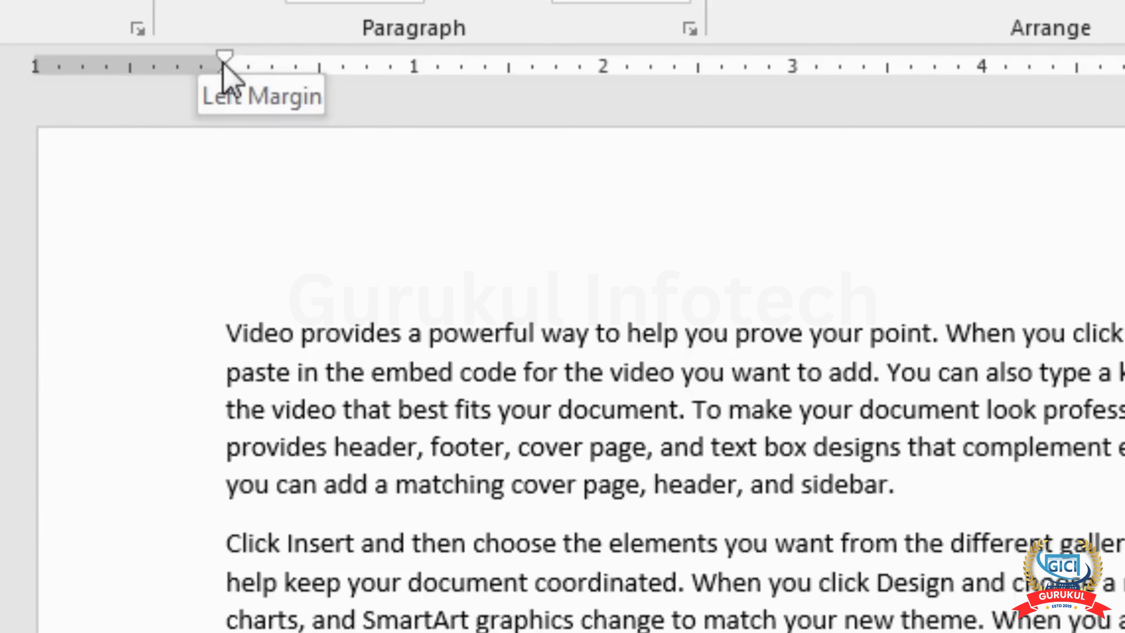
Adjust the left page margin on the horizontal ruler and reduce the top margin to about 0.88" on the vertical ruler.
left_click_drag(222, 64, 141, 78)
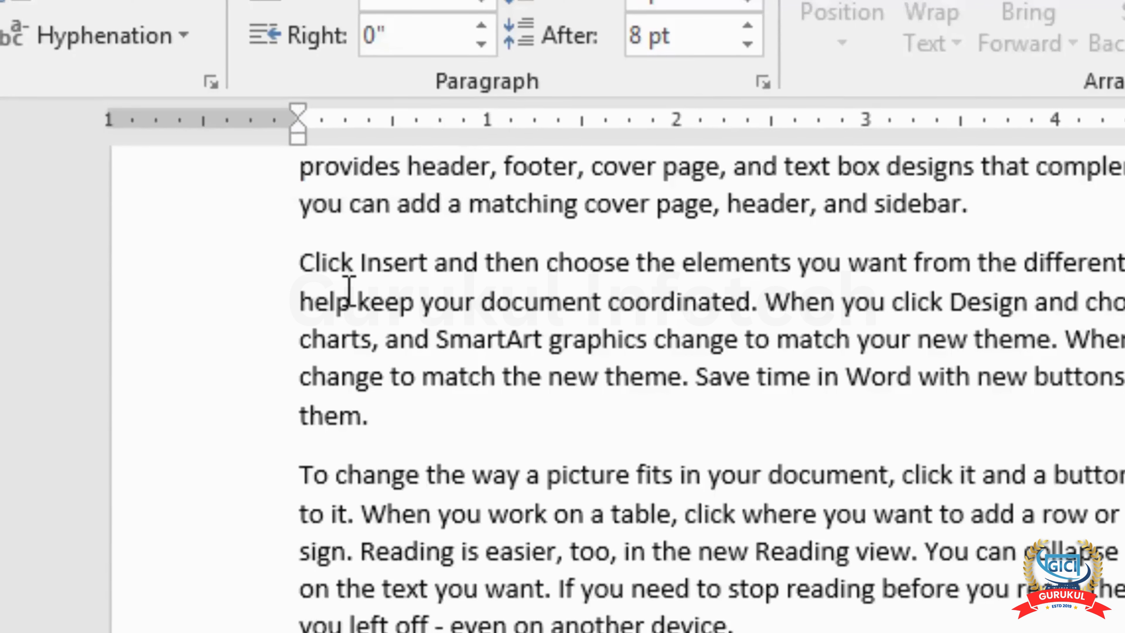
scroll(347, 289, "up", 1)
scroll(349, 291, "up", 4)
left_click_drag(21, 255, 20, 229)
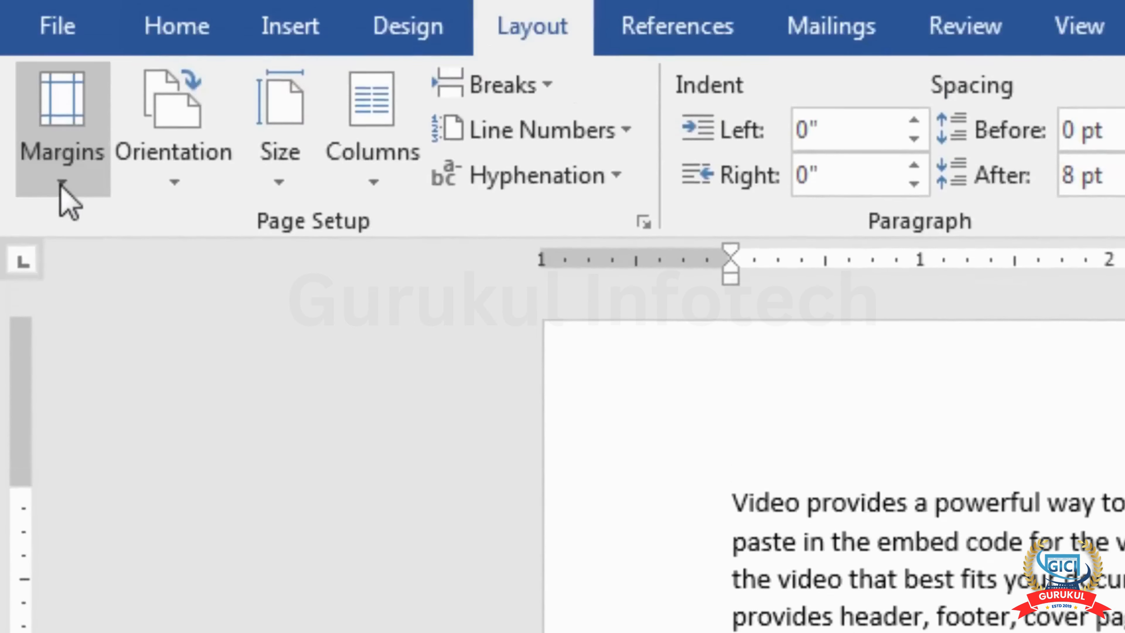
Open the custom margin settings and set the top margin to 1".
left_click(62, 180)
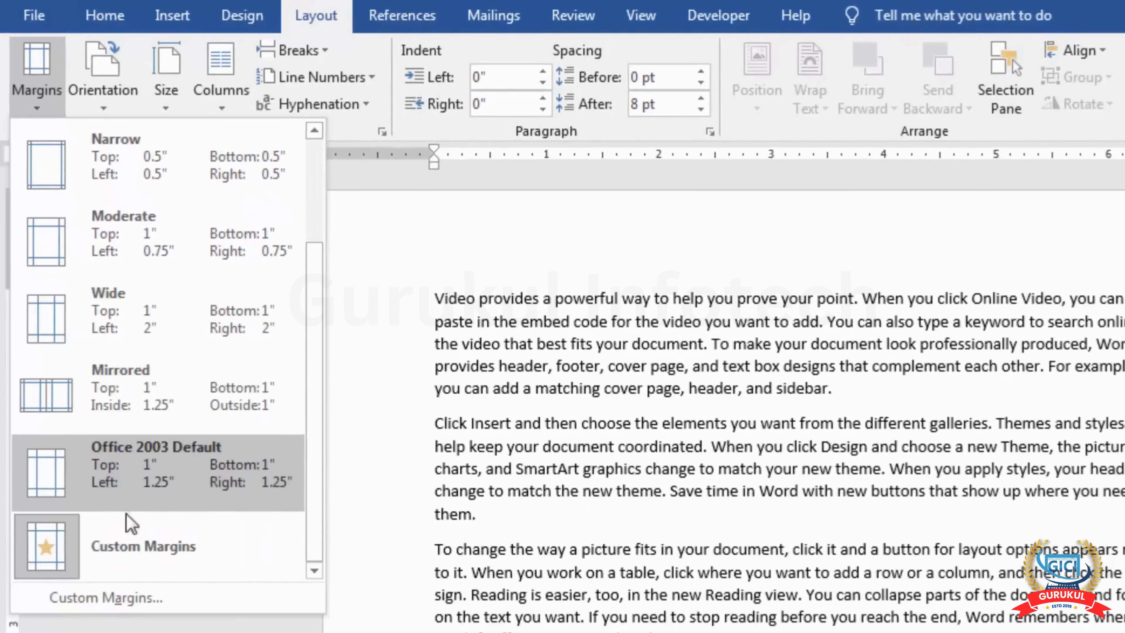
left_click(121, 599)
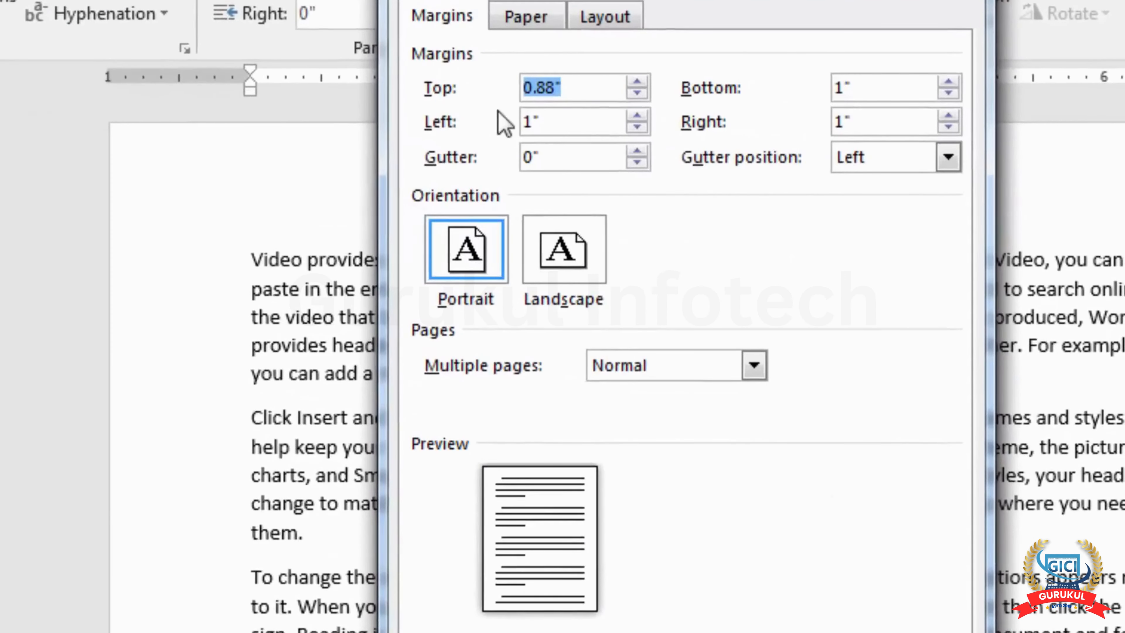
left_click(593, 88)
left_click(638, 83)
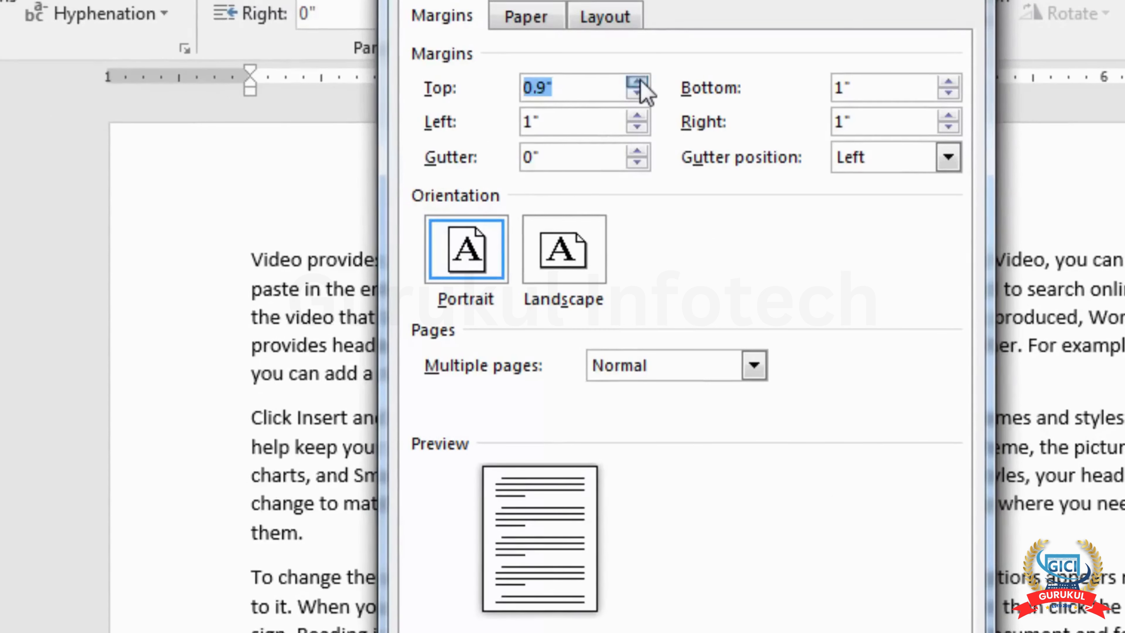
left_click(638, 84)
left_click(583, 87)
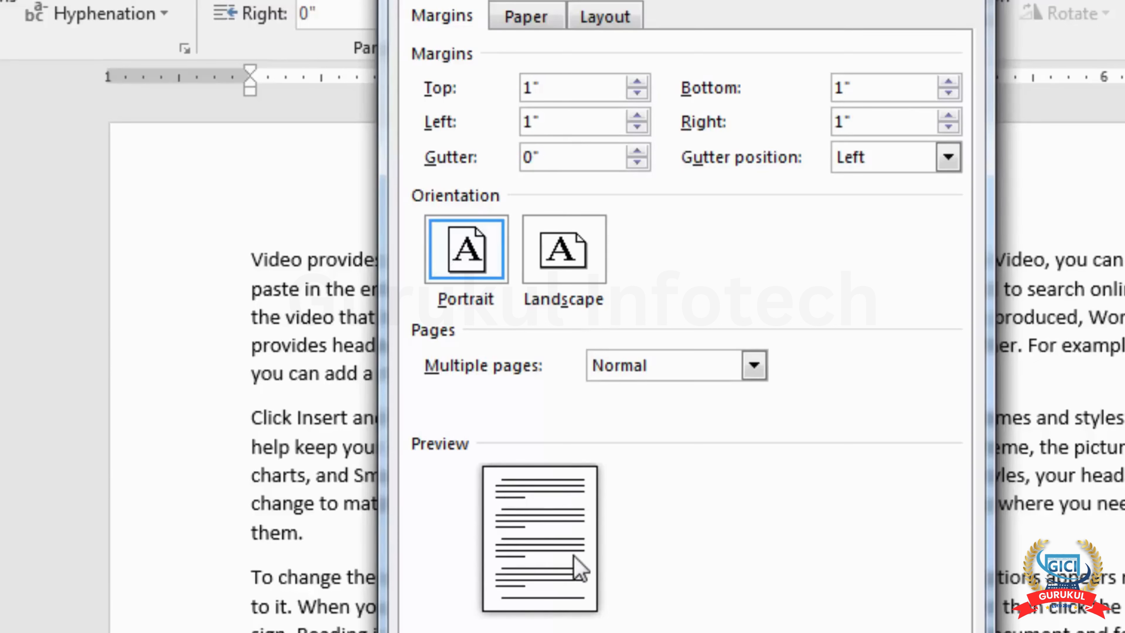
Increase the page's gutter to 0.5".
left_click(637, 152)
left_click(637, 153)
left_click(637, 153)
left_click(637, 153)
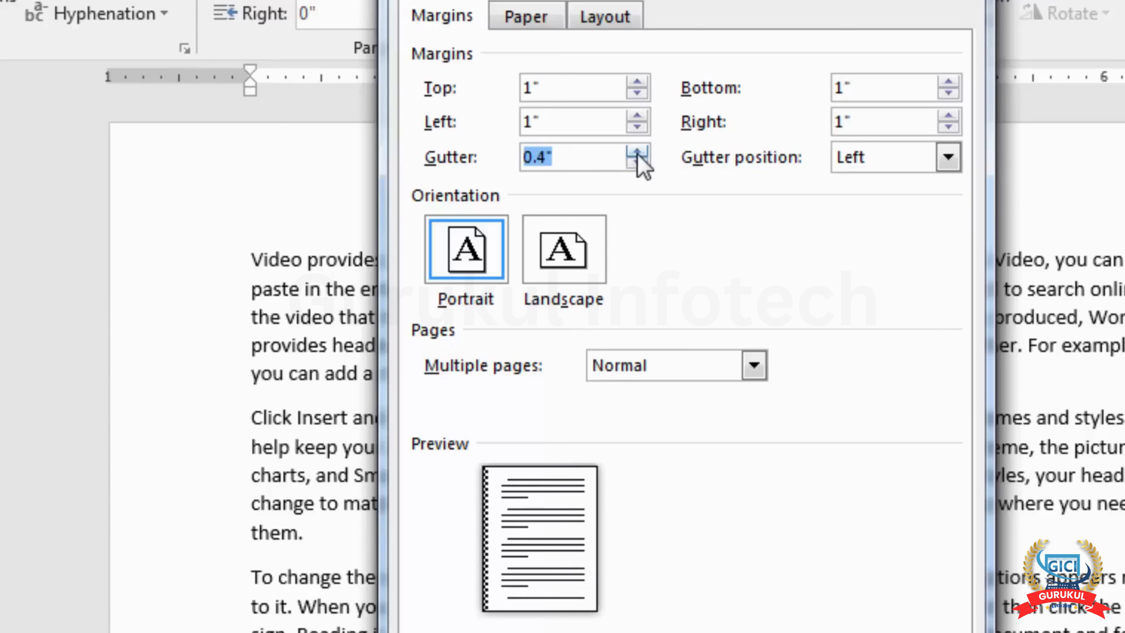
left_click(638, 152)
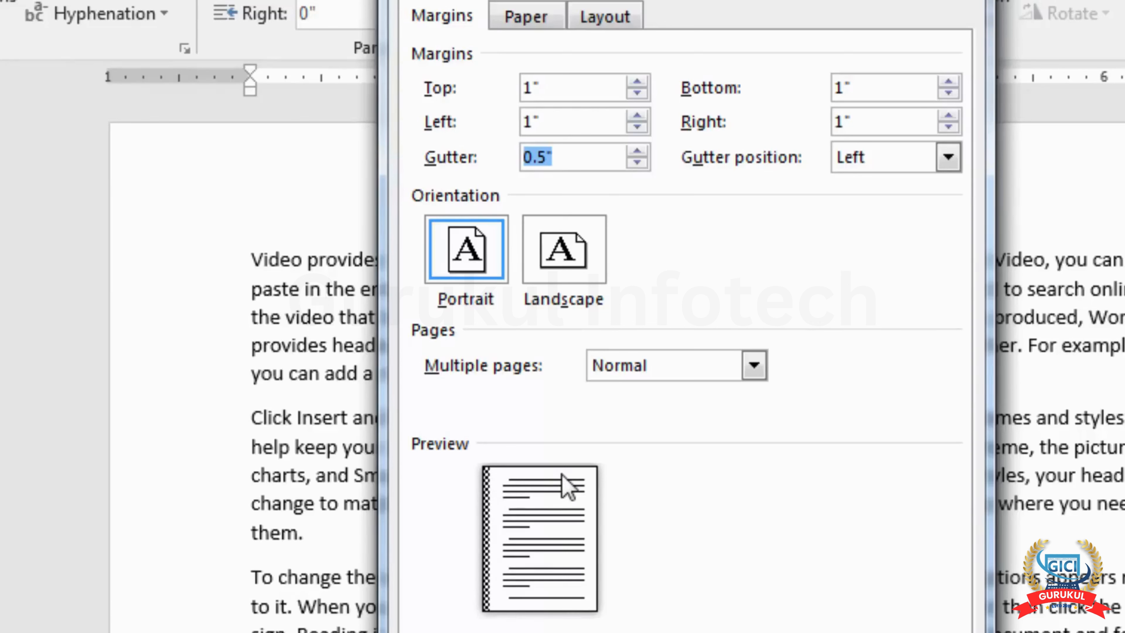
Set the gutter position to Top, reduce the gutter to 0" and apply the margin settings.
left_click(947, 164)
left_click(873, 207)
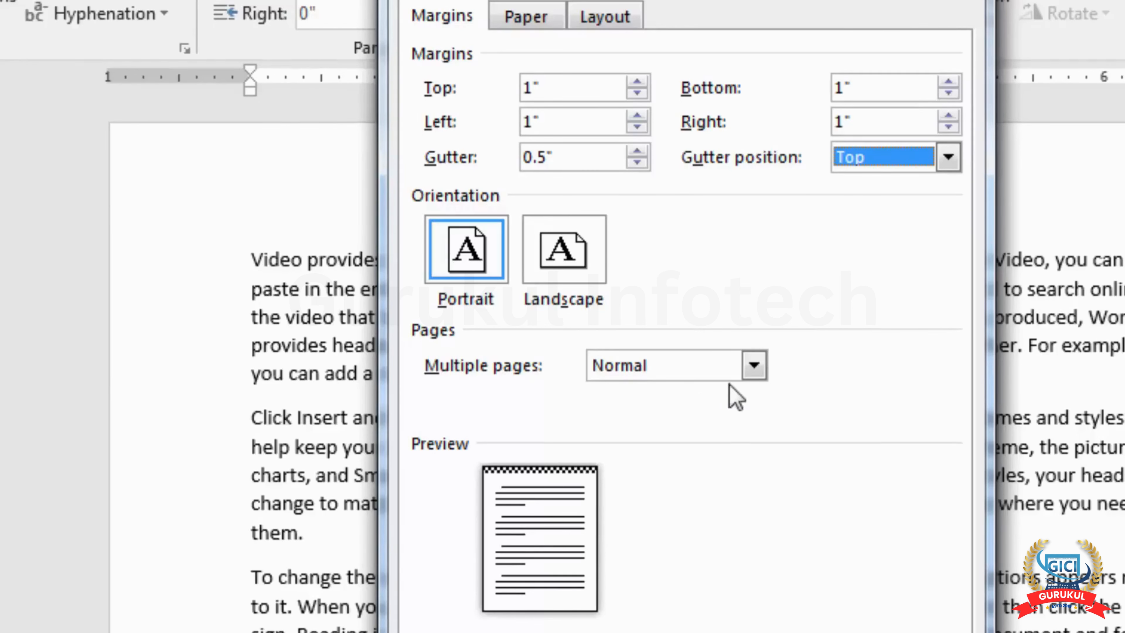
left_click(636, 163)
left_click(636, 163)
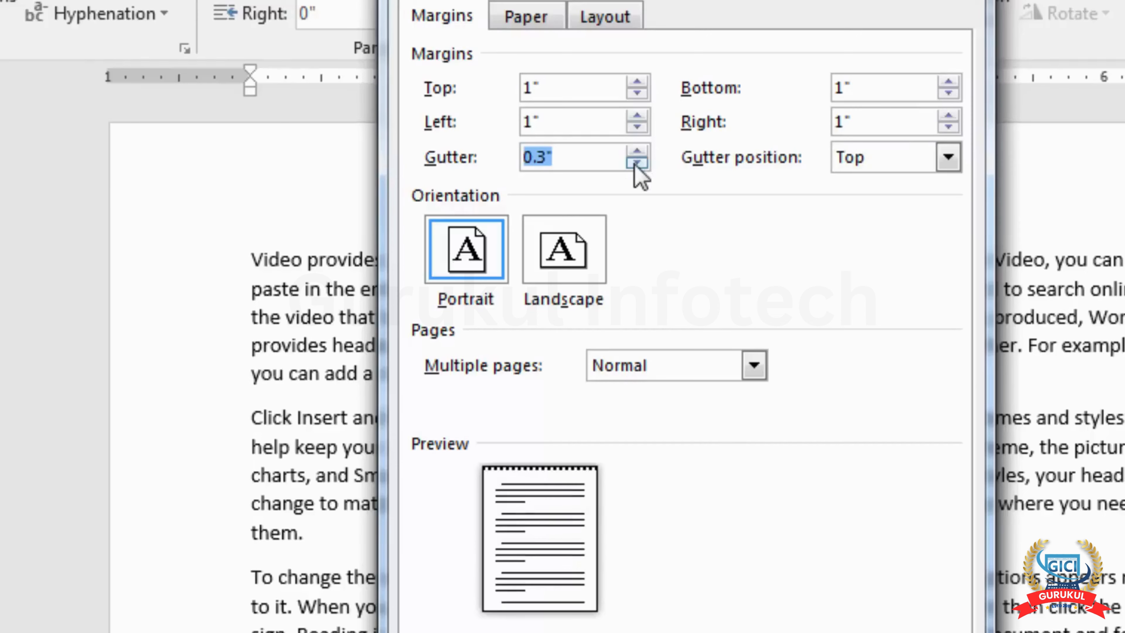
left_click(636, 163)
left_click(637, 162)
left_click(637, 162)
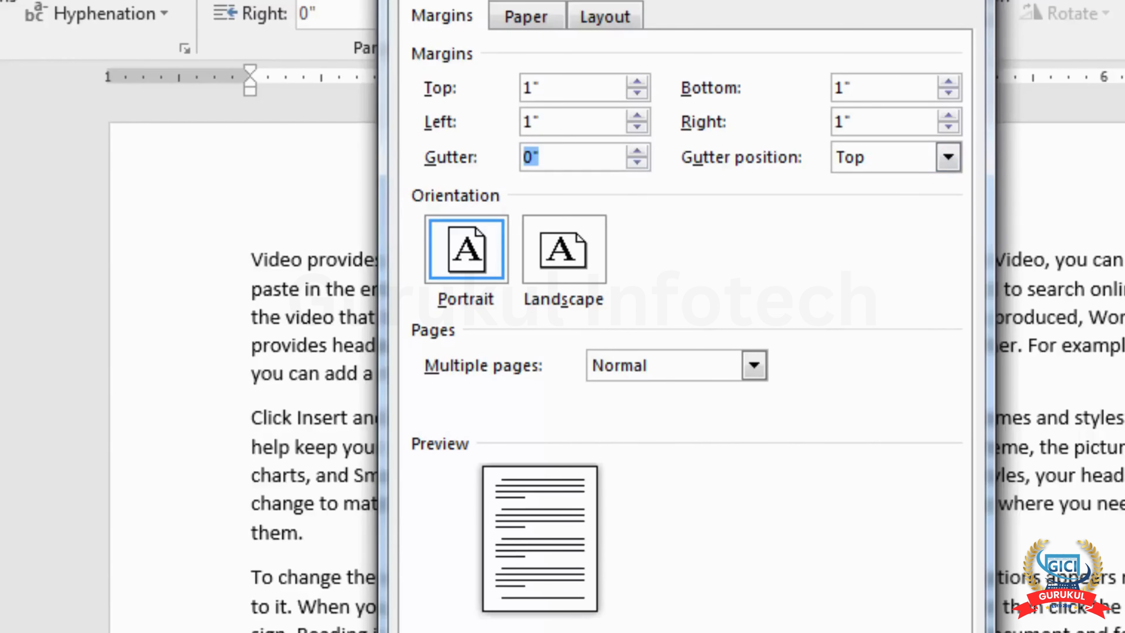
left_click(793, 632)
scroll(655, 464, "up", 3)
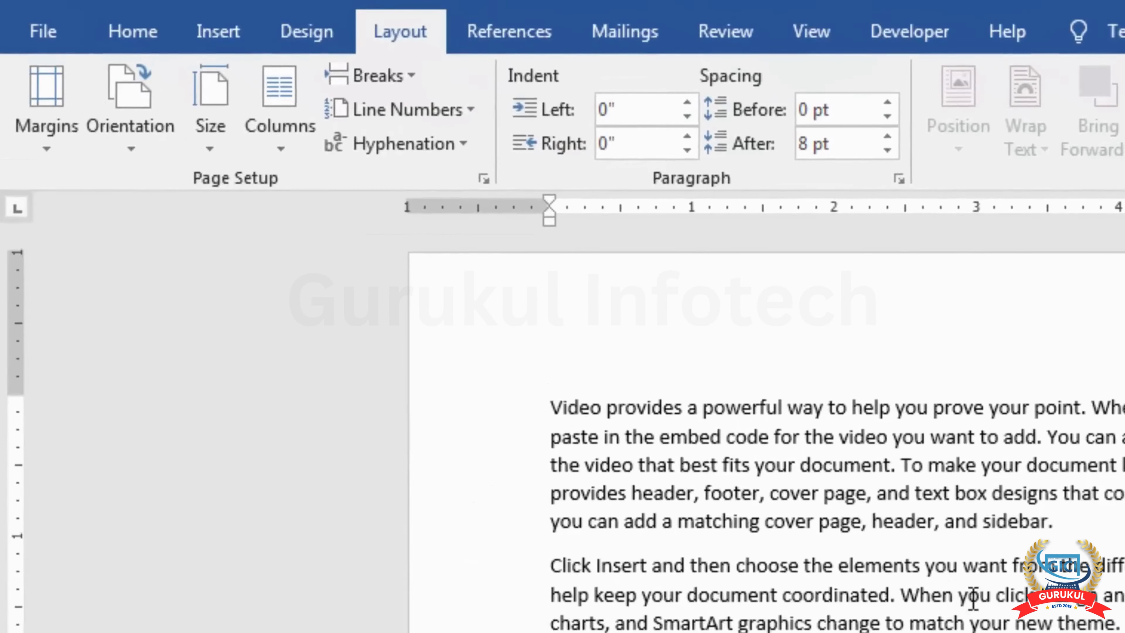
left_click(131, 146)
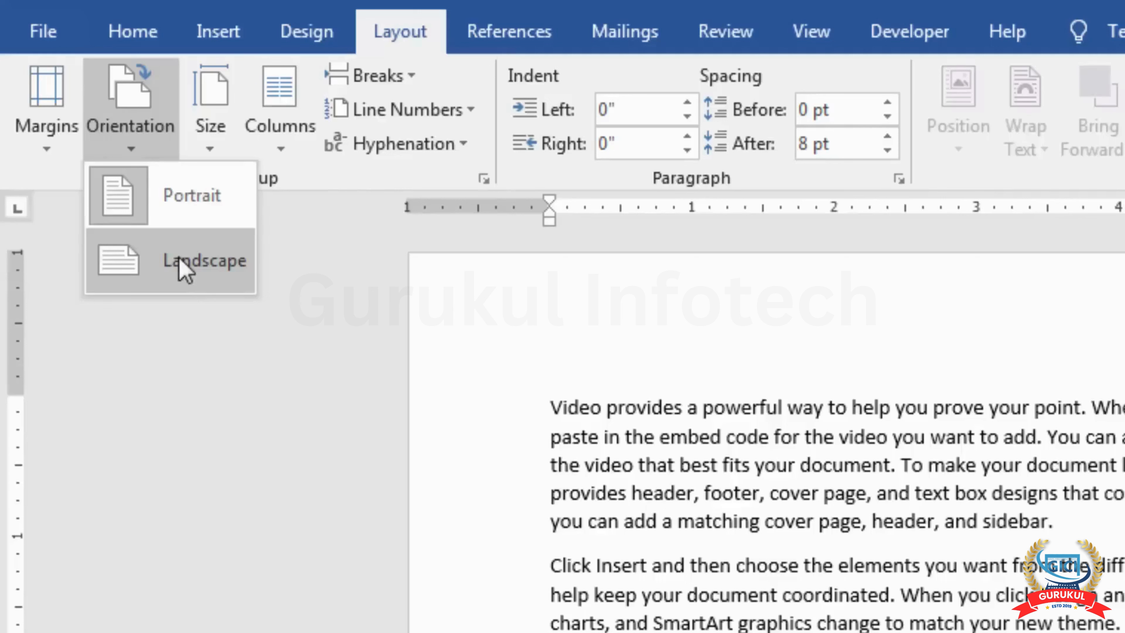
left_click(641, 436)
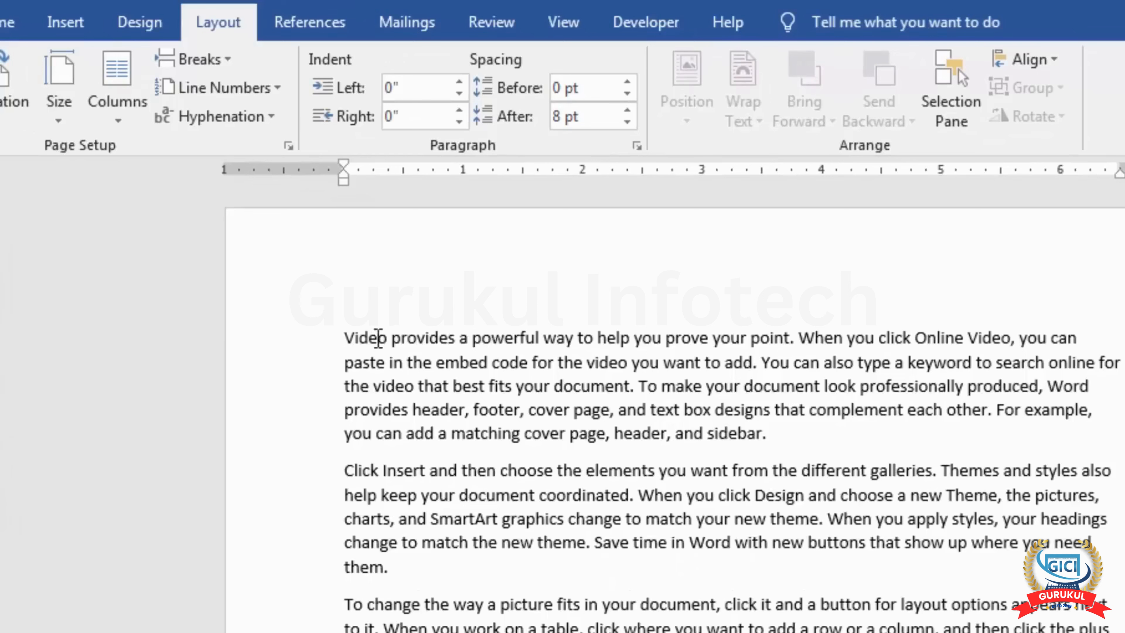
left_click_drag(590, 406, 1122, 417)
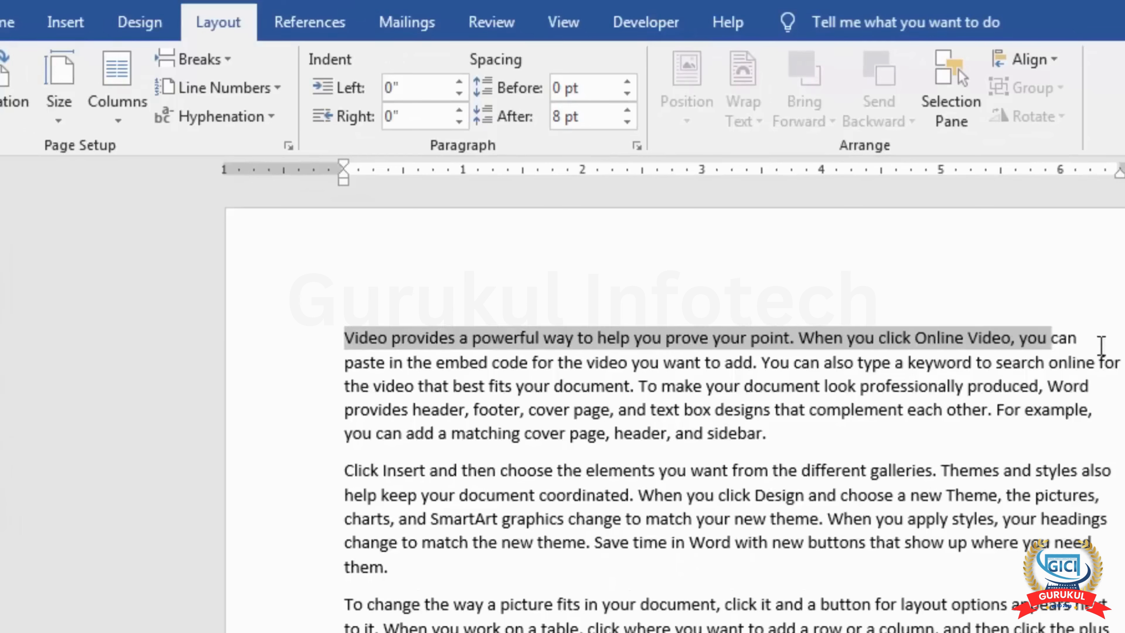
left_click(721, 340)
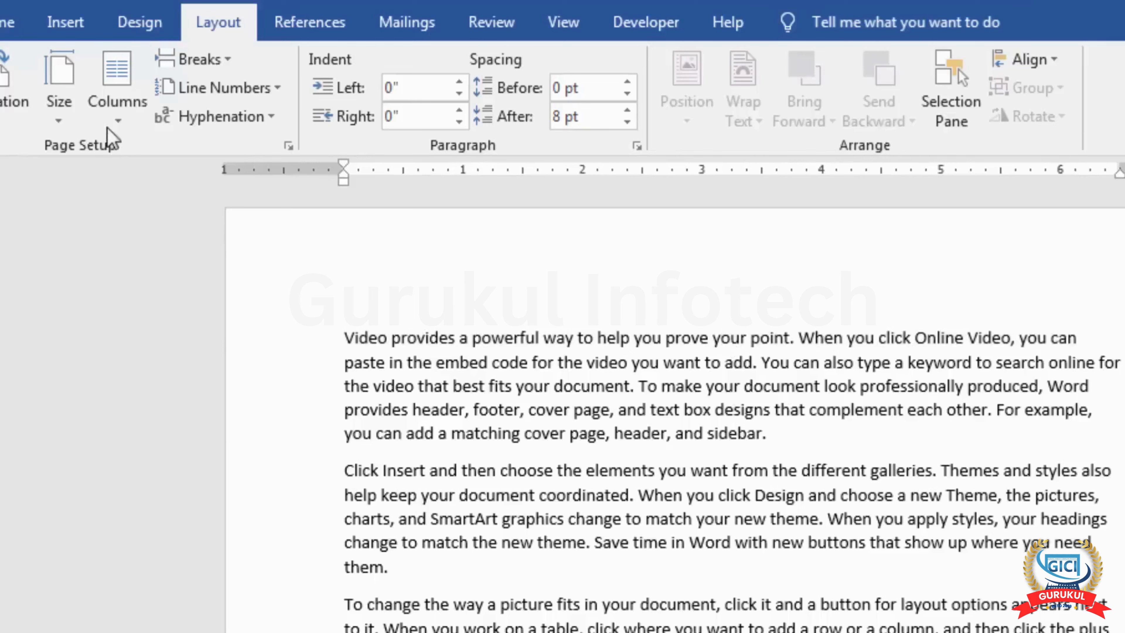
Lay the document text out in three columns and review the column flow down the page.
left_click(111, 116)
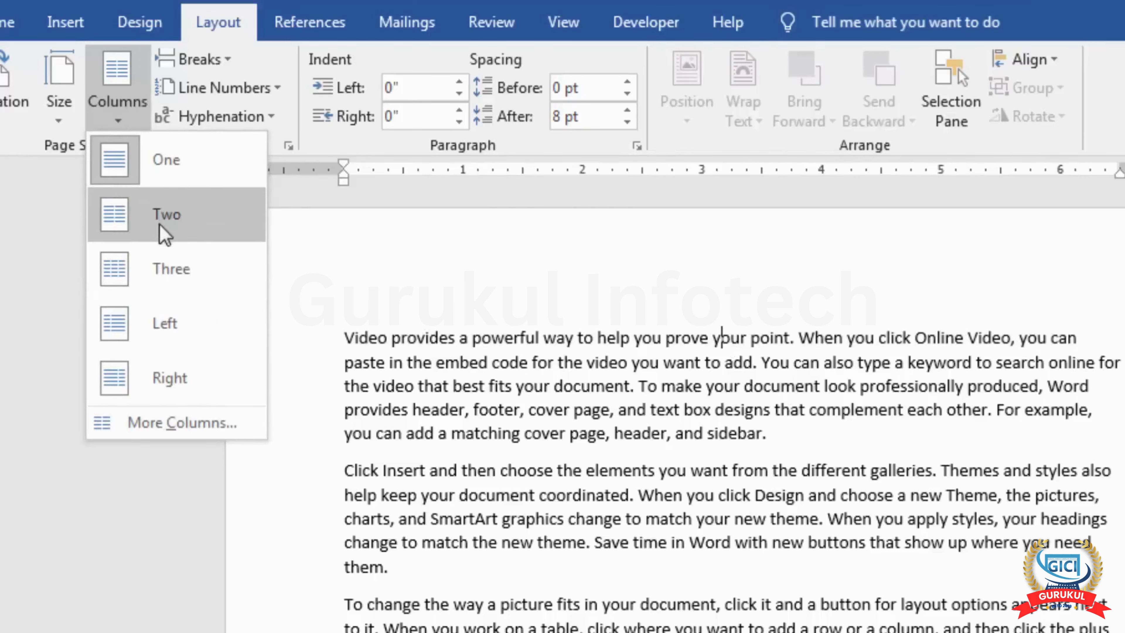
left_click(173, 271)
scroll(529, 403, "down", 5)
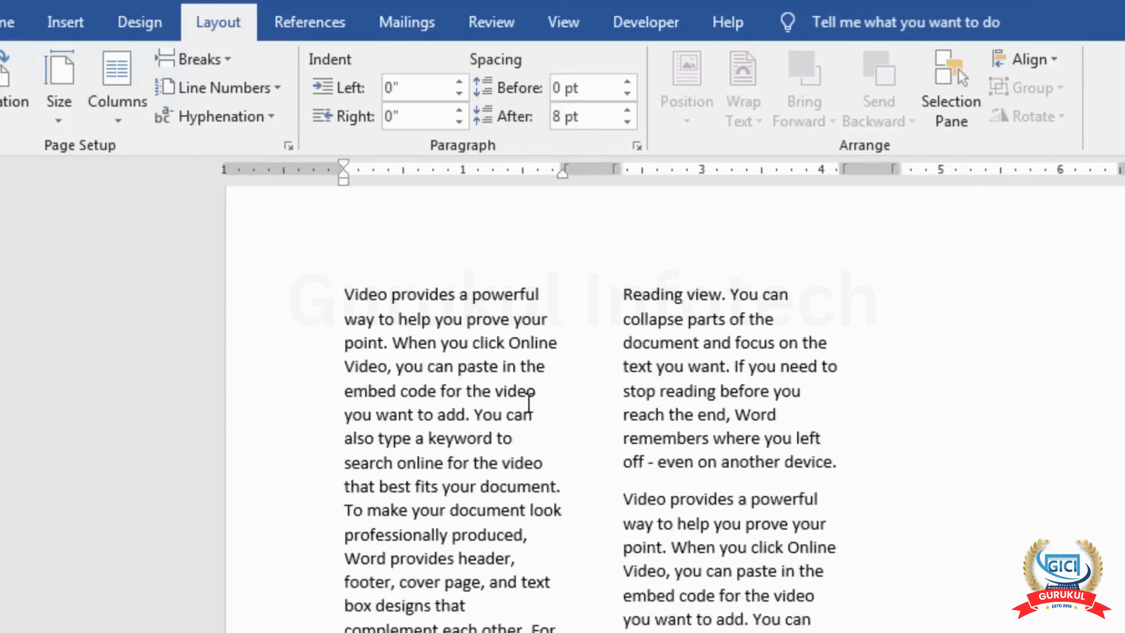
scroll(528, 402, "down", 5)
scroll(528, 402, "up", 9)
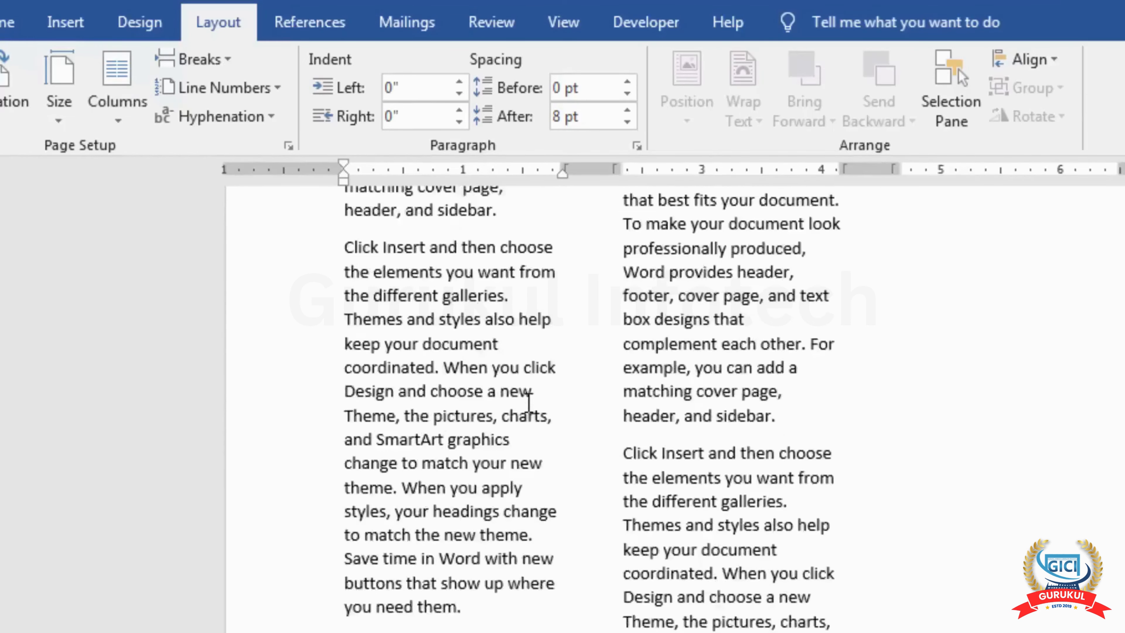
scroll(529, 402, "up", 1)
Copy the second column's text and paste it at the end of the document to fill the third column.
left_click_drag(624, 293, 758, 632)
scroll(594, 399, "down", 5)
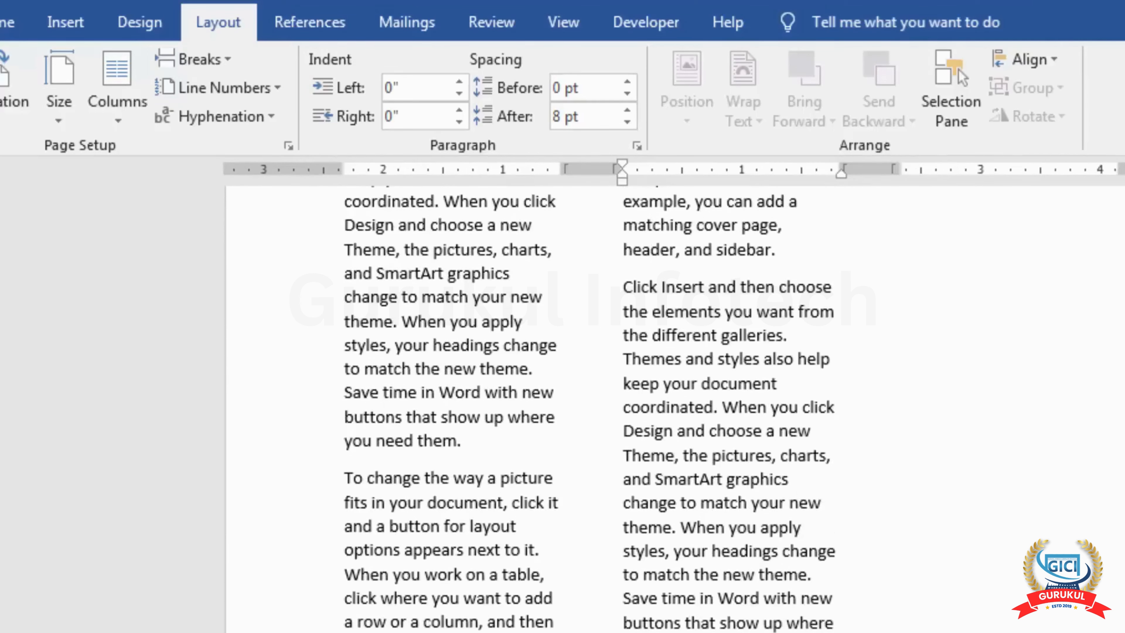
key("ctrl+v")
scroll(977, 373, "up", 5)
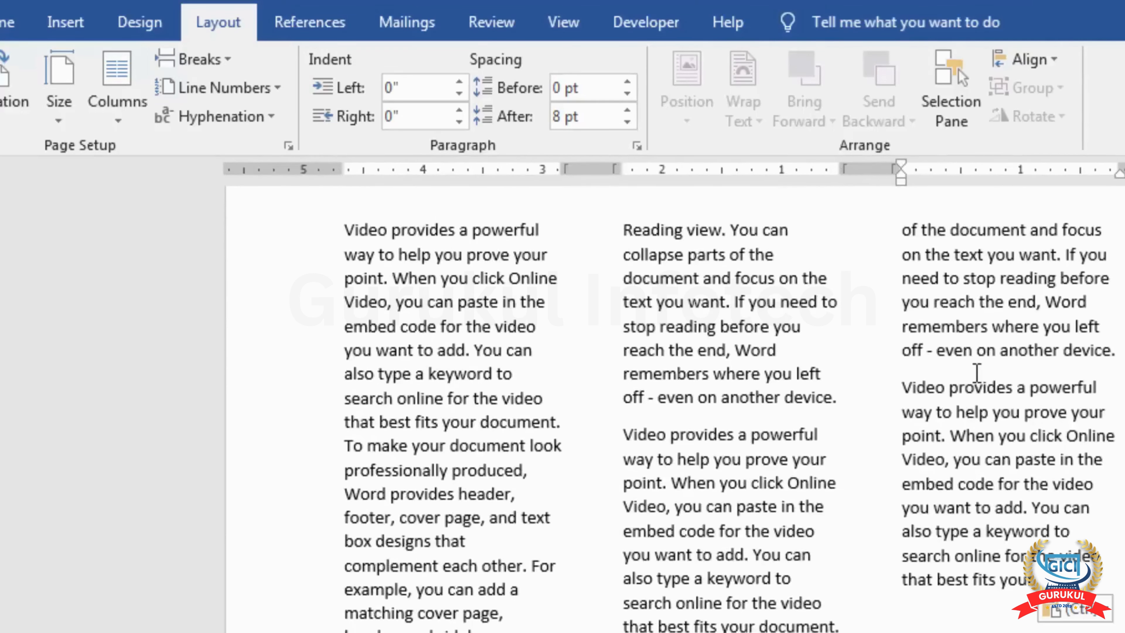
scroll(977, 374, "up", 2)
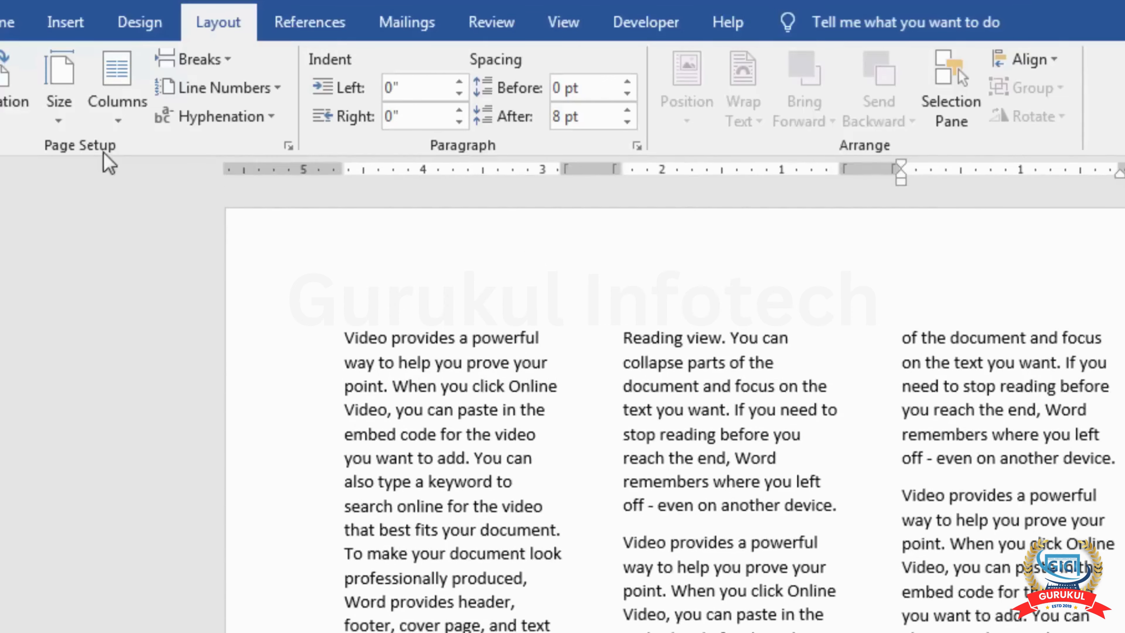
Apply the Left column layout to the document, followed by the Right column layout.
left_click(116, 116)
left_click(143, 316)
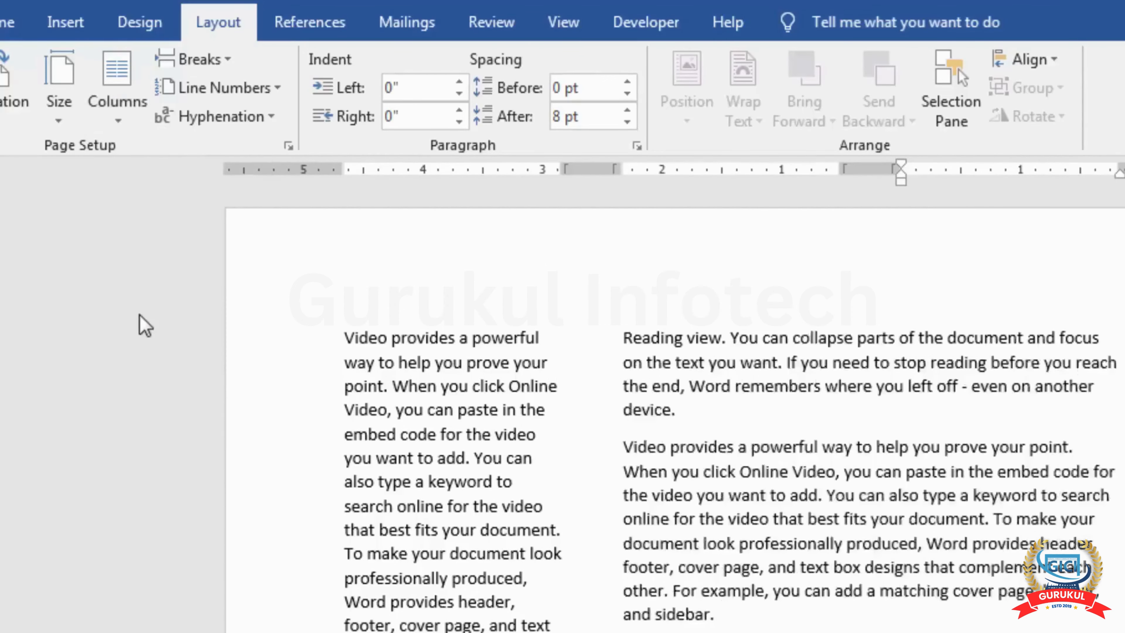
scroll(138, 327, "down", 3)
left_click(130, 122)
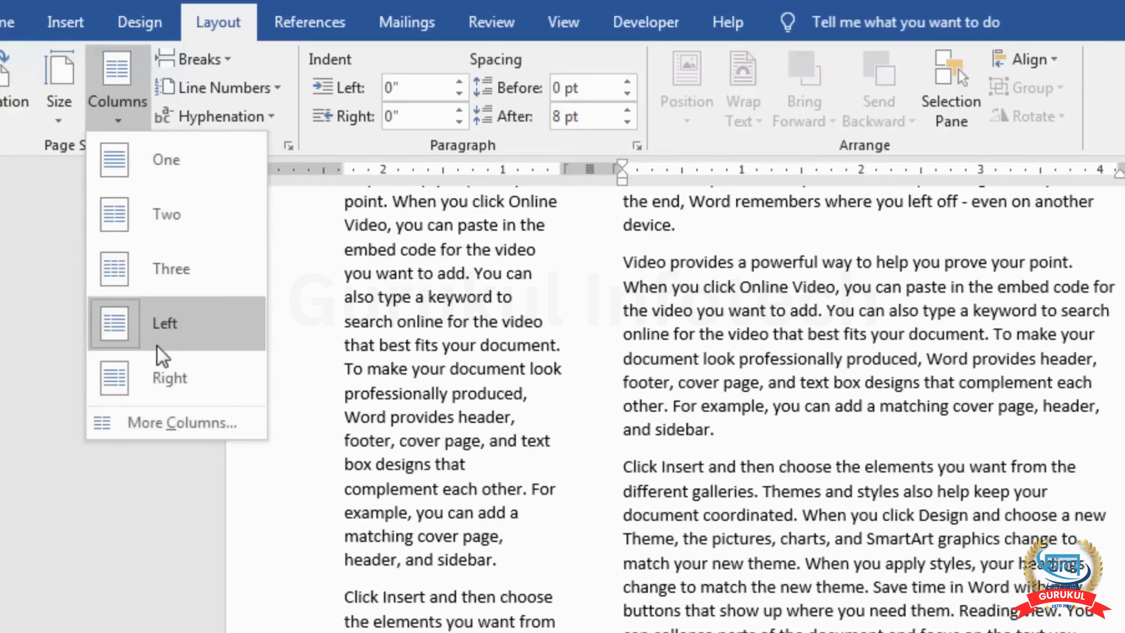
left_click(158, 377)
scroll(953, 449, "up", 2)
scroll(953, 449, "up", 1)
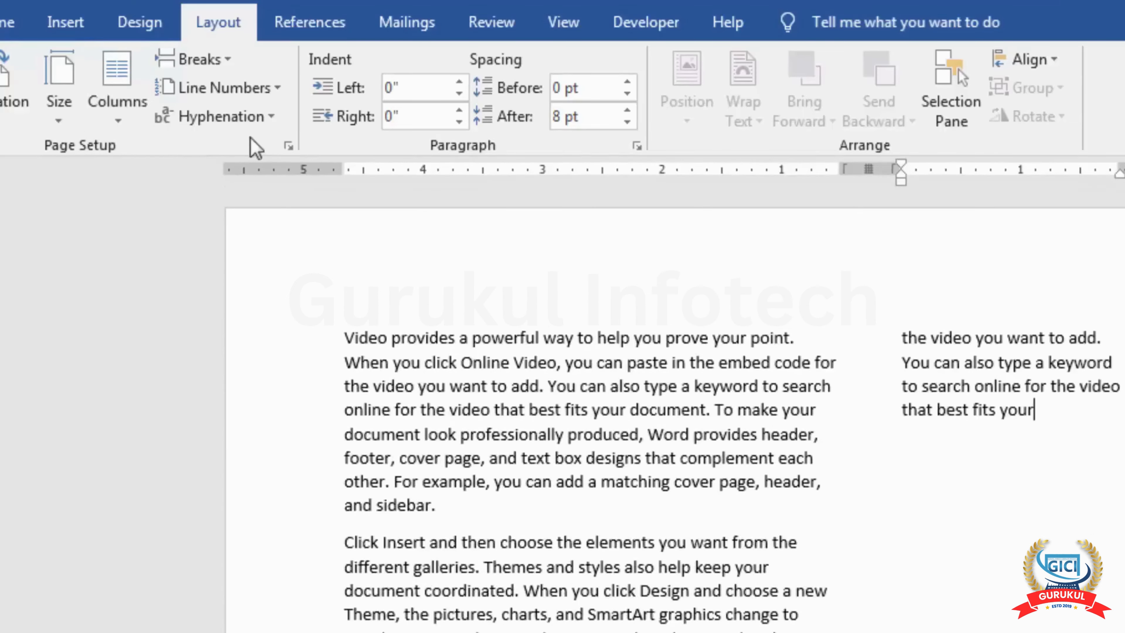
Open the detailed column settings and raise the number of columns beyond 4 for the whole document.
left_click(114, 130)
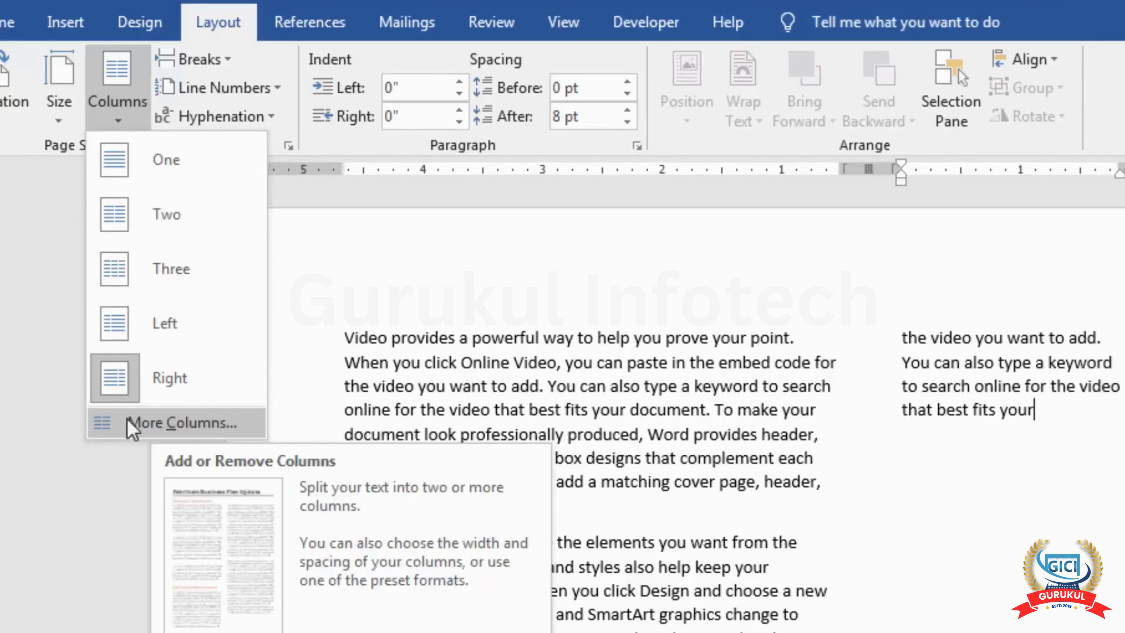
left_click(177, 423)
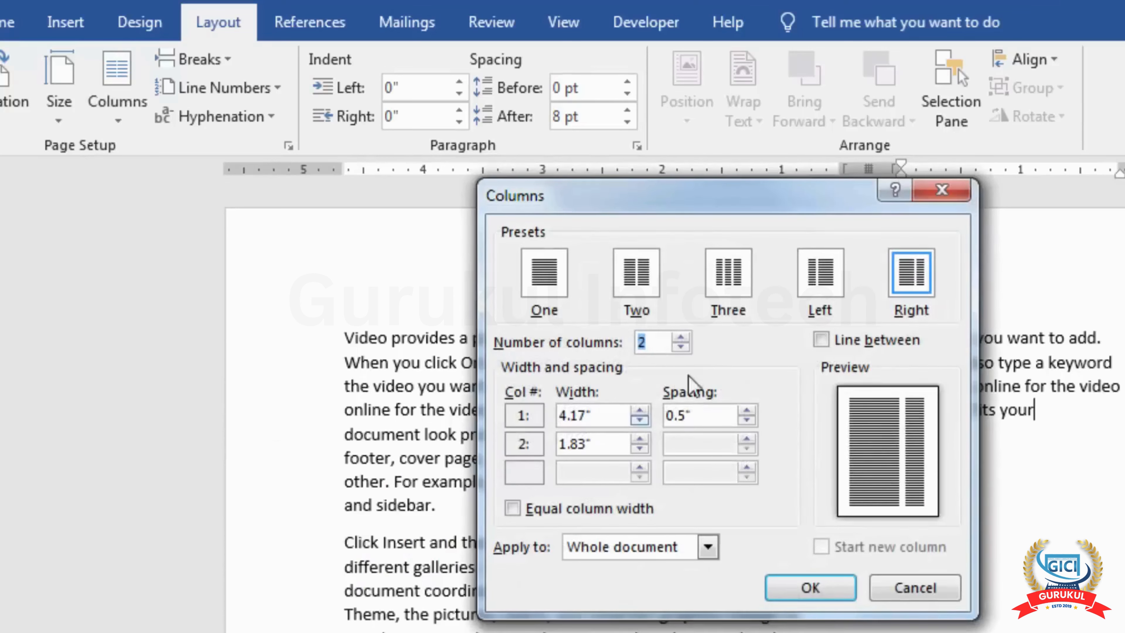
left_click(681, 338)
left_click(681, 338)
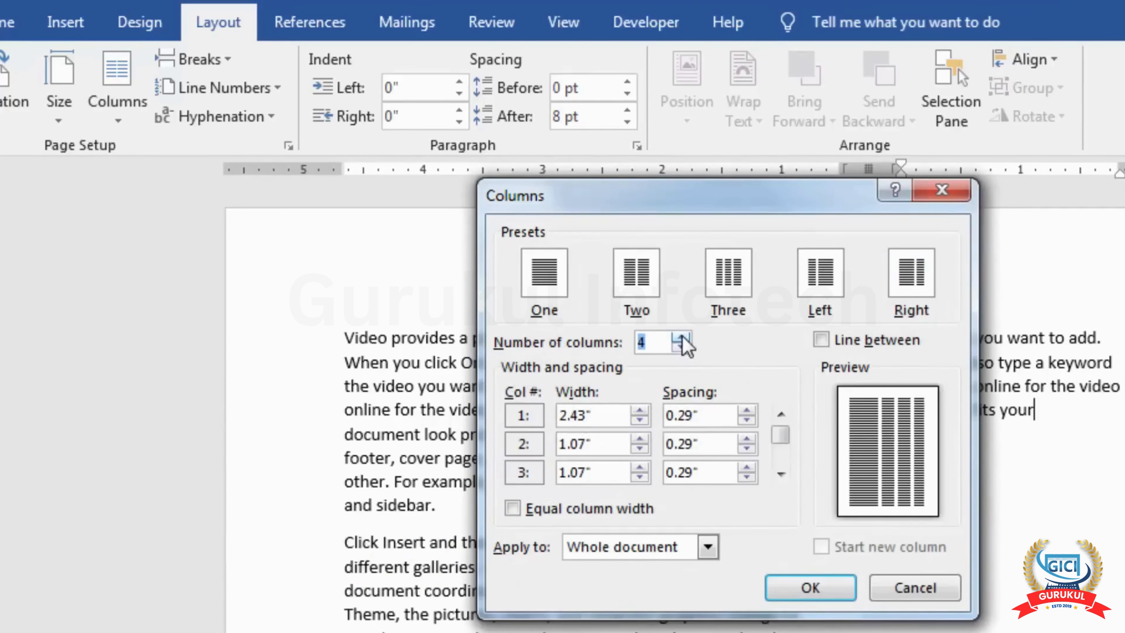
left_click(681, 338)
left_click(681, 338)
Choose the Two preset in the column settings and raise the number of equal-width columns beyond 3.
left_click(639, 284)
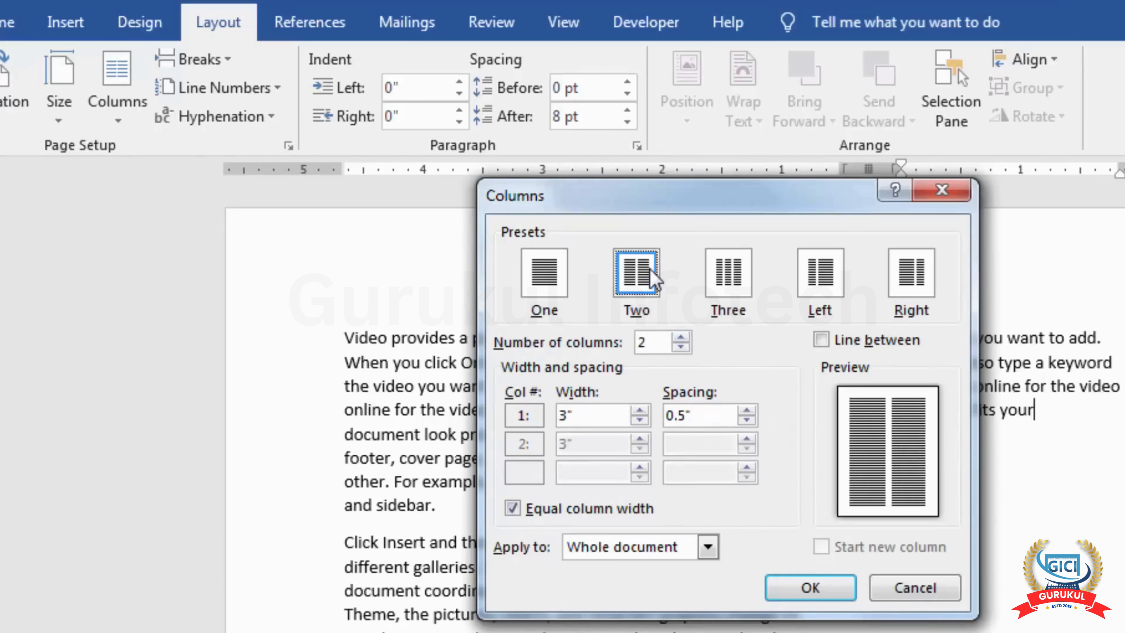
left_click(681, 337)
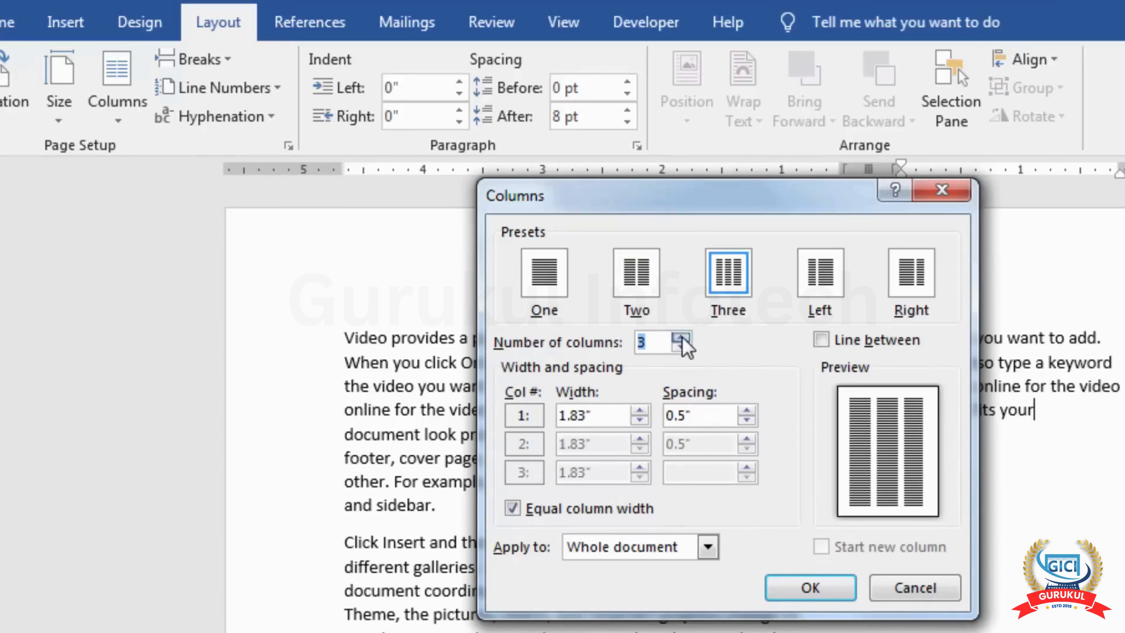
left_click(681, 338)
left_click(681, 338)
left_click(681, 337)
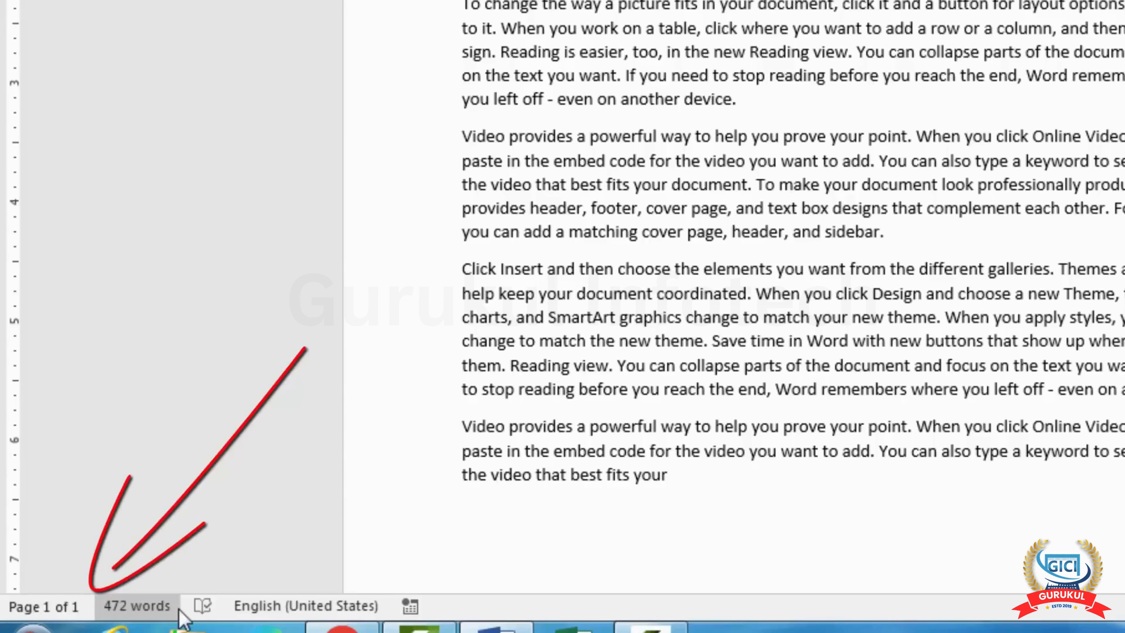
Delete all text after the second paragraph, from "To change the way a picture fits" to the end of the document.
mouse_move(688, 487)
left_mouse_down()
mouse_move(399, 111)
mouse_move(384, 10)
mouse_move(573, 130)
left_mouse_up()
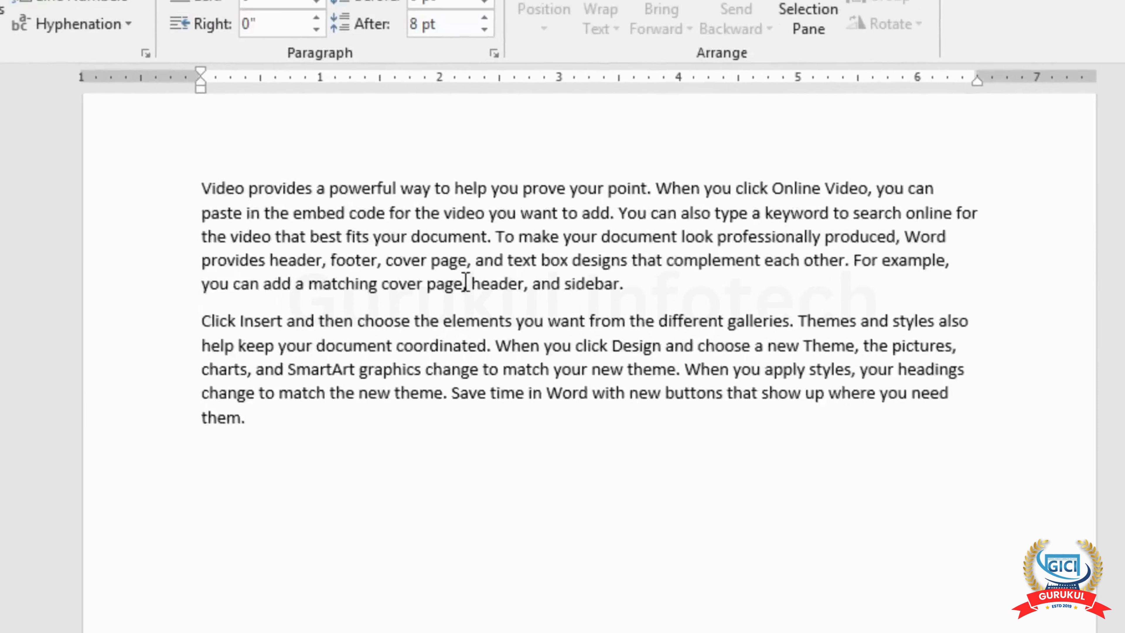
scroll(466, 283, "up", 1)
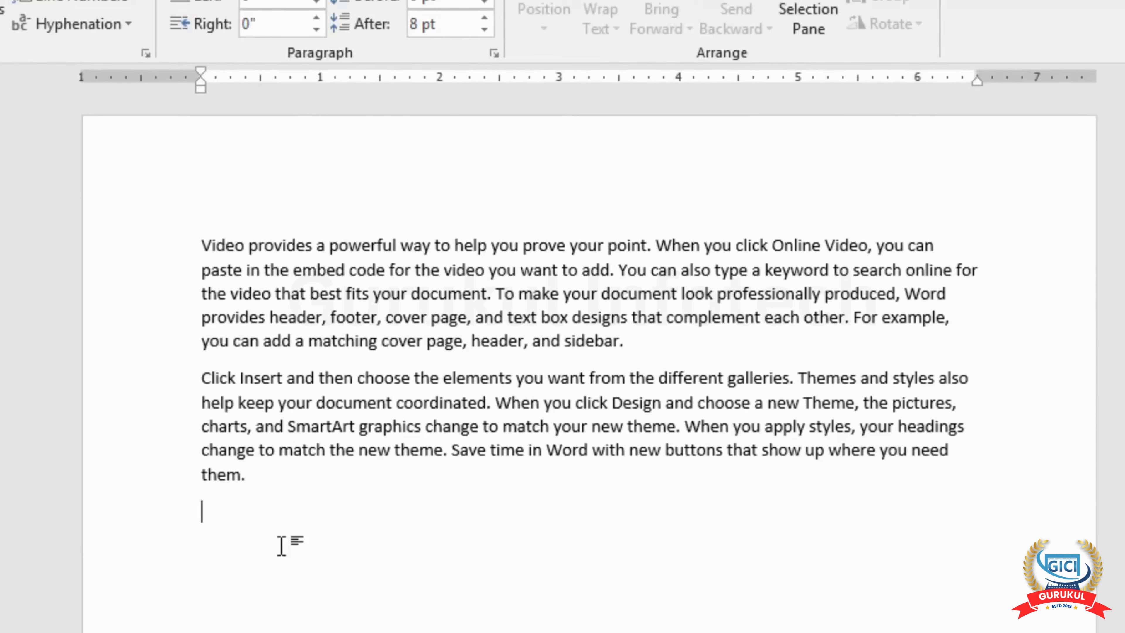
Add three blank lines below the second paragraph and remove them again.
key("Return")
key("Return")
key("Return")
key("BackSpace")
key("BackSpace")
key("BackSpace")
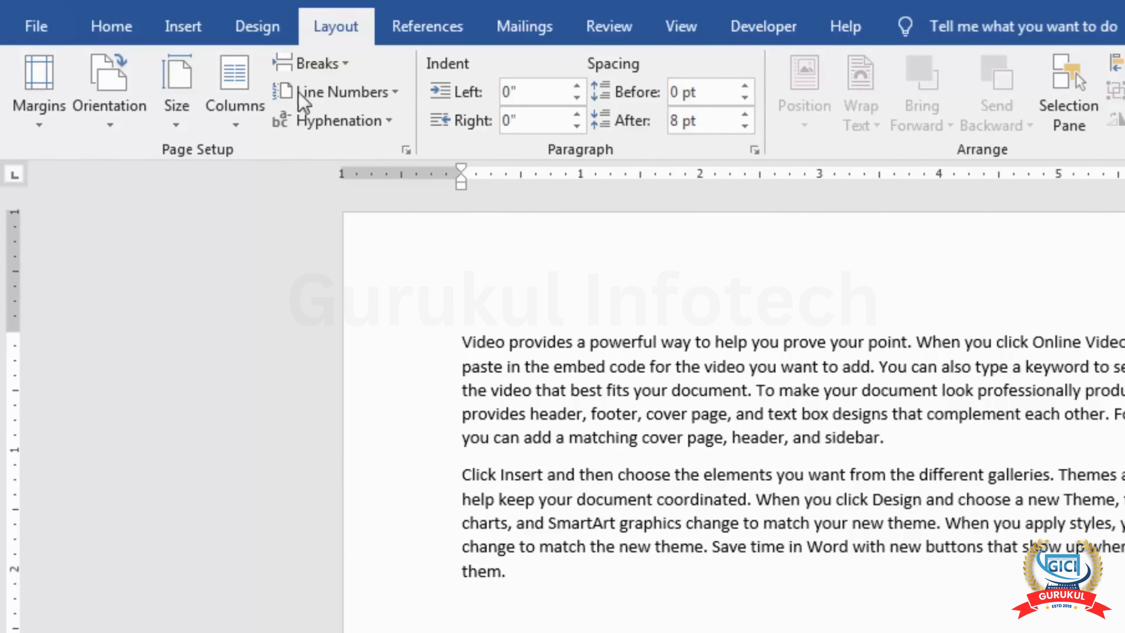
Insert a page break below the second paragraph and remove it again, twice in a row.
left_click(180, 36)
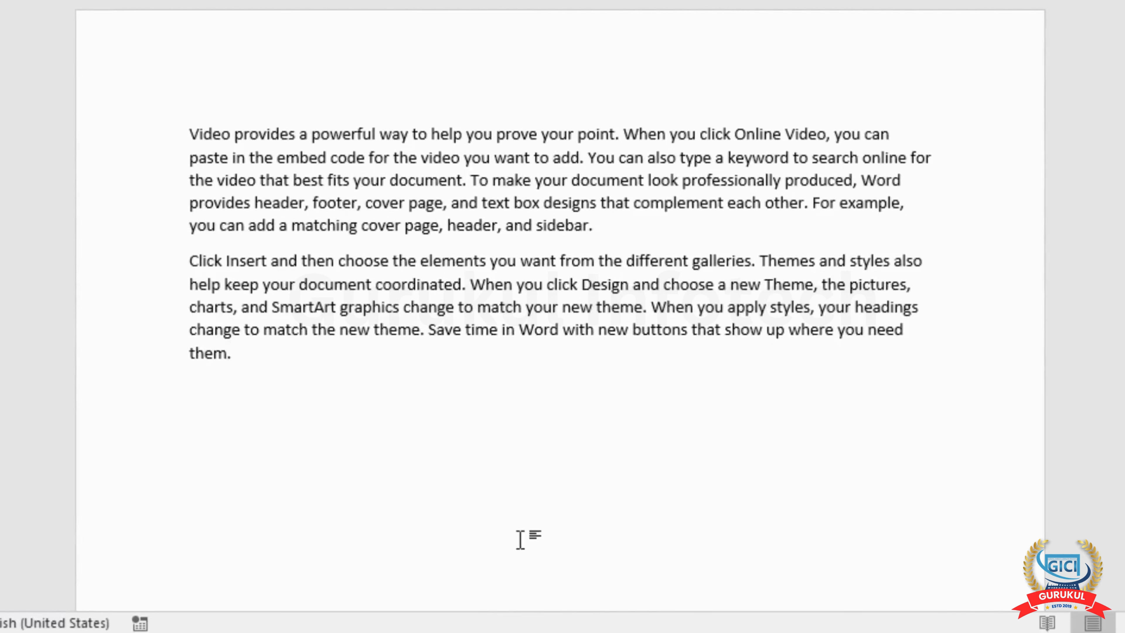
key("ctrl+Return")
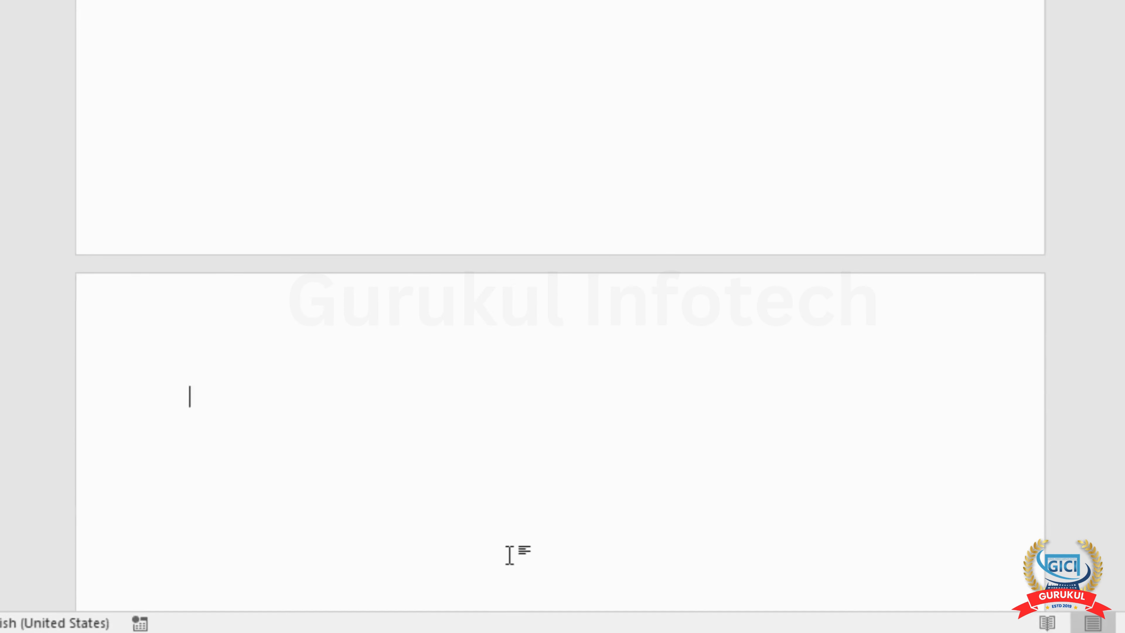
key("BackSpace")
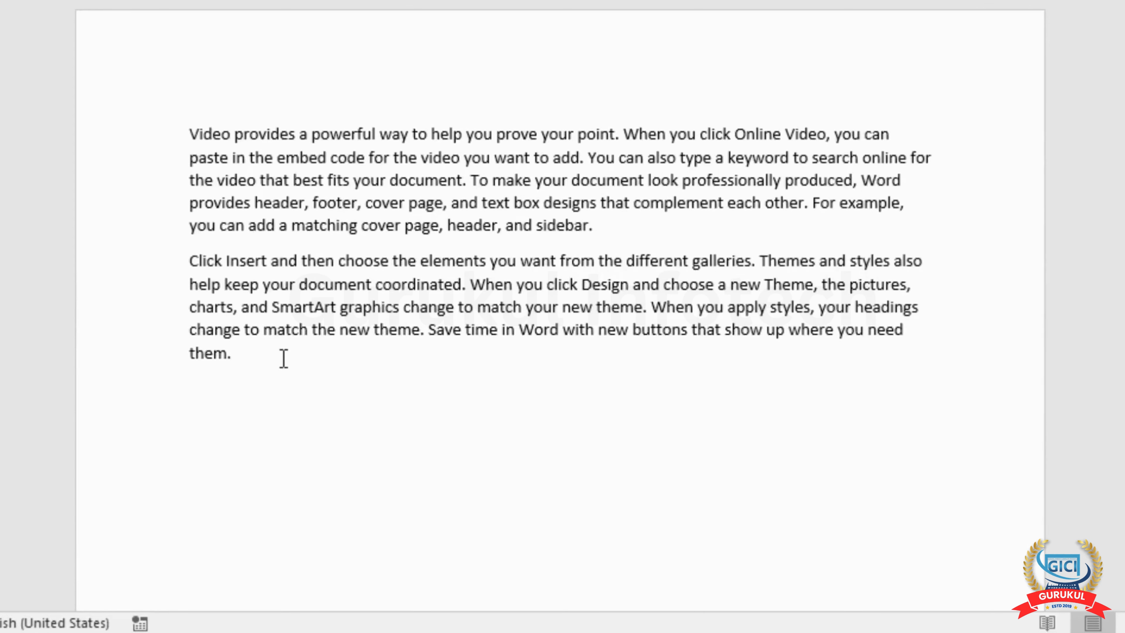
key("ctrl+Return")
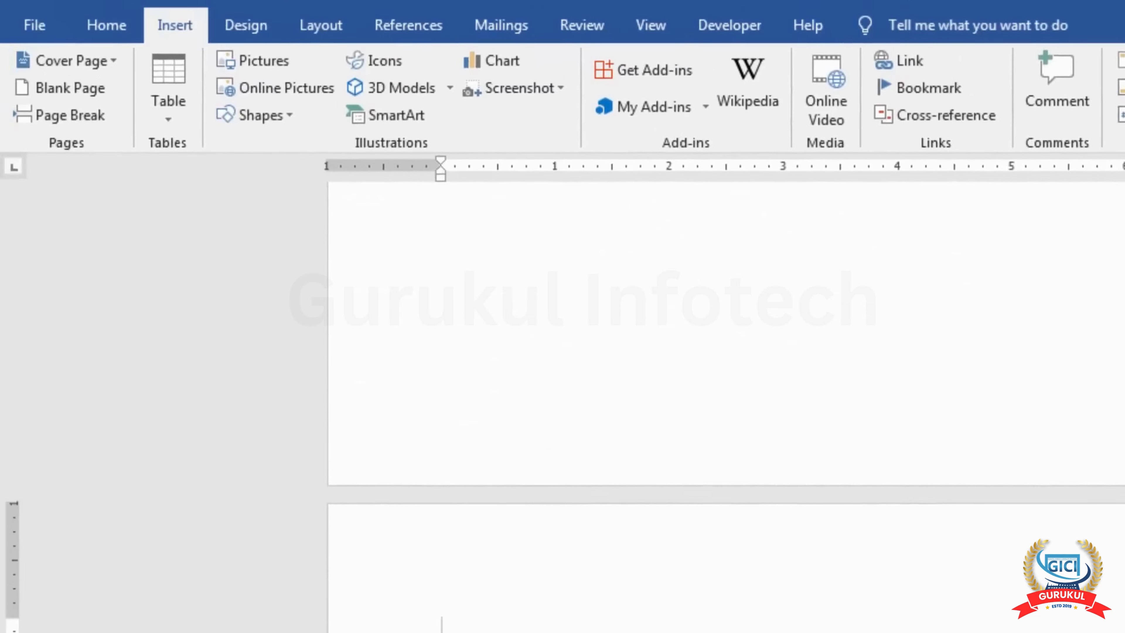
key("BackSpace")
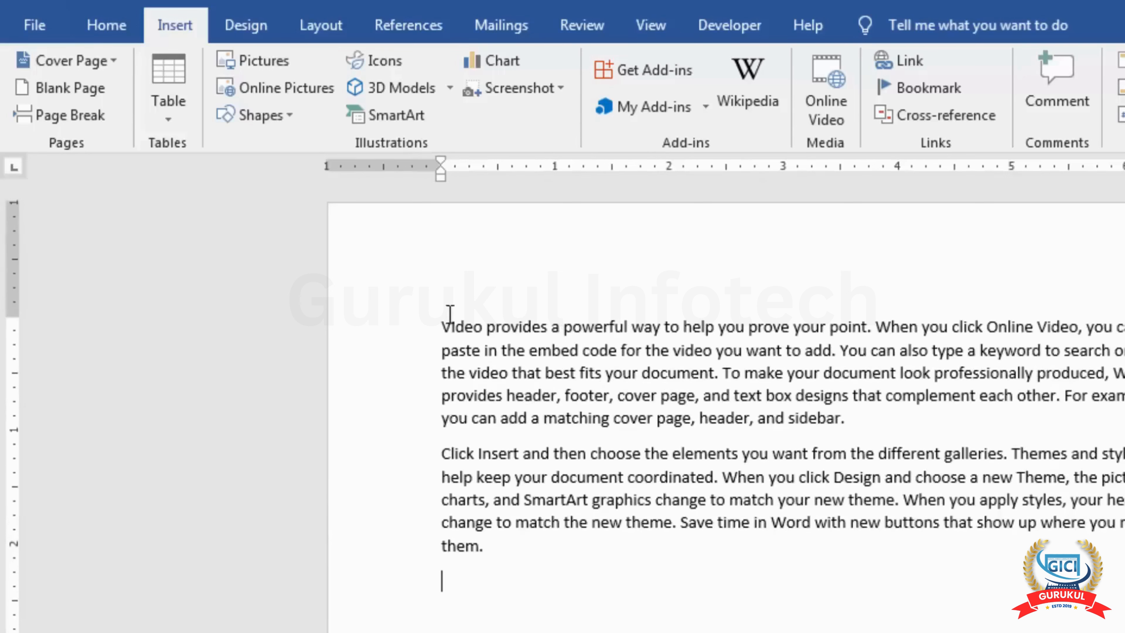
Try right, centred and justified alignment on both paragraphs and return them to left alignment.
left_click(312, 27)
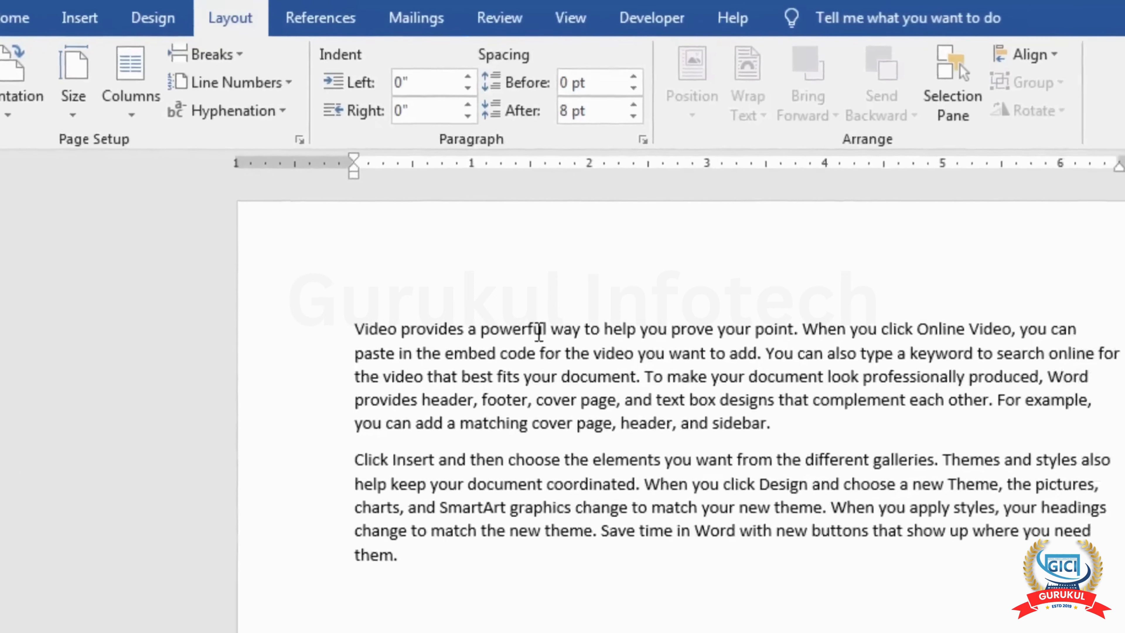
left_click(352, 341)
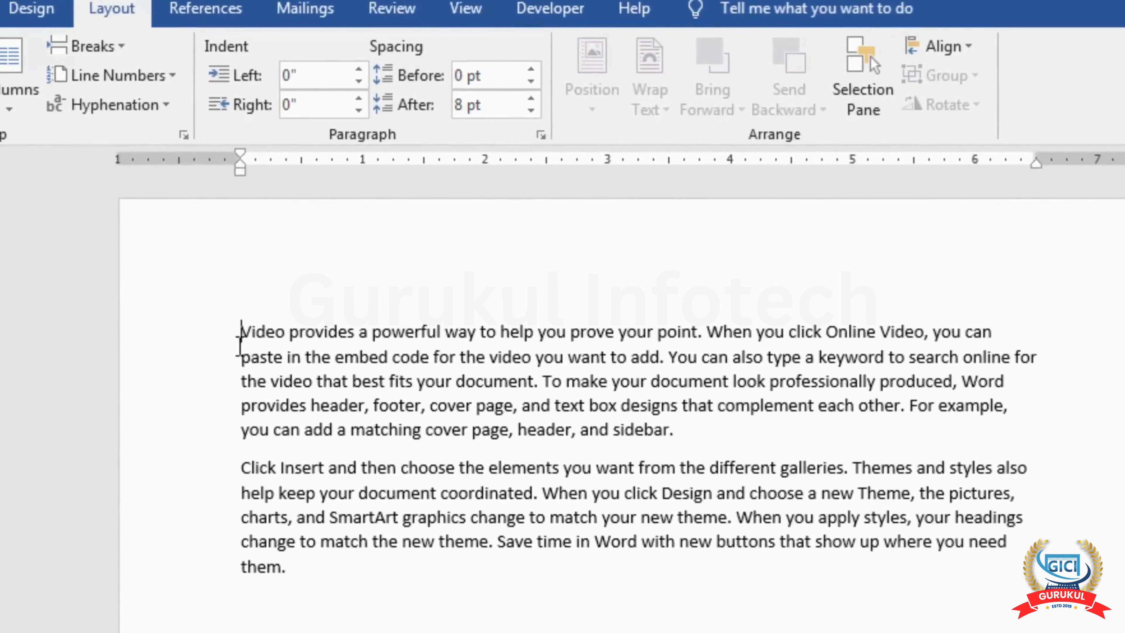
left_click_drag(240, 344, 283, 565)
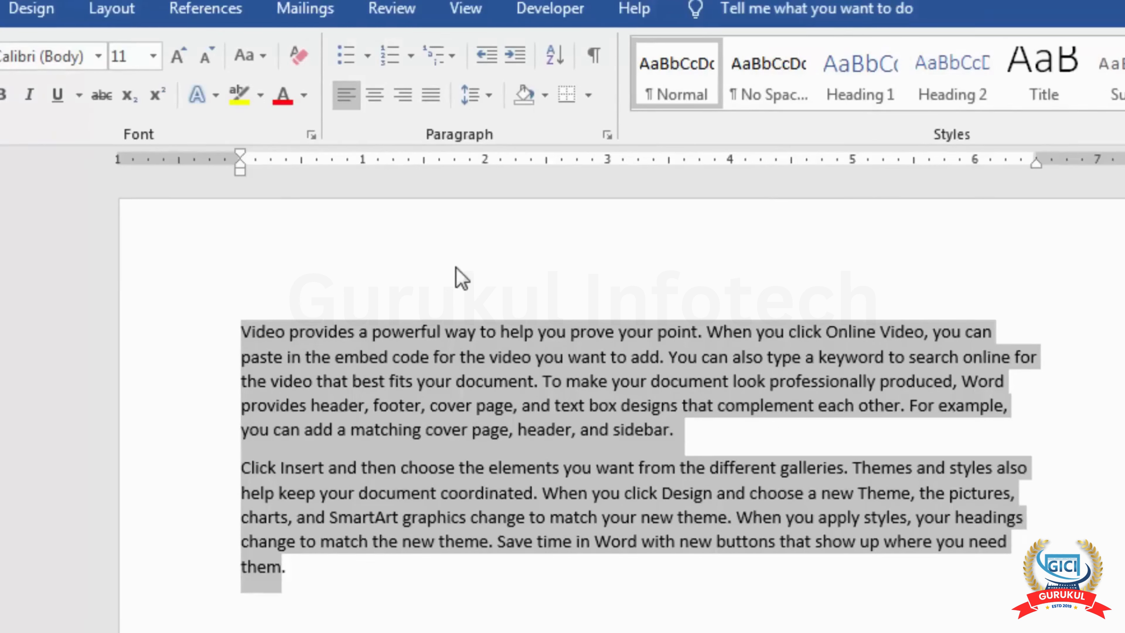
key("ctrl+r")
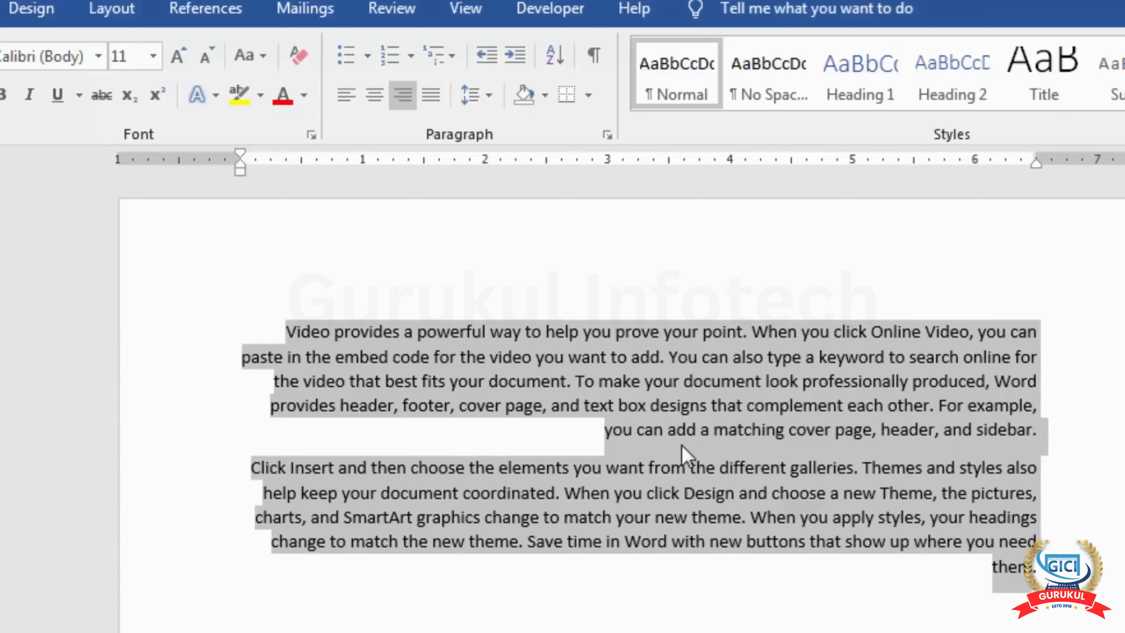
key("ctrl+e")
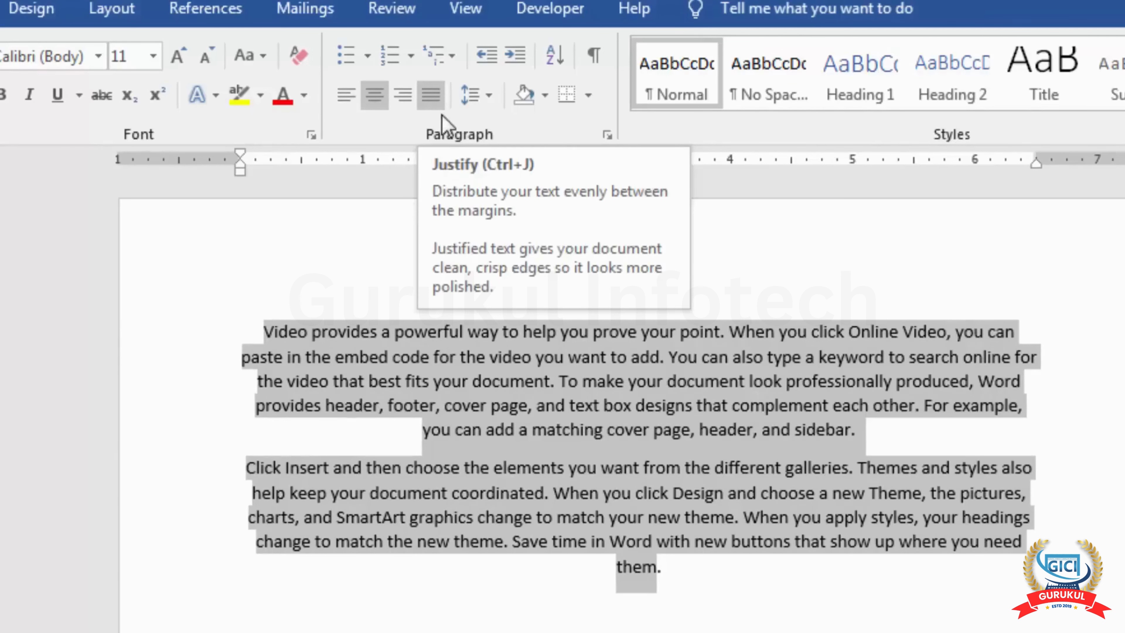
left_click(431, 106)
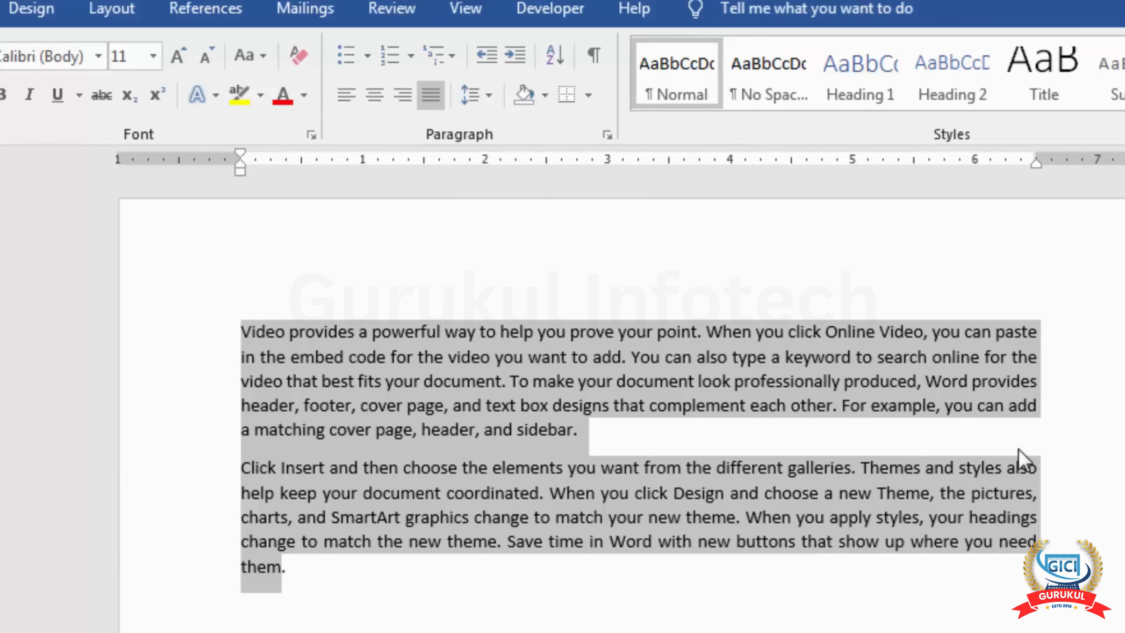
key("ctrl+l")
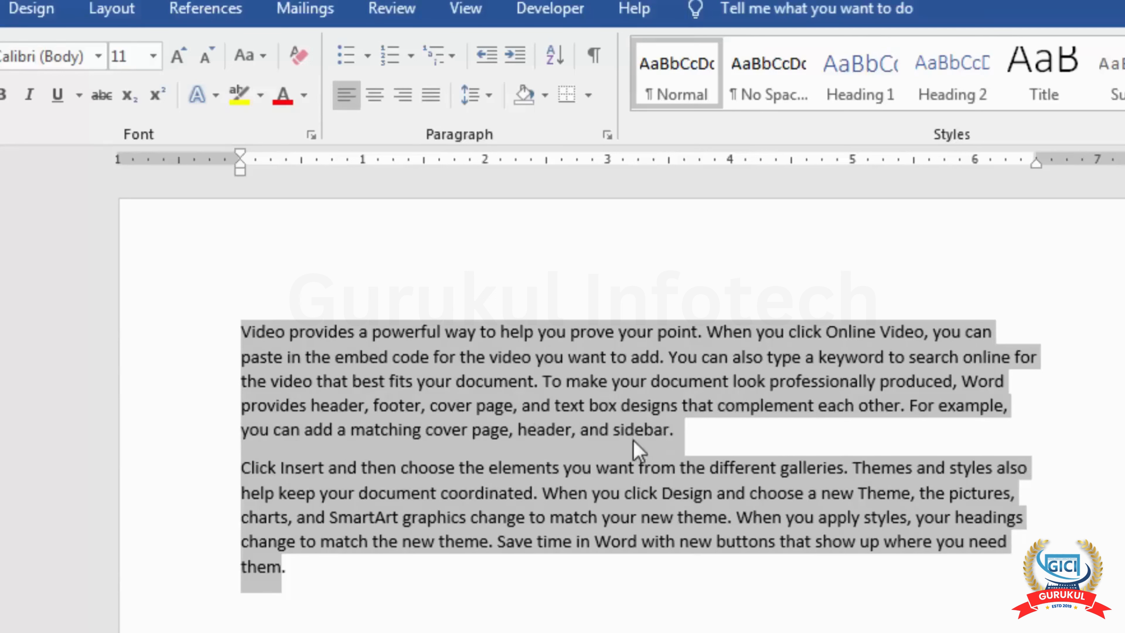
Add five short lines between the two paragraphs reading "Fg", "Fgf", "Fgf", "Fdg" and "fgfgg".
left_click(696, 433)
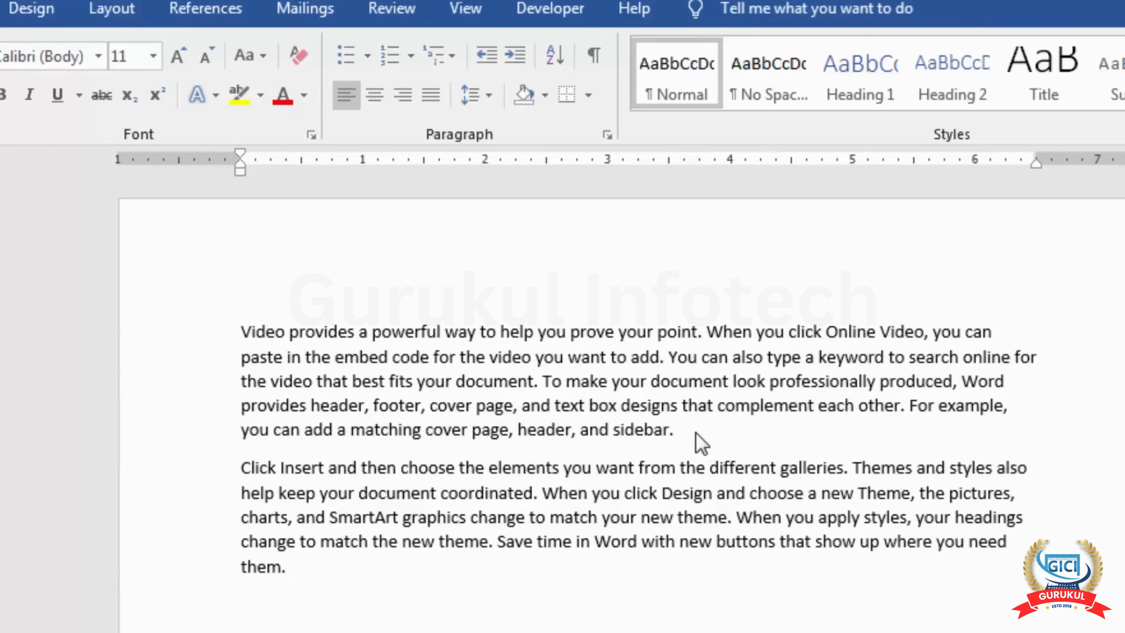
key("Return")
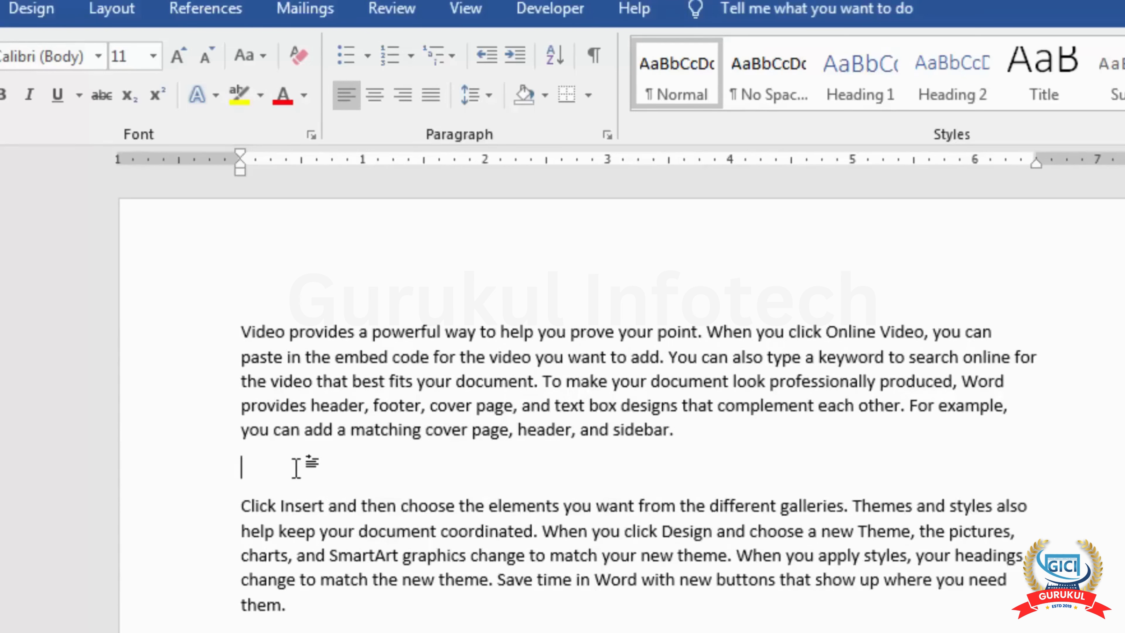
type("Fg")
key("Return")
type("Fgf")
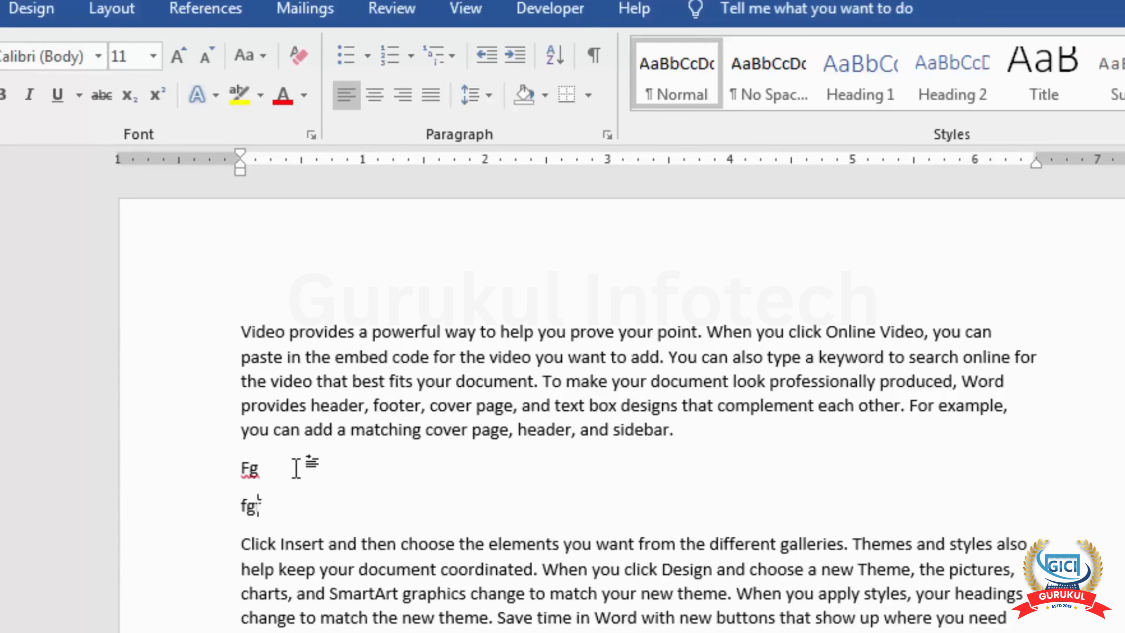
key("Return")
type("fgf")
key("Return")
type("fdg")
key("Return")
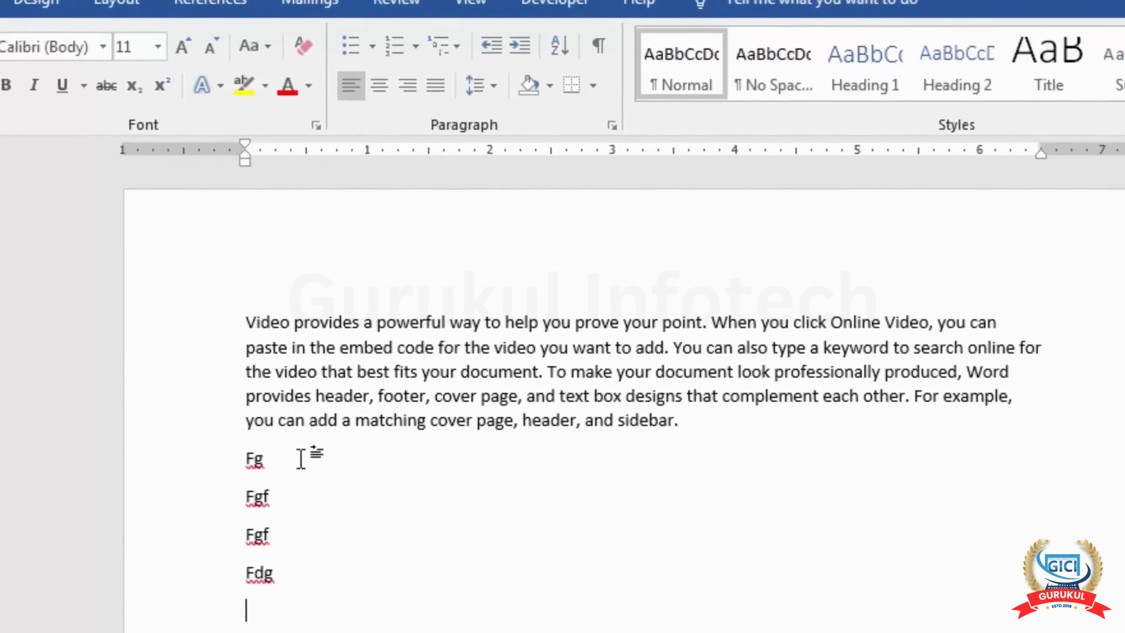
type("fgfgg")
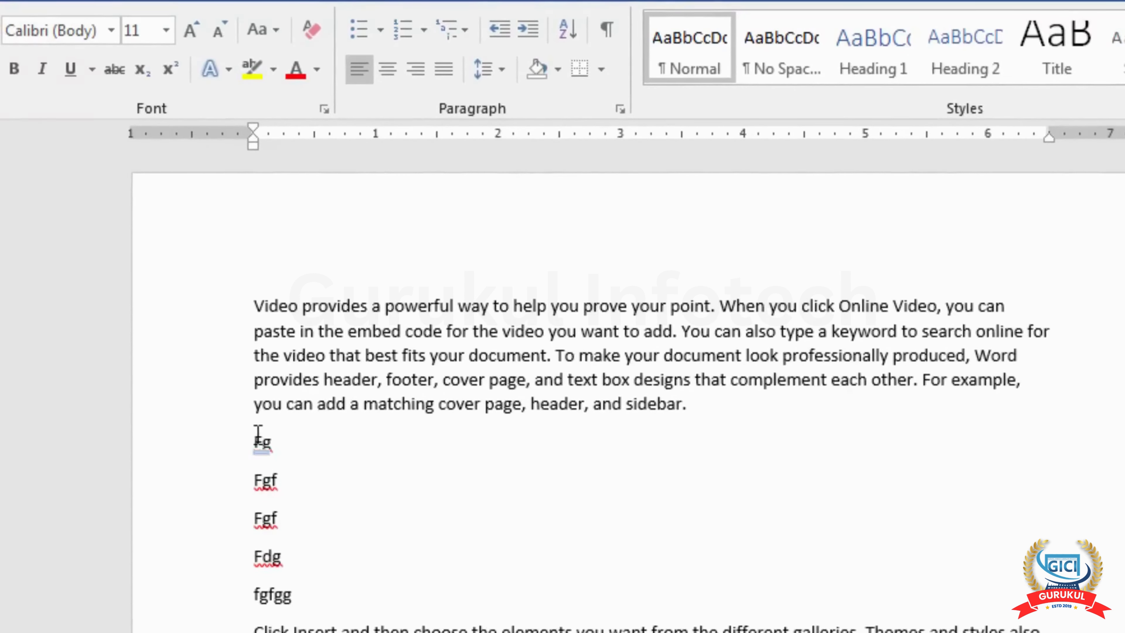
Format the five short lines as a list with solid round bullets and convert it to 1., 2., 3. numbering.
left_click_drag(253, 438, 290, 596)
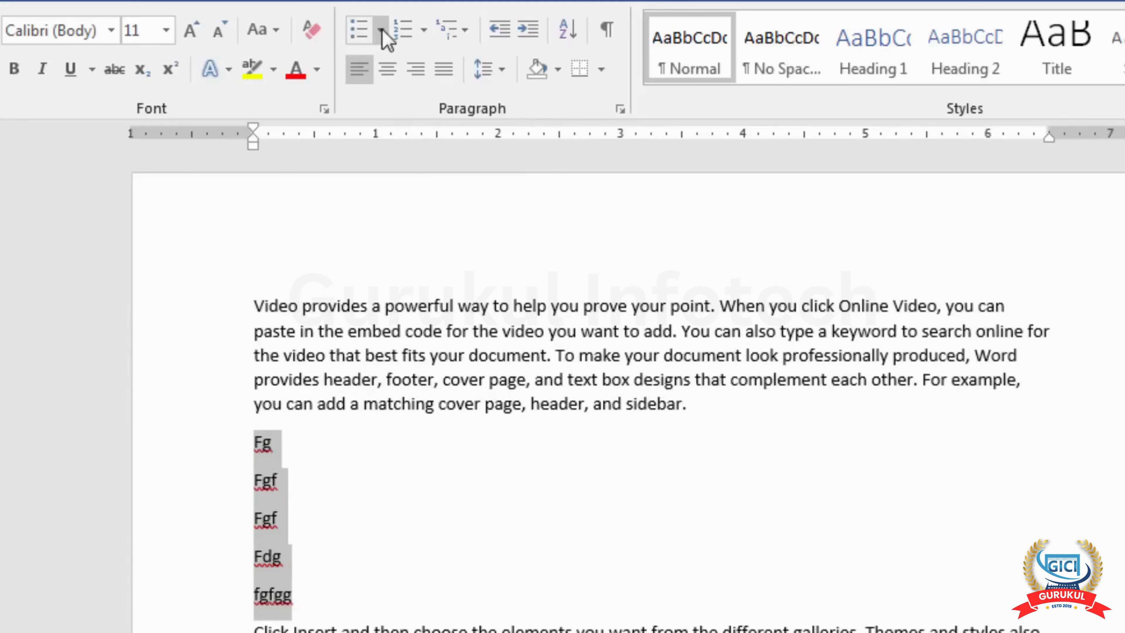
left_click(381, 30)
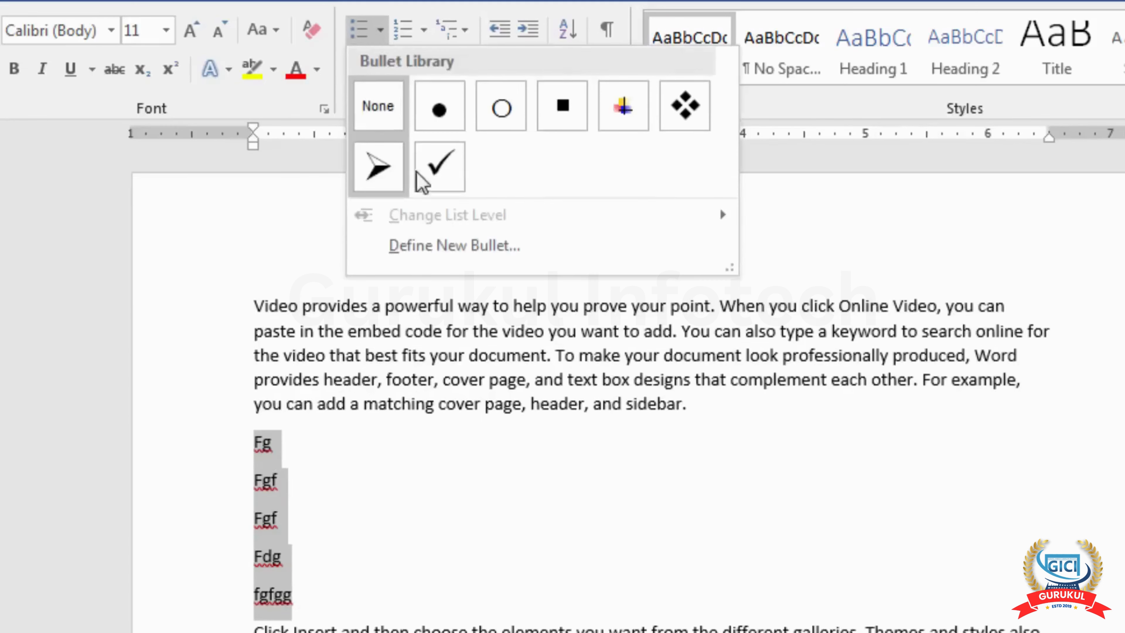
left_click(441, 106)
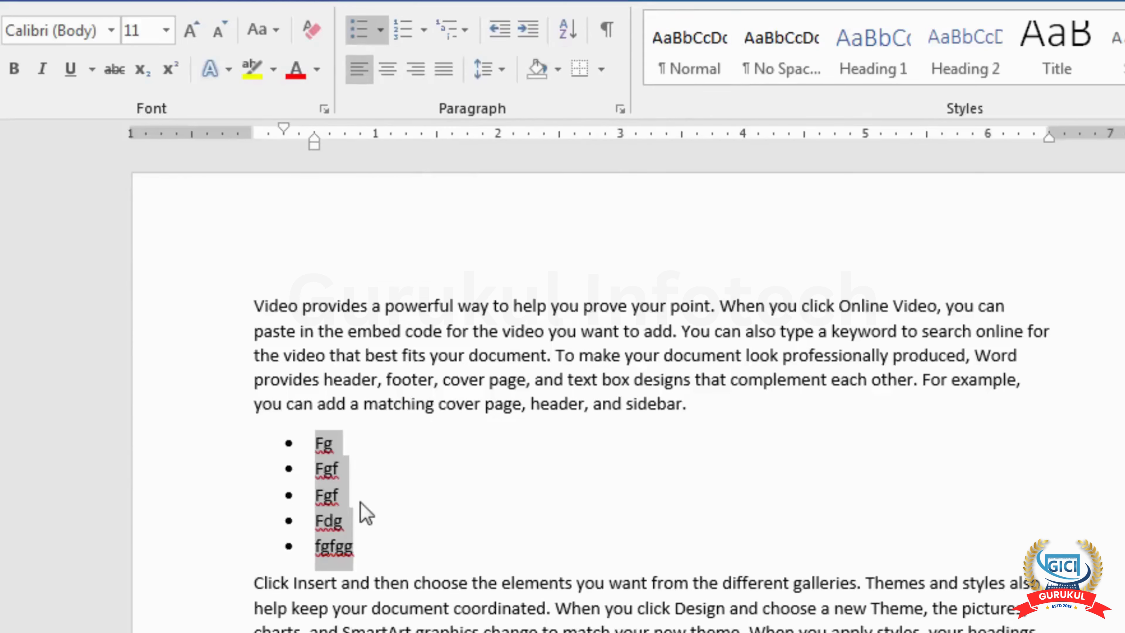
left_click(424, 30)
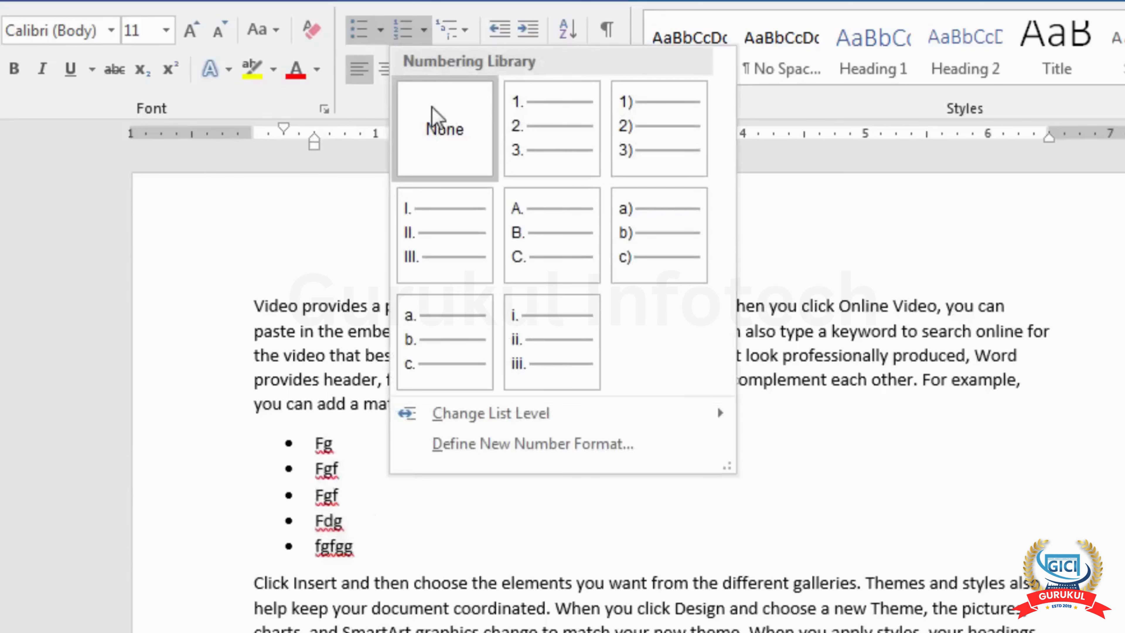
left_click(527, 147)
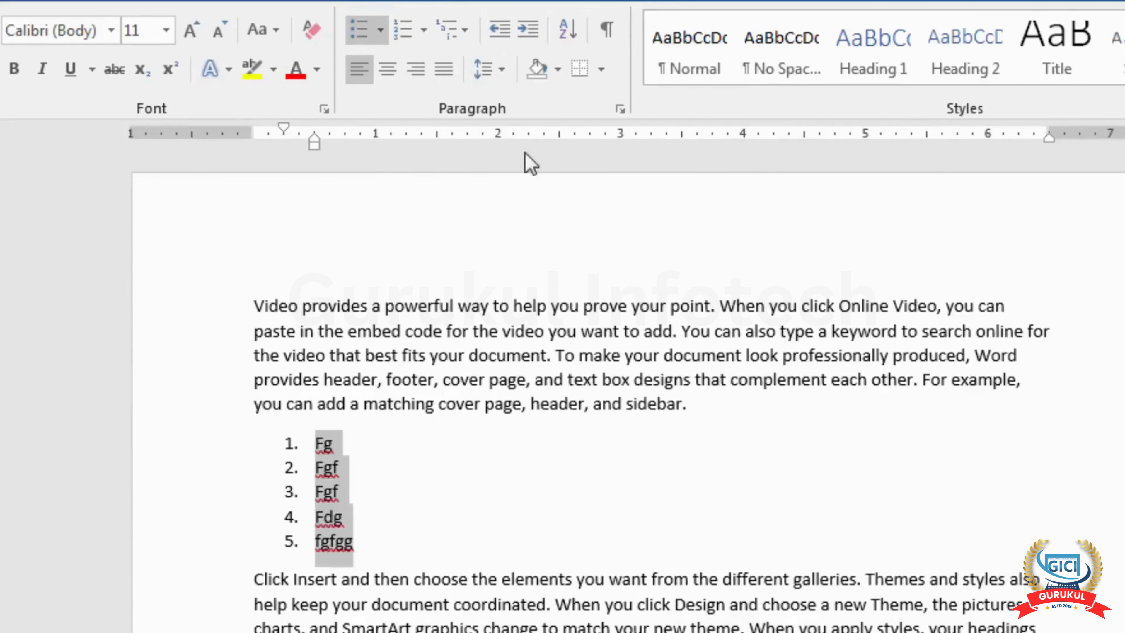
Add a sixth list item "jgkdhgkldhg", end the numbering and write "fhkldhf kldhfkldhf kldhf k" as plain text below.
left_click(392, 540)
key("Return")
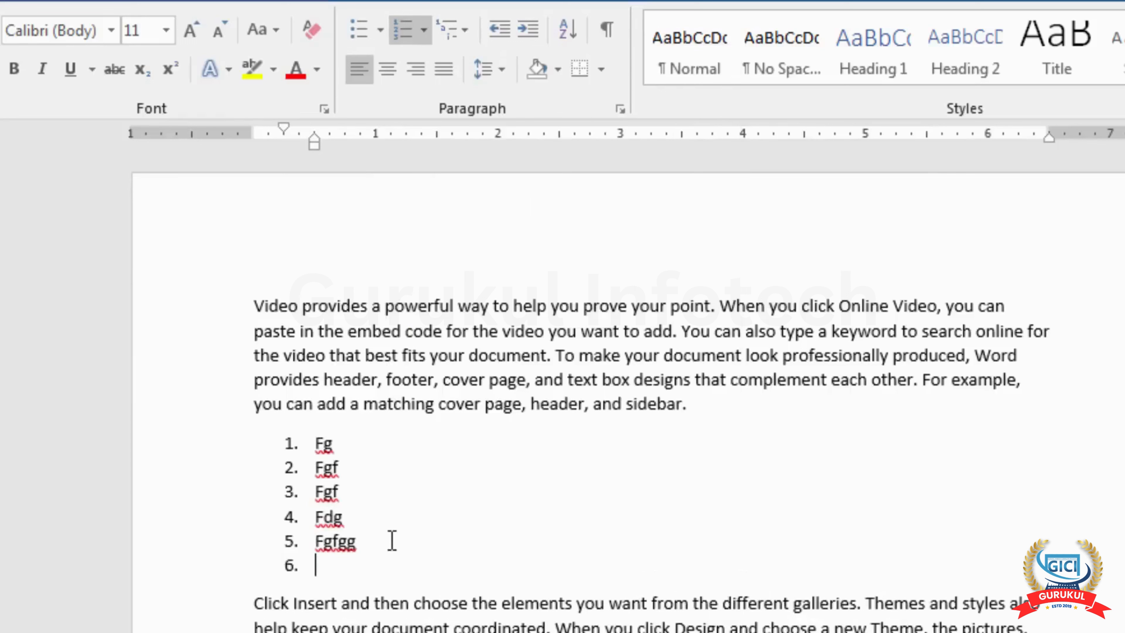
type("jgkdhgkldhg")
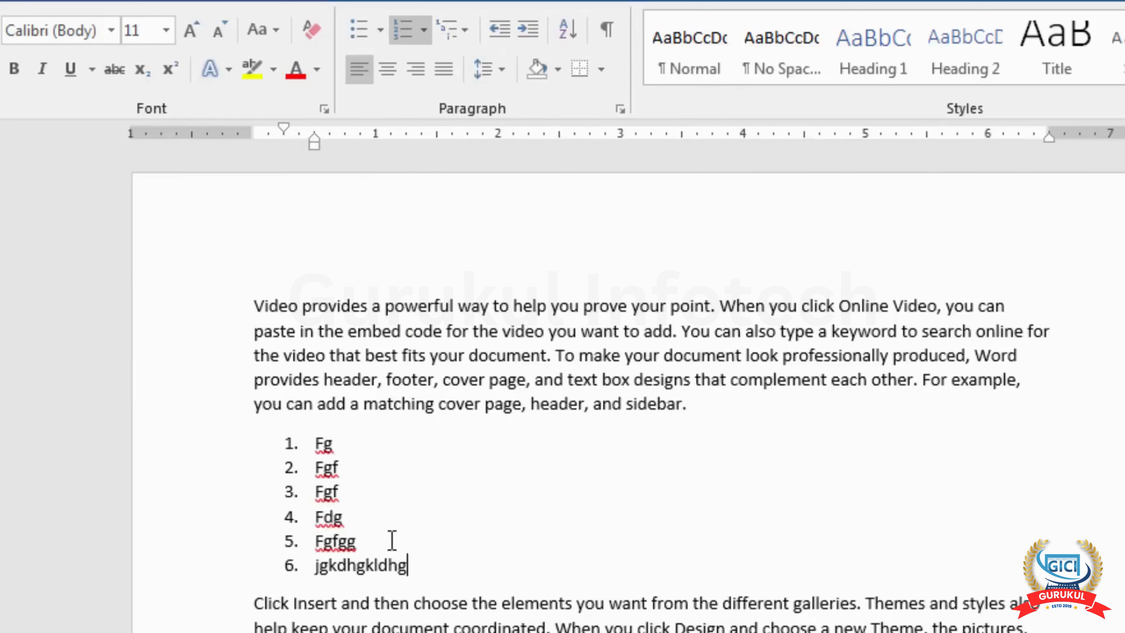
key("Return")
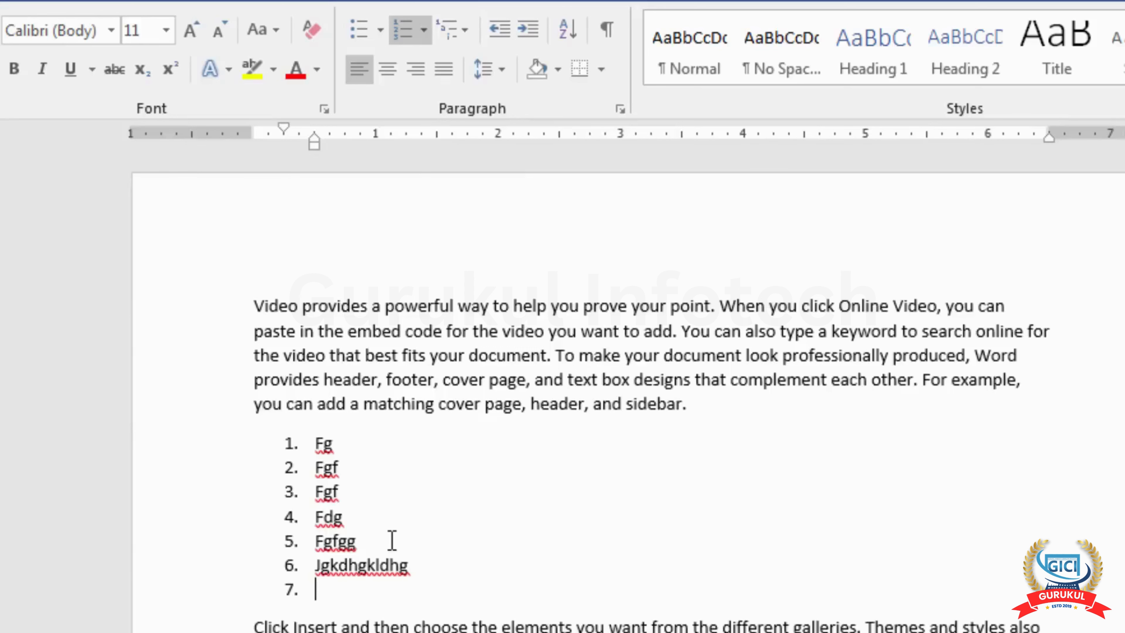
key("Return")
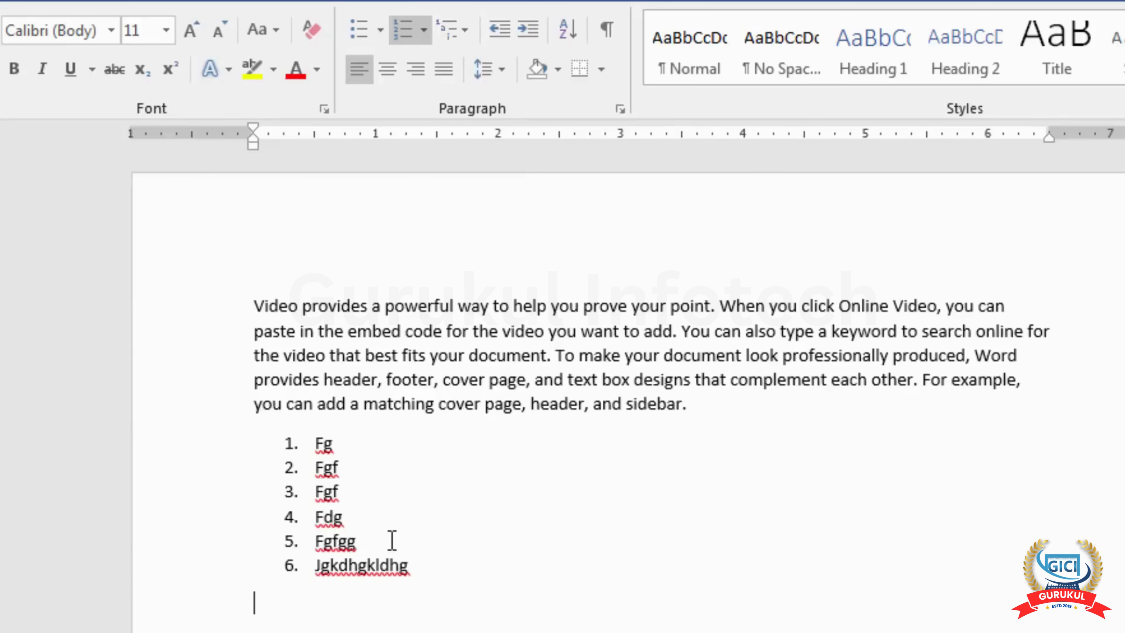
type("fhkldhf kldhfkldhf kldhf k")
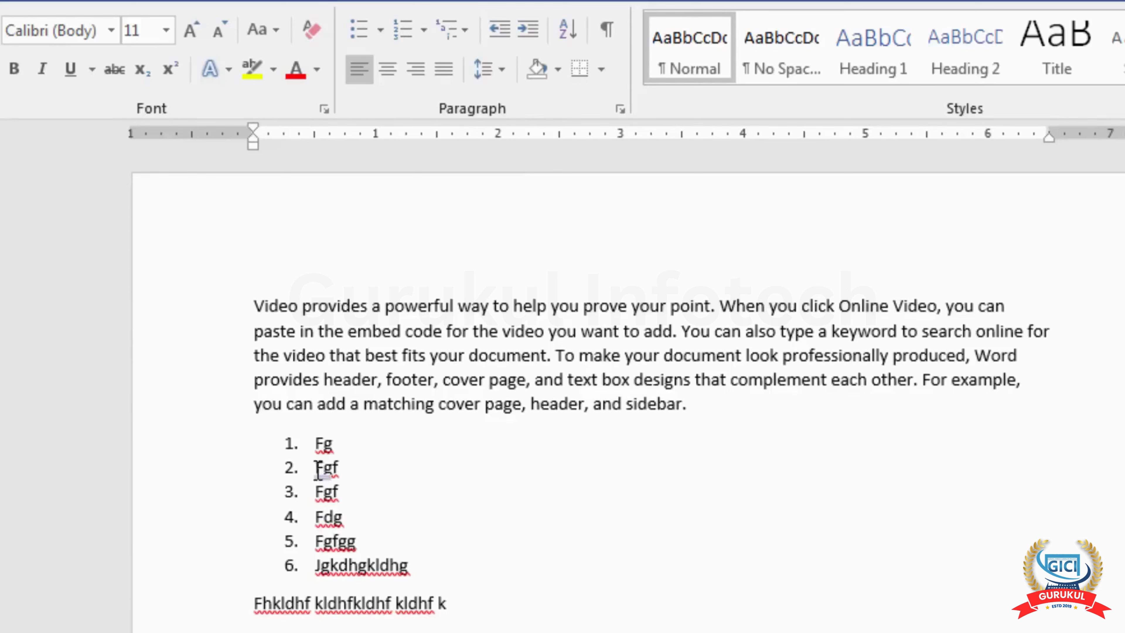
Add a lettered sublist under item 2 with a) "fhkldfhlkdhkl" and b) "dfhdkfhlkdhflkhf".
left_click(345, 467)
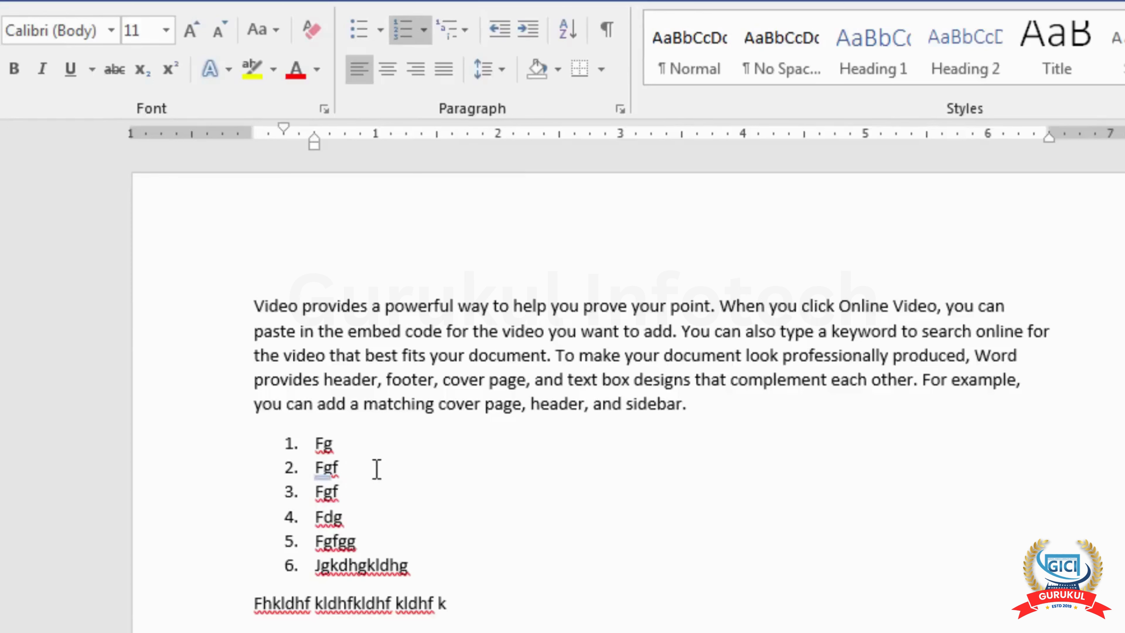
key("Return")
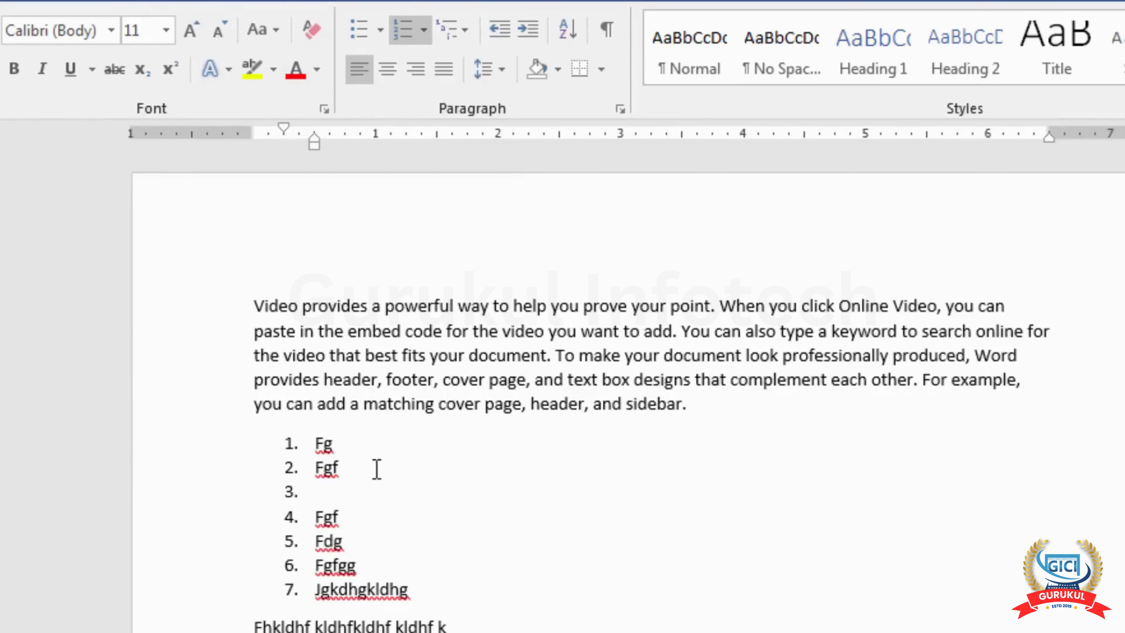
key("BackSpace")
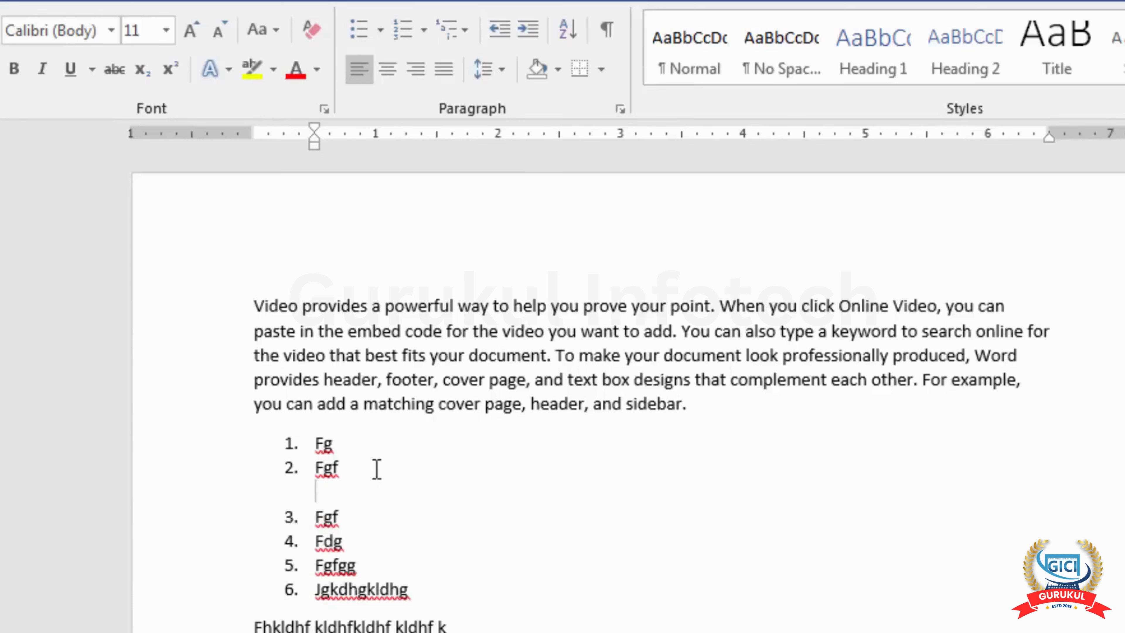
type("a) fhkldfhlkdhkl")
key("Return")
type("d")
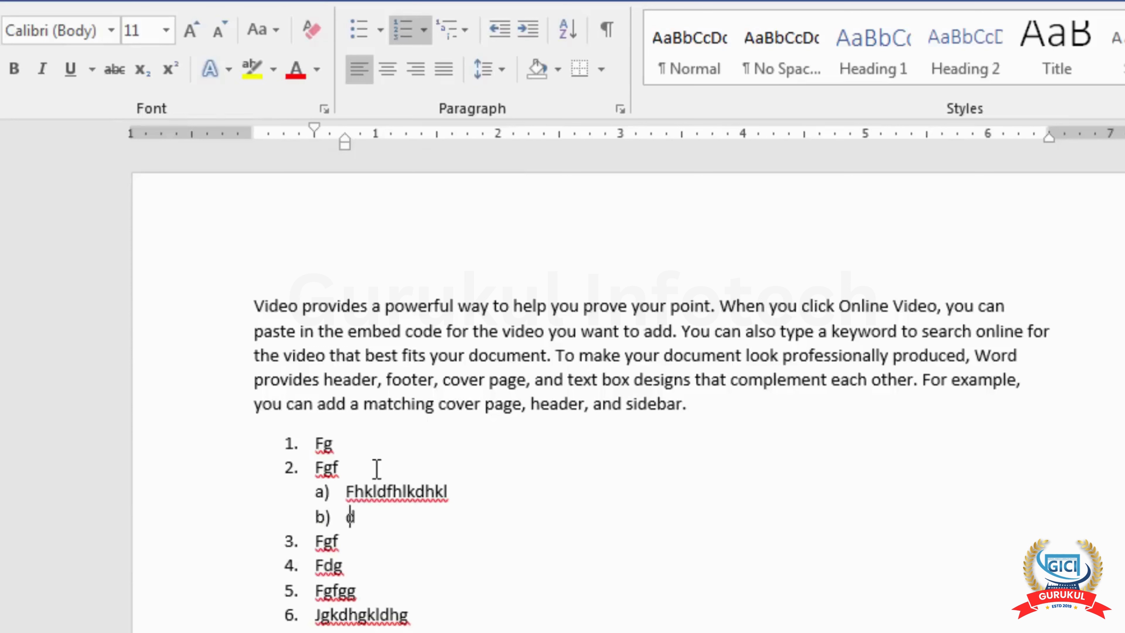
type("fhdkfhlkdhflkhf")
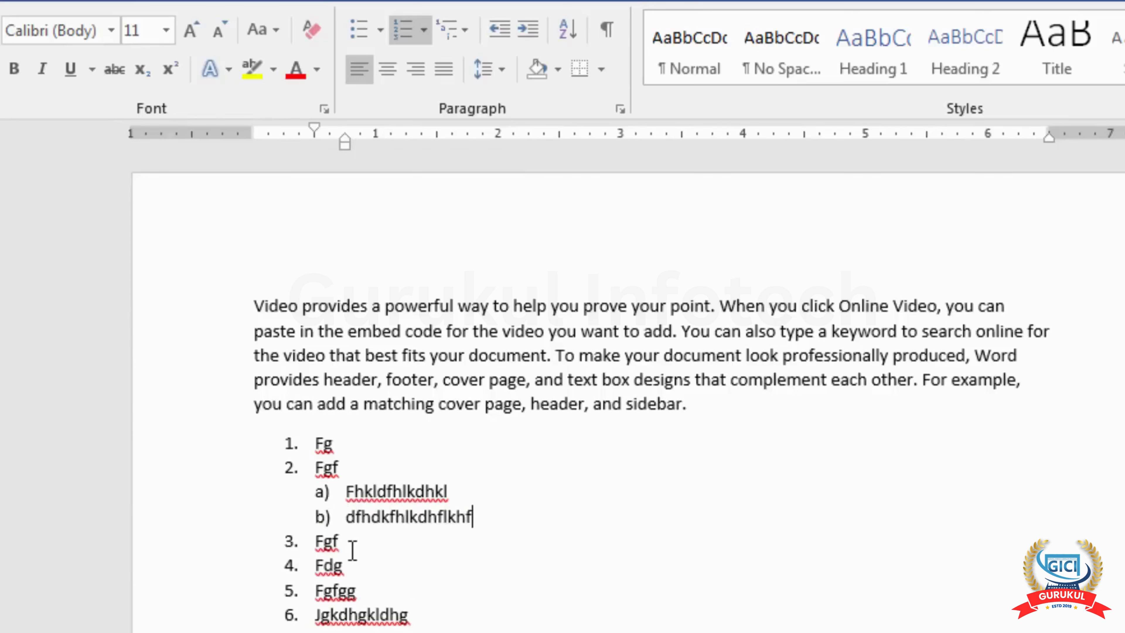
Set the line spacing of the first paragraph, the numbered list and the plain text line below it to 1.0.
left_click(352, 550)
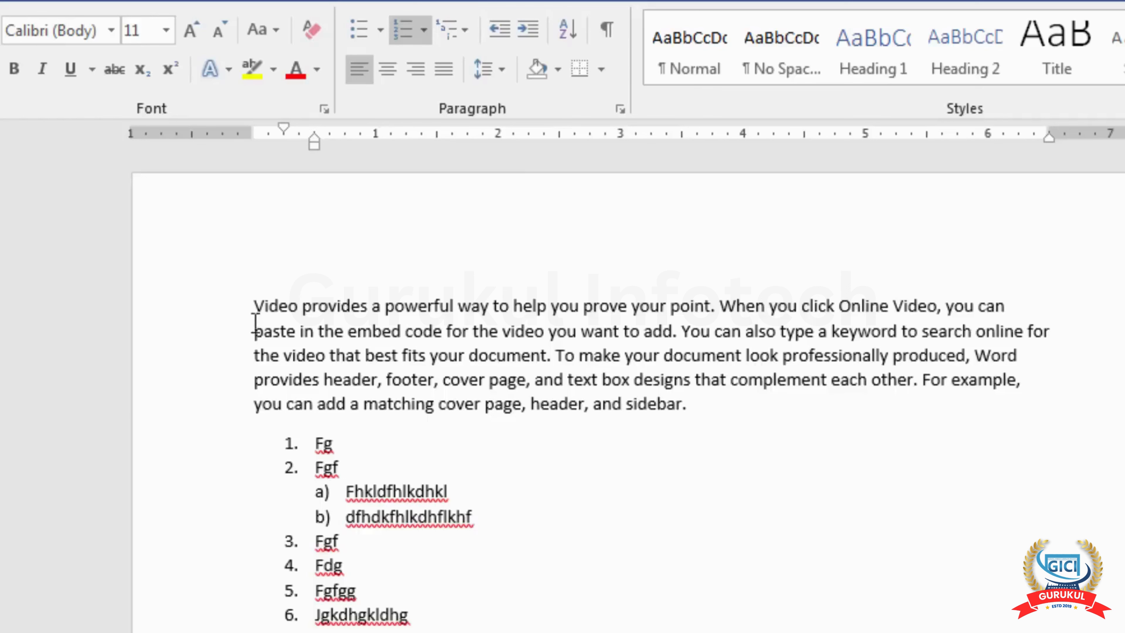
left_click_drag(258, 303, 421, 629)
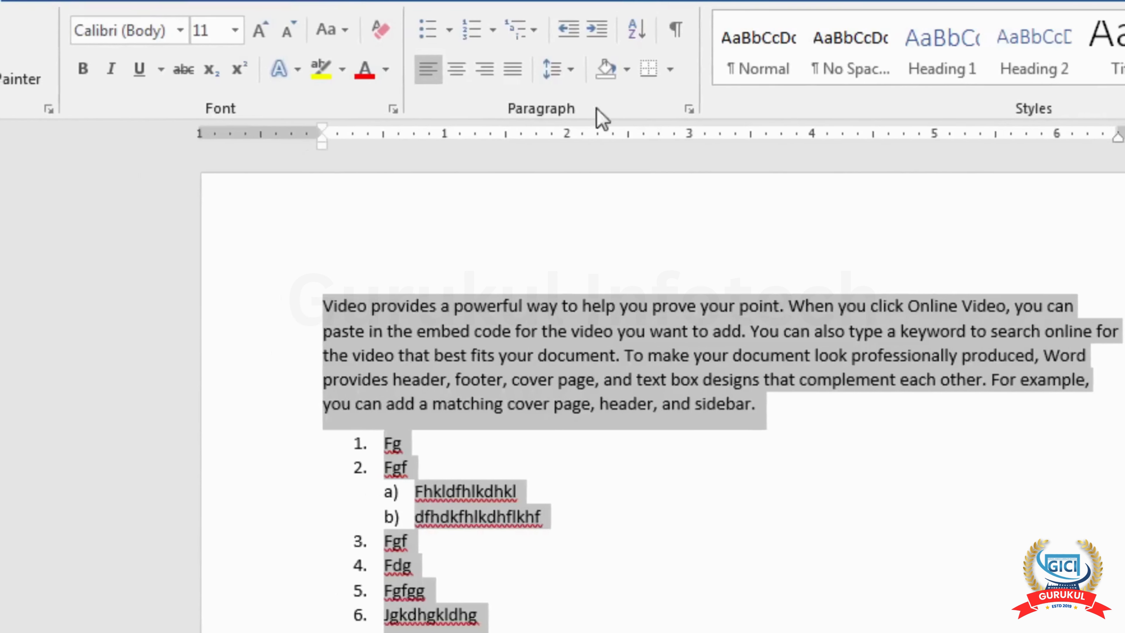
left_click(572, 71)
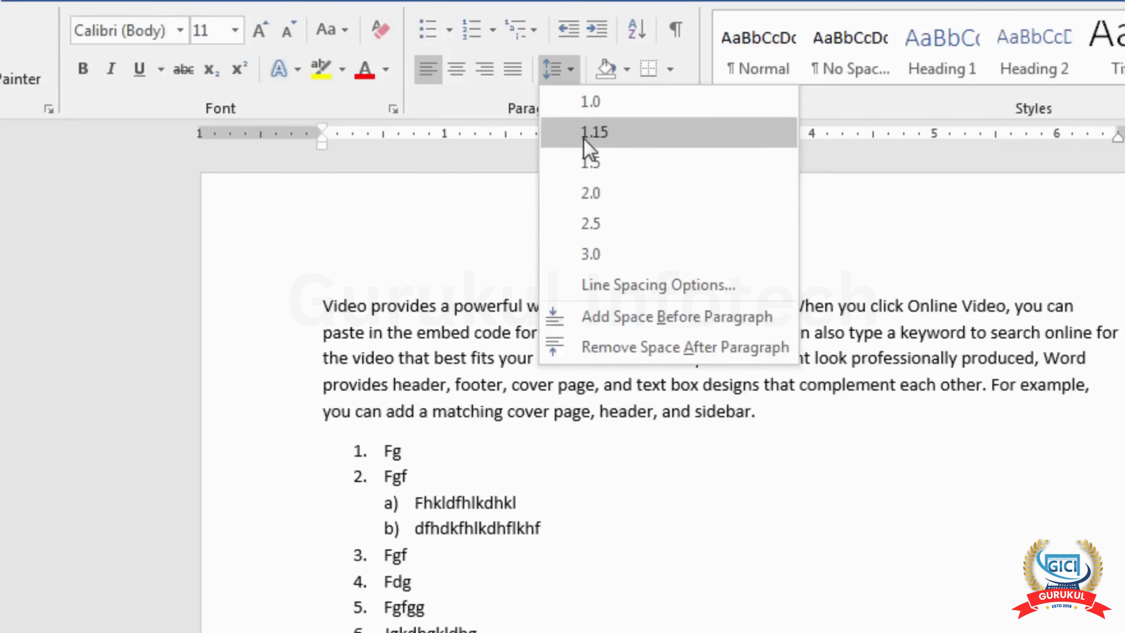
left_click(591, 104)
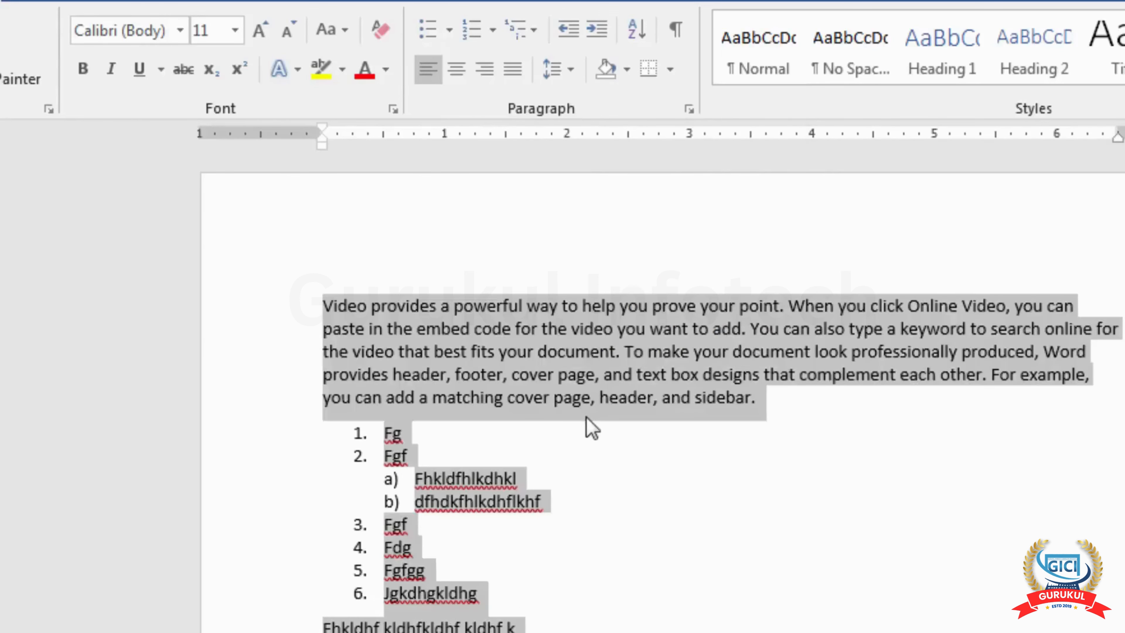
left_click(587, 418)
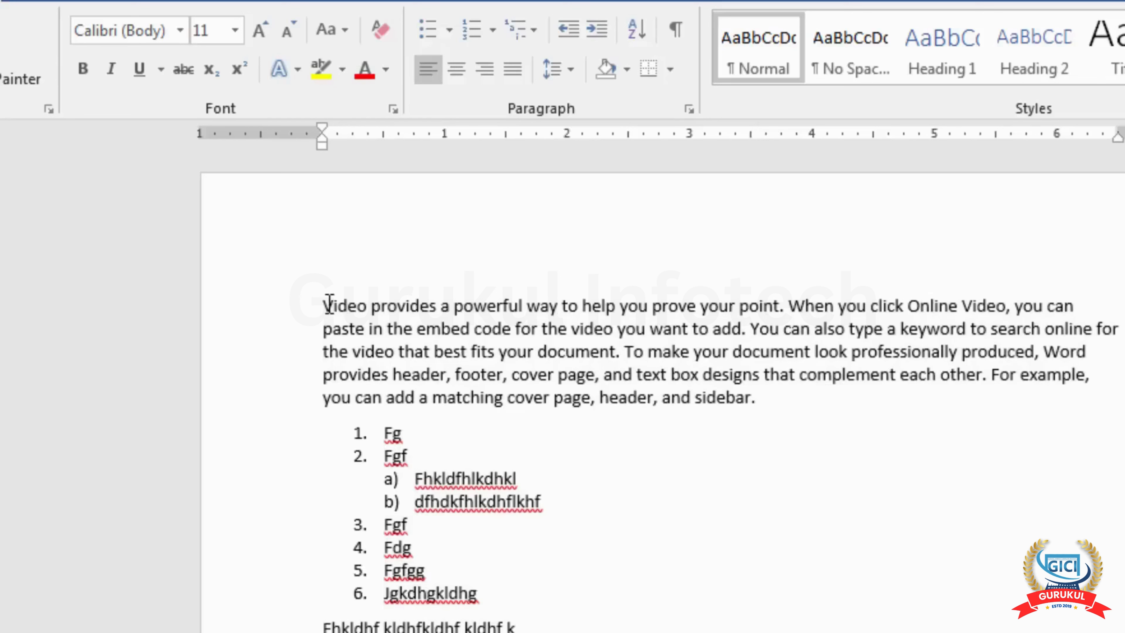
Select "Video p" at the start of the text, the single word "Video", and the whole first paragraph in turn.
left_click_drag(324, 306, 381, 306)
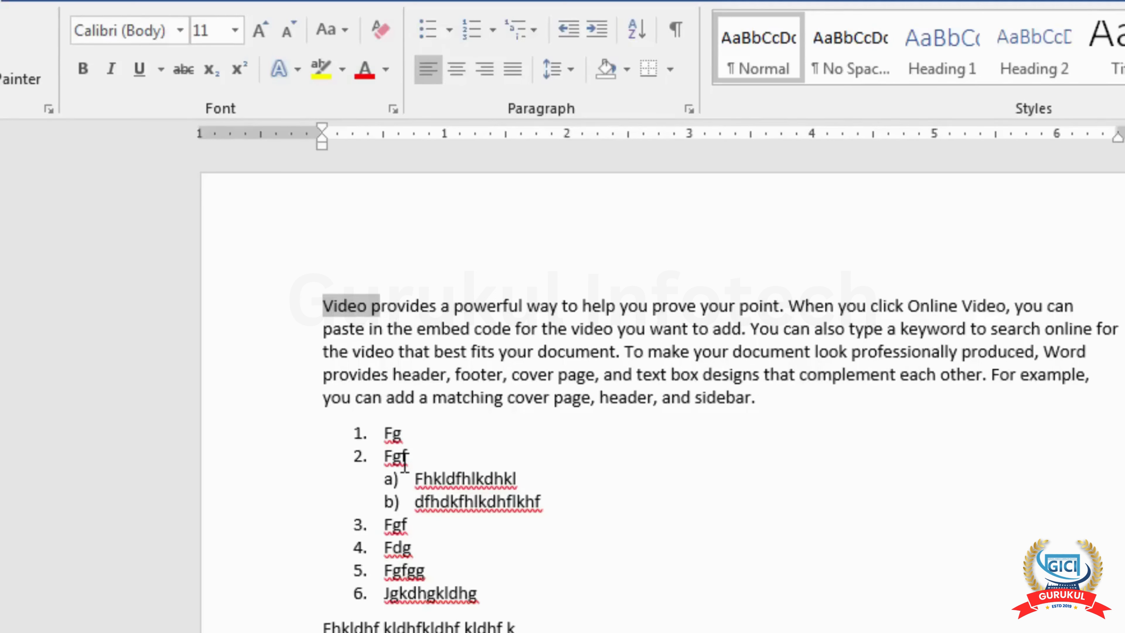
left_click(406, 314)
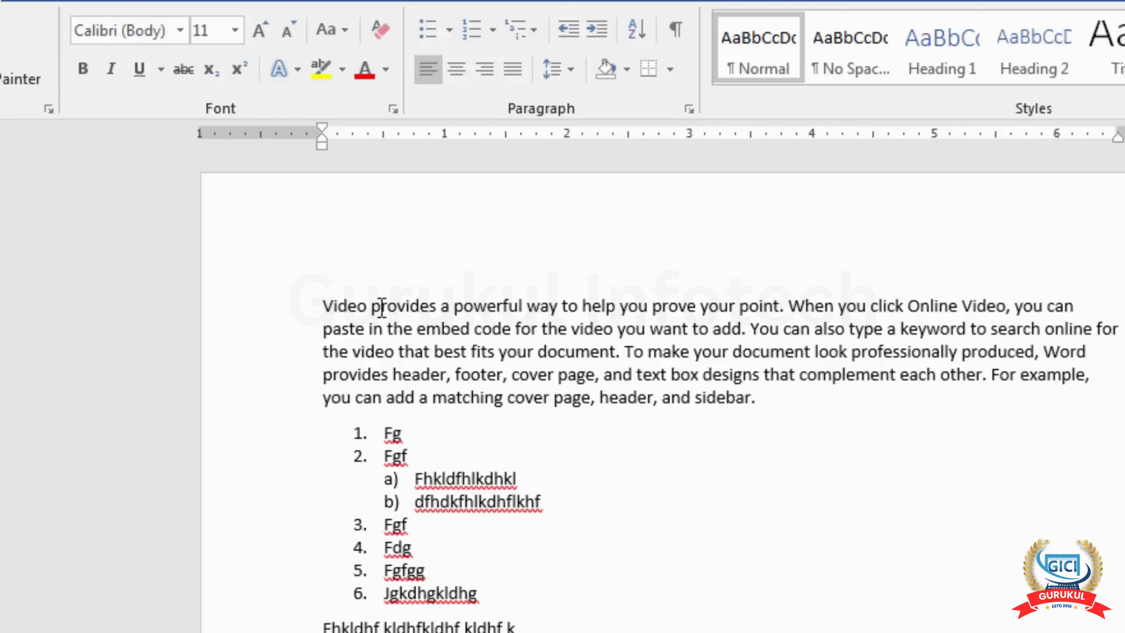
double_click(353, 305)
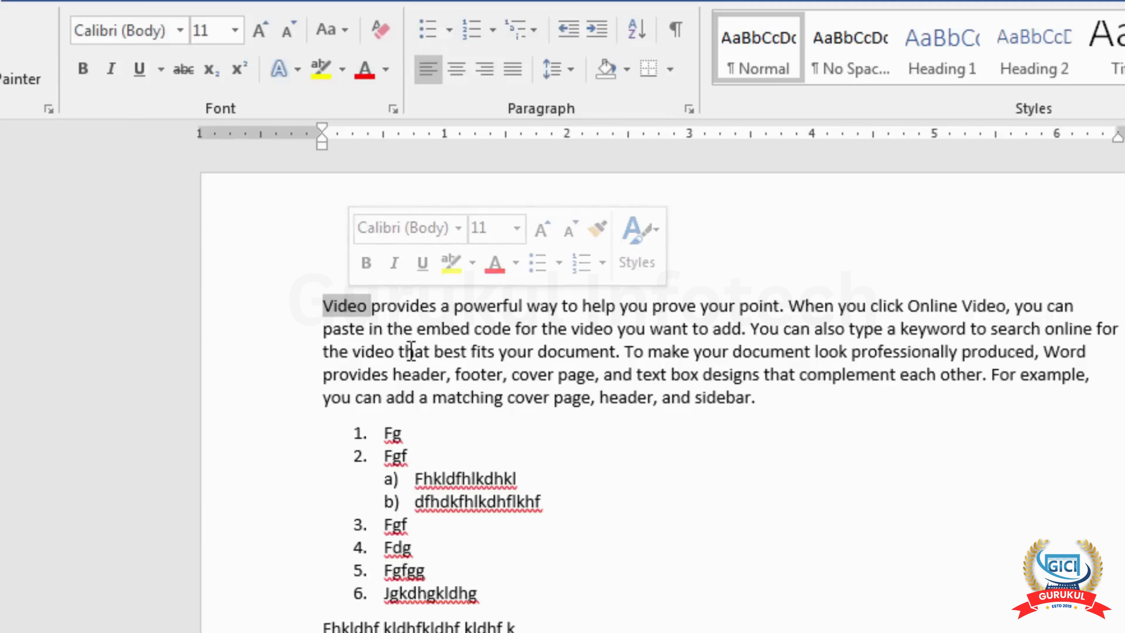
triple_click(397, 330)
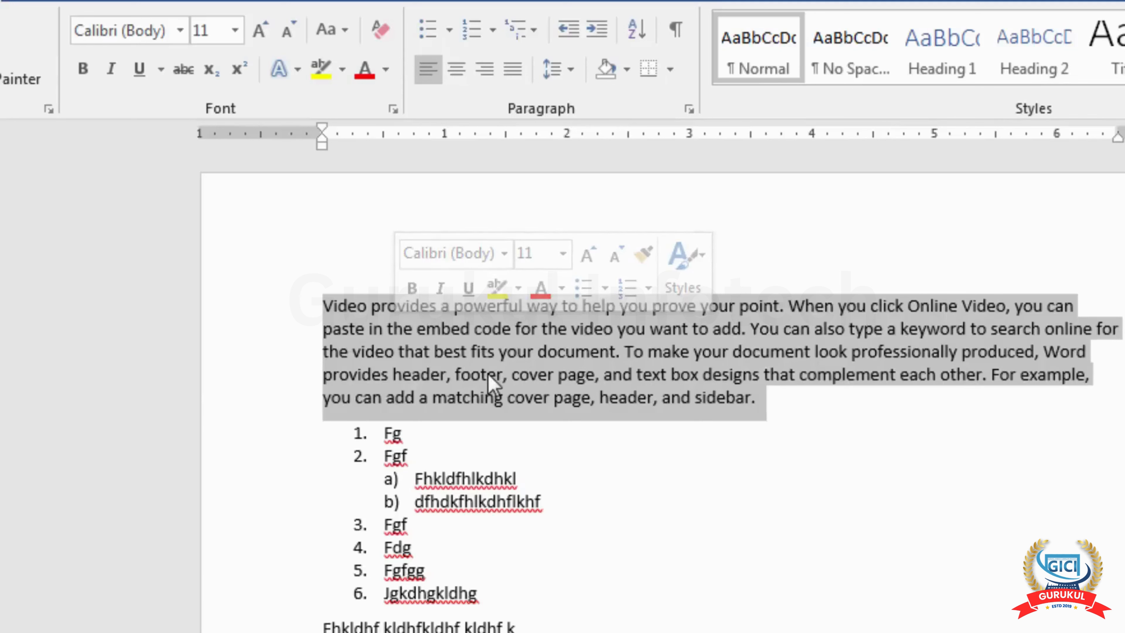
Select the first paragraph's second line from its start to its end, and again from its end back to its start.
left_click(321, 329)
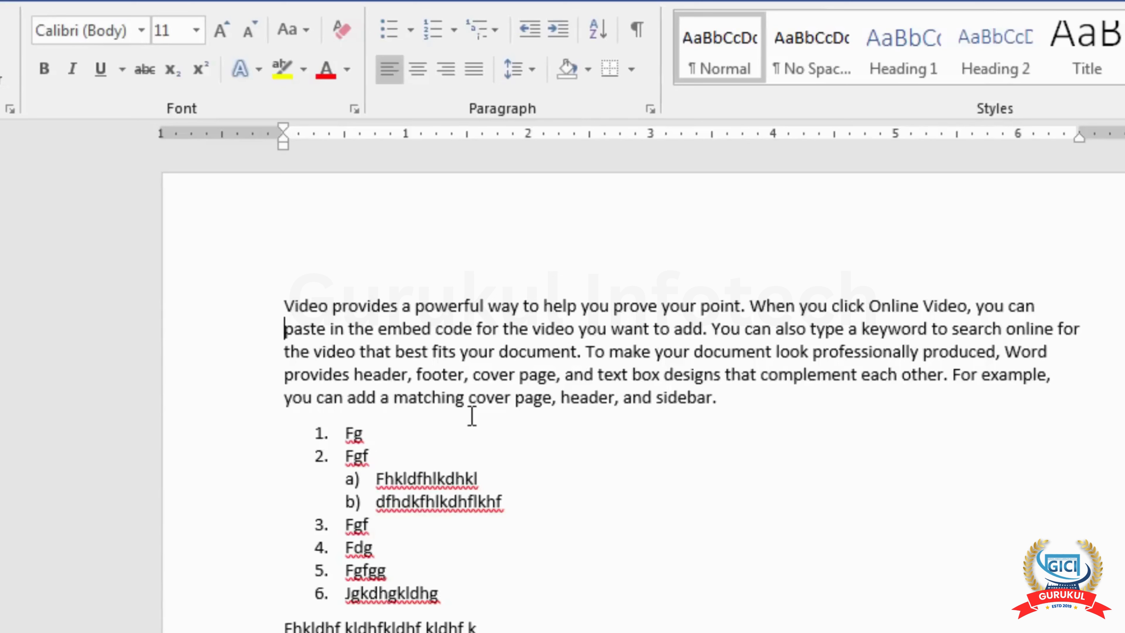
key("shift+End")
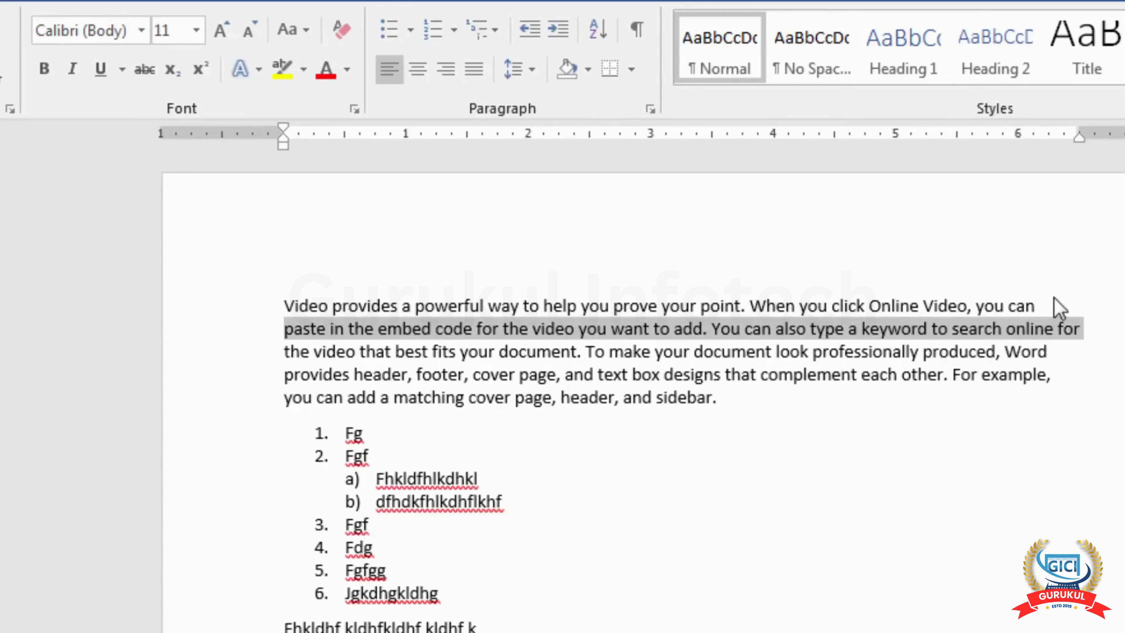
left_click(1104, 330)
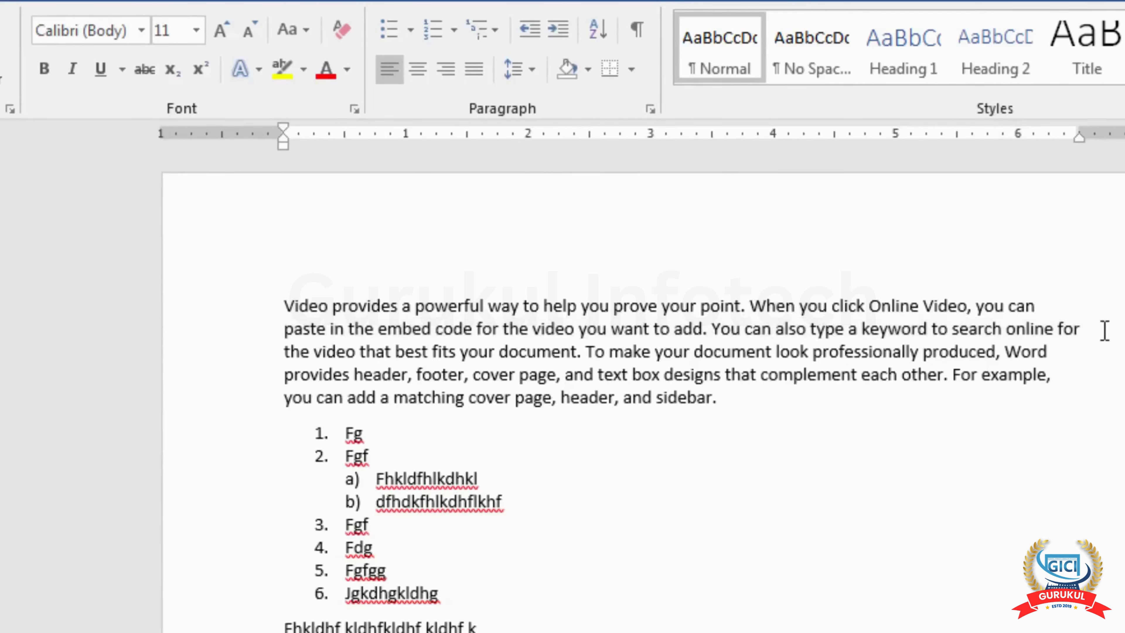
key("shift+Home")
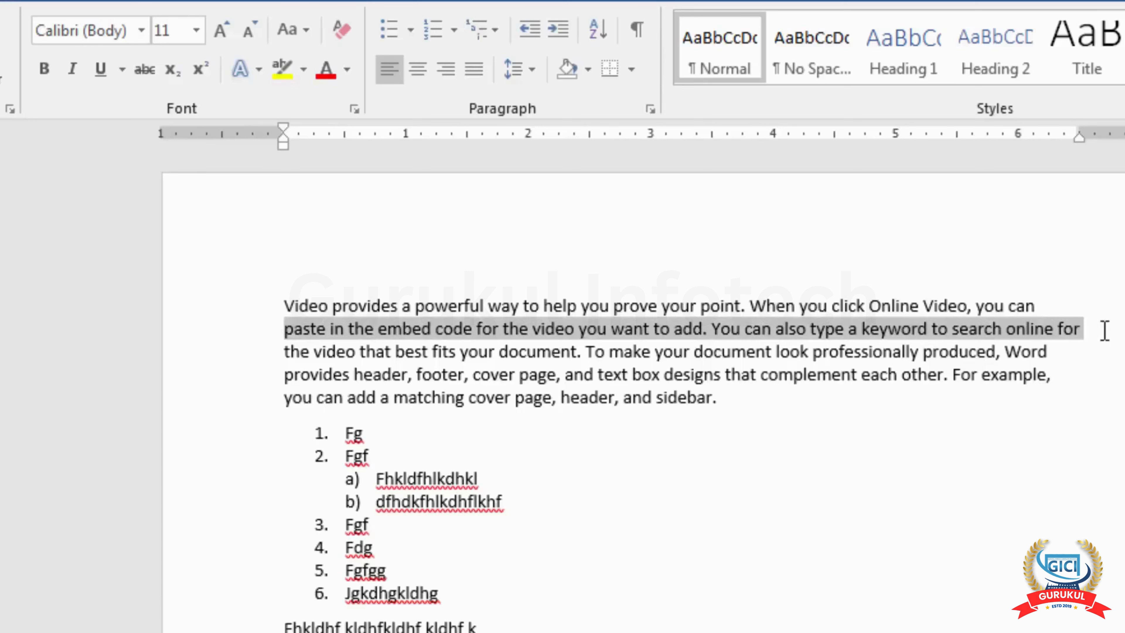
left_click(456, 350)
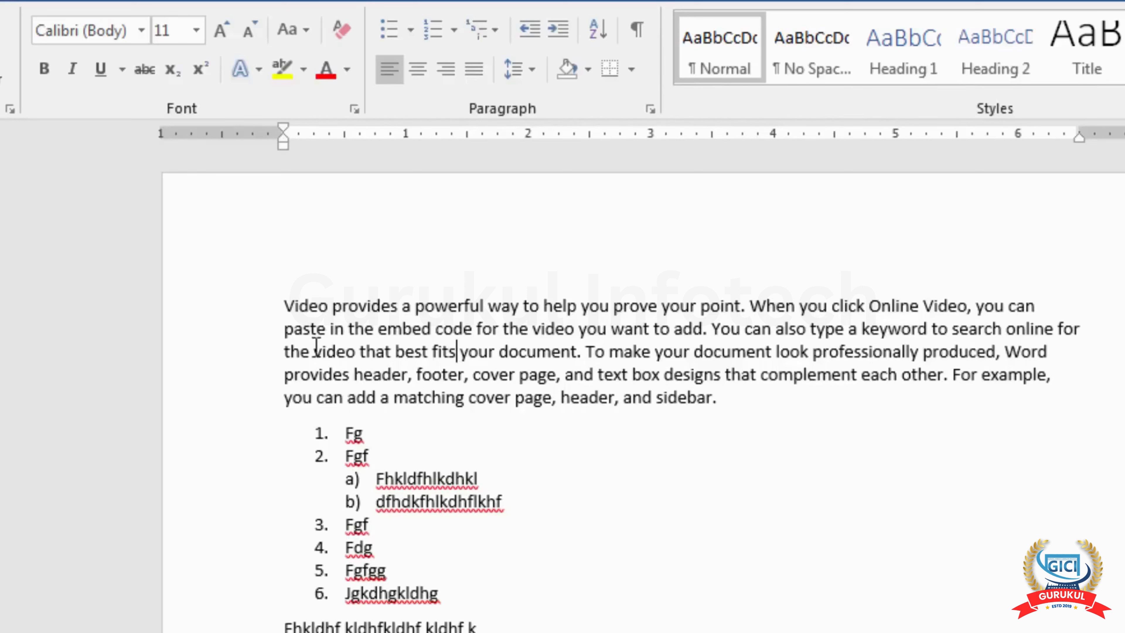
Format the opening word "Video" of the first paragraph as bold, red, 16 pt text.
double_click(309, 306)
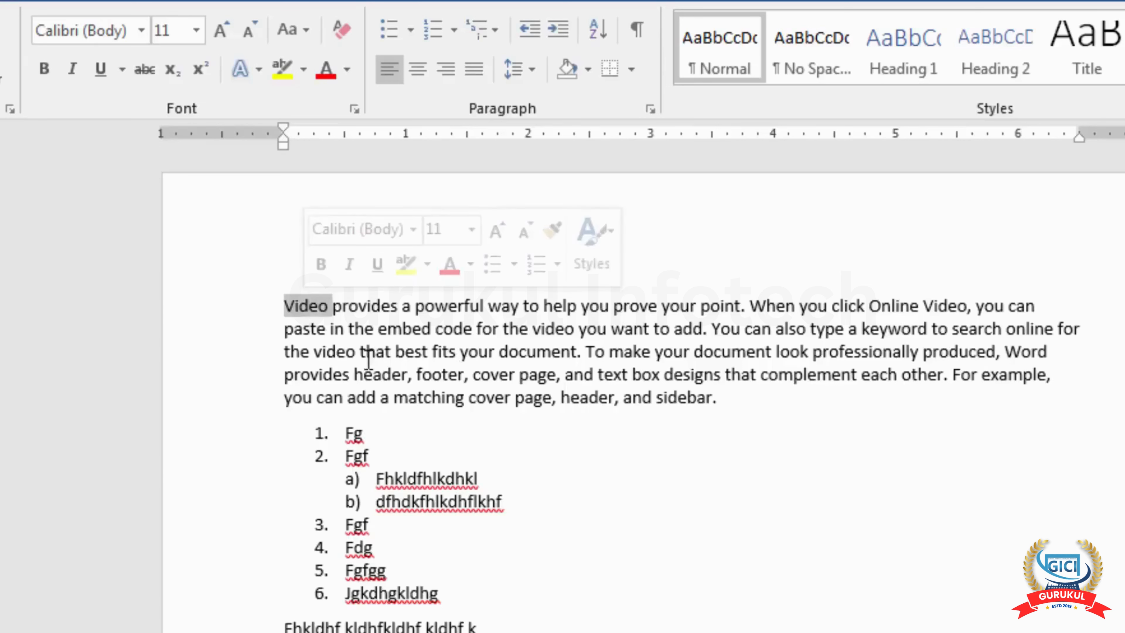
left_click(44, 69)
left_click(326, 71)
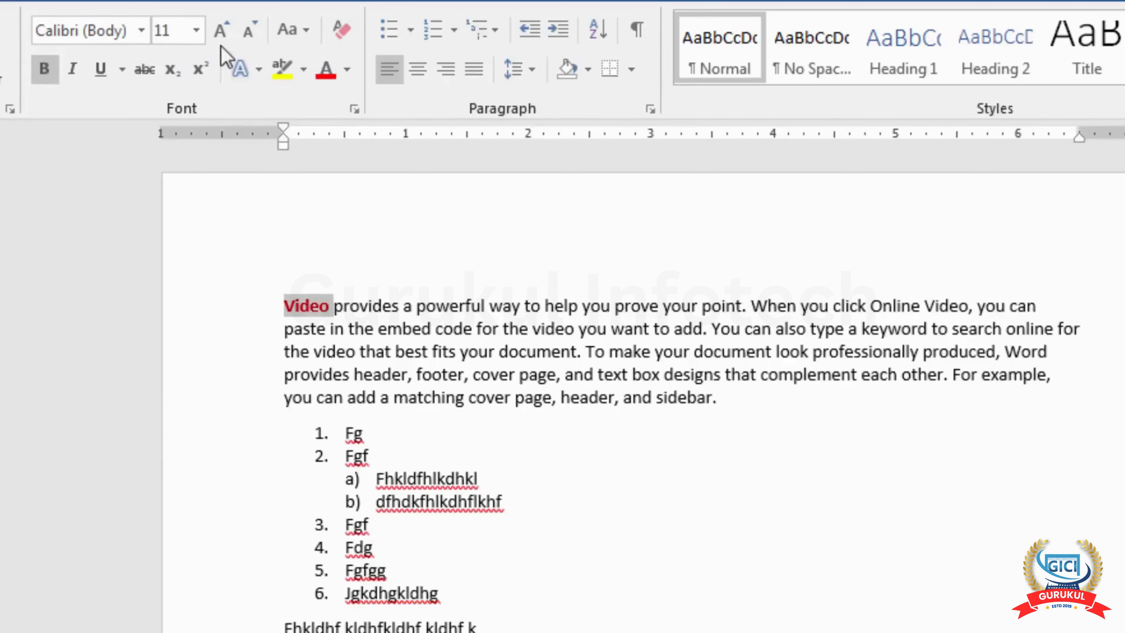
left_click(196, 30)
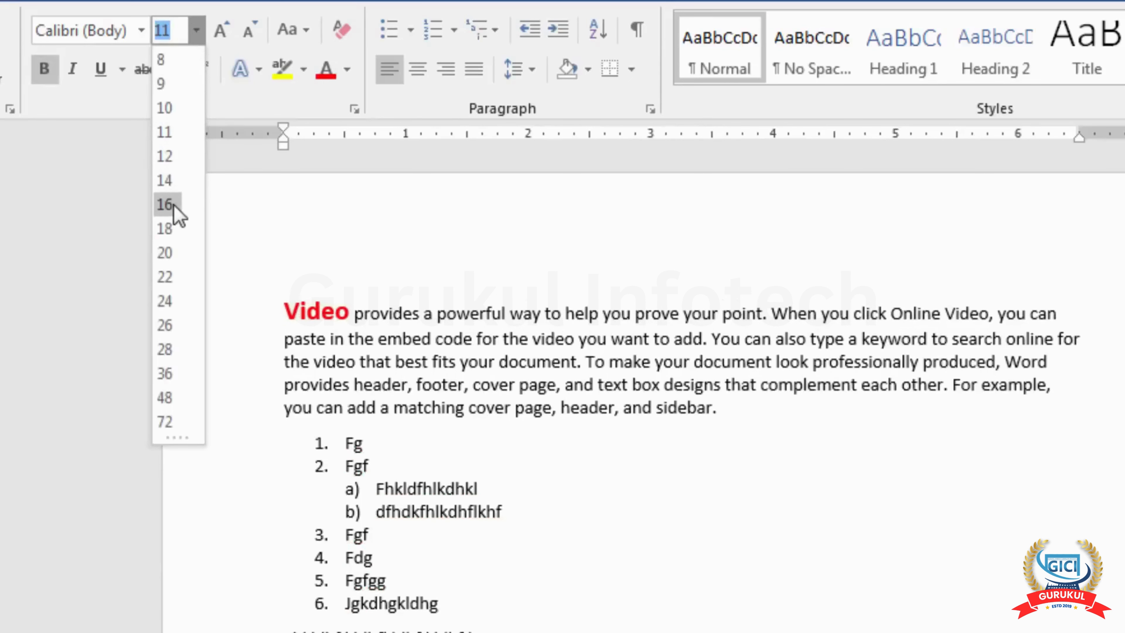
left_click(175, 205)
left_click(498, 370)
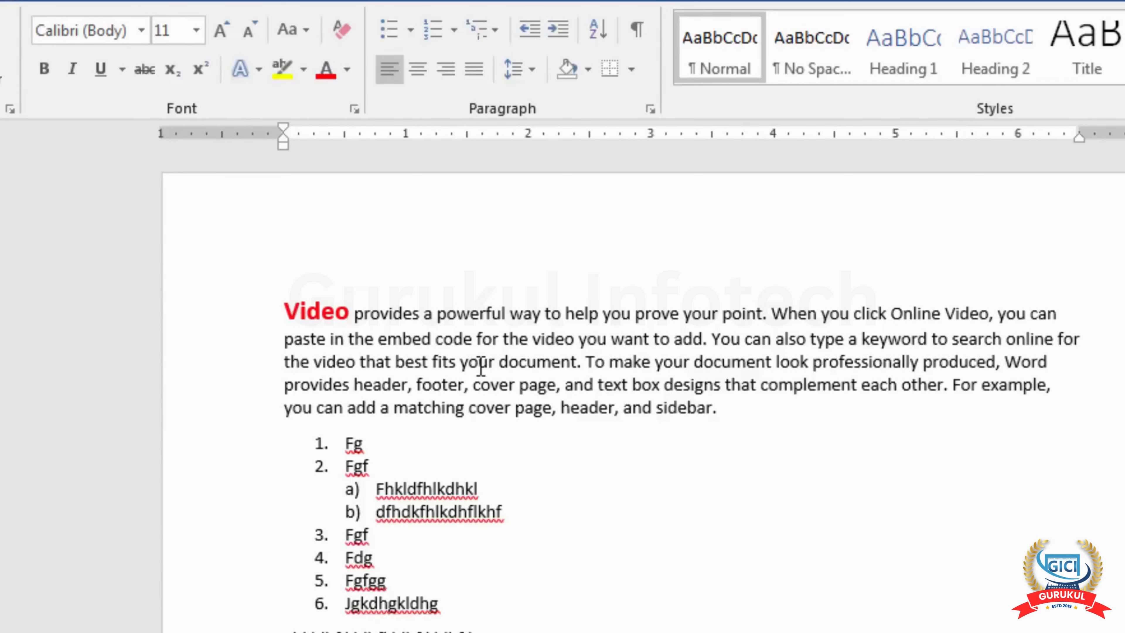
left_click(313, 308)
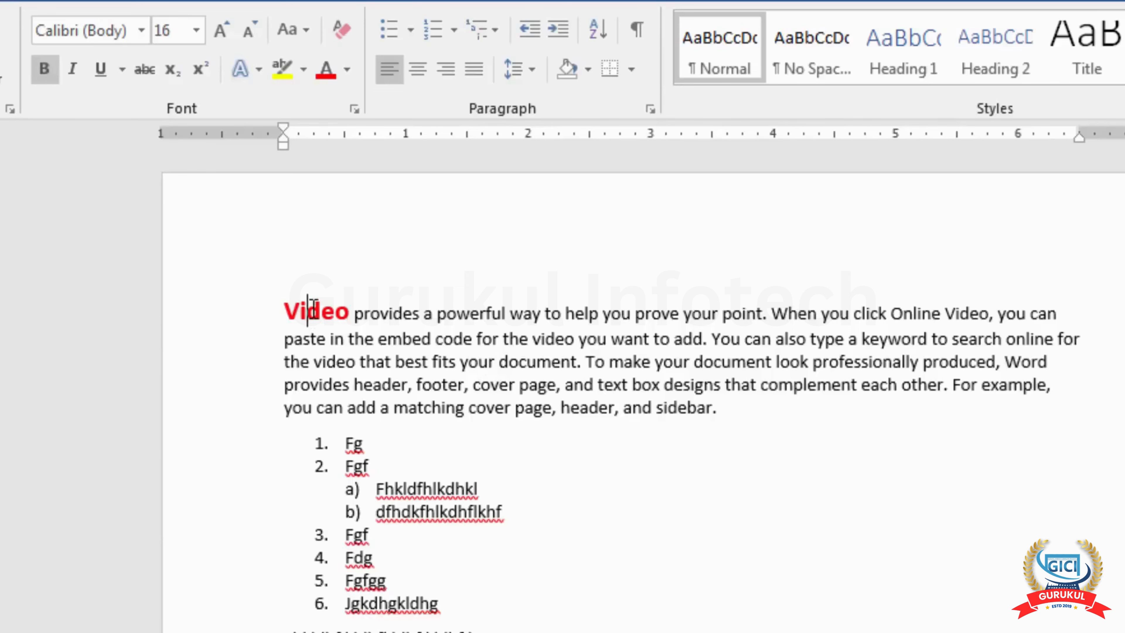
left_click(406, 361)
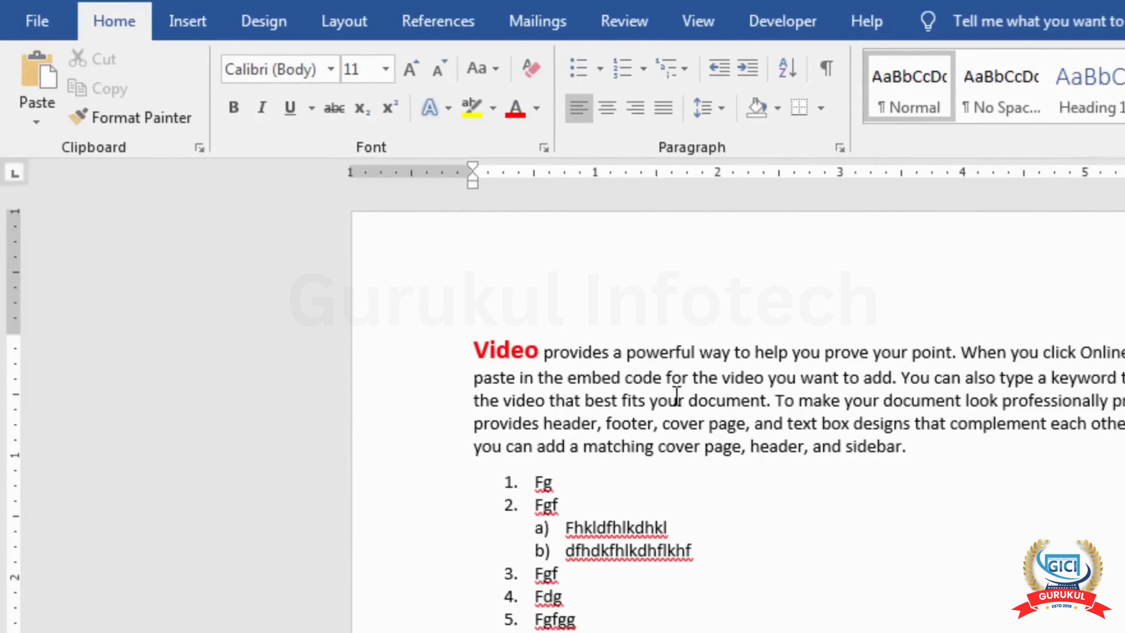
Copy the formatting of "Video" with Format Painter onto the word "Click" that opens the paragraph below the list.
left_click(492, 351)
left_click_drag(512, 352, 526, 352)
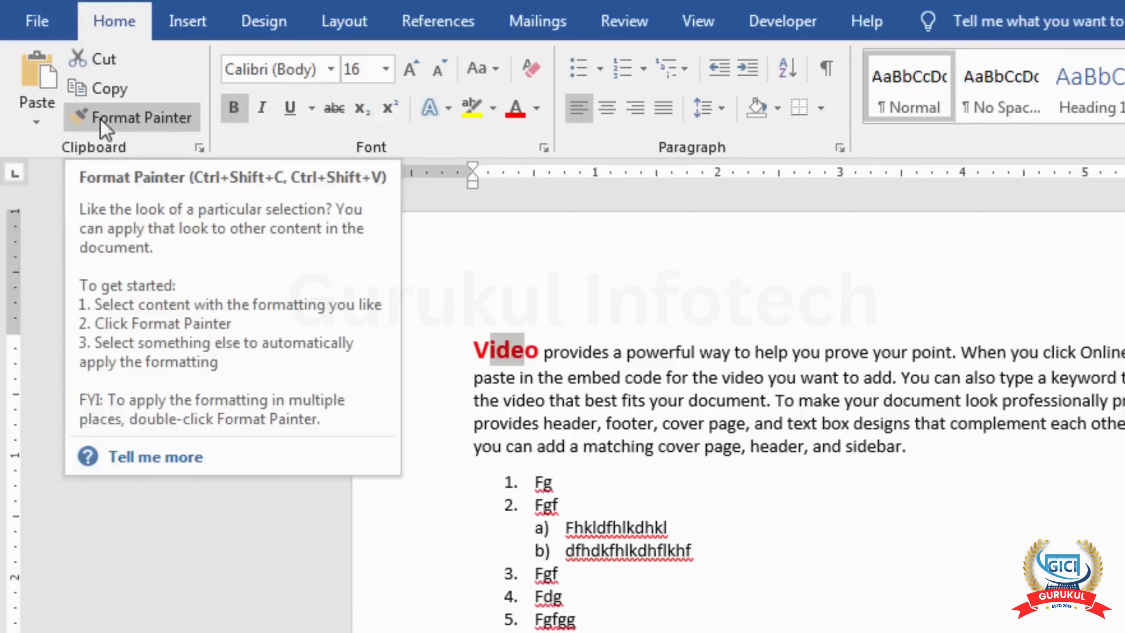
left_click(143, 119)
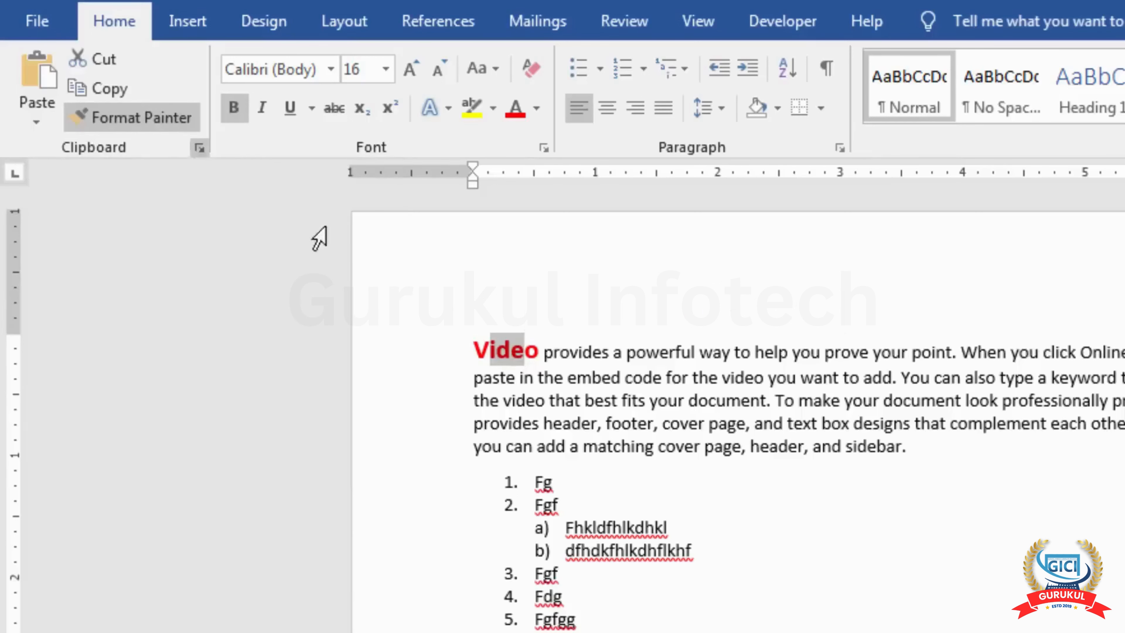
scroll(517, 392, "down", 2)
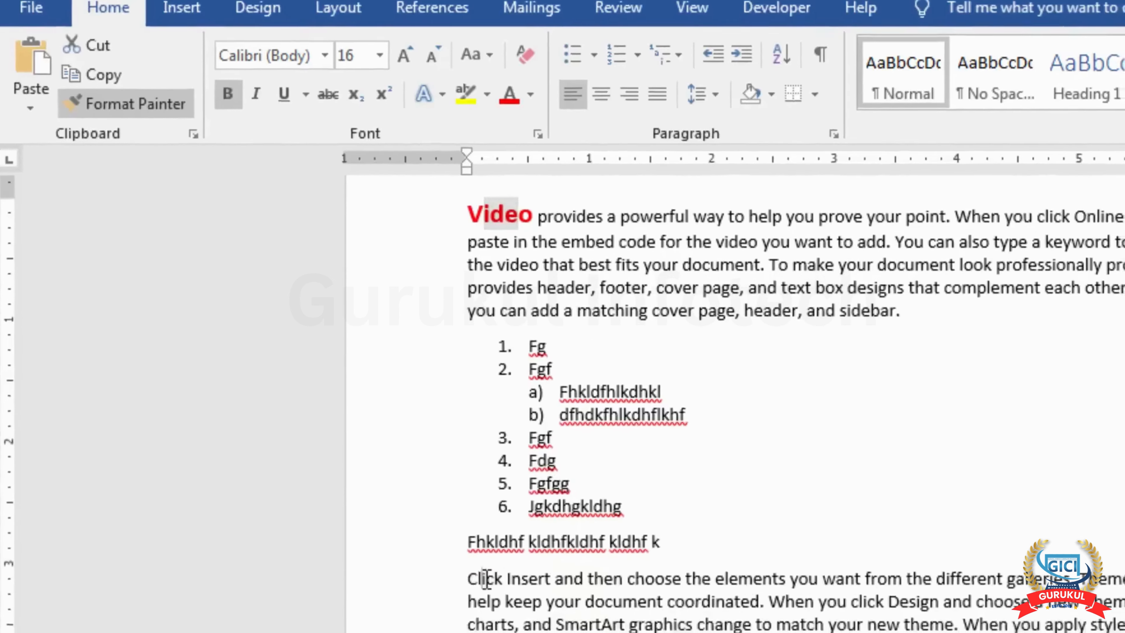
left_click(494, 591)
Use a locked Format Painter to apply the "Video" formatting to "video" in line two, both "header" words and list item "Fg".
scroll(624, 532, "up", 1)
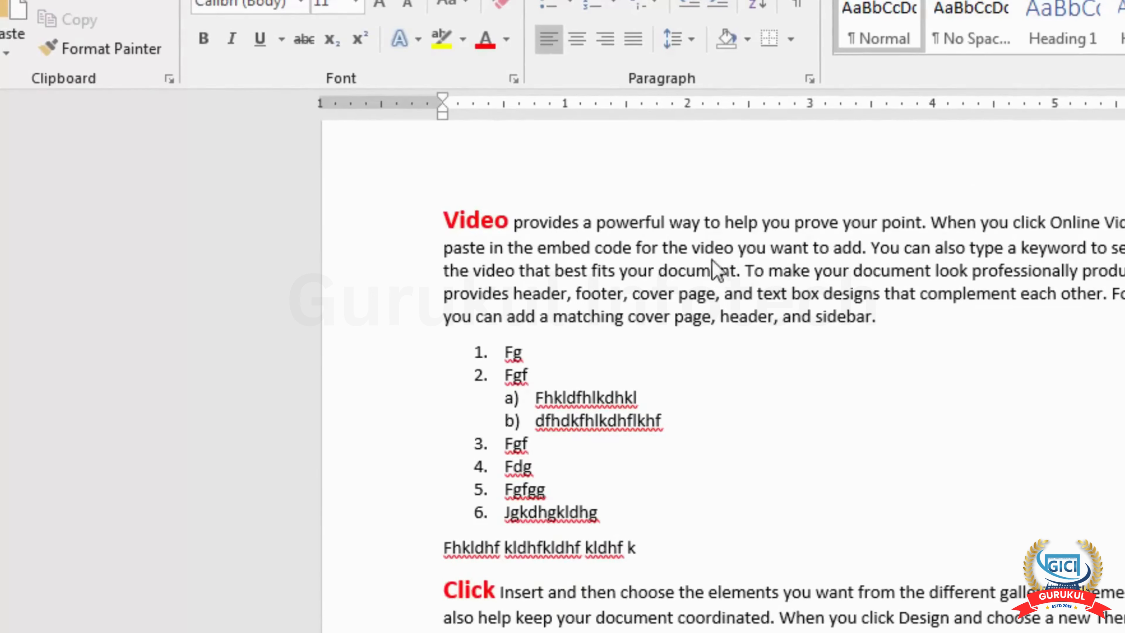
left_click_drag(461, 221, 493, 221)
left_click(78, 56)
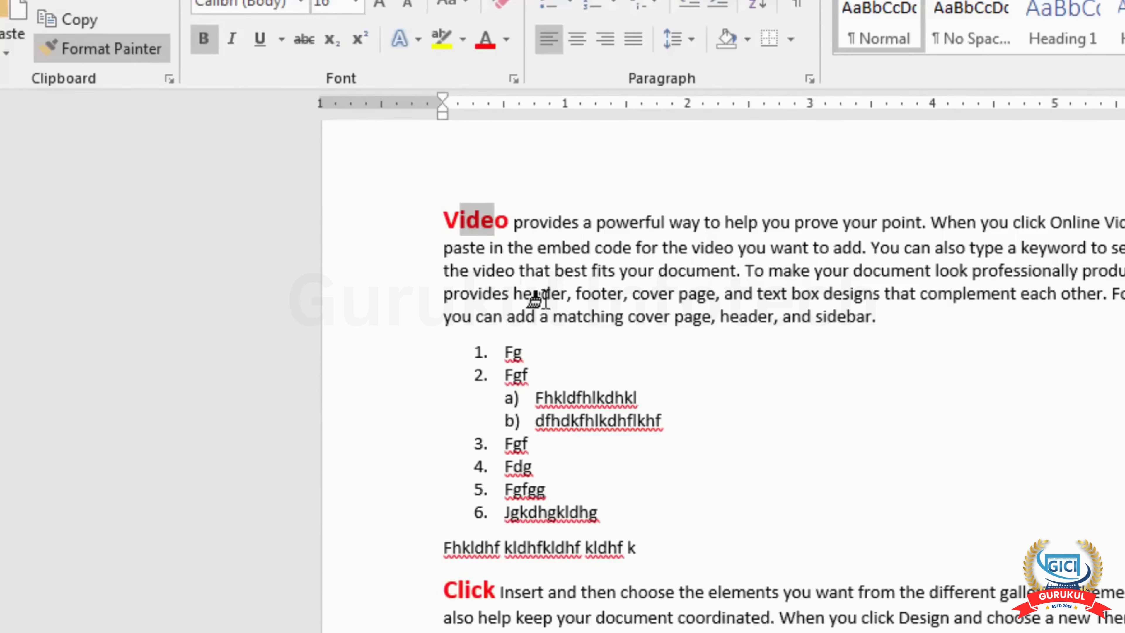
left_click(533, 299)
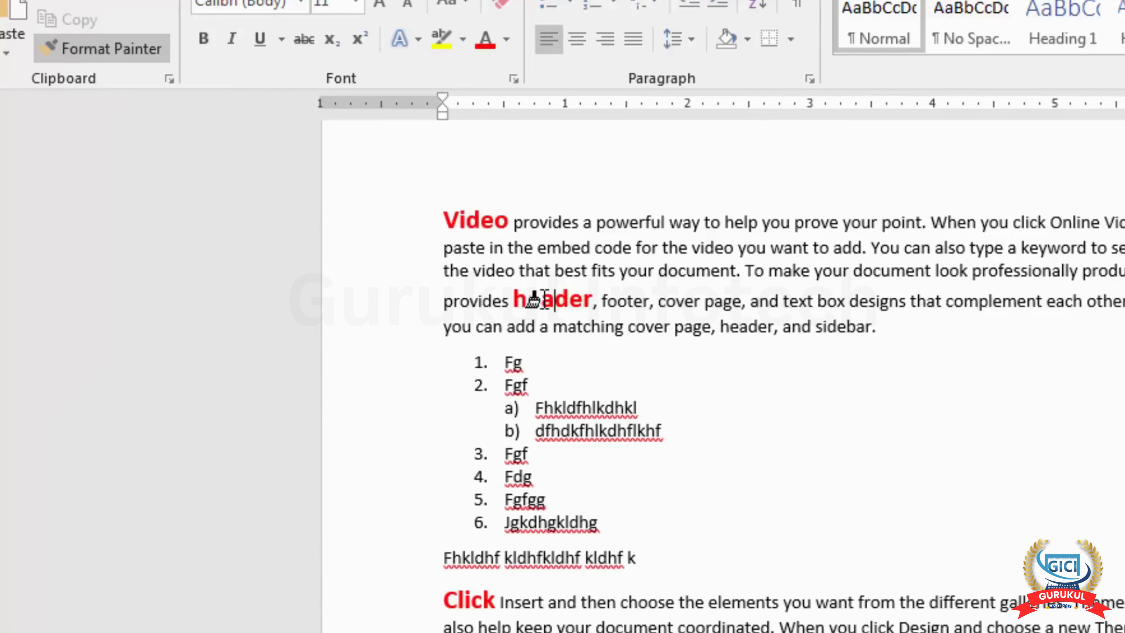
left_click(717, 252)
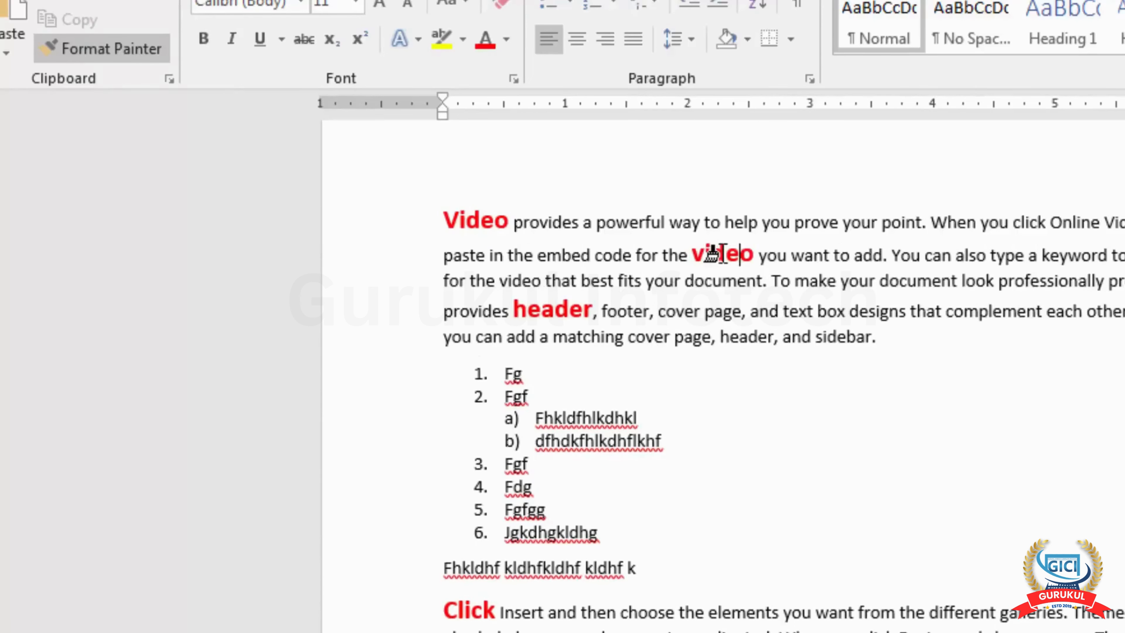
left_click(729, 336)
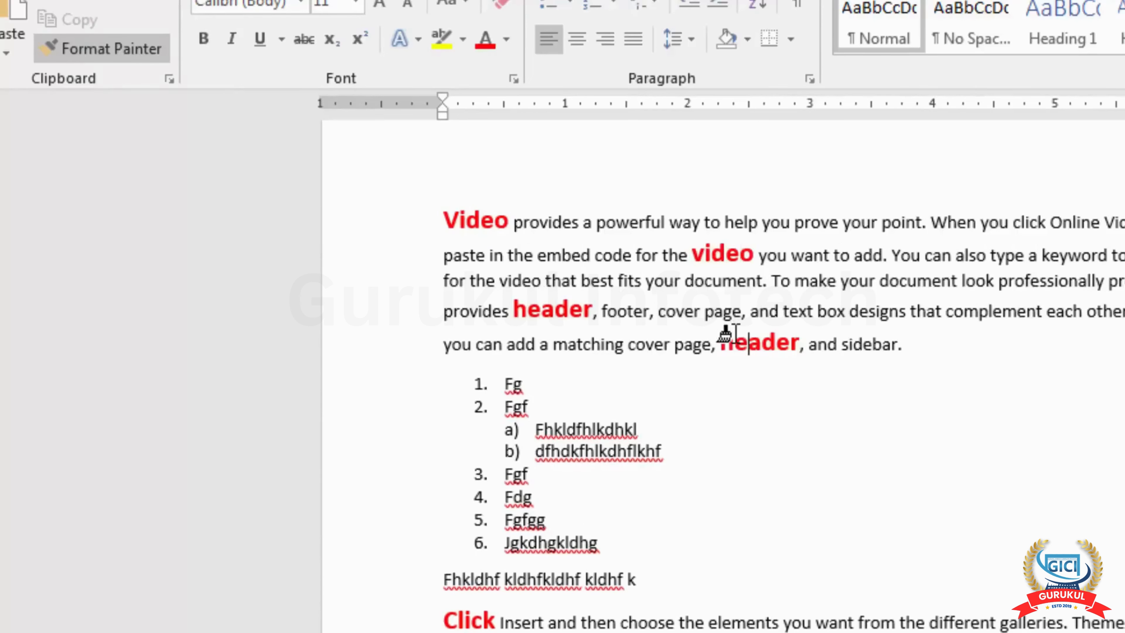
left_click(514, 384)
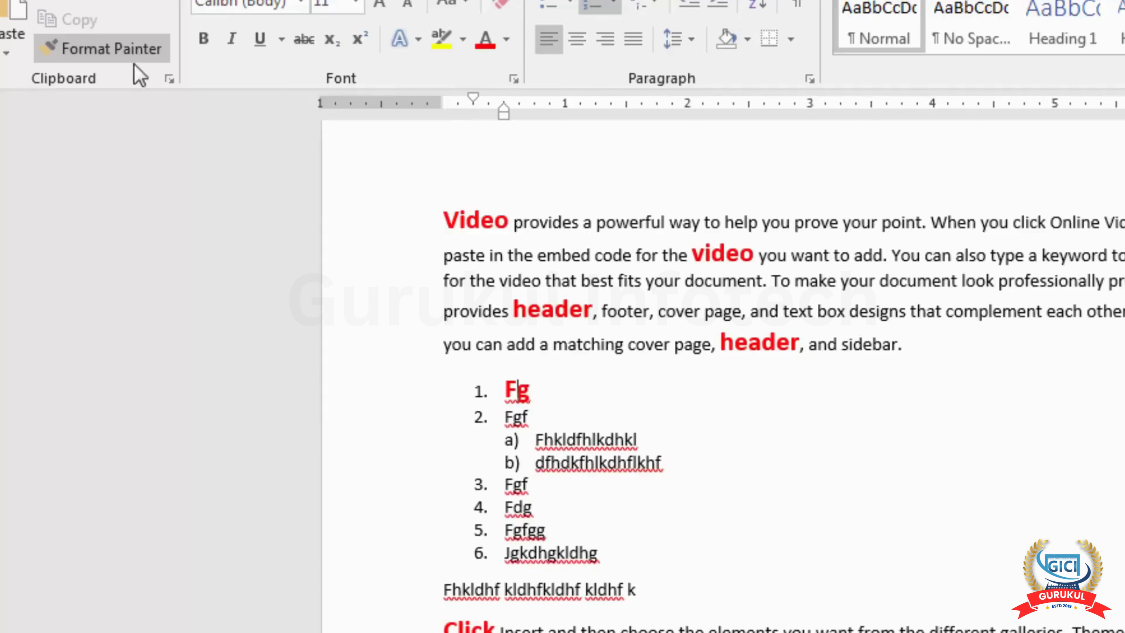
left_click(124, 48)
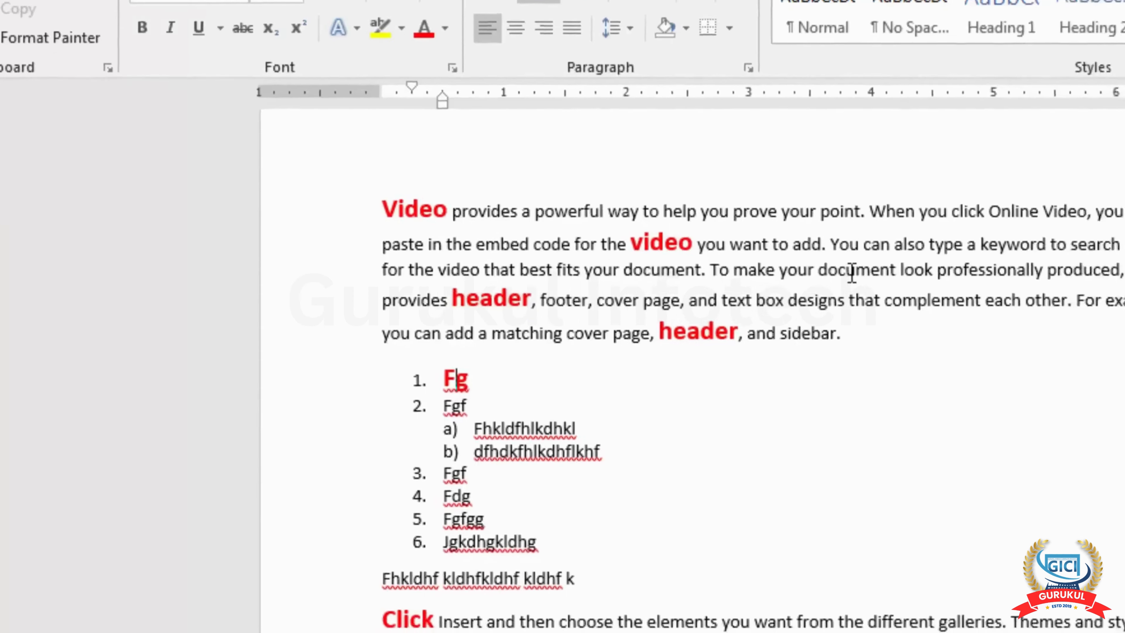
Select the separate words "document", "example" and "page" in the first paragraph plus "want" and "different" below the list together.
double_click(912, 280)
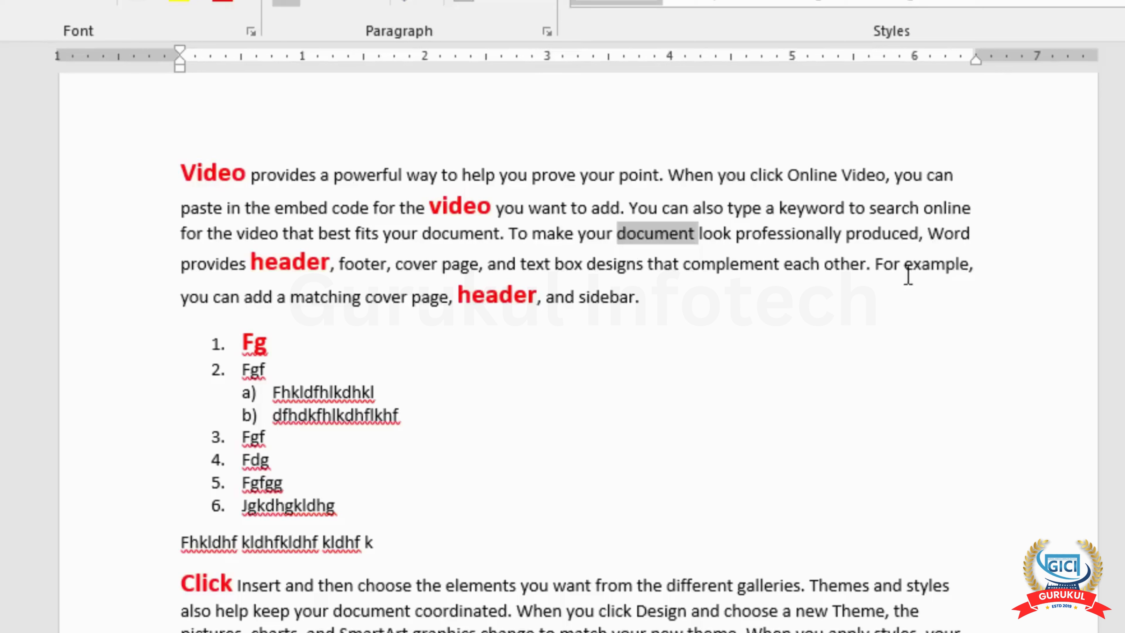
double_click(933, 265, "ctrl")
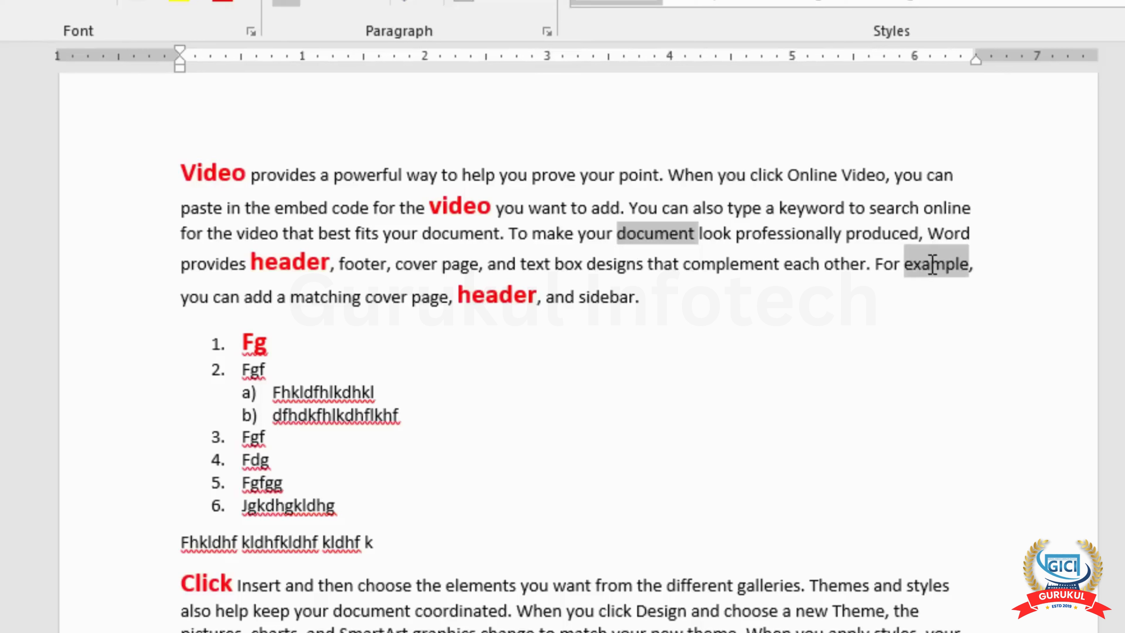
double_click(460, 265, "ctrl")
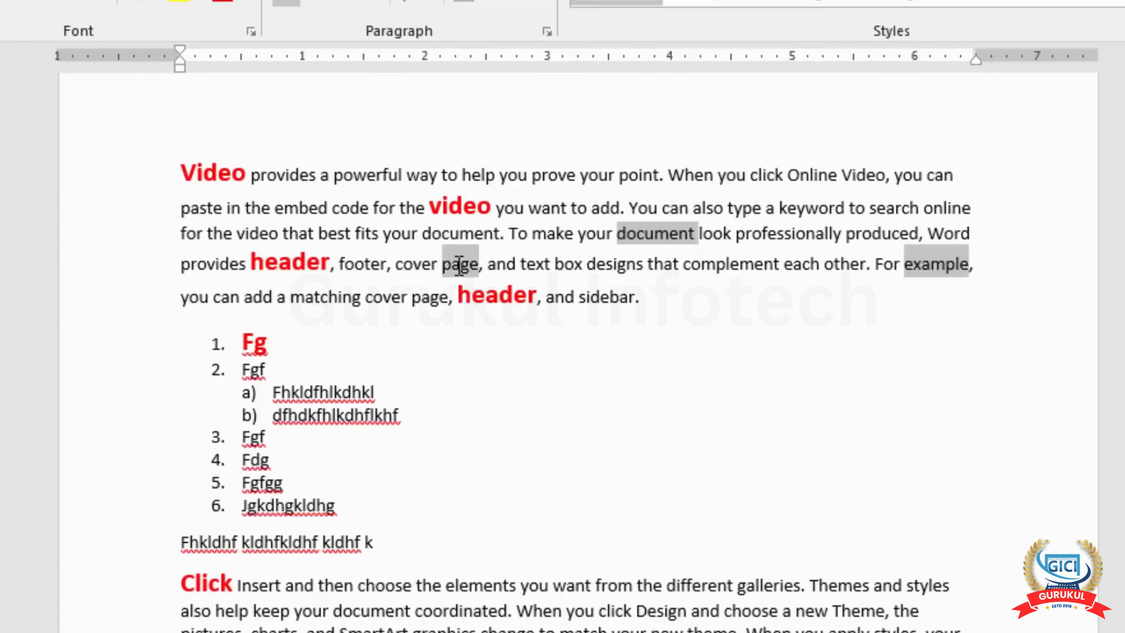
double_click(568, 587, "ctrl")
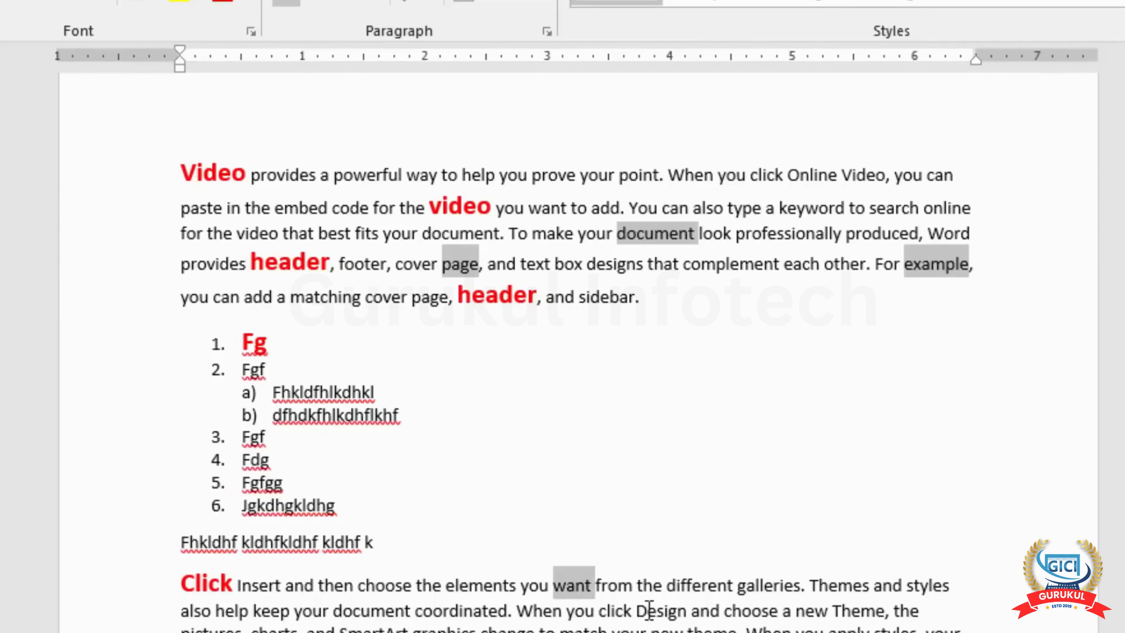
double_click(708, 583, "ctrl")
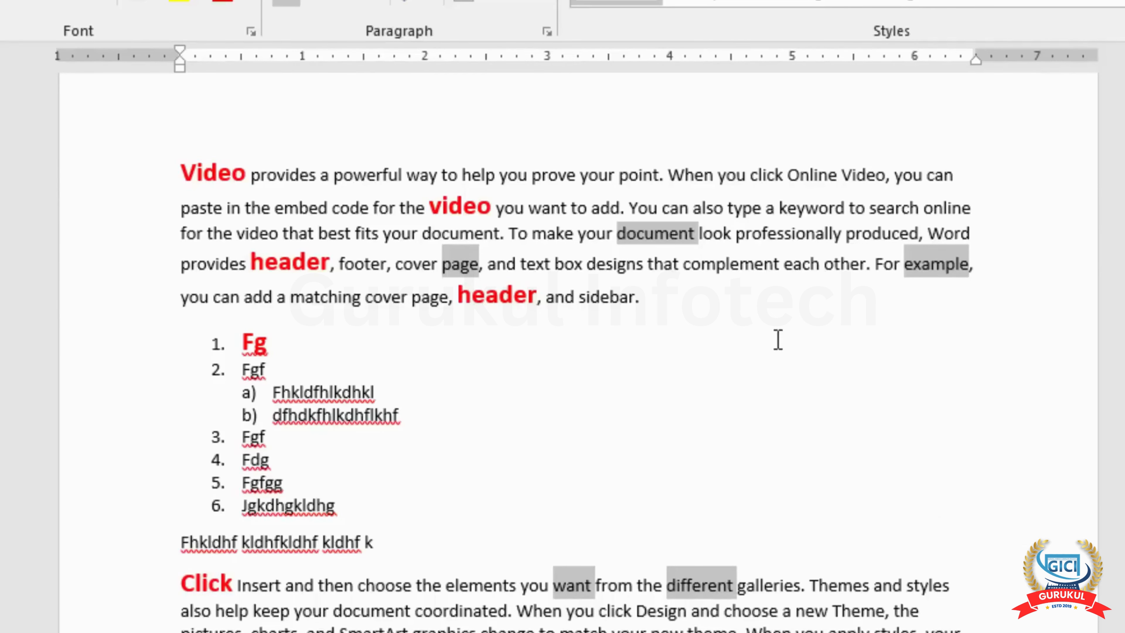
Fill the page background with the White marble texture.
scroll(778, 340, "down", 1)
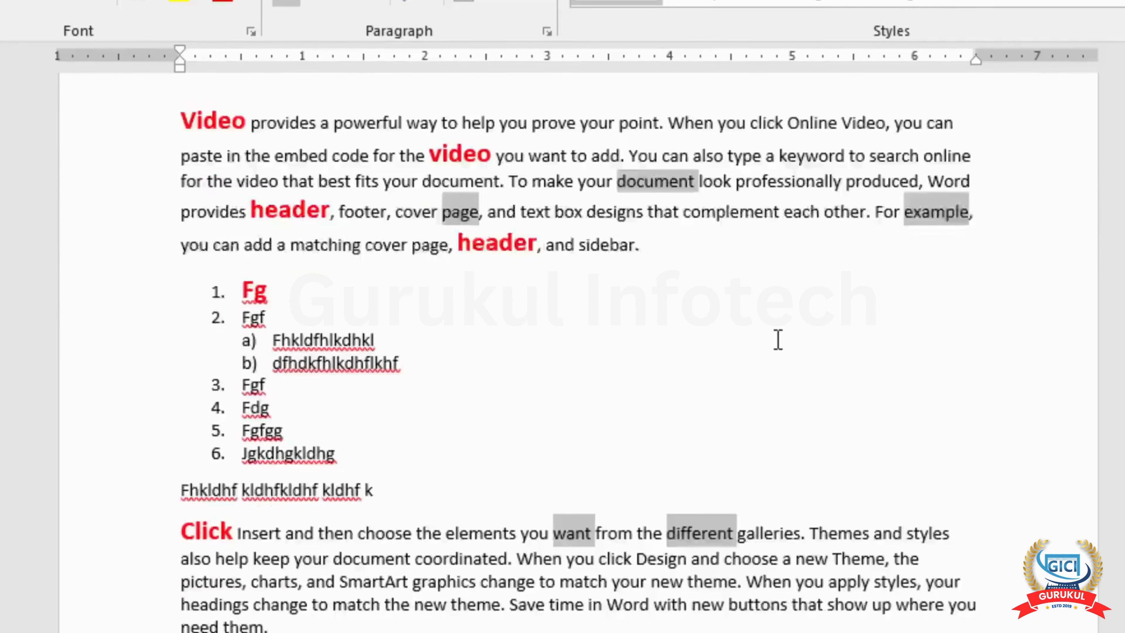
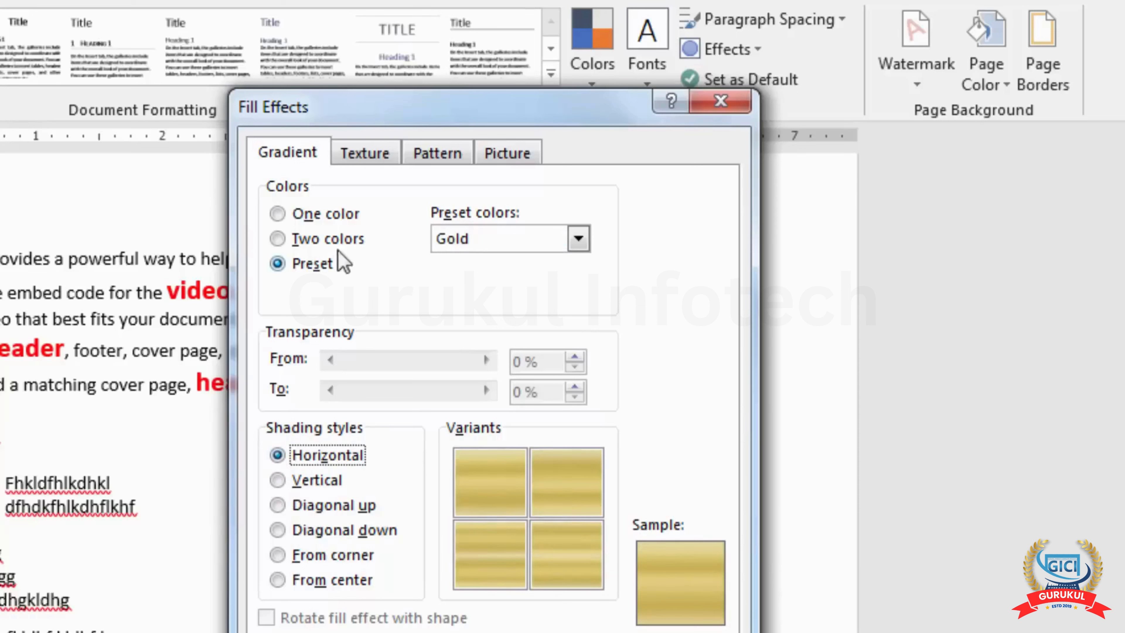
left_click(362, 162)
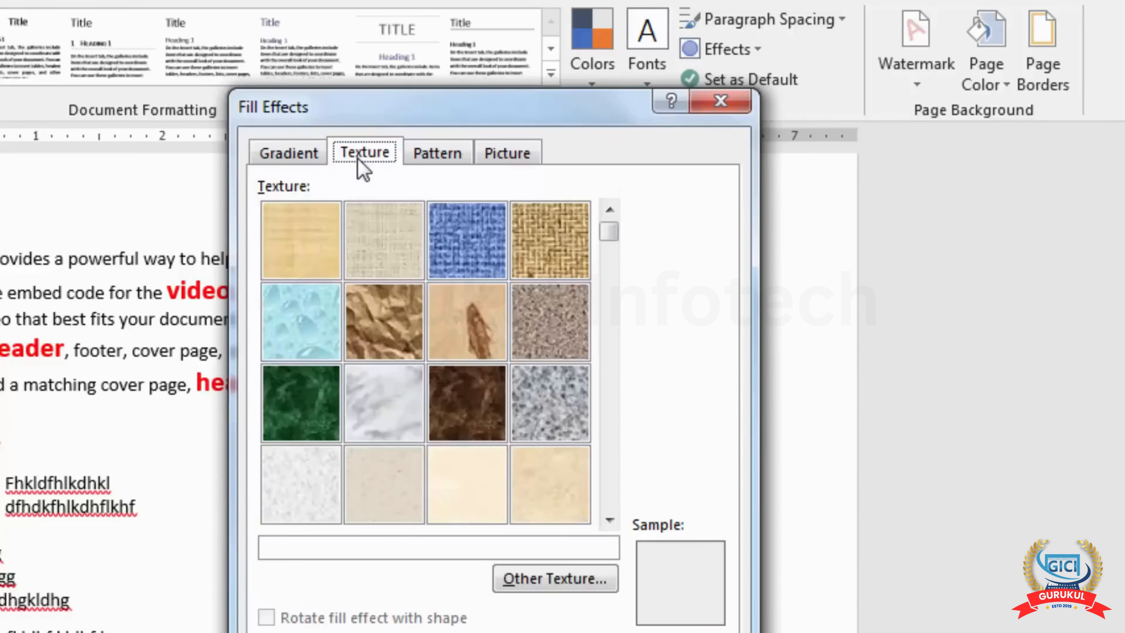
left_click(370, 255)
left_click(305, 351)
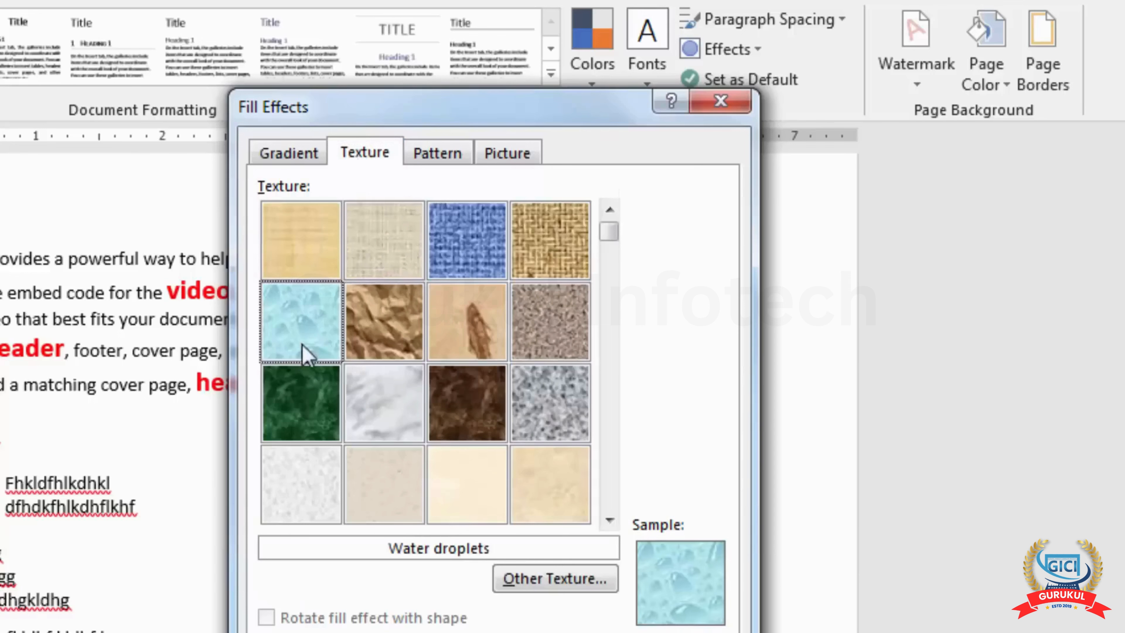
left_click(321, 401)
left_click(376, 401)
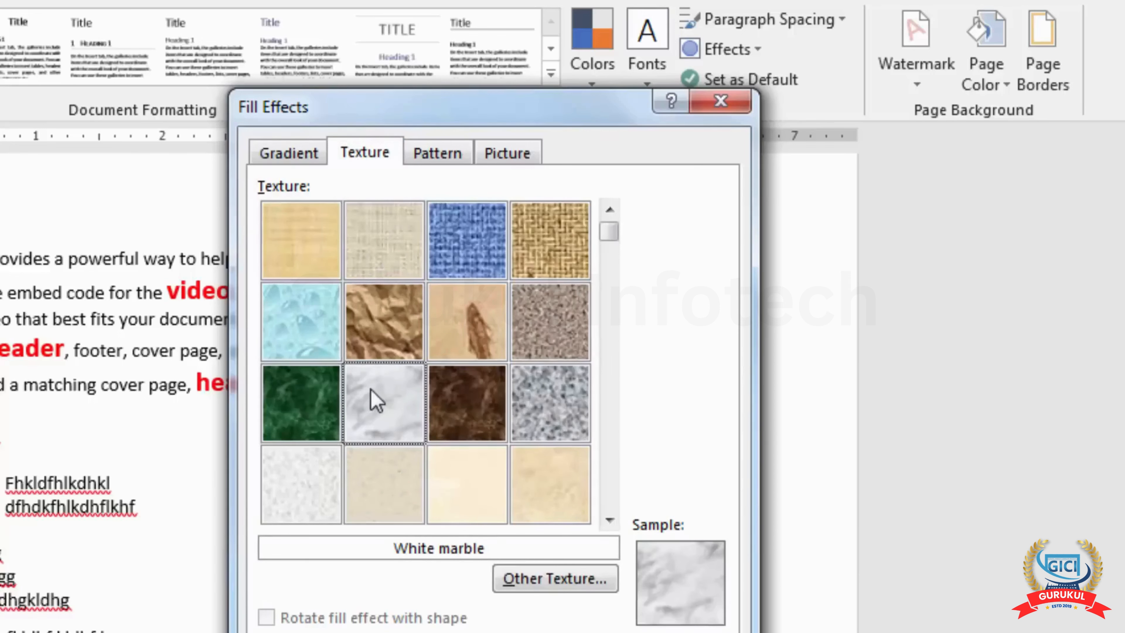
left_click(538, 631)
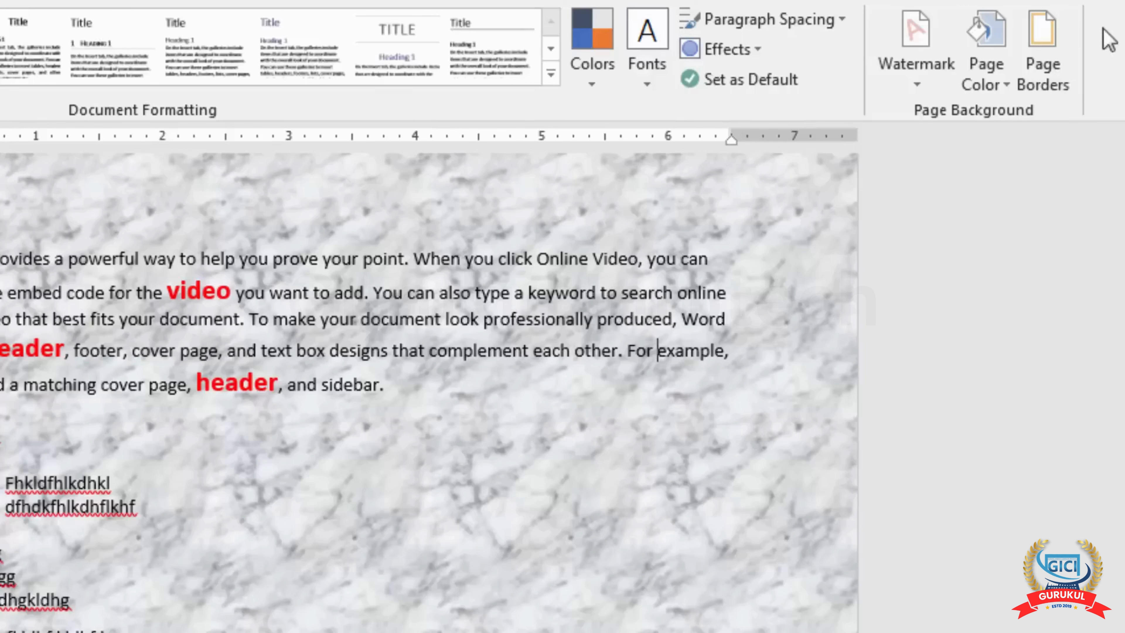
Set up a Dotted: 80% pattern as the page fill, with a light blue foreground and a green background.
left_click(996, 80)
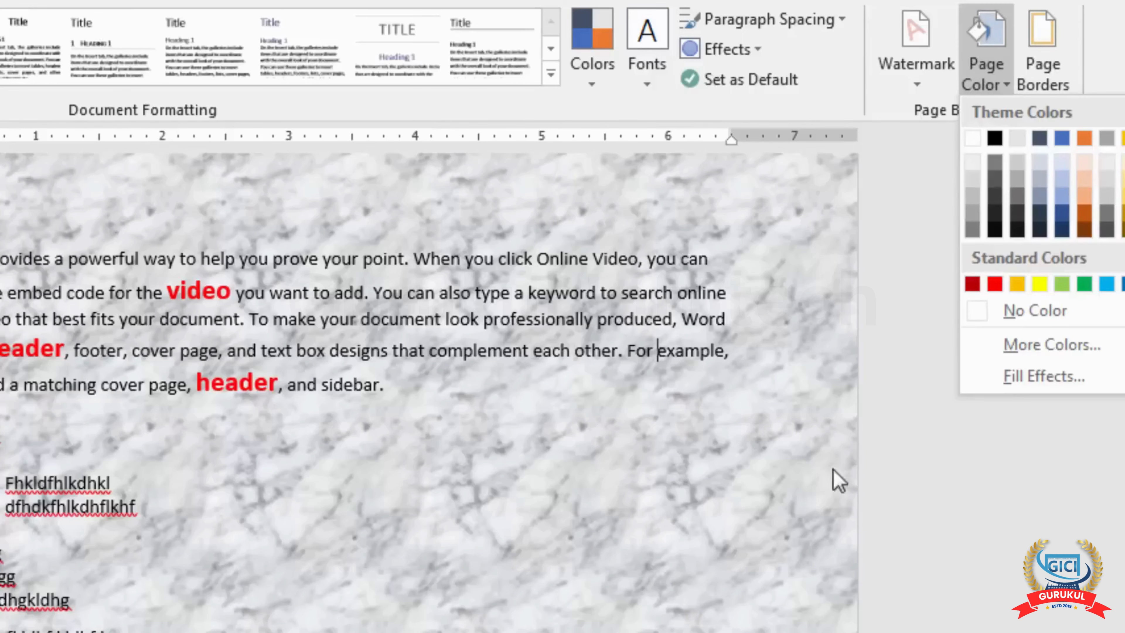
left_click(1016, 389)
left_click(437, 153)
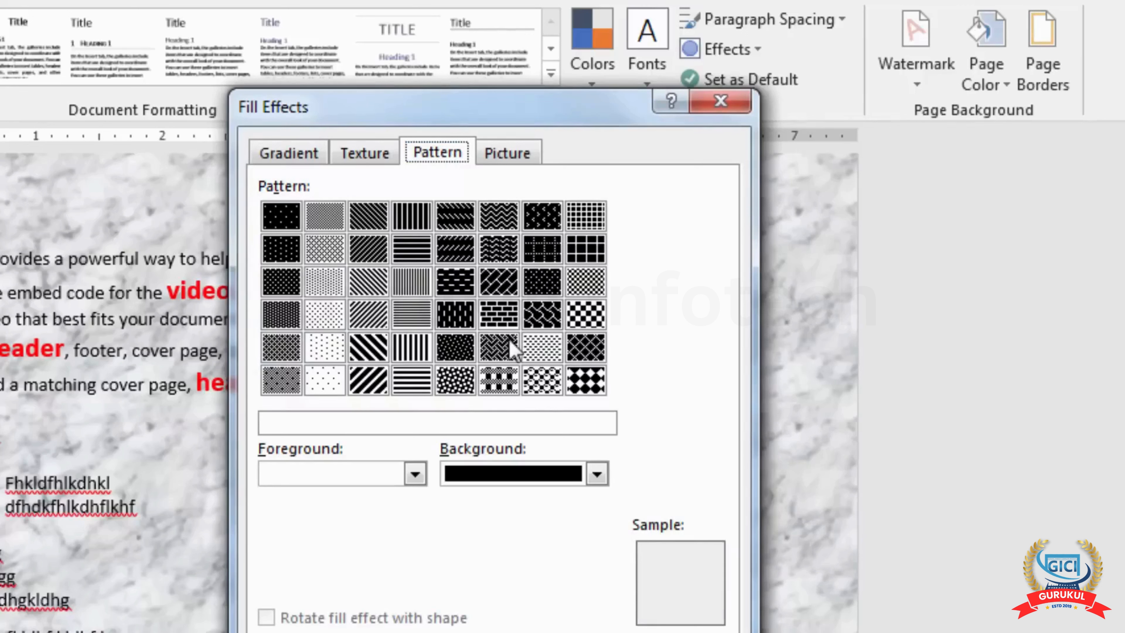
left_click(597, 474)
left_click(542, 630)
left_click(415, 474)
left_click(360, 587)
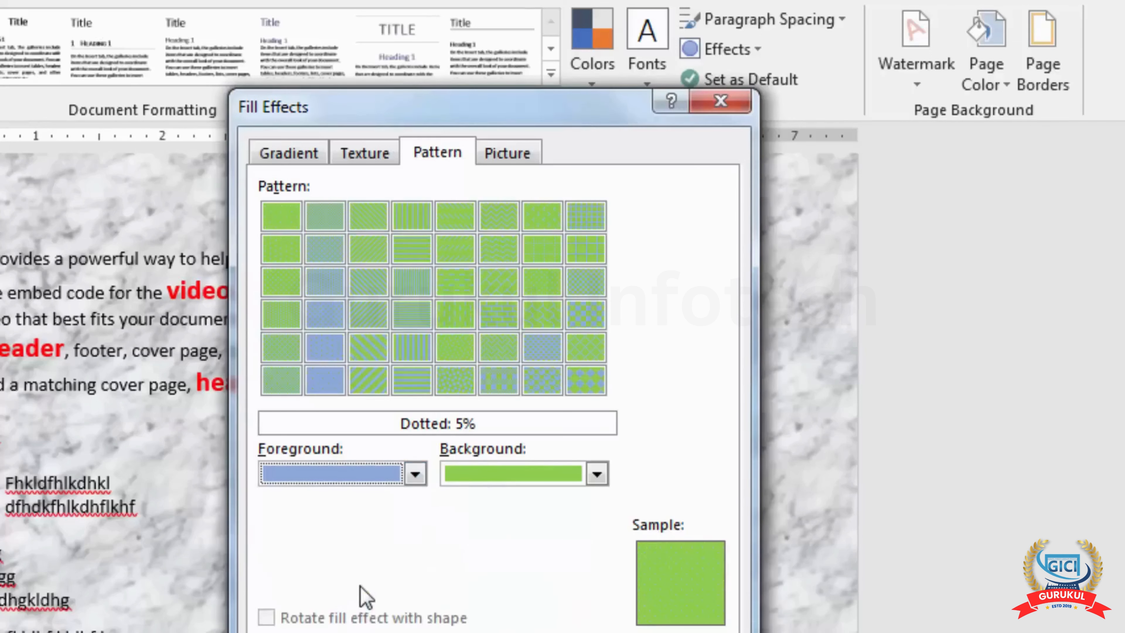
left_click(466, 359)
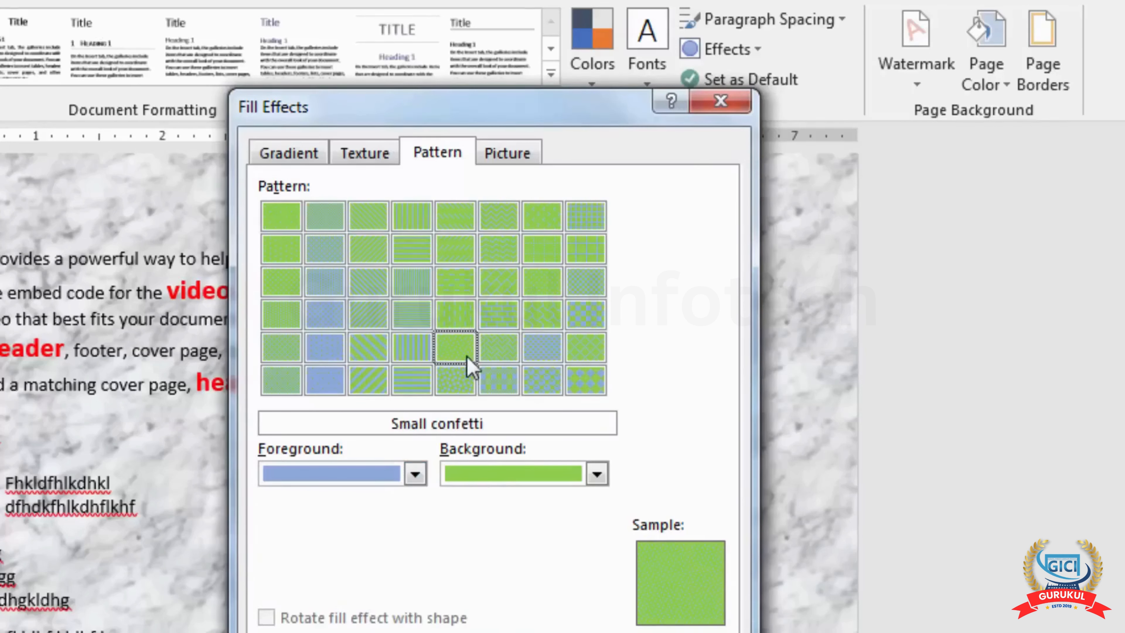
left_click(423, 356)
left_click(339, 357)
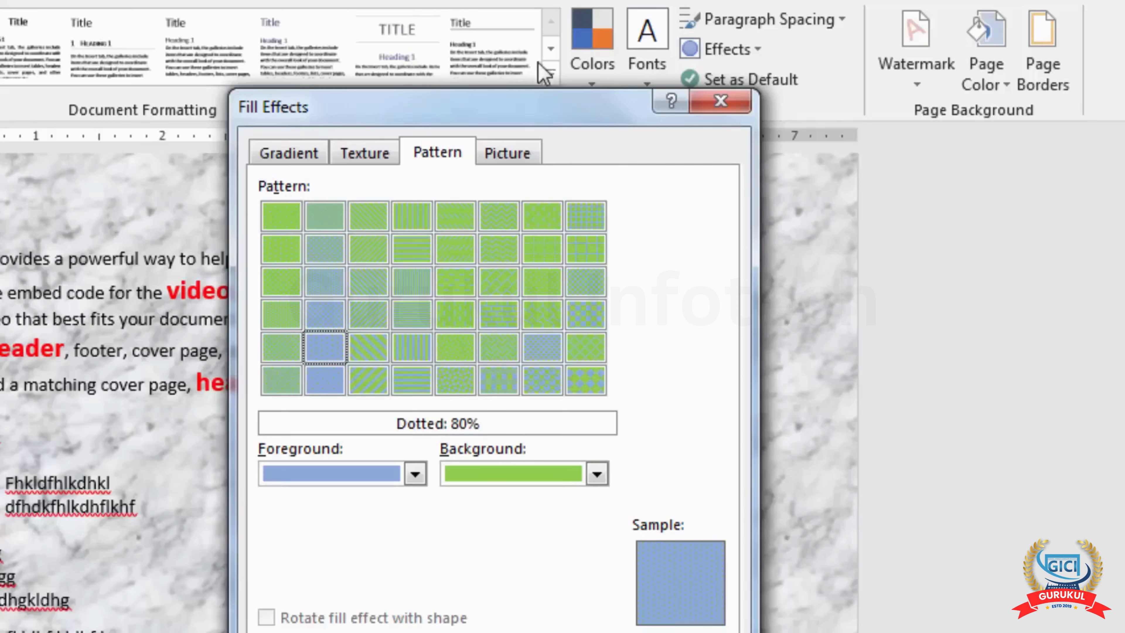
Try a page fill using the black and green circles picture from My Pictures, and cancel the fill effects.
left_click(519, 154)
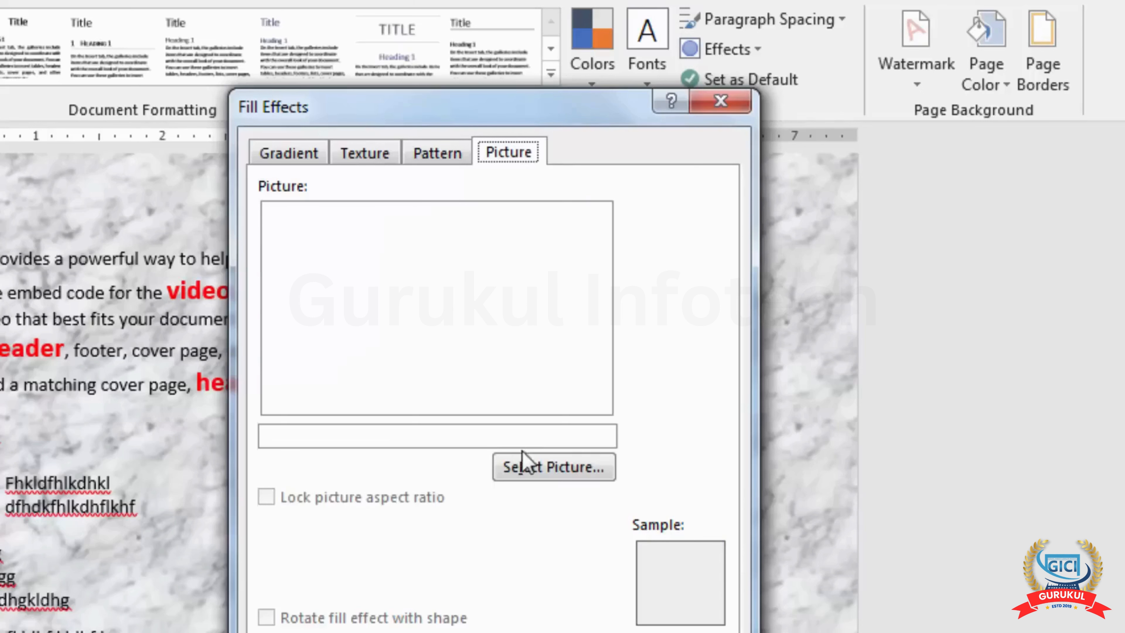
left_click(539, 467)
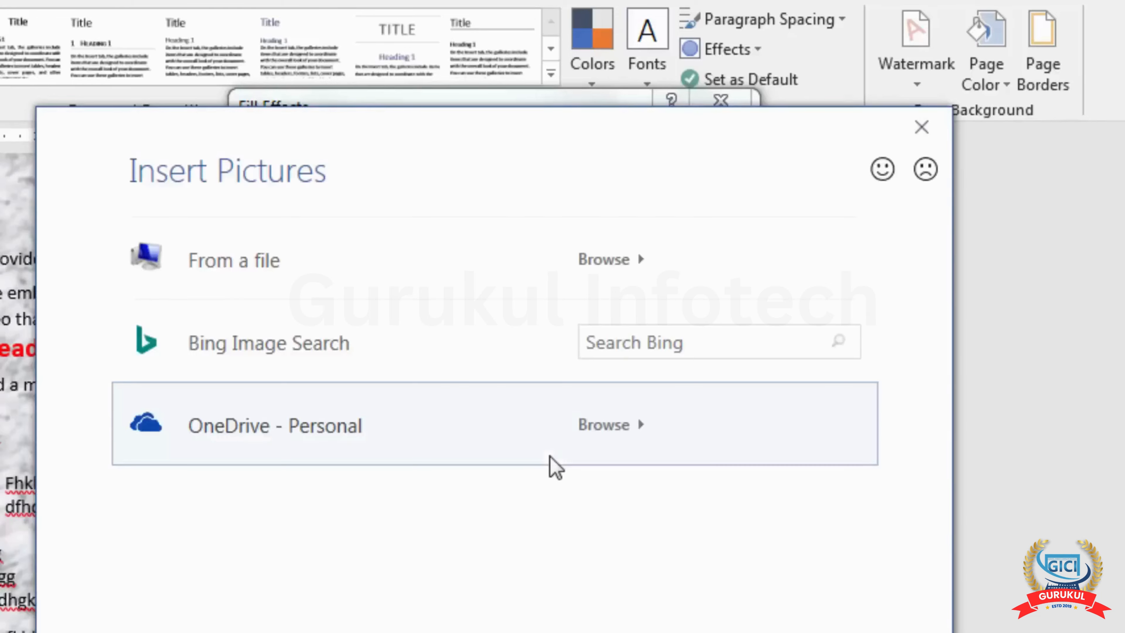
left_click(271, 284)
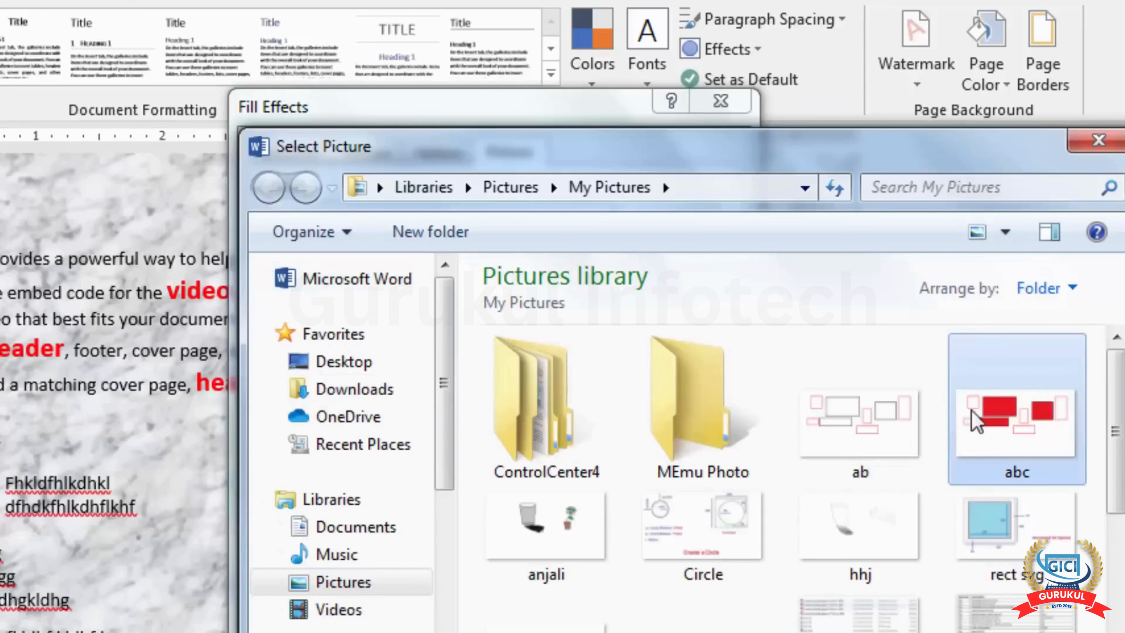
scroll(881, 443, "down", 3)
left_click(609, 463)
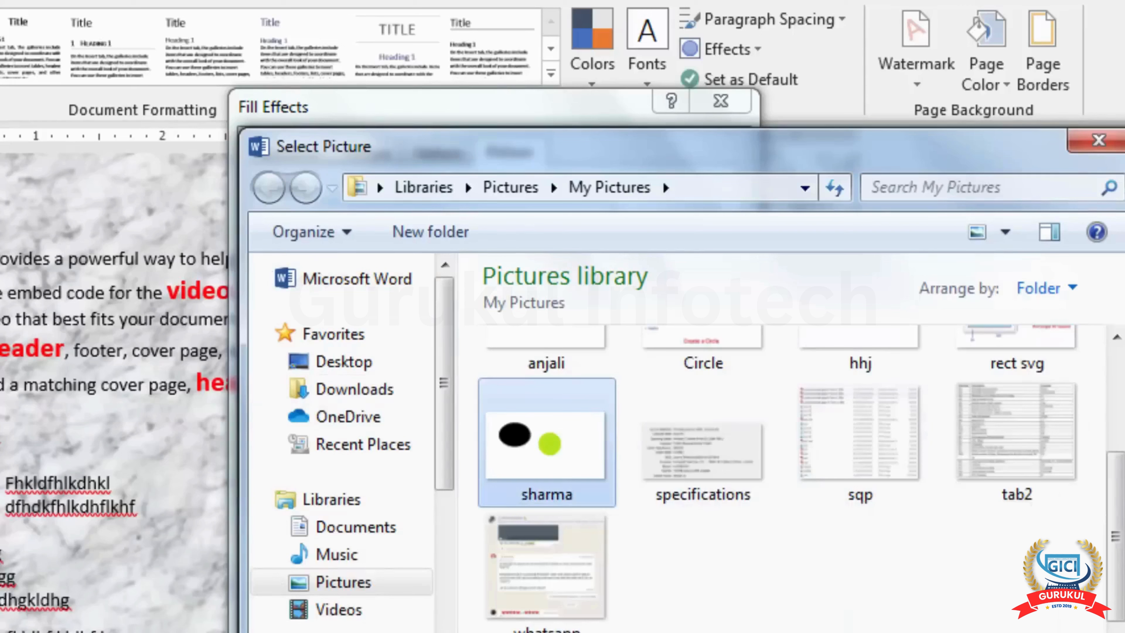
left_click(1063, 632)
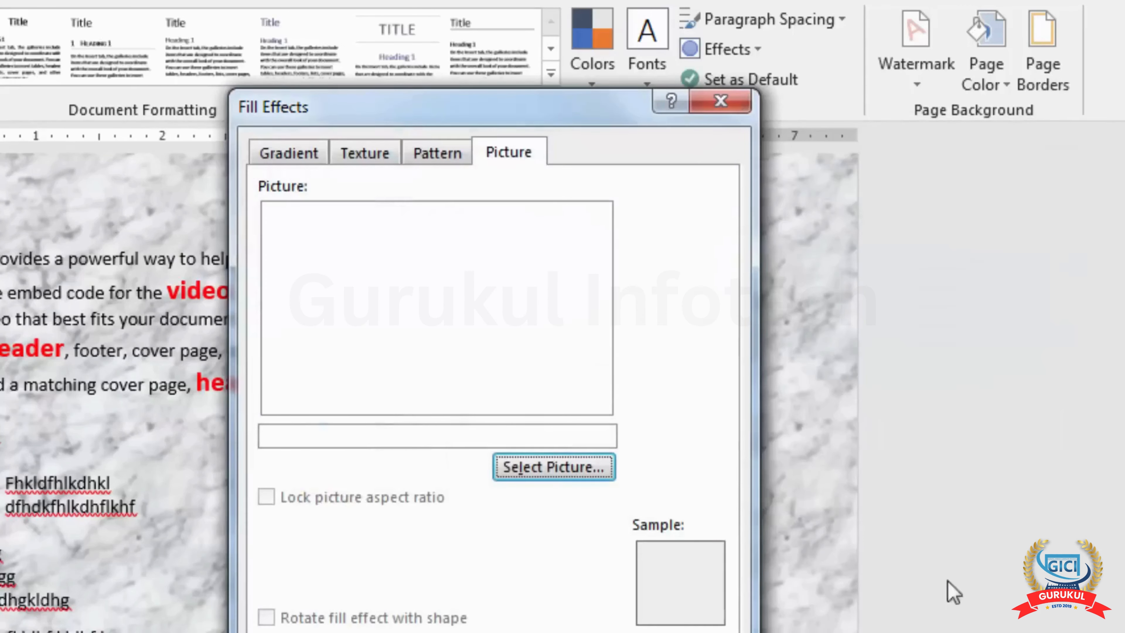
left_click(302, 151)
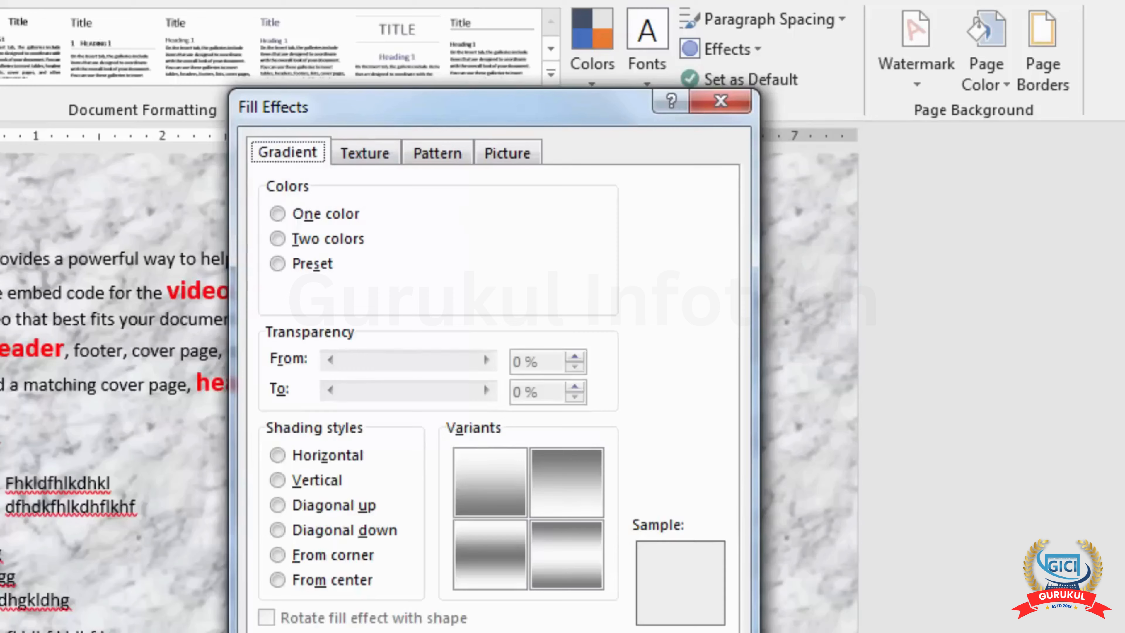
key("Escape")
Remove the page background fill by setting the page color to No Color.
left_click(989, 79)
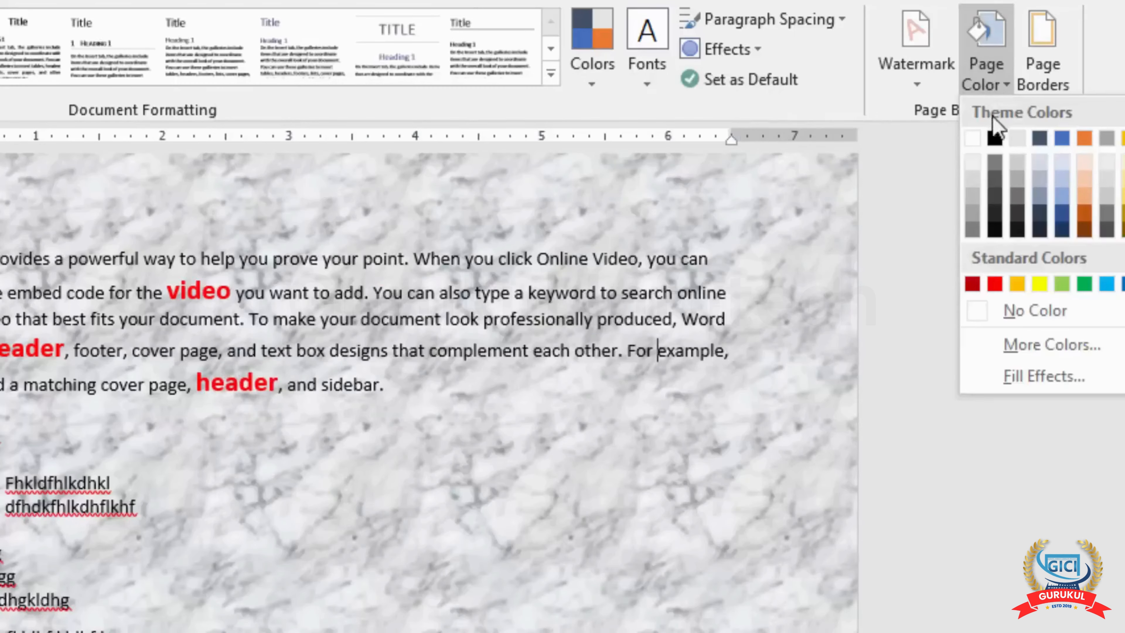
left_click(1027, 313)
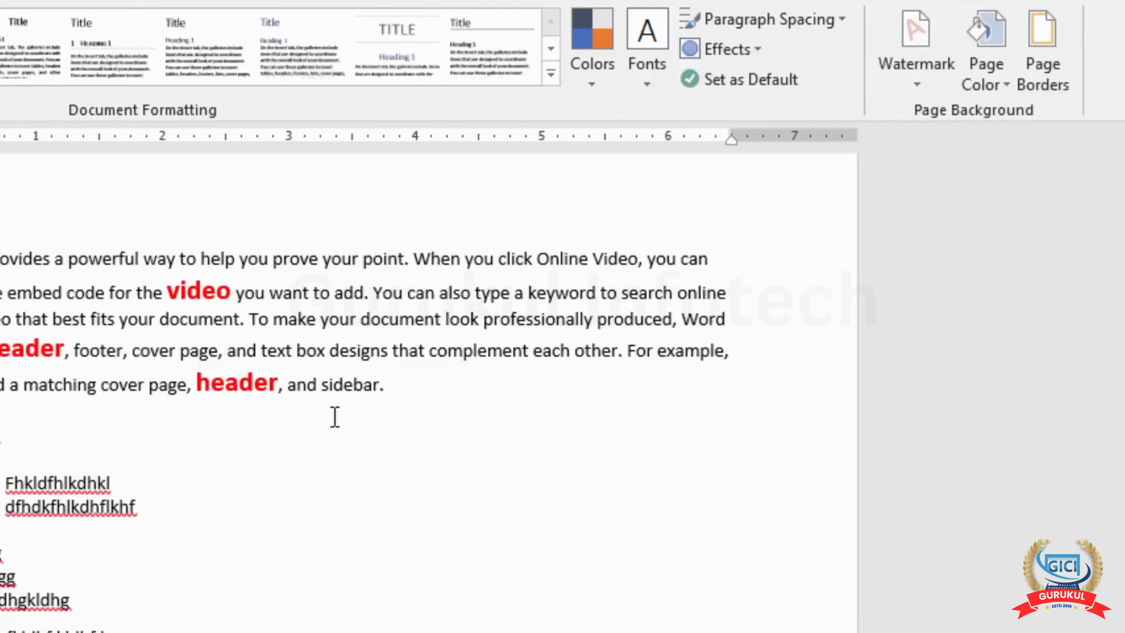
left_click(461, 408)
Set up a custom text watermark with the text "computer".
left_click(918, 83)
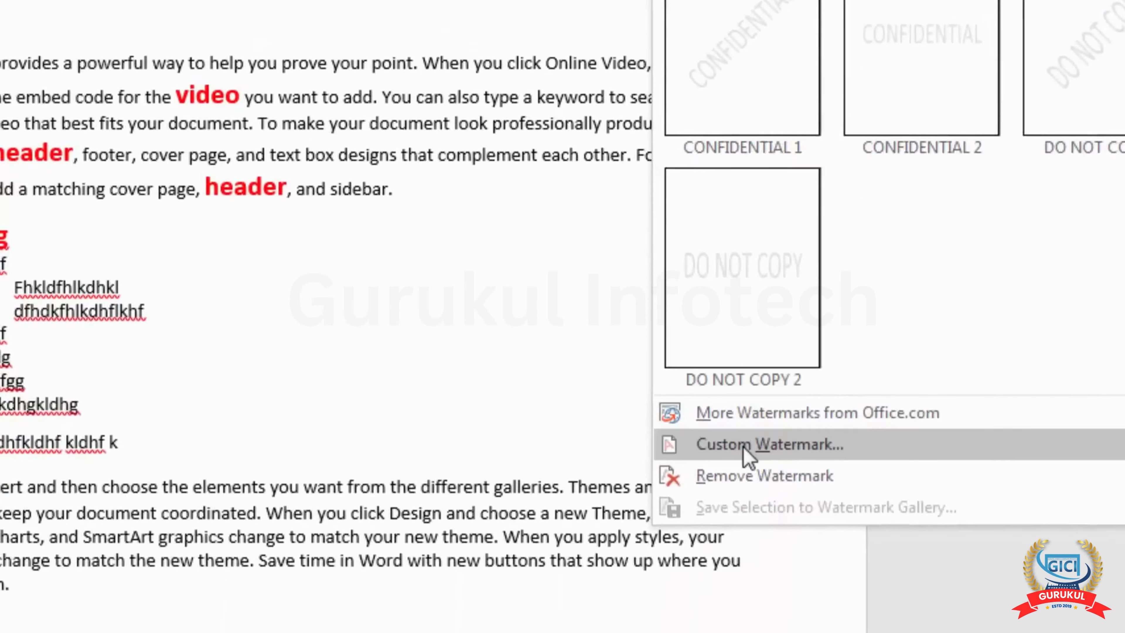
left_click(744, 464)
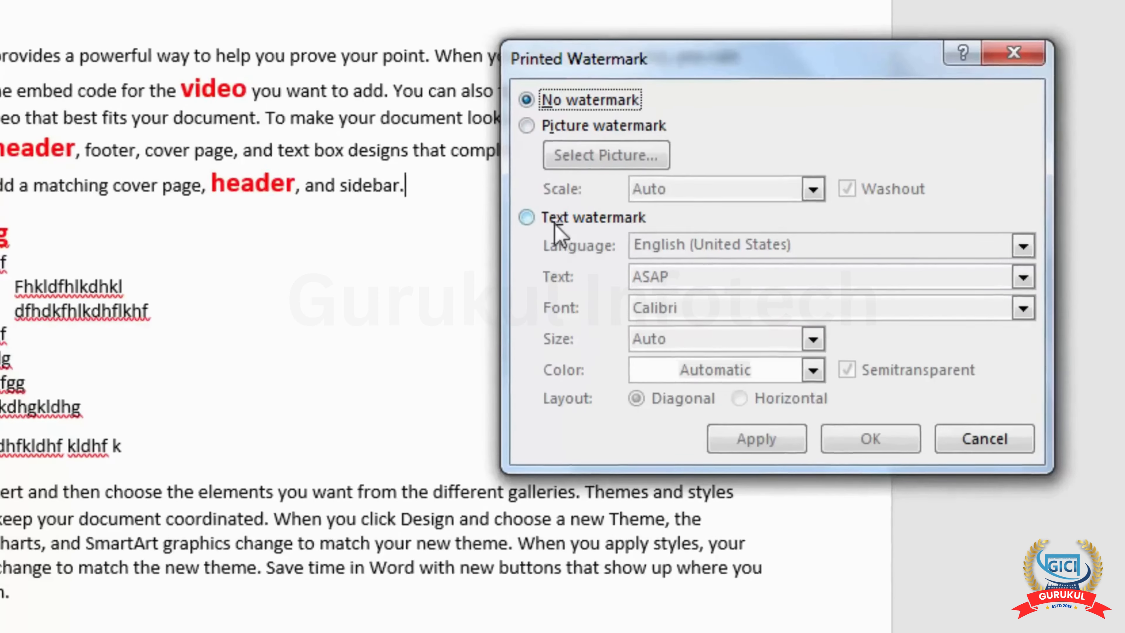
left_click(529, 220)
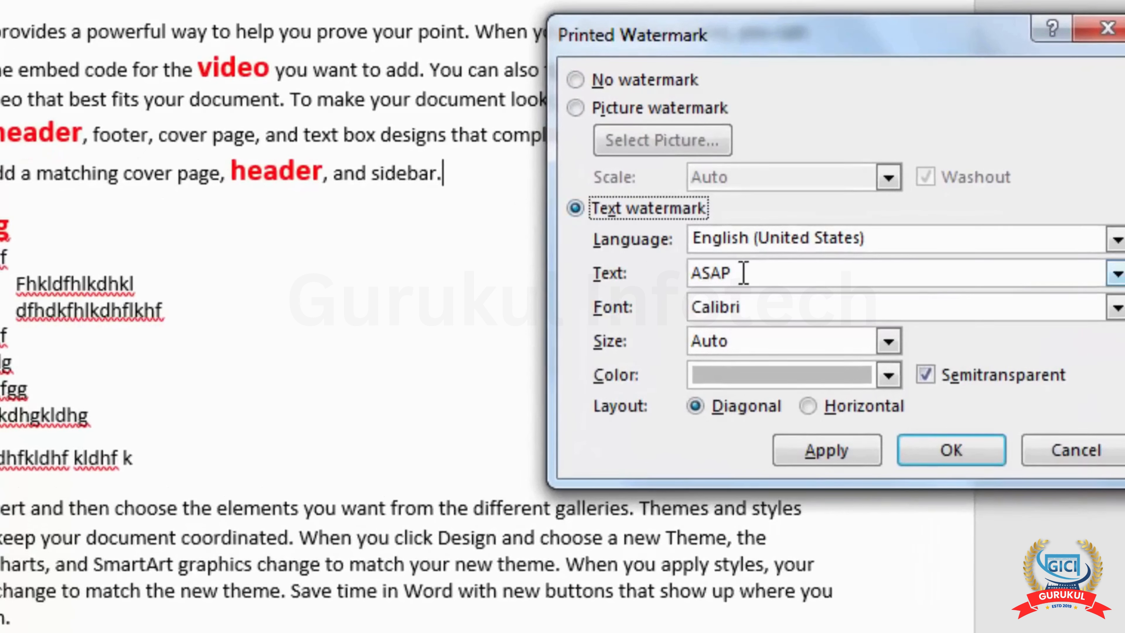
left_click(744, 272)
key("BackSpace")
key("BackSpace")
key("BackSpace")
key("BackSpace")
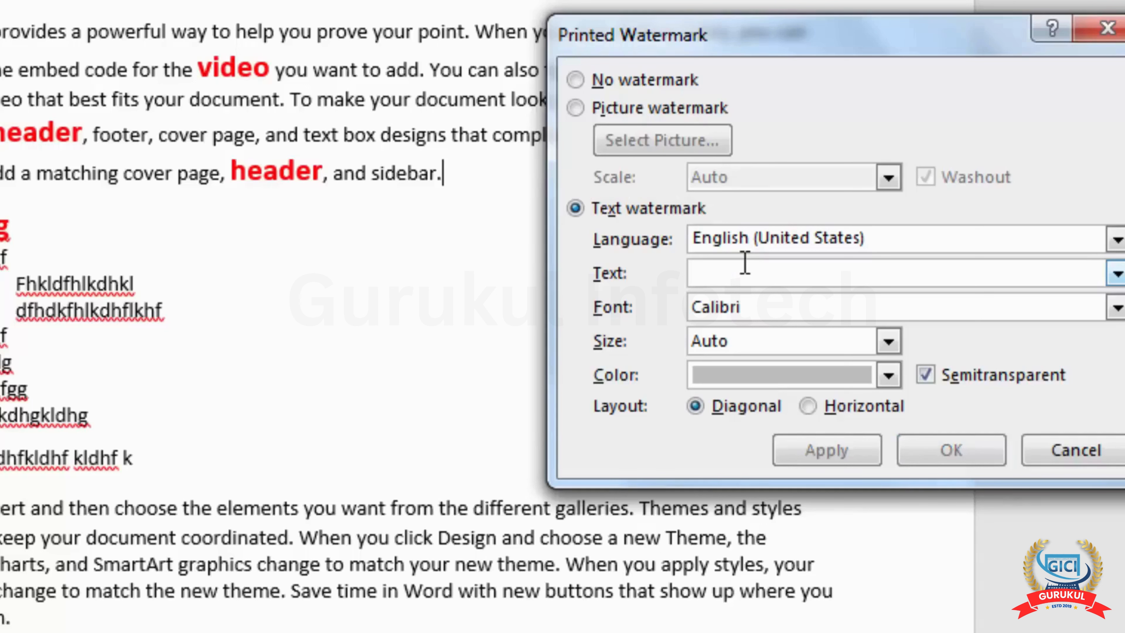
type("computer")
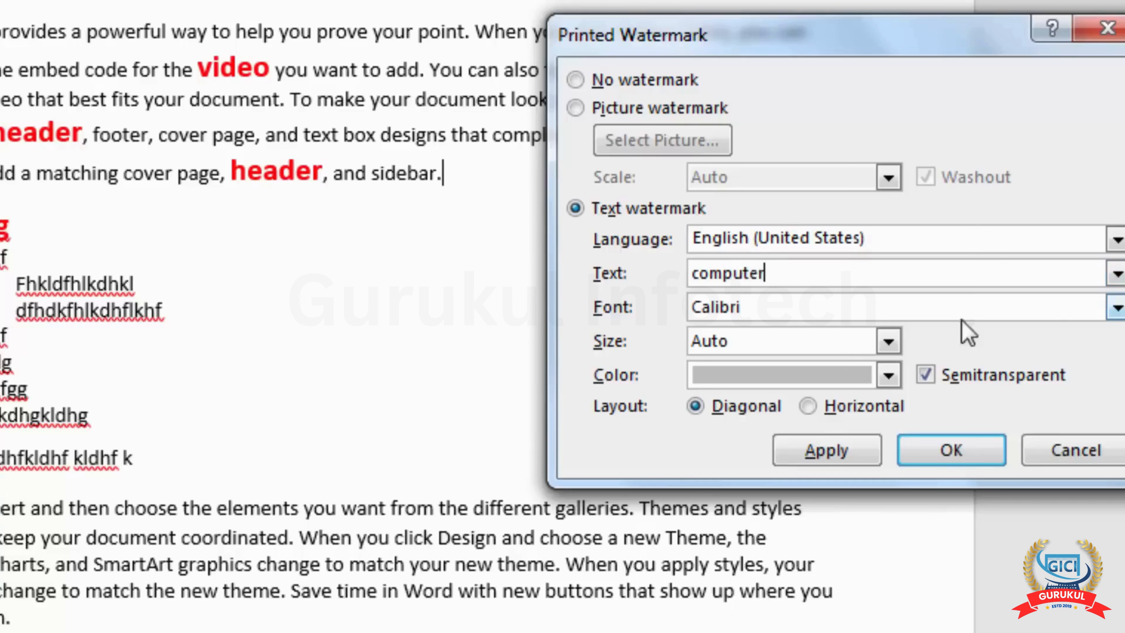
Give the watermark a light green color, keep Calibri, Auto size and Diagonal layout, and insert it on the page.
left_click(1115, 307)
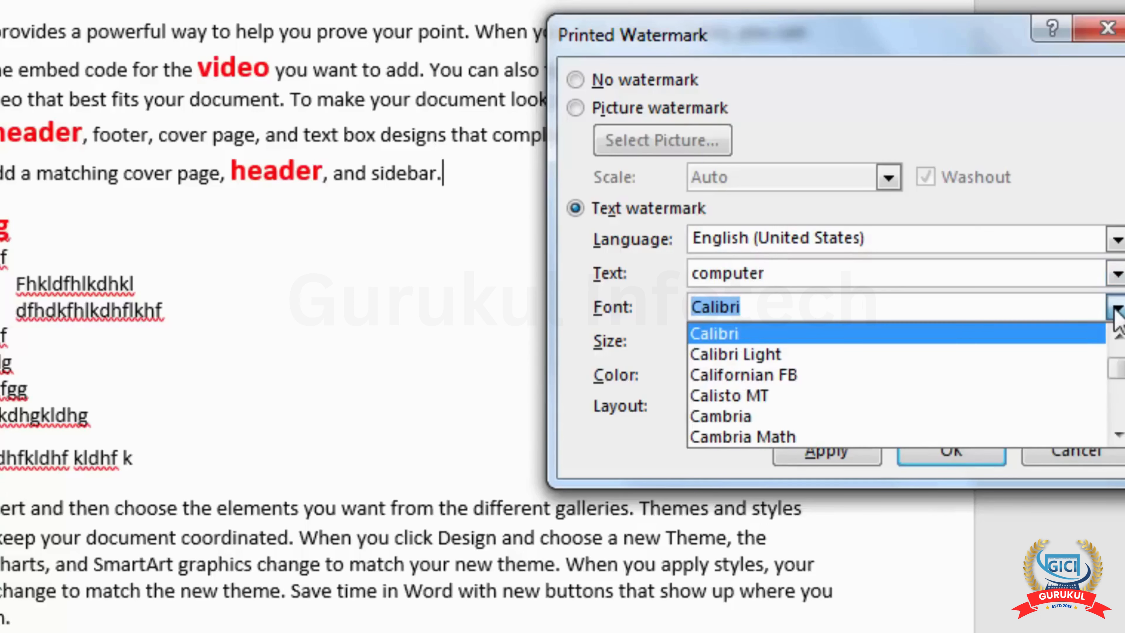
left_click(1116, 308)
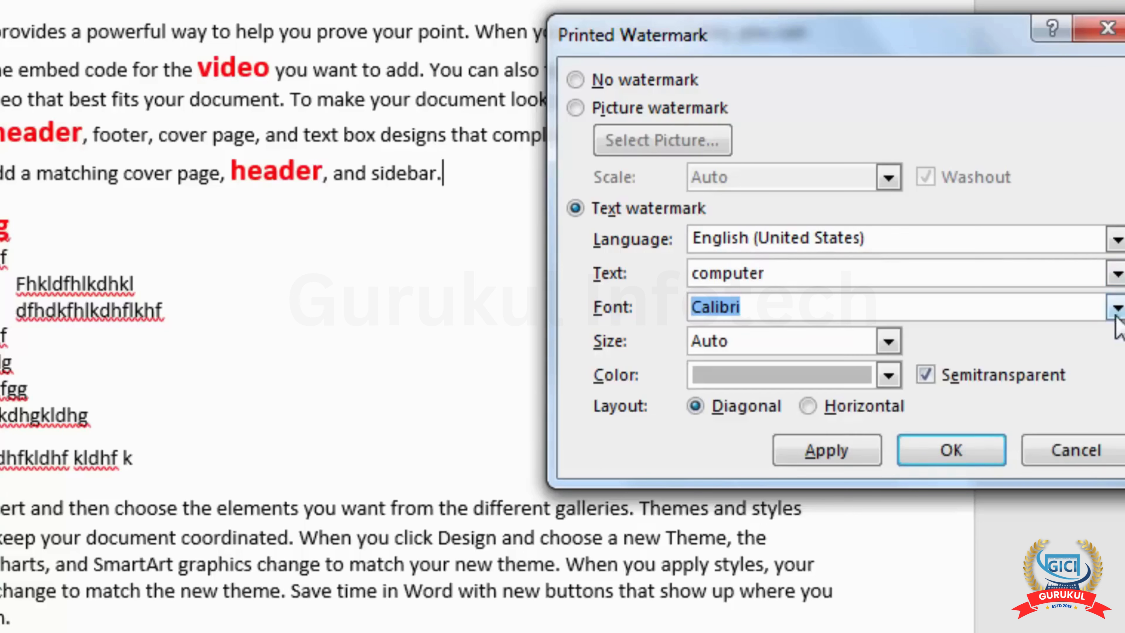
left_click(888, 375)
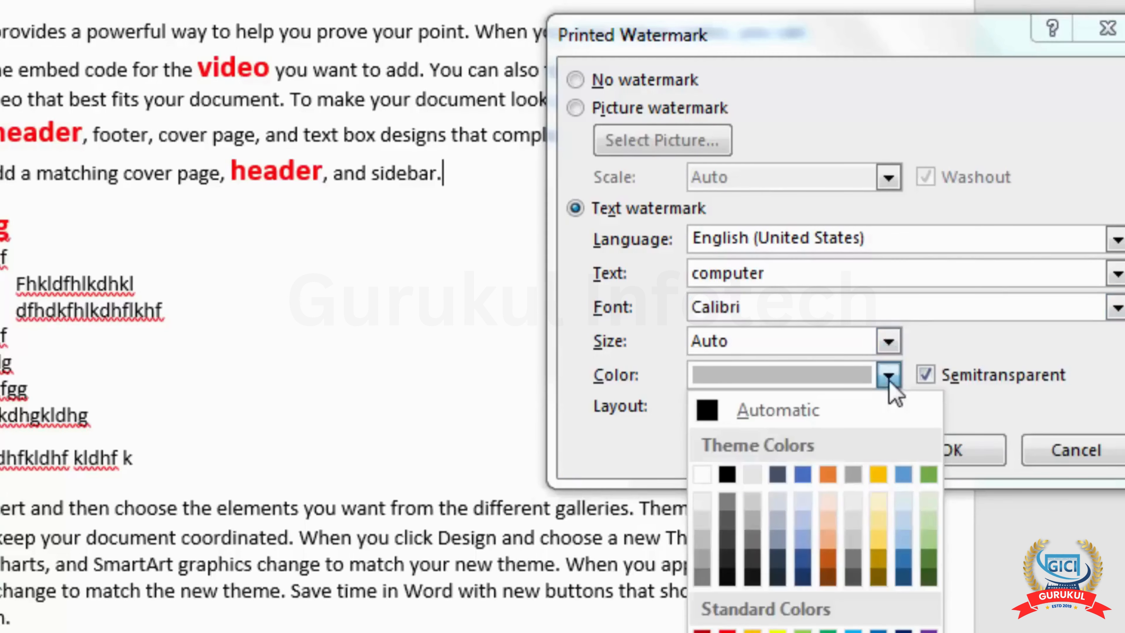
left_click(887, 340)
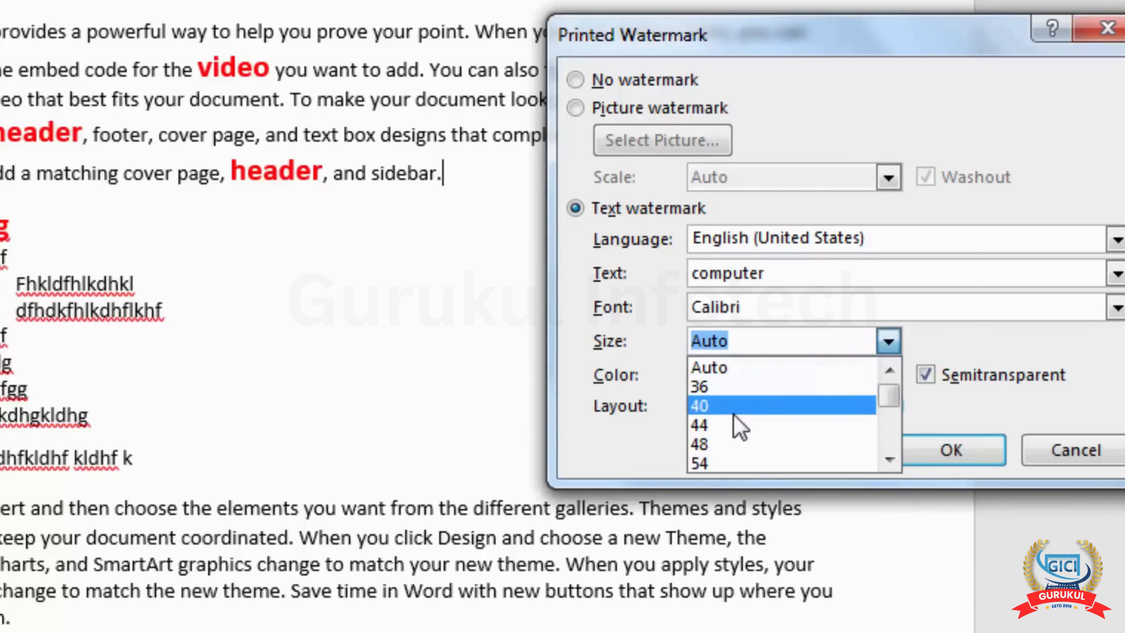
left_click(888, 346)
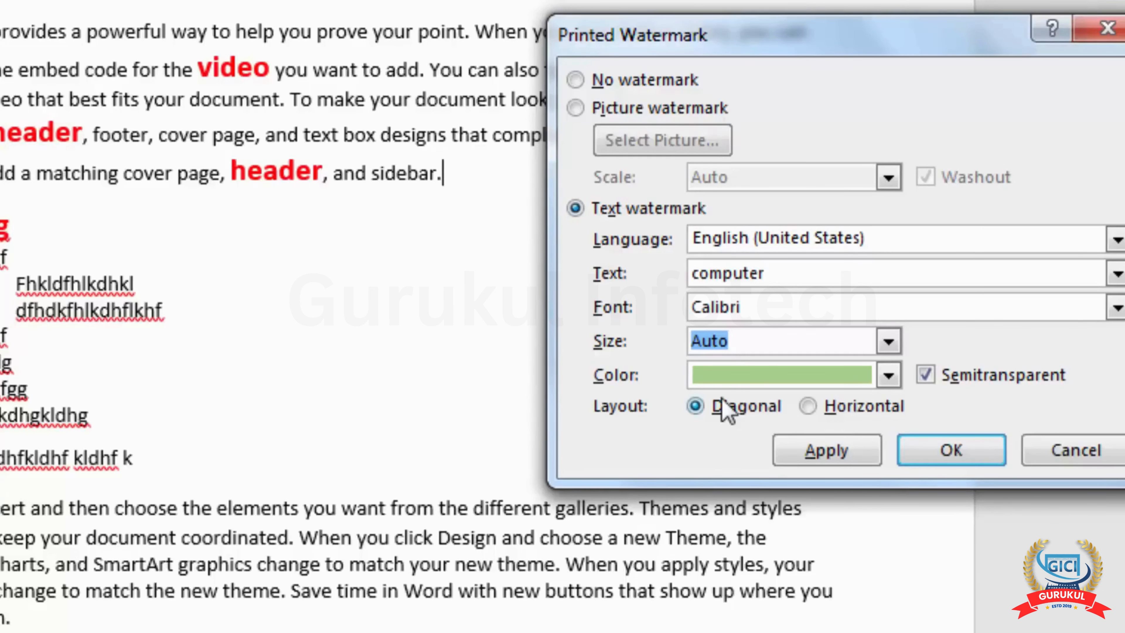
left_click(960, 451)
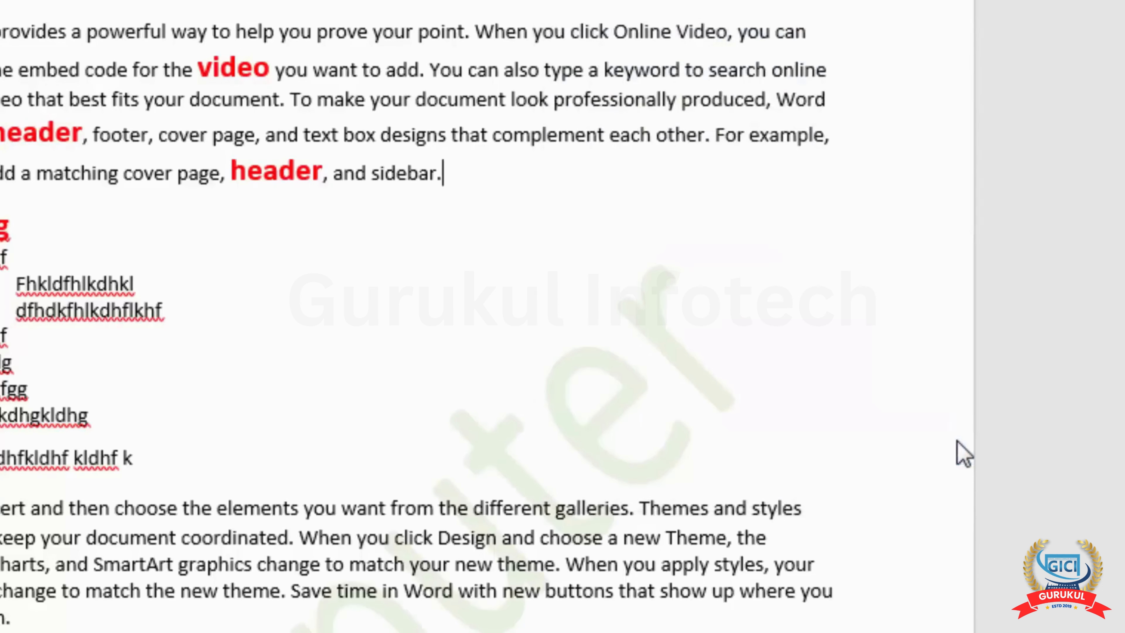
scroll(781, 422, "down", 6)
scroll(782, 422, "down", 1)
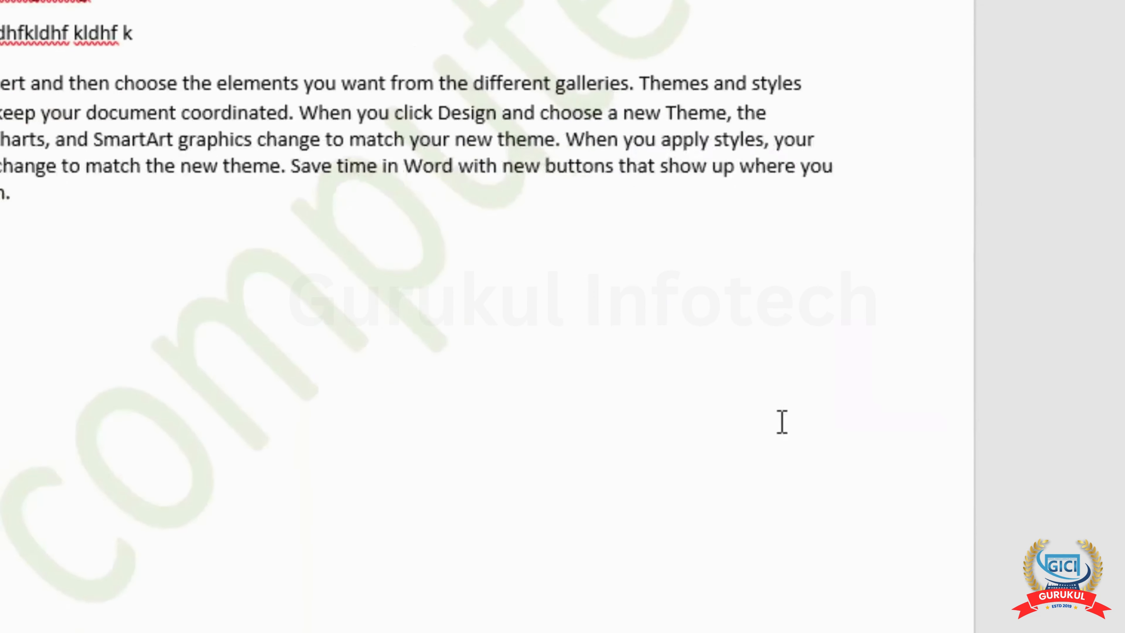
scroll(782, 421, "down", 5)
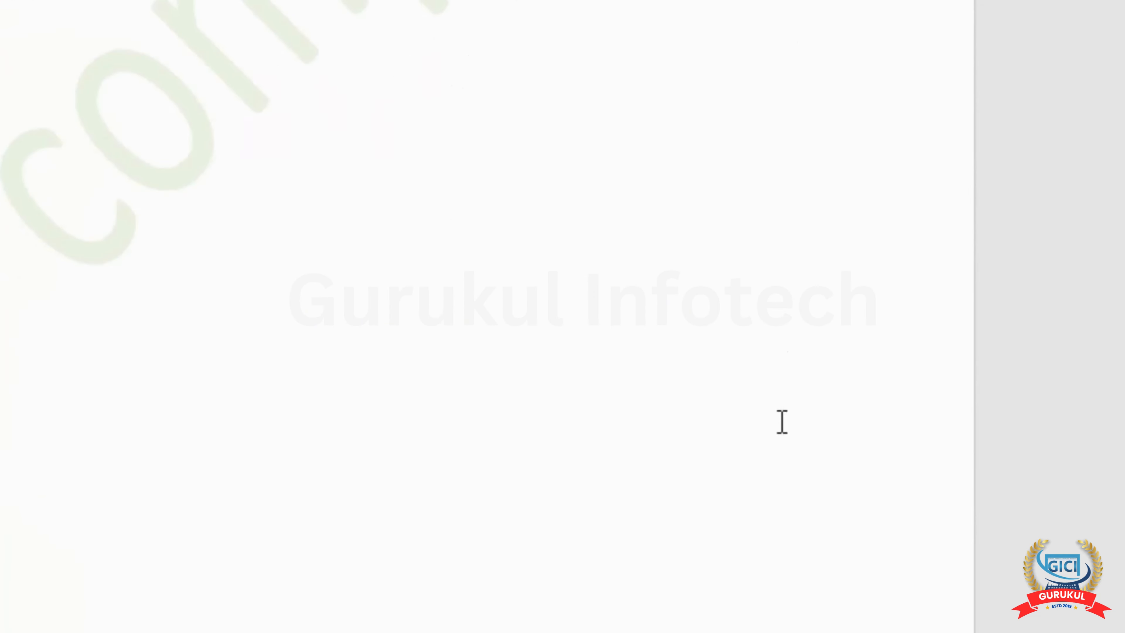
scroll(781, 422, "up", 5)
scroll(781, 422, "down", 4)
Set the "computer" text watermark to light green, apply it with Semitransparent off, and reapply it with Semitransparent on.
left_click(859, 449)
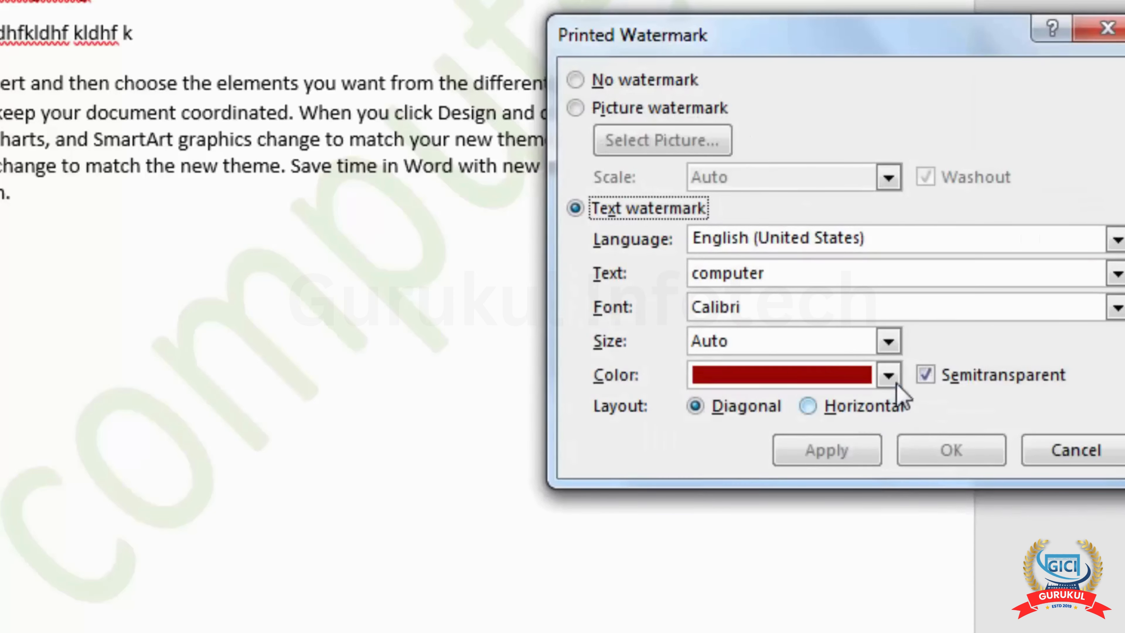
left_click(888, 375)
left_click(927, 520)
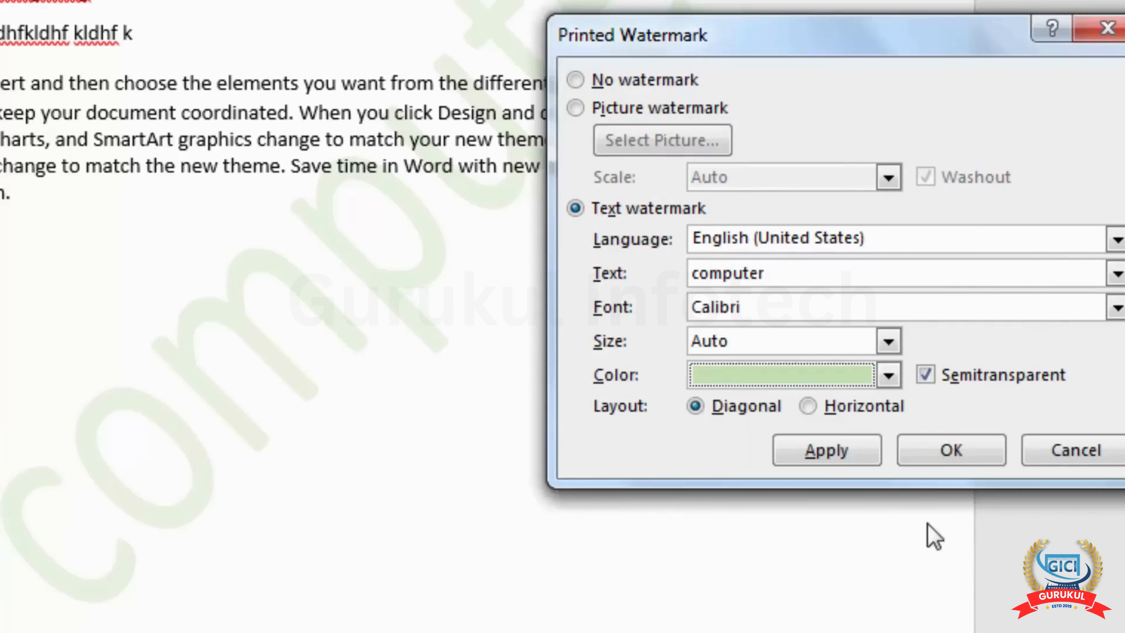
left_click(925, 375)
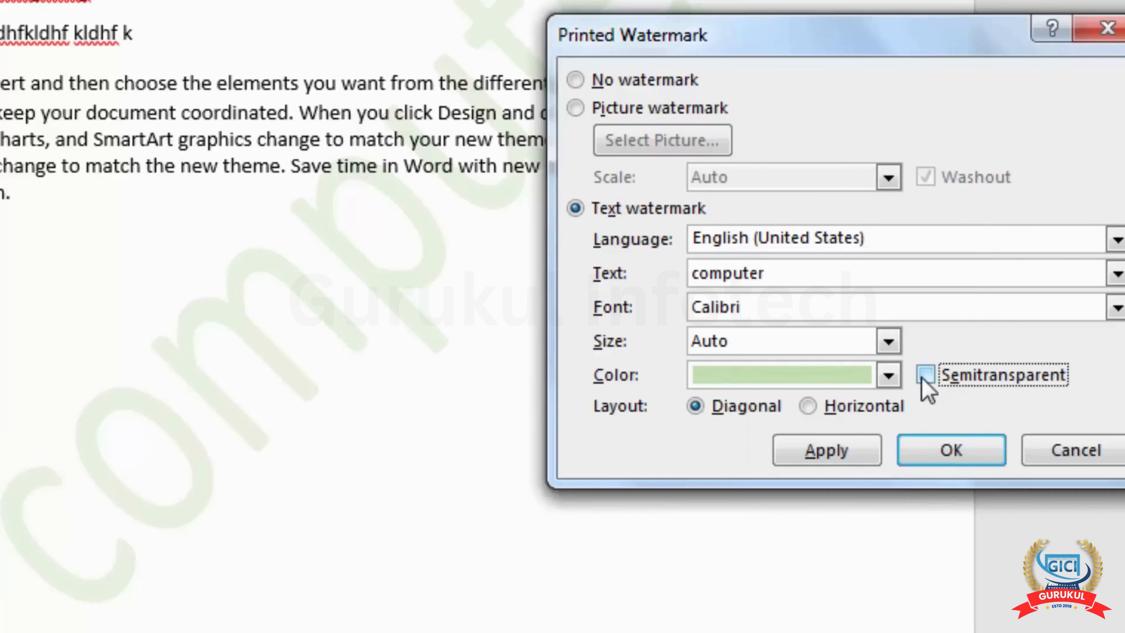
left_click(835, 456)
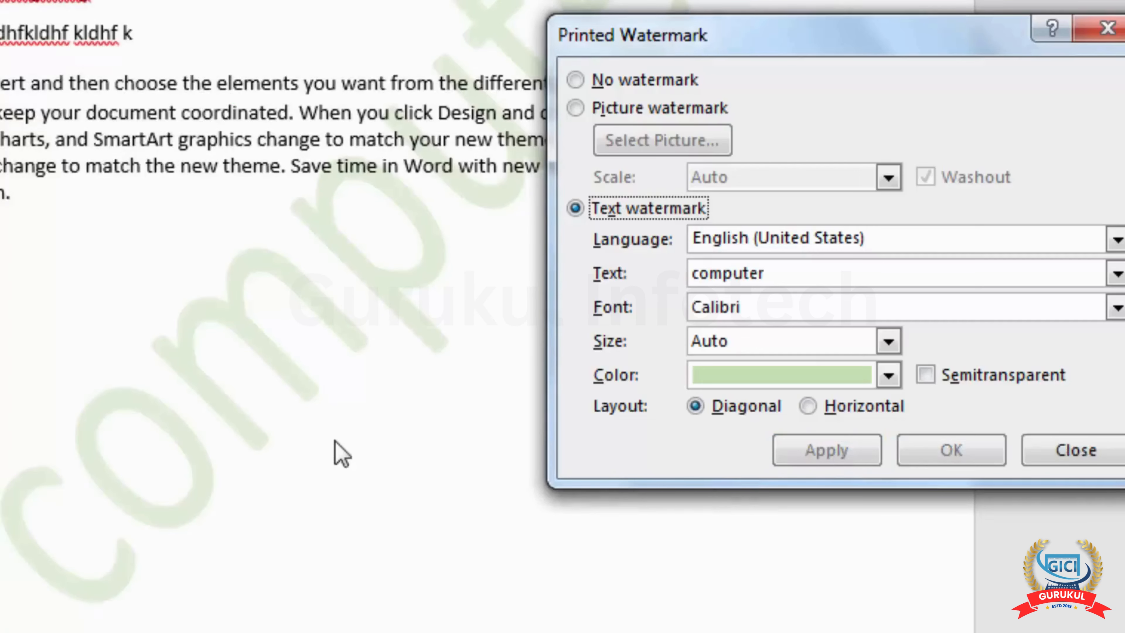
left_click(925, 375)
left_click(817, 454)
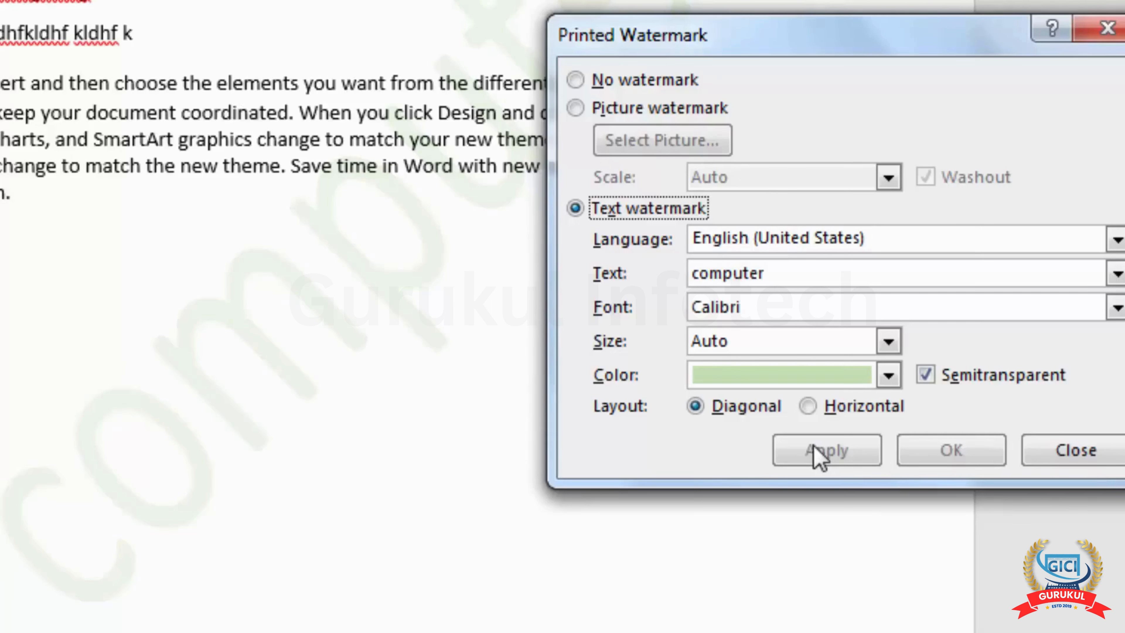
Replace the text watermark with a picture watermark using Tulips from Sample Pictures, with Auto scale and Washout.
left_click(576, 108)
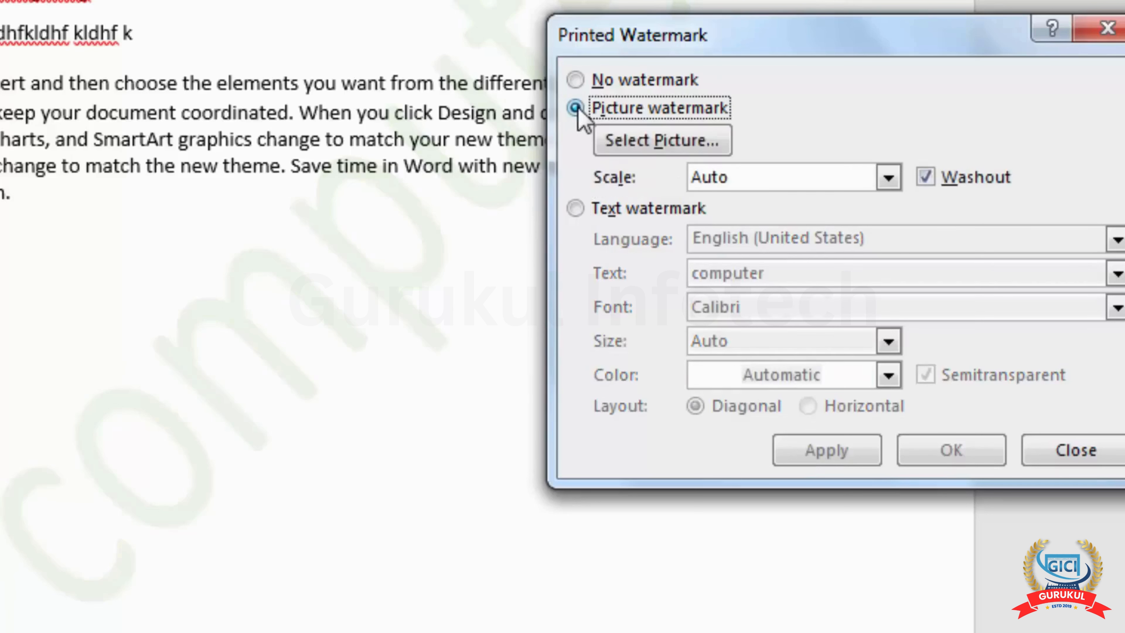
left_click(657, 149)
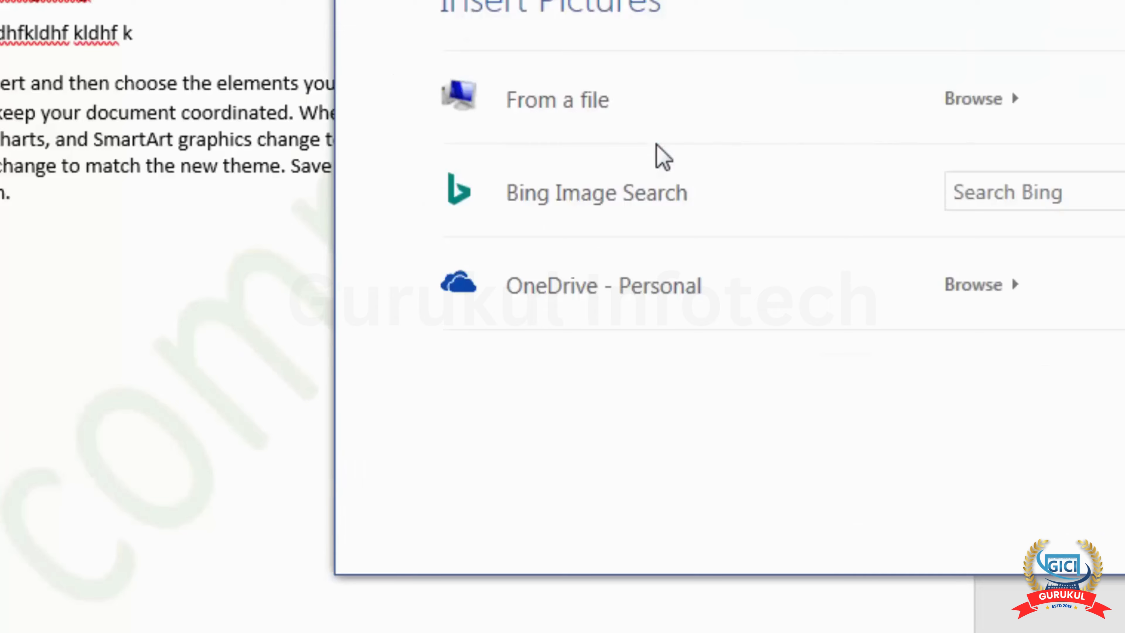
left_click(558, 114)
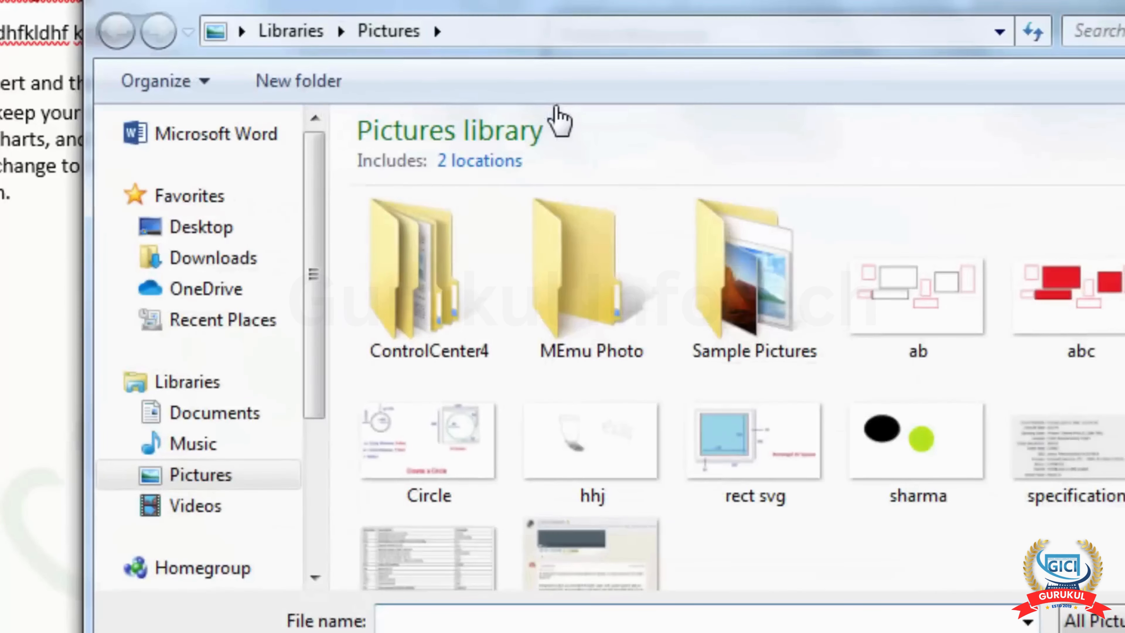
double_click(753, 293)
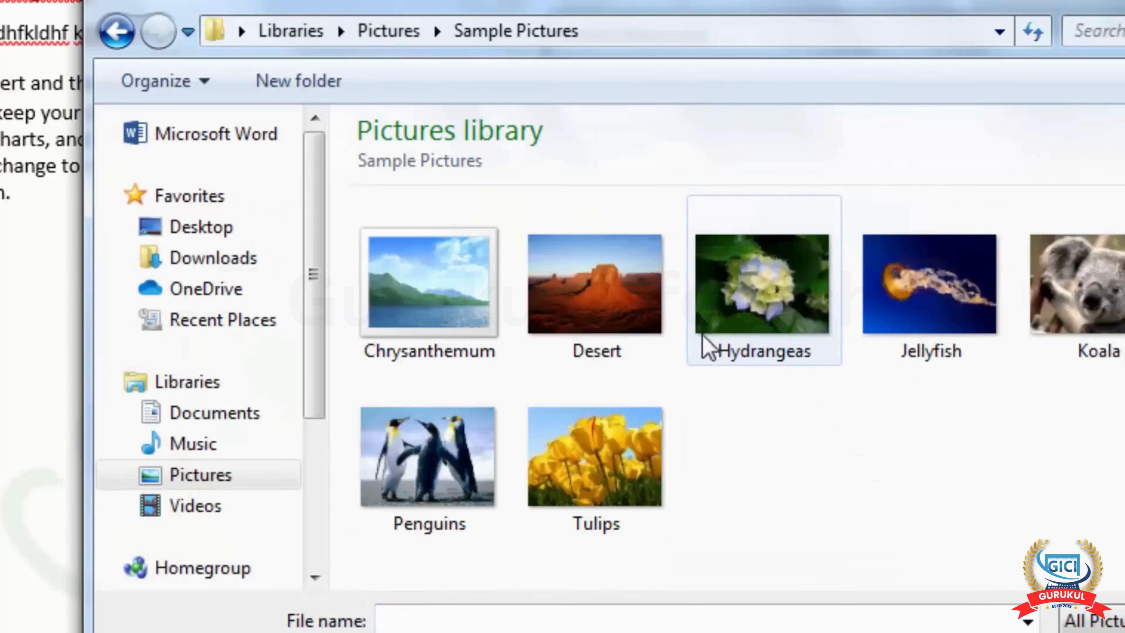
double_click(568, 448)
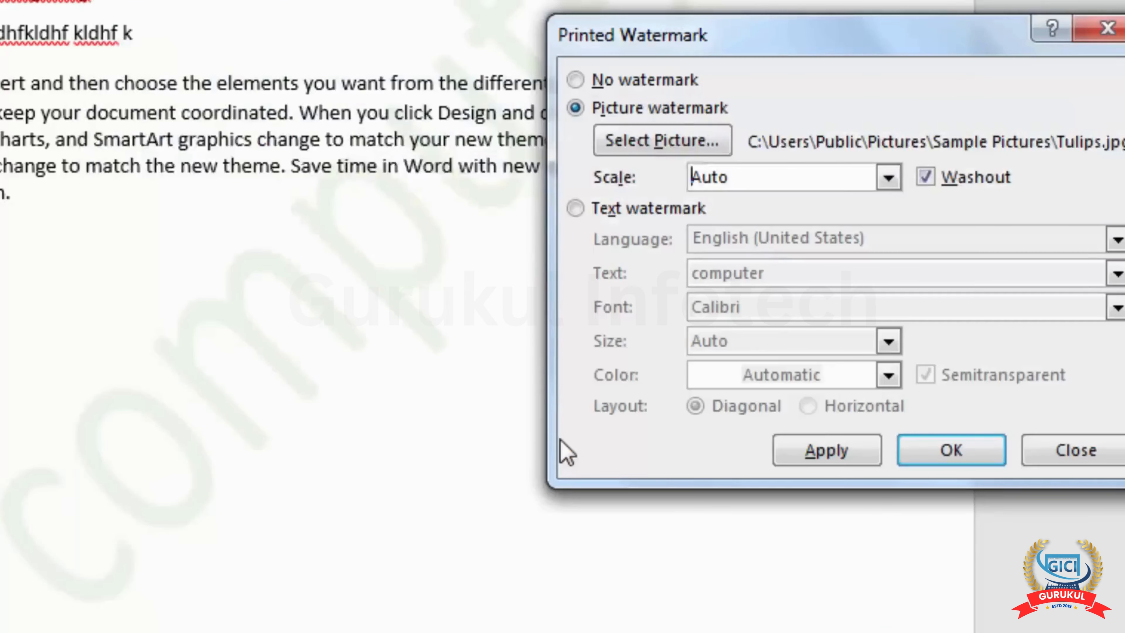
left_click(810, 451)
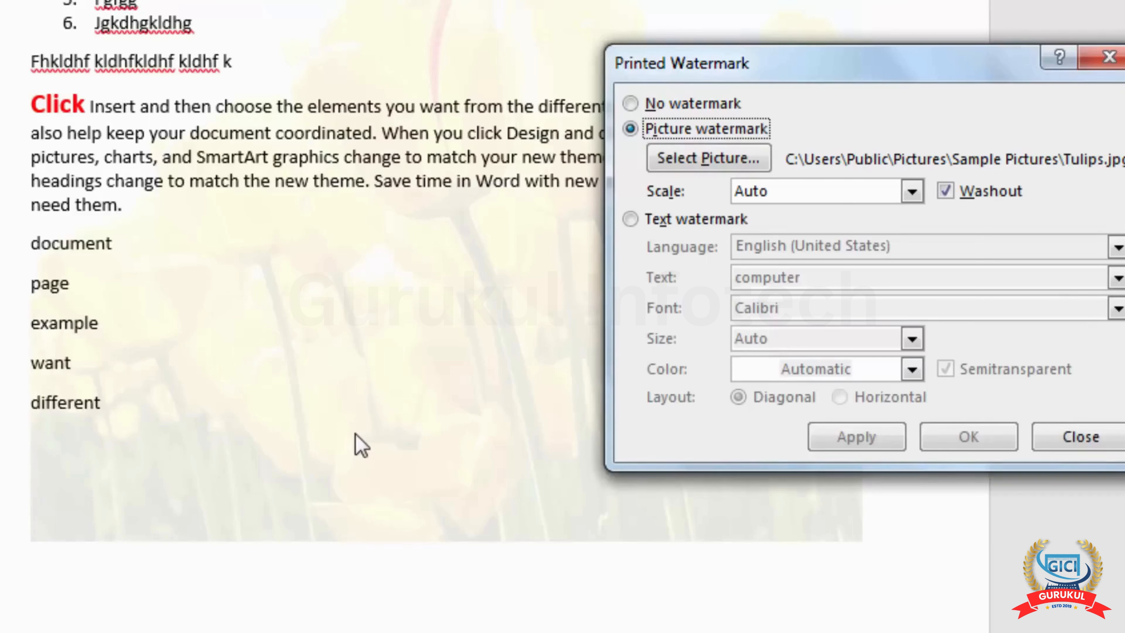
Scale the Tulips picture watermark to 200% and apply it to the page.
left_click(912, 191)
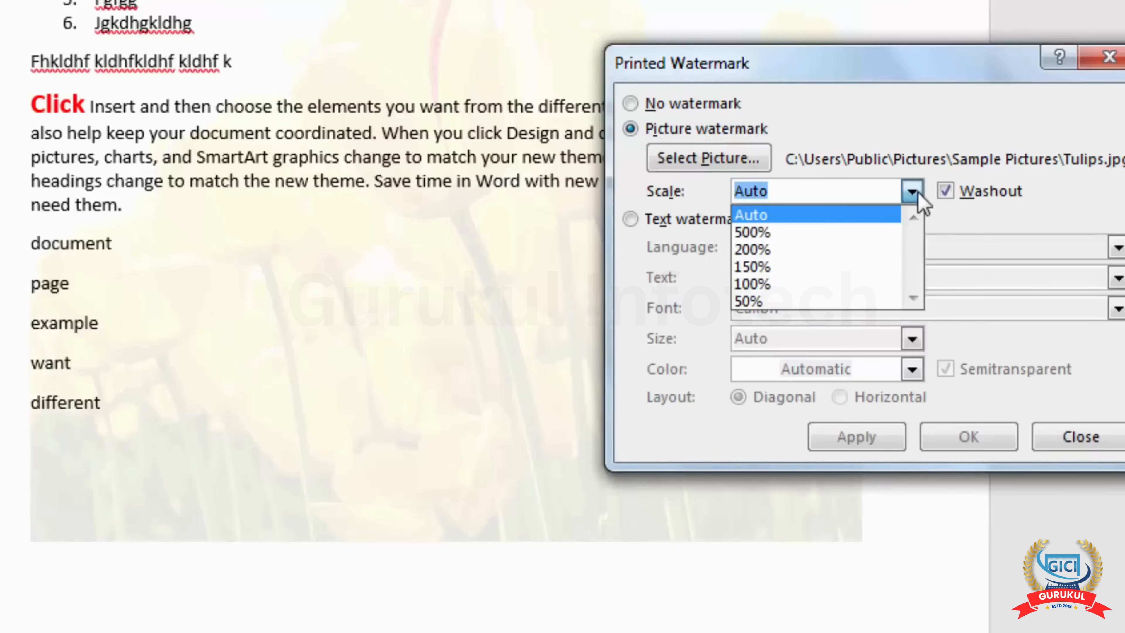
left_click(846, 249)
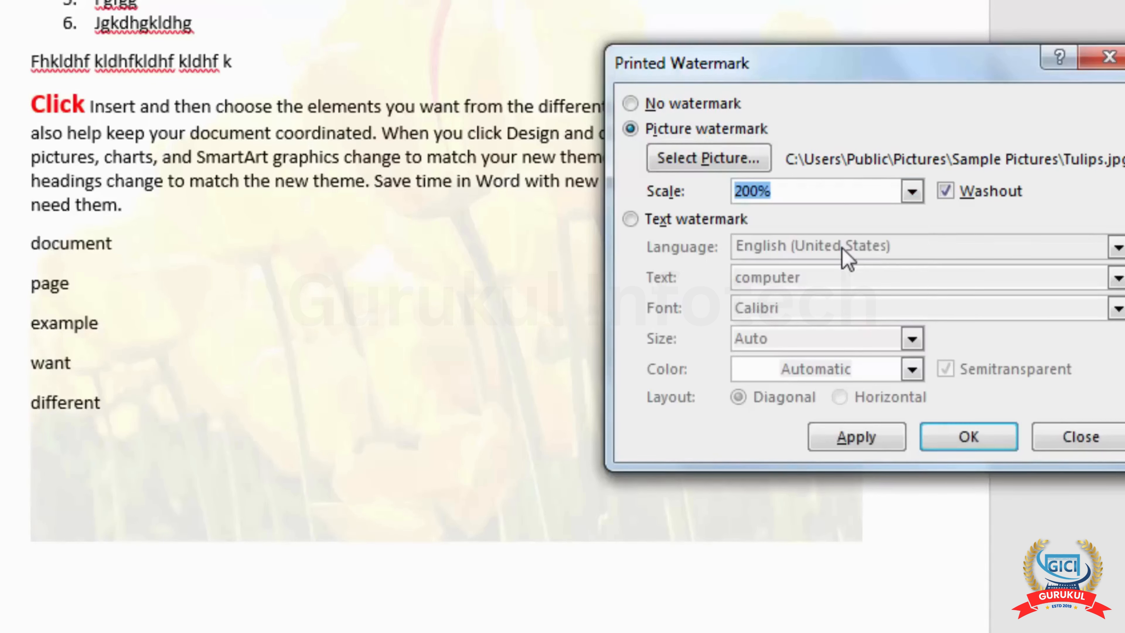
left_click(876, 444)
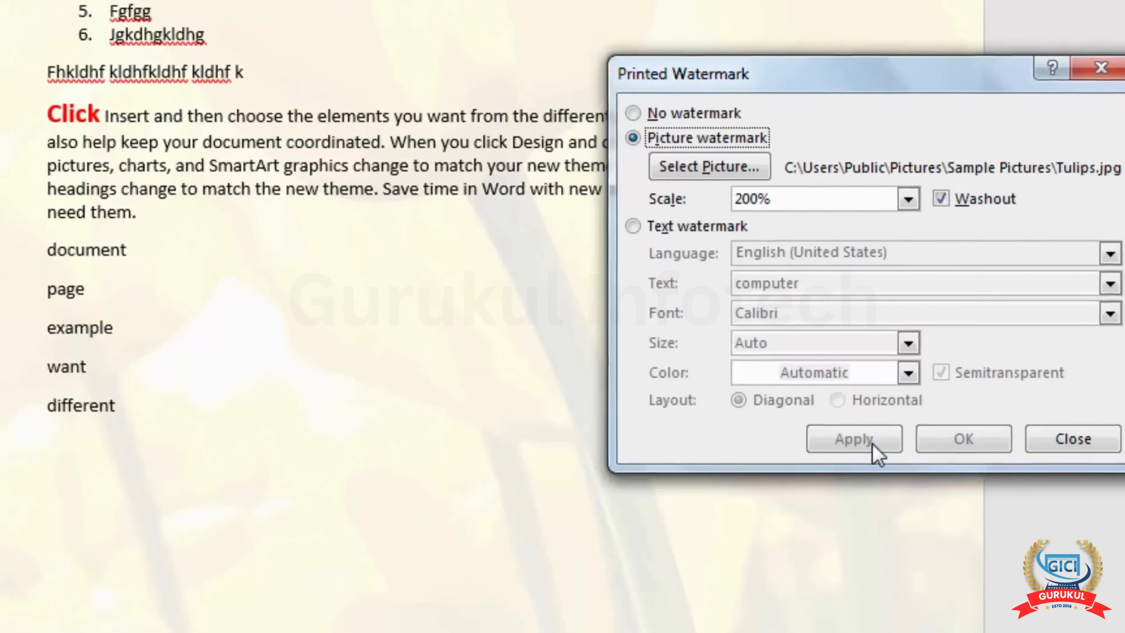
left_click(918, 237)
left_click(867, 450)
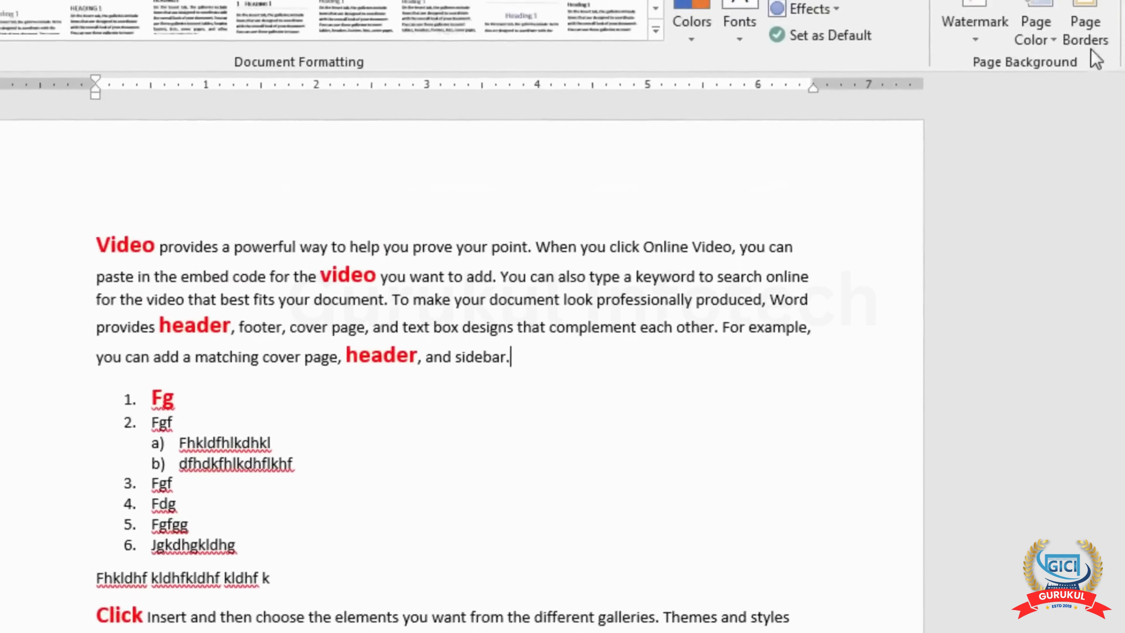
Start a page border with the triple-line style that has a thick middle line between two thin lines.
left_click(1093, 1)
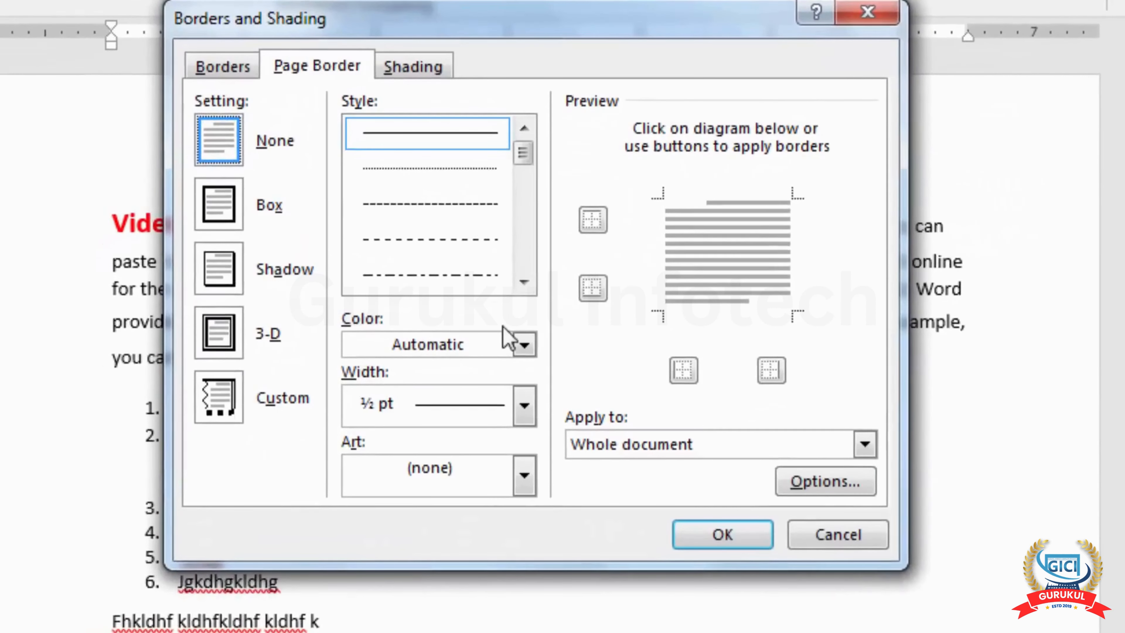
left_click(524, 281)
left_click(524, 282)
left_click(524, 281)
left_click(524, 282)
left_click(524, 282)
left_click(524, 282)
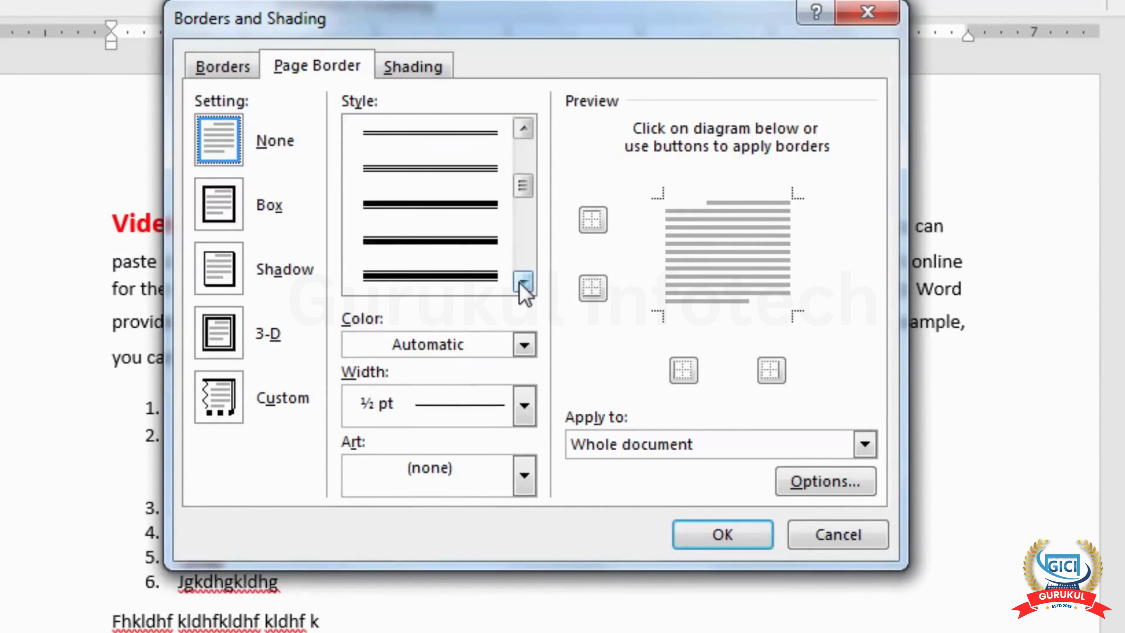
left_click(524, 282)
left_click(524, 281)
left_click(524, 282)
left_click(524, 282)
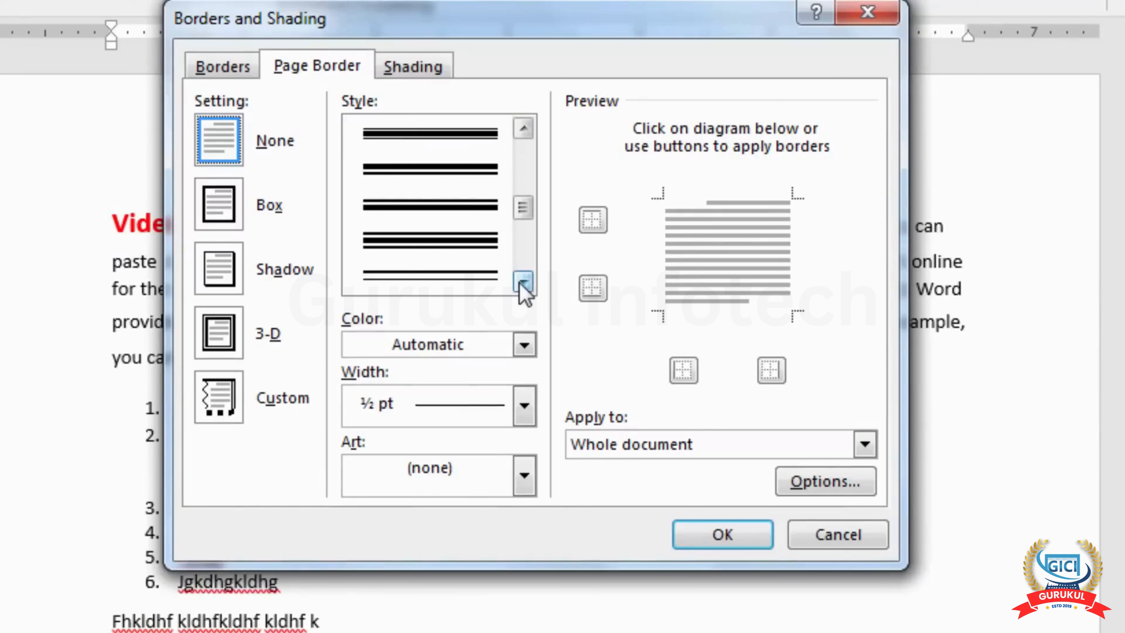
left_click(432, 133)
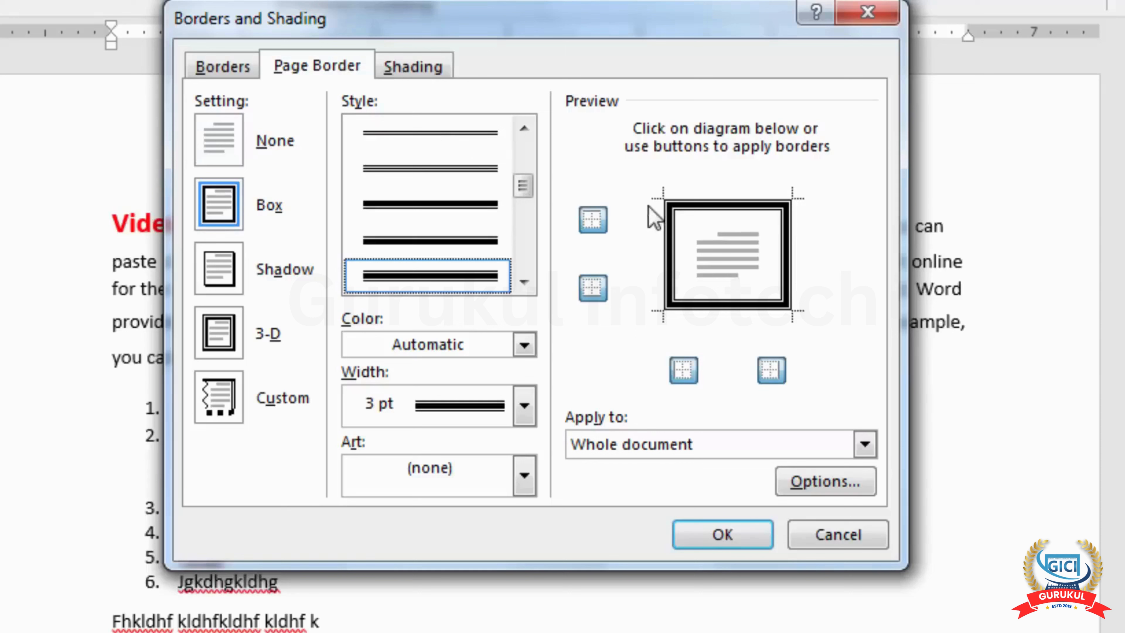
Give the page border a light gold color and a width of 1 ½ pt.
left_click(525, 345)
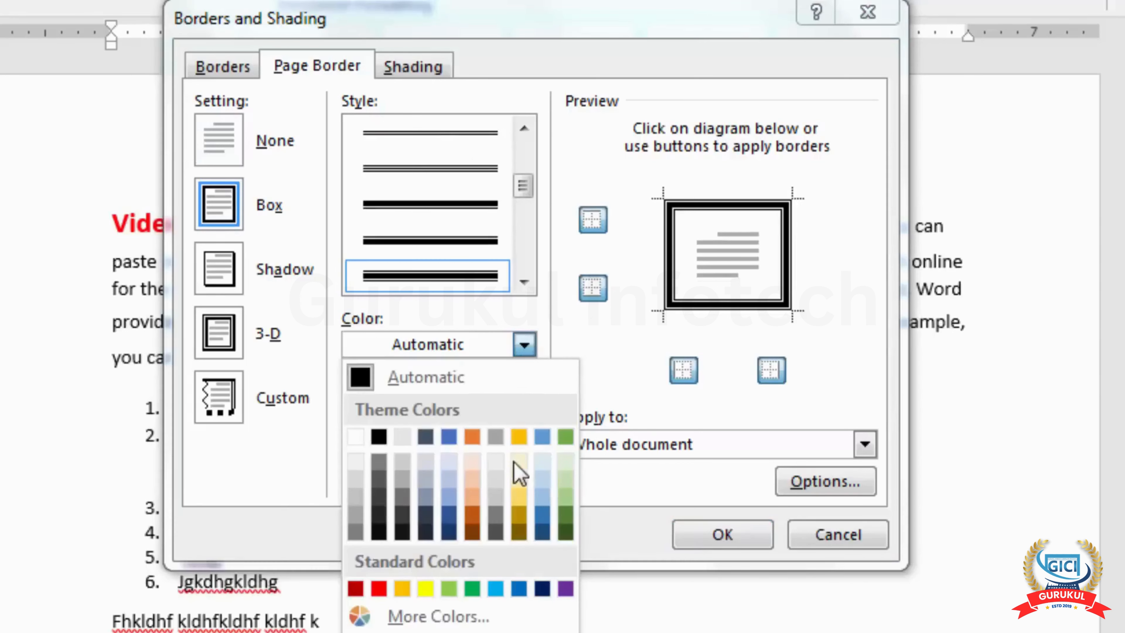
left_click(520, 498)
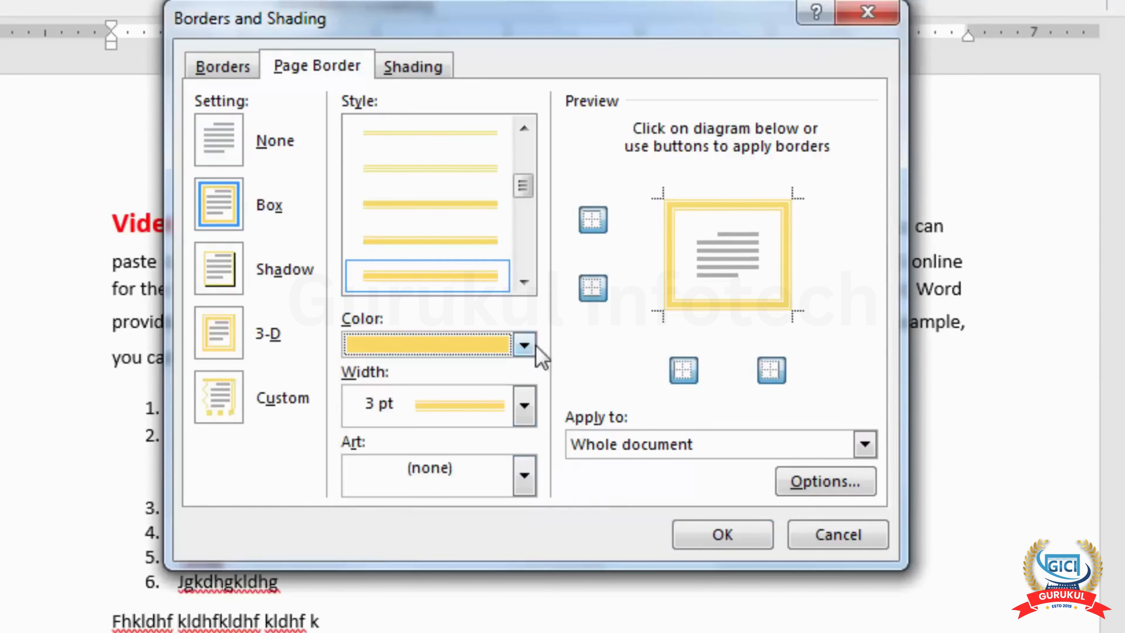
left_click(525, 404)
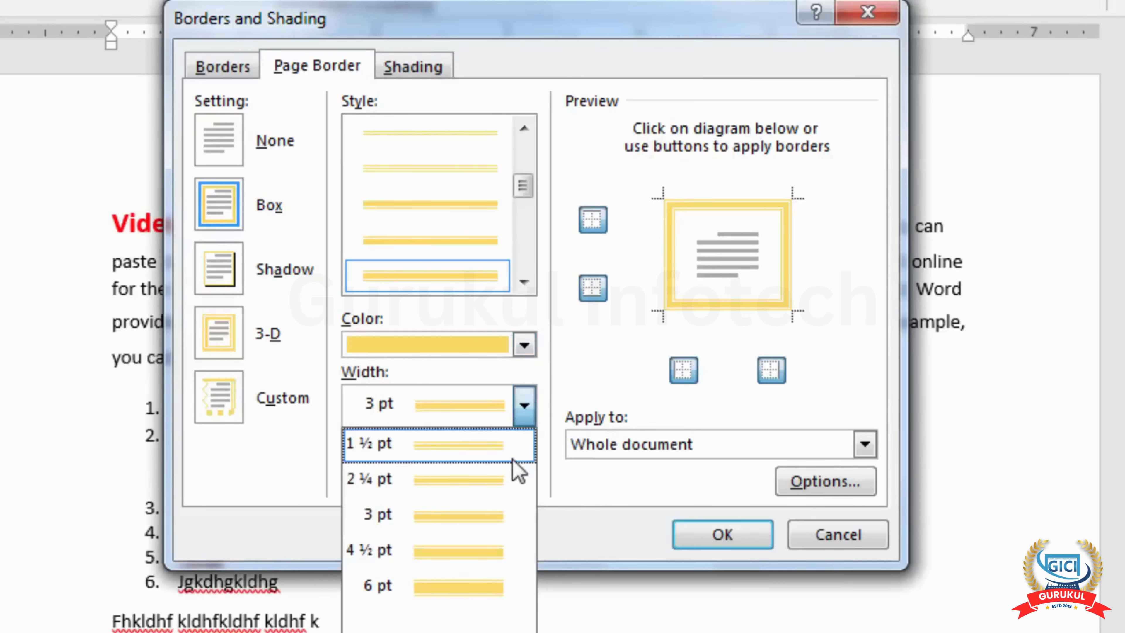
left_click(501, 445)
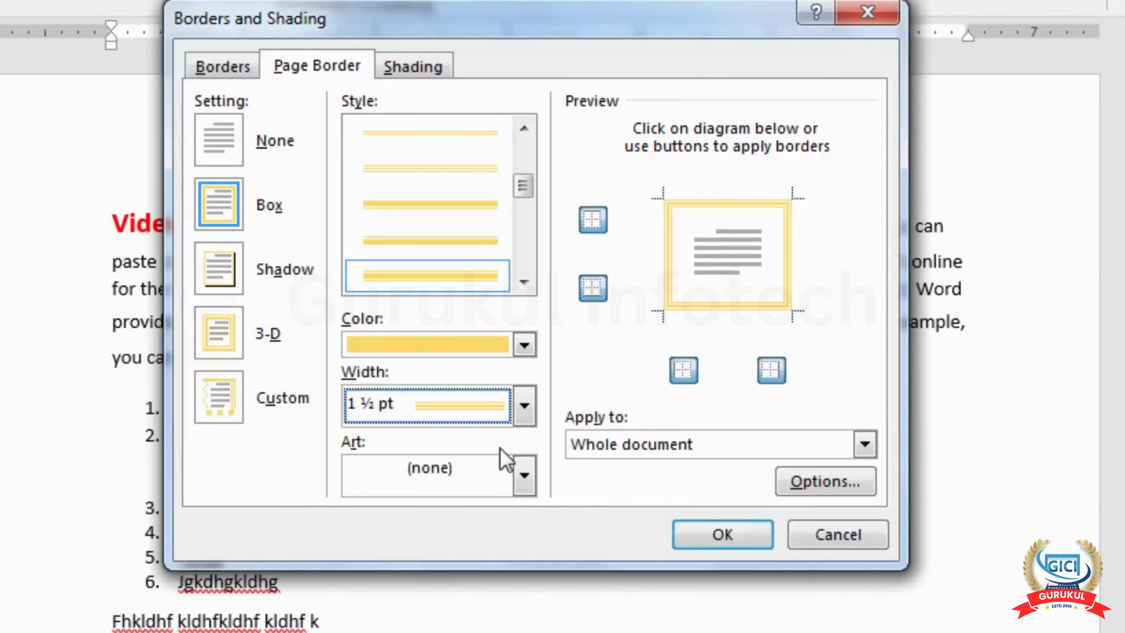
Apply the gold page border to the whole document and check it along the page.
left_click(864, 444)
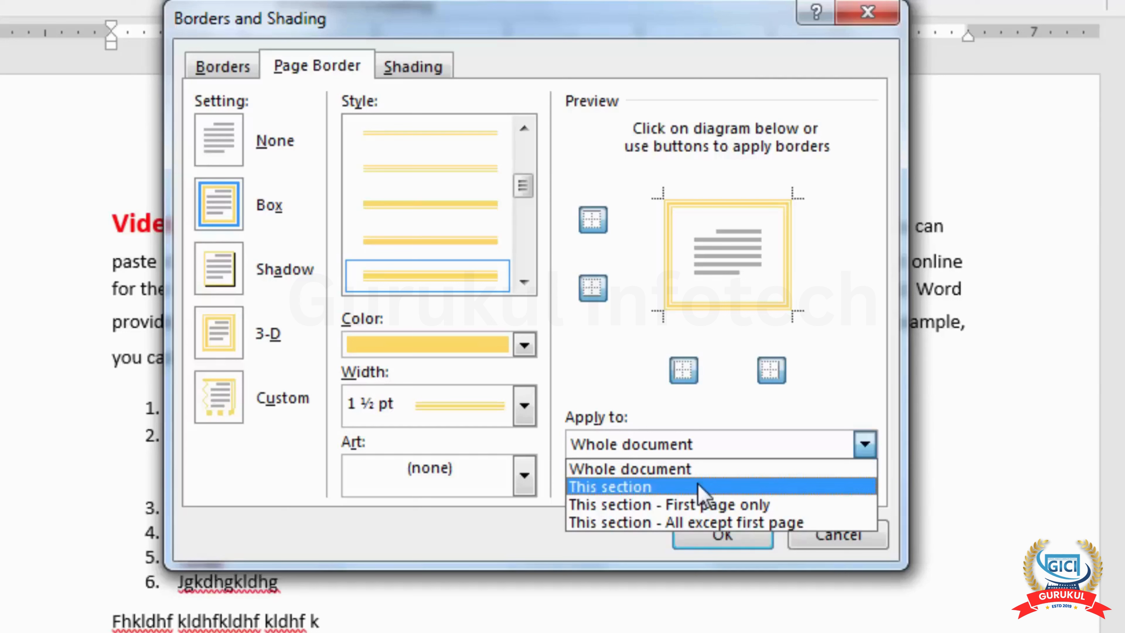
left_click(704, 471)
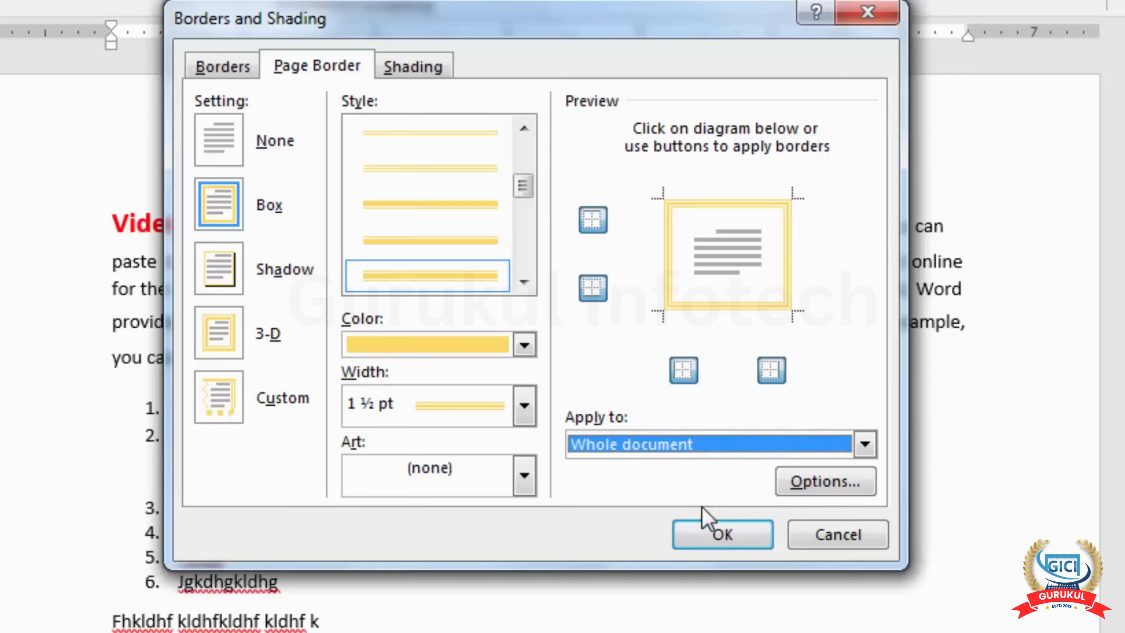
left_click(721, 536)
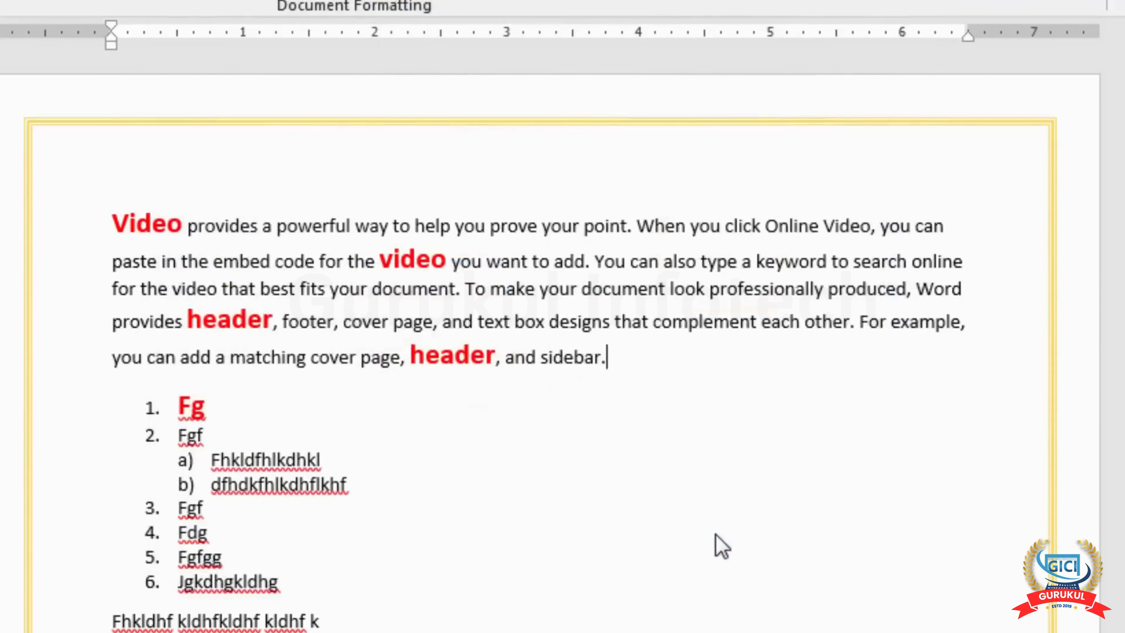
scroll(841, 565, "down", 10)
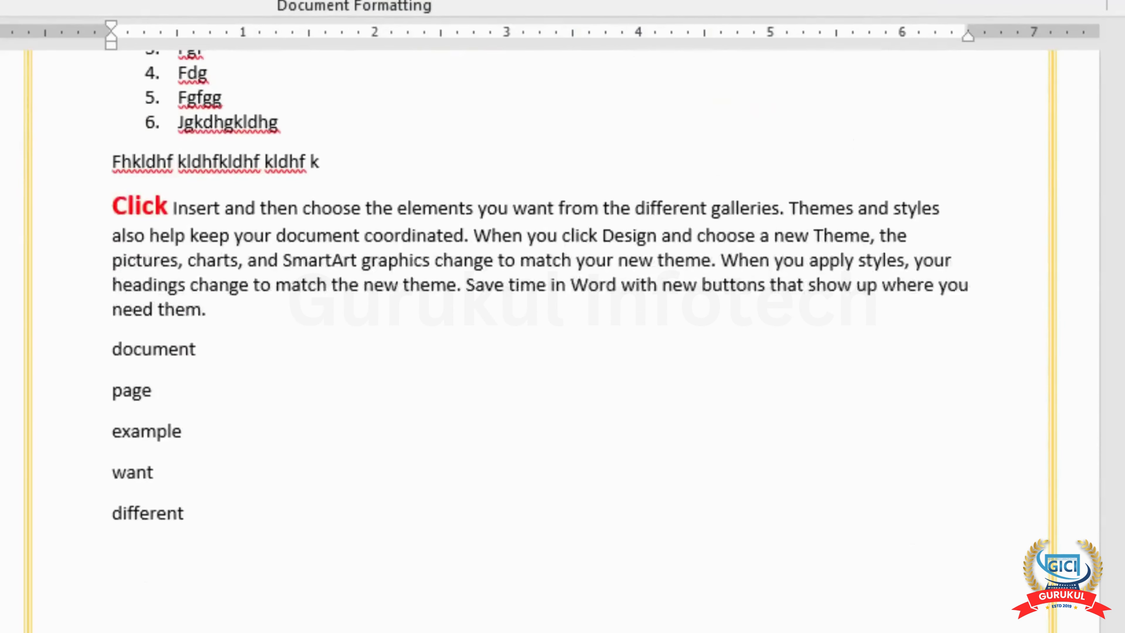
scroll(562, 350, "up", 10)
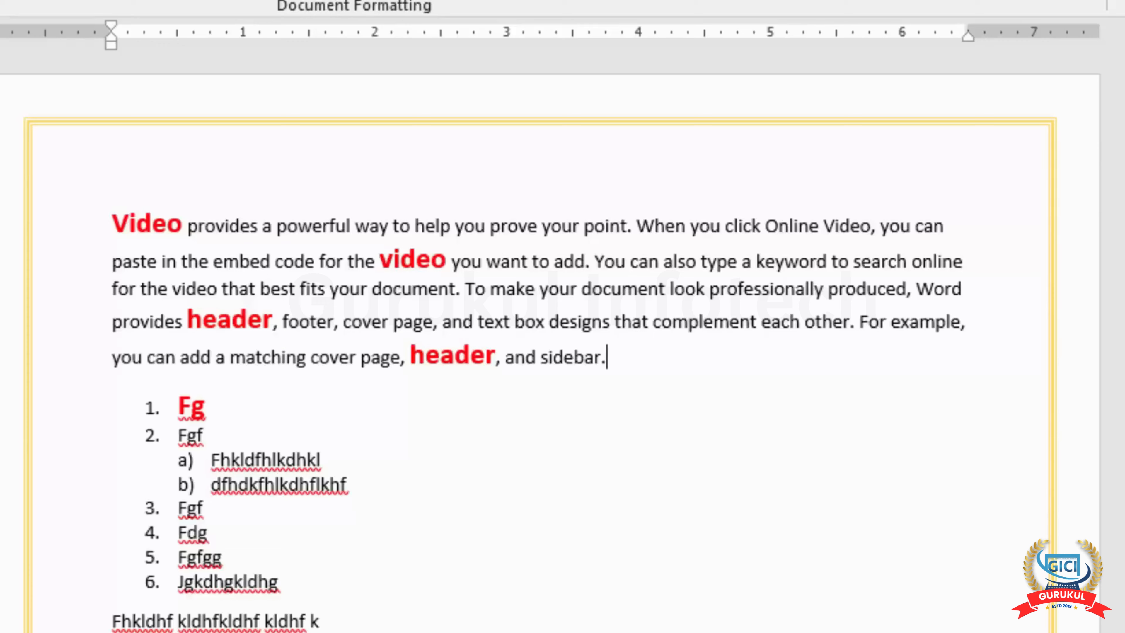
Change the page border to the colorful balloon-bunch art design.
left_click(1124, 1)
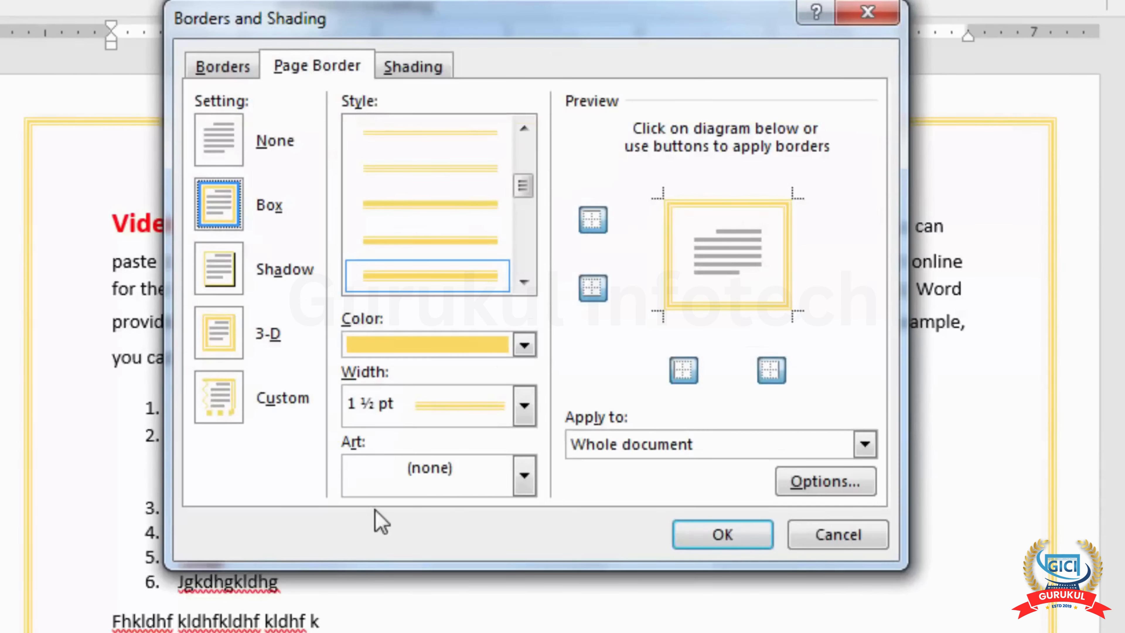
left_click(527, 481)
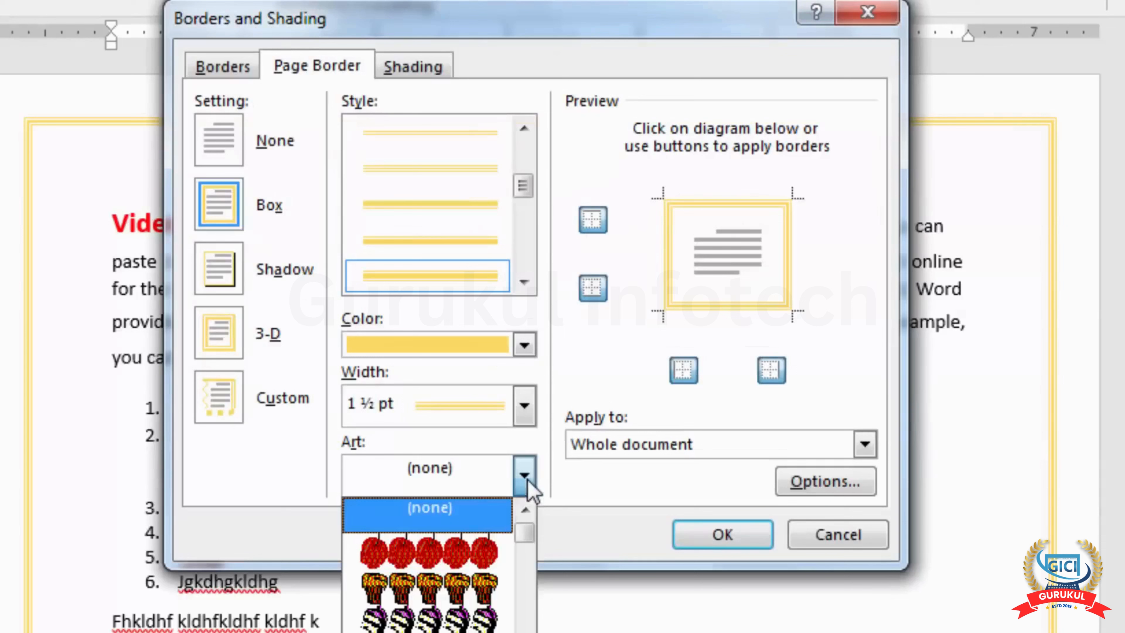
scroll(429, 563, "down", 10)
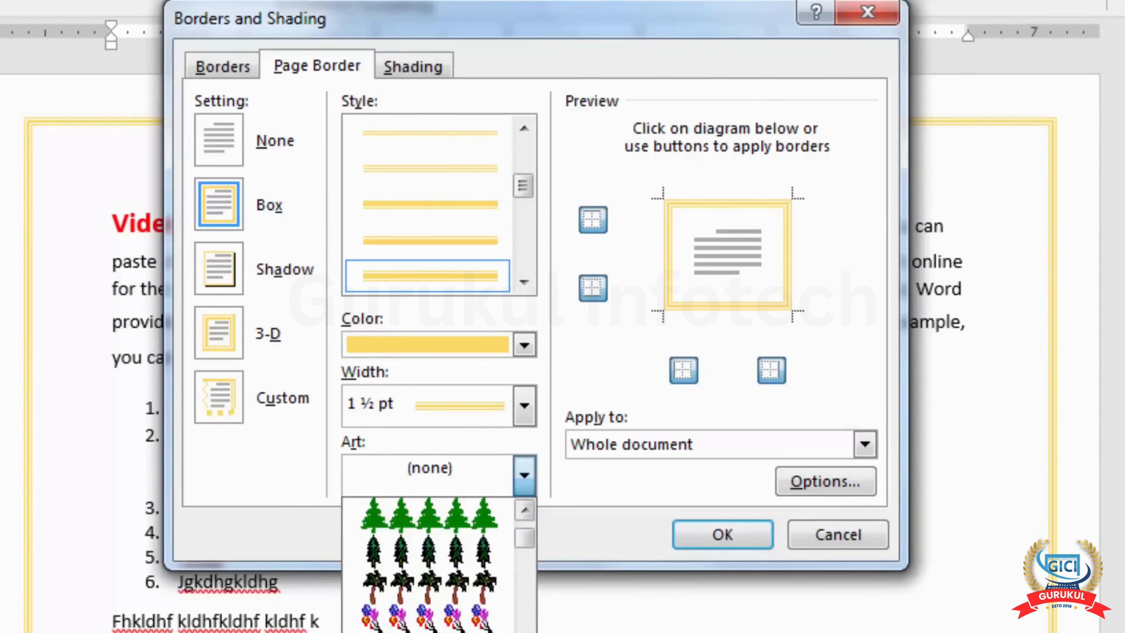
left_click(472, 621)
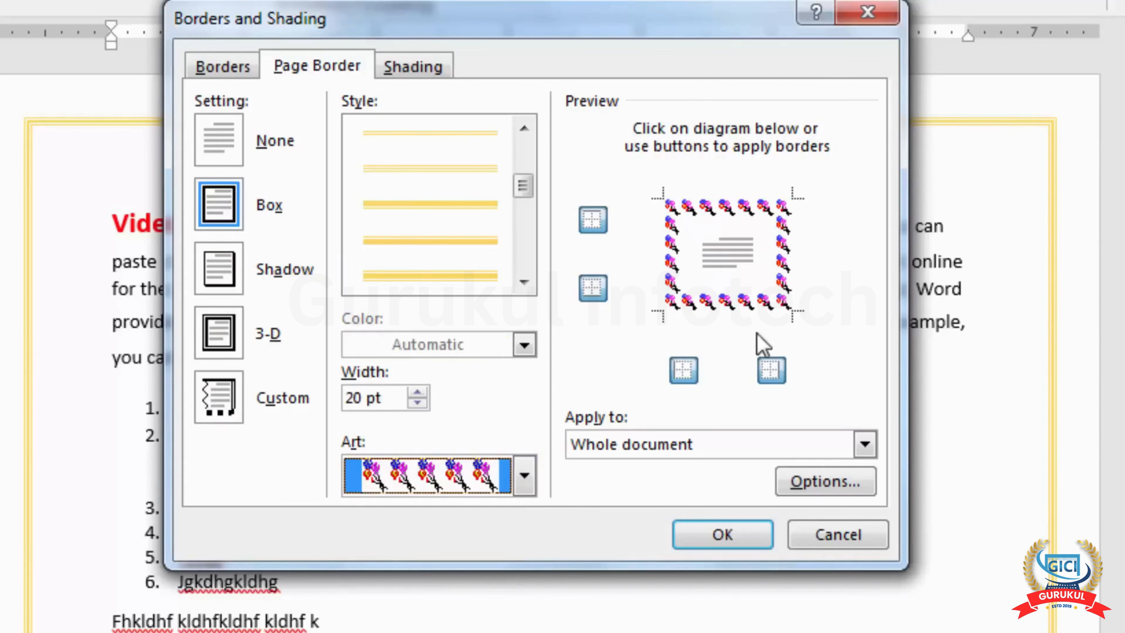
Reduce the art border's width to 16 pt, apply it to the document and check it down the page.
left_click(417, 402)
left_click(417, 403)
left_click(417, 402)
left_click(417, 402)
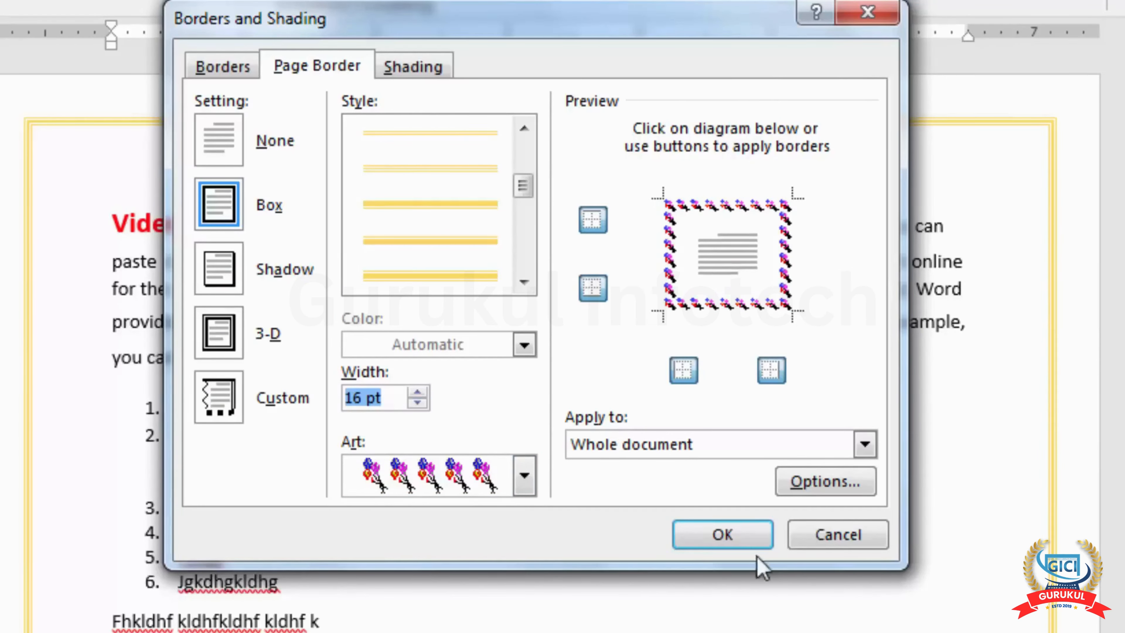
left_click(746, 545)
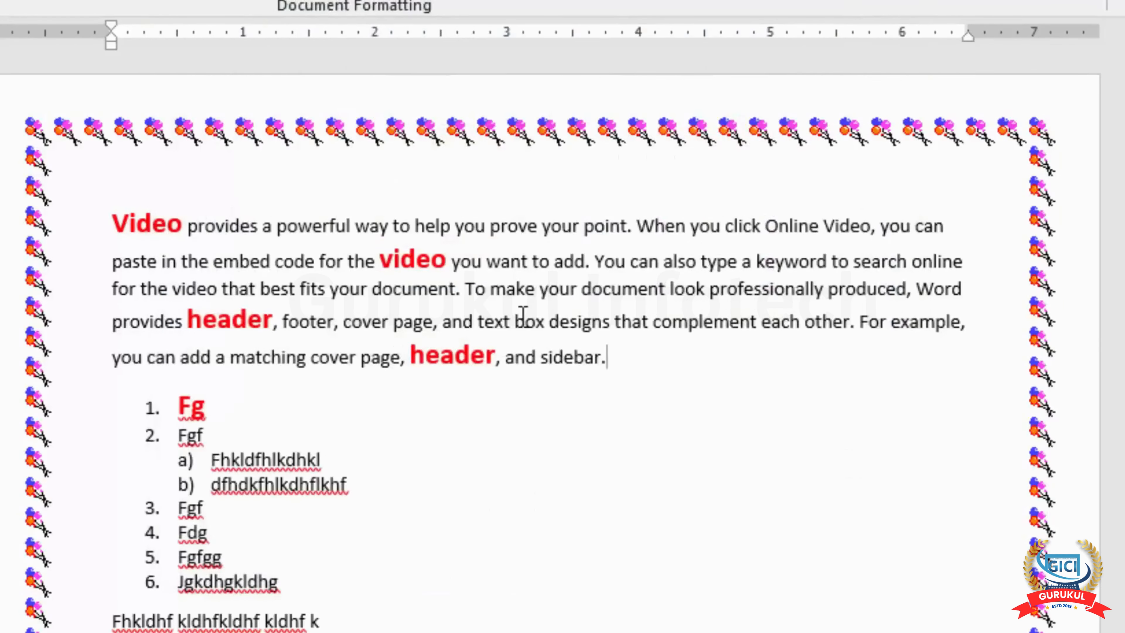
scroll(523, 316, "down", 10)
scroll(528, 395, "up", 2)
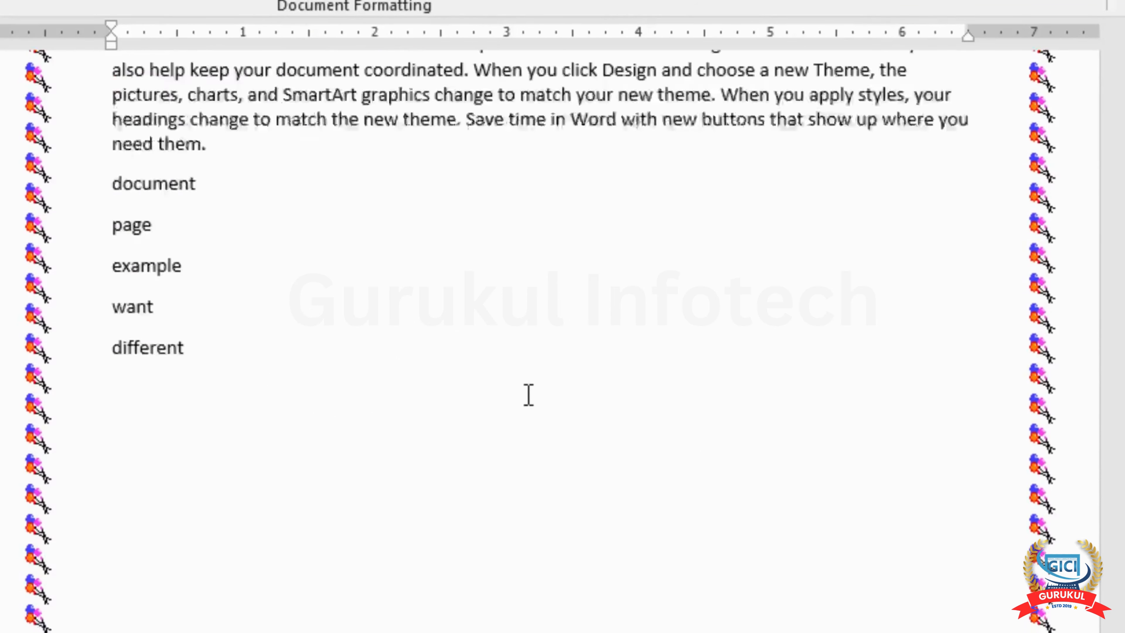
Review the bordered page and examine the available page break and section break types.
scroll(529, 395, "up", 8)
scroll(530, 395, "down", 4)
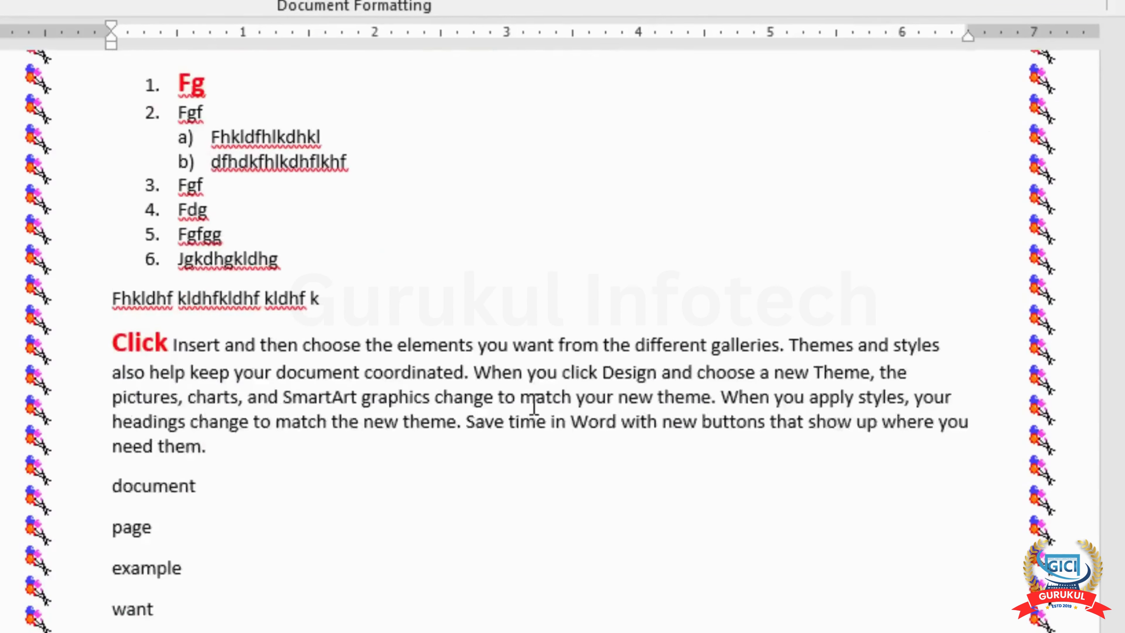
scroll(534, 406, "up", 4)
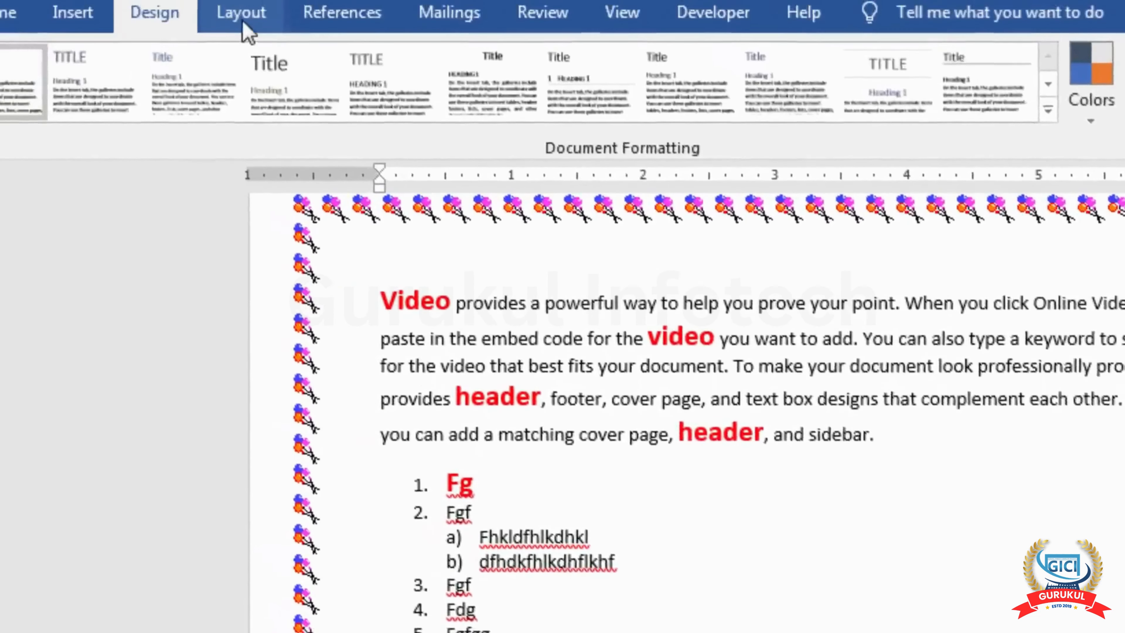
left_click(243, 23)
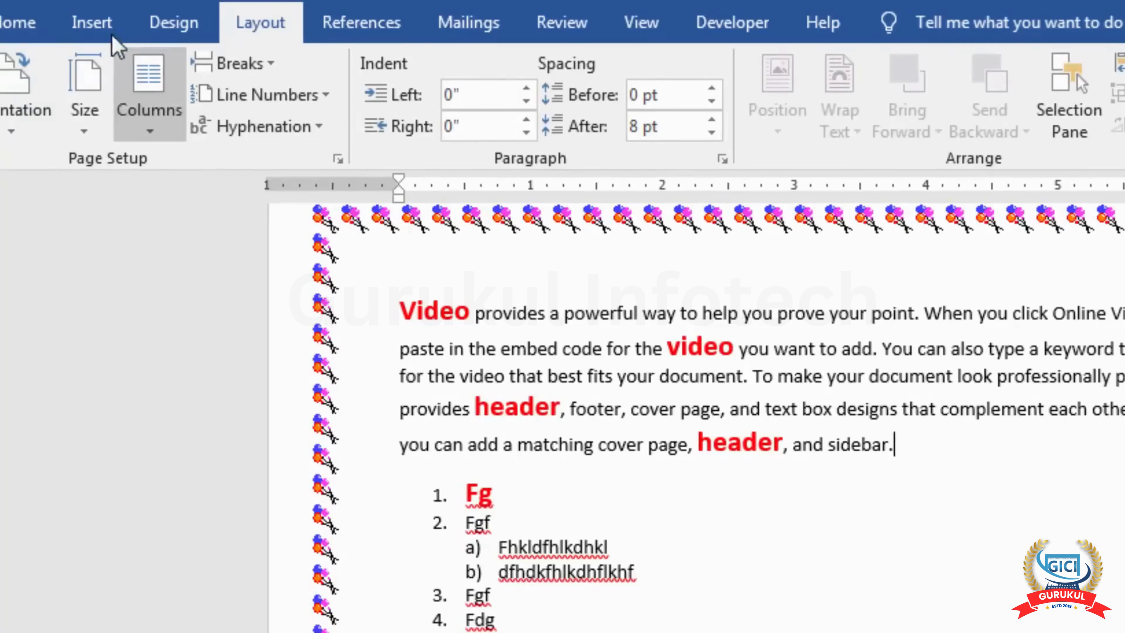
left_click(271, 65)
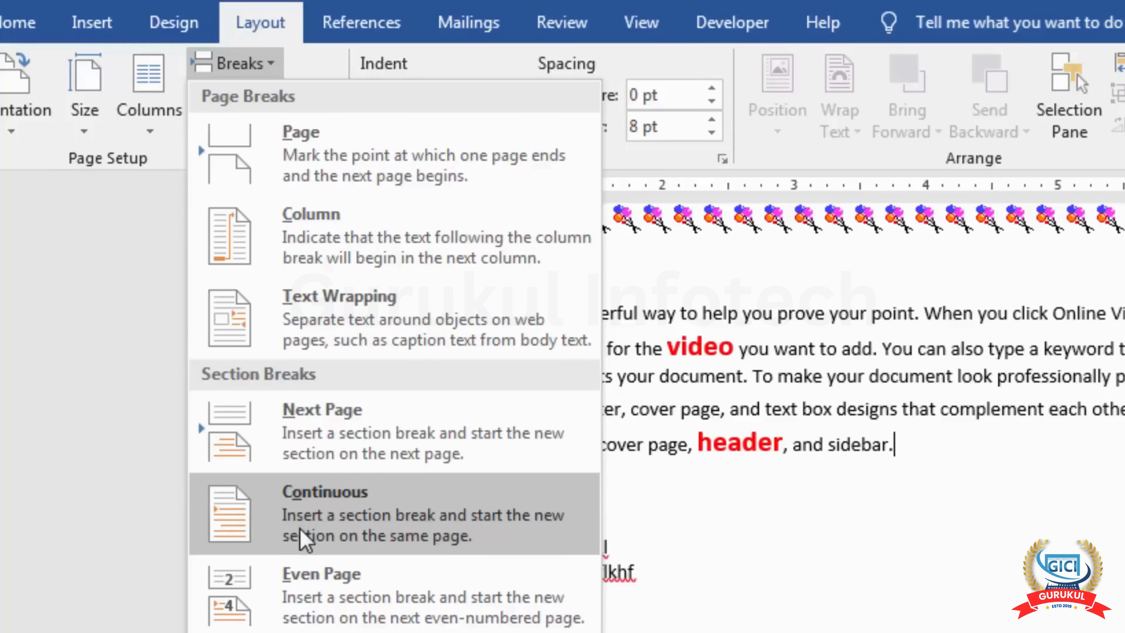
left_click(999, 532)
Insert a Next Page section break on the empty line below "different" and check the border on the new page.
scroll(1000, 532, "down", 10)
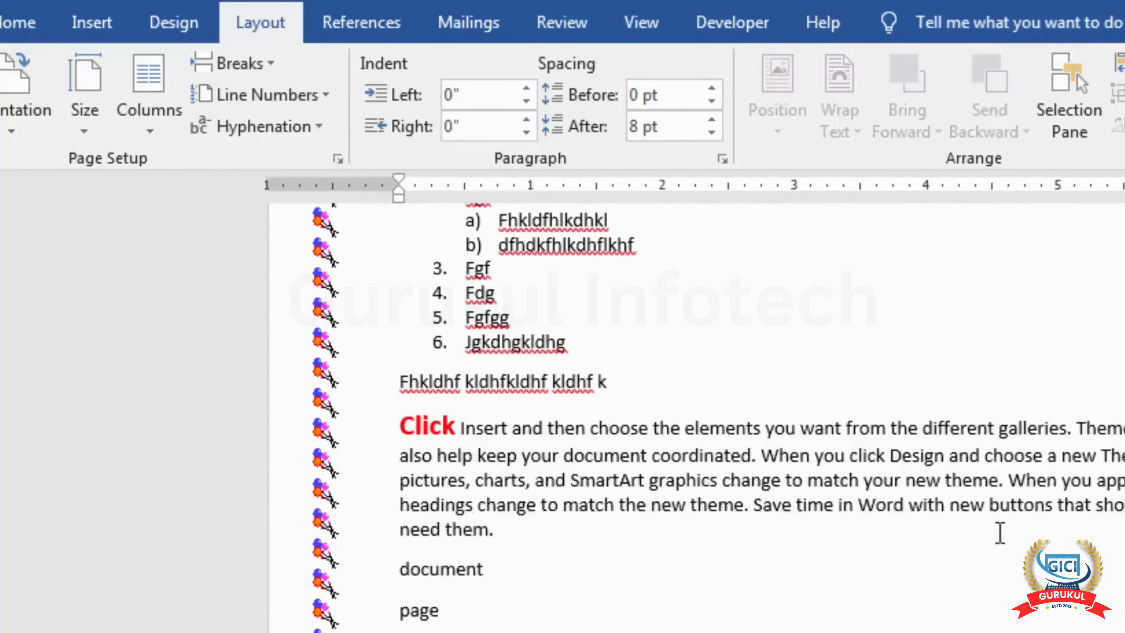
scroll(960, 512, "up", 1)
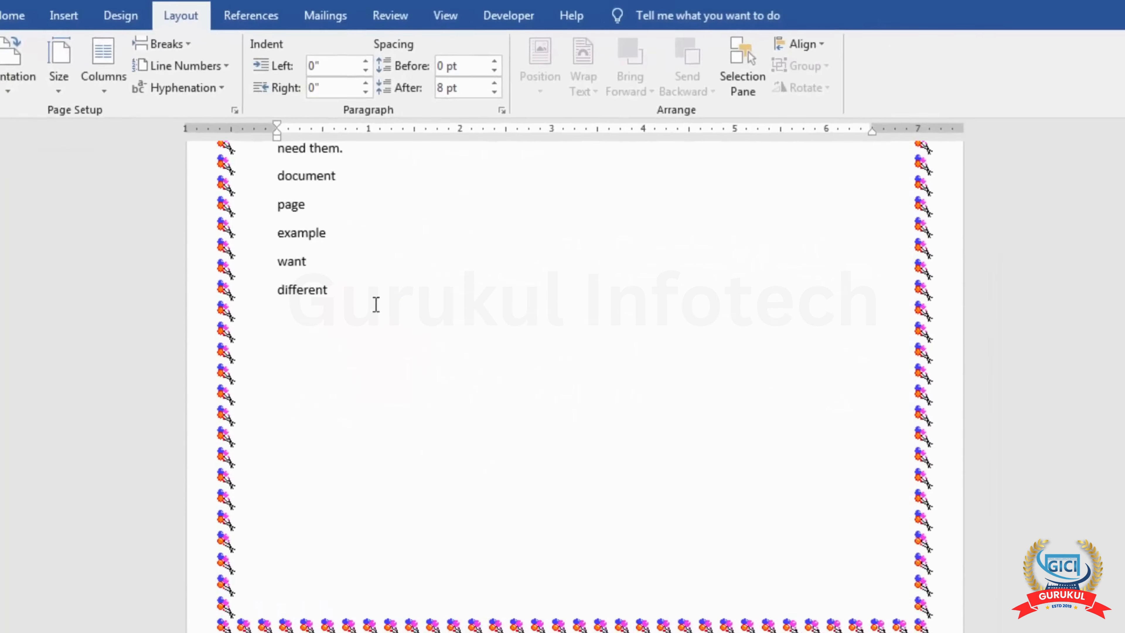
left_click(316, 332)
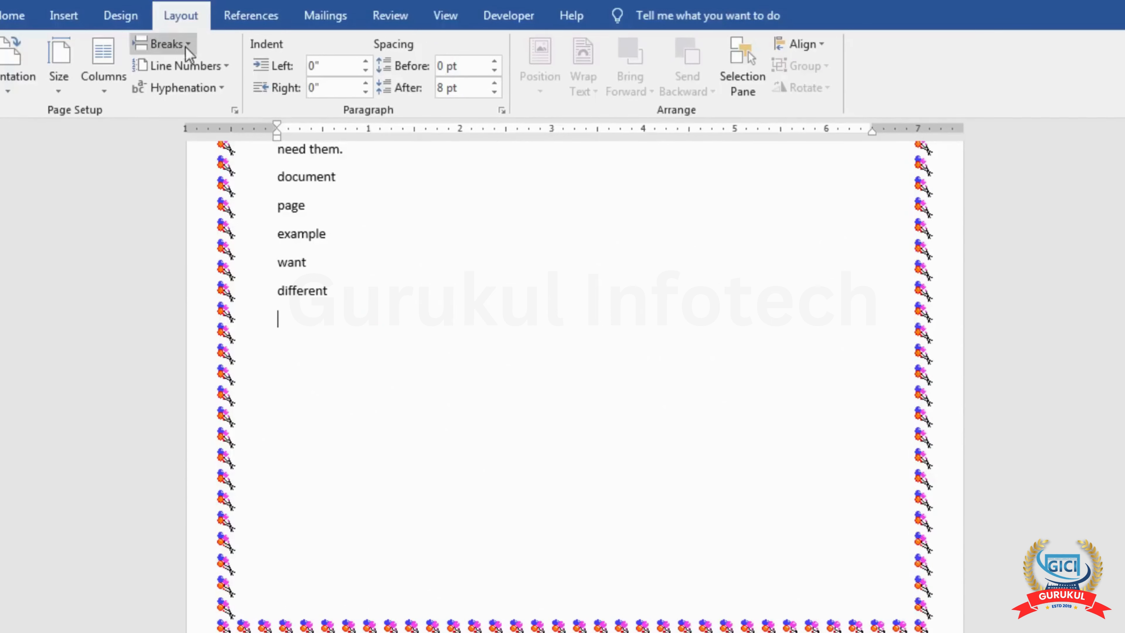
left_click(185, 44)
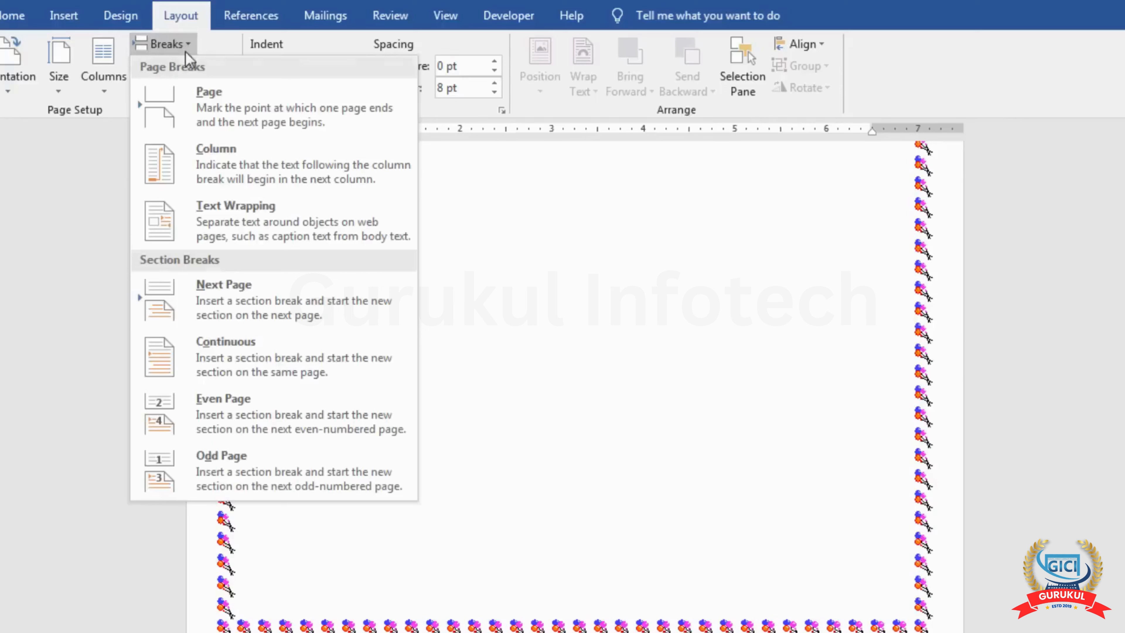
left_click(204, 308)
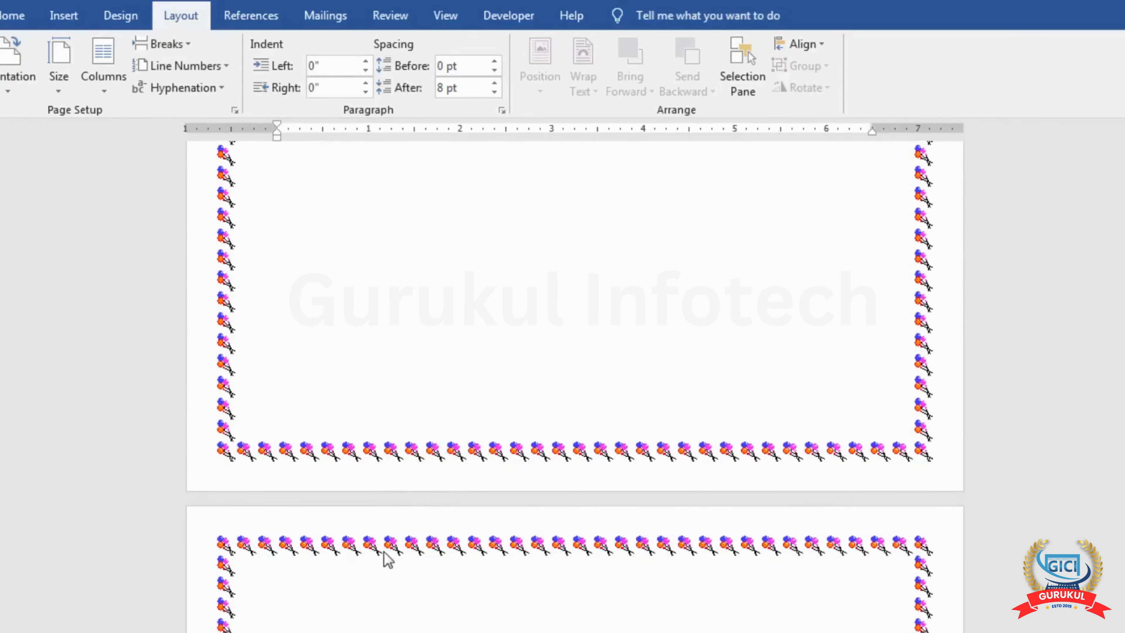
scroll(383, 551, "down", 3)
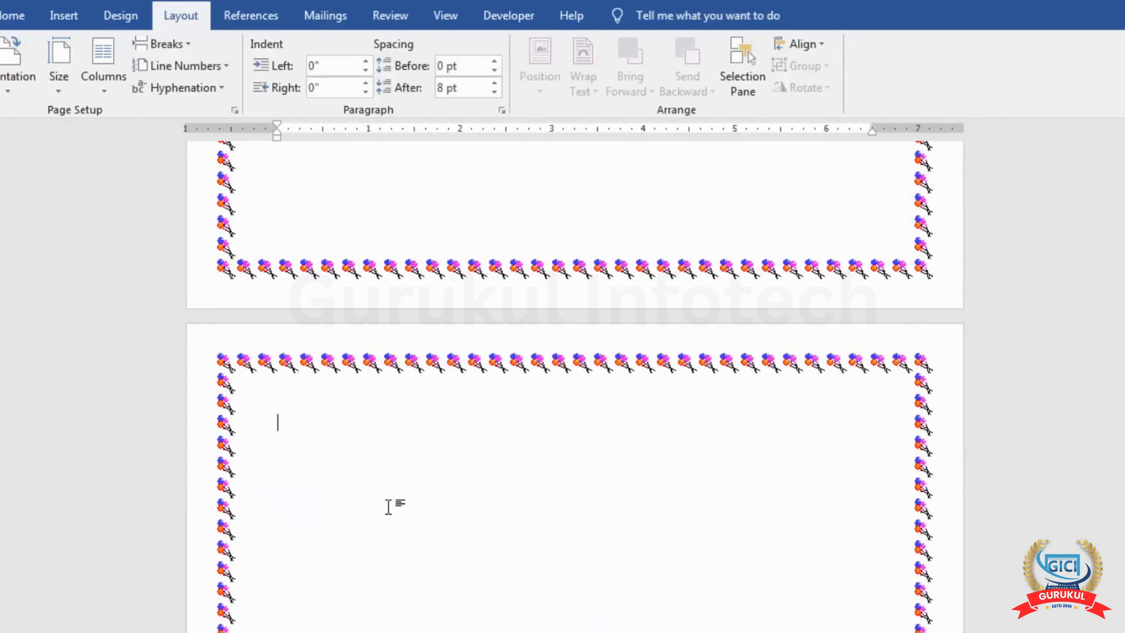
scroll(389, 505, "down", 3)
scroll(461, 375, "up", 3)
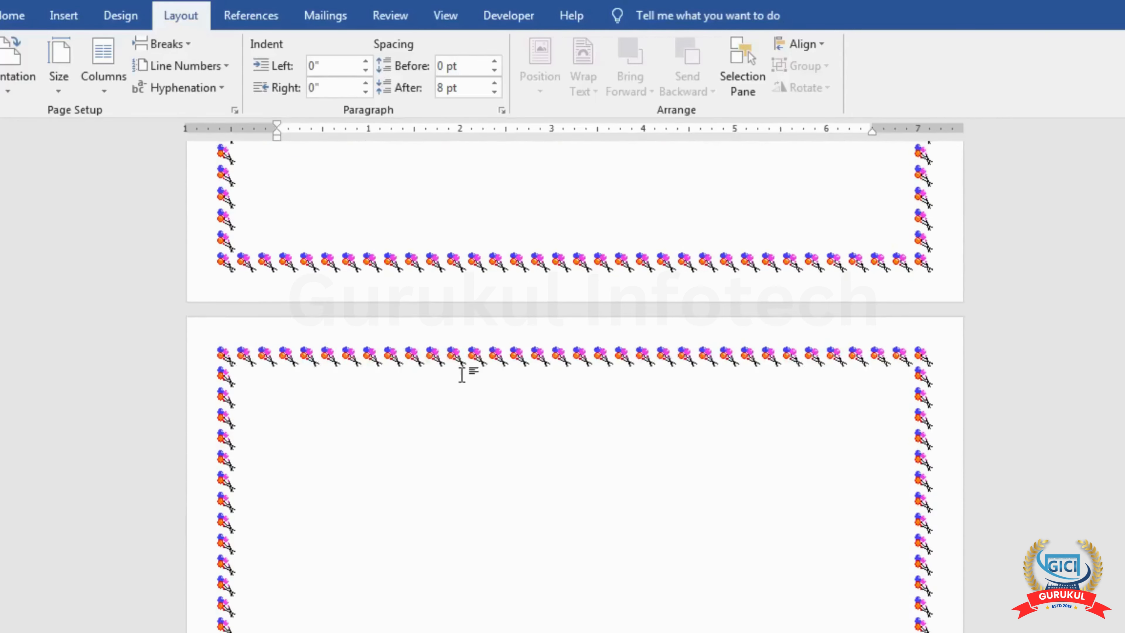
scroll(462, 372, "down", 5)
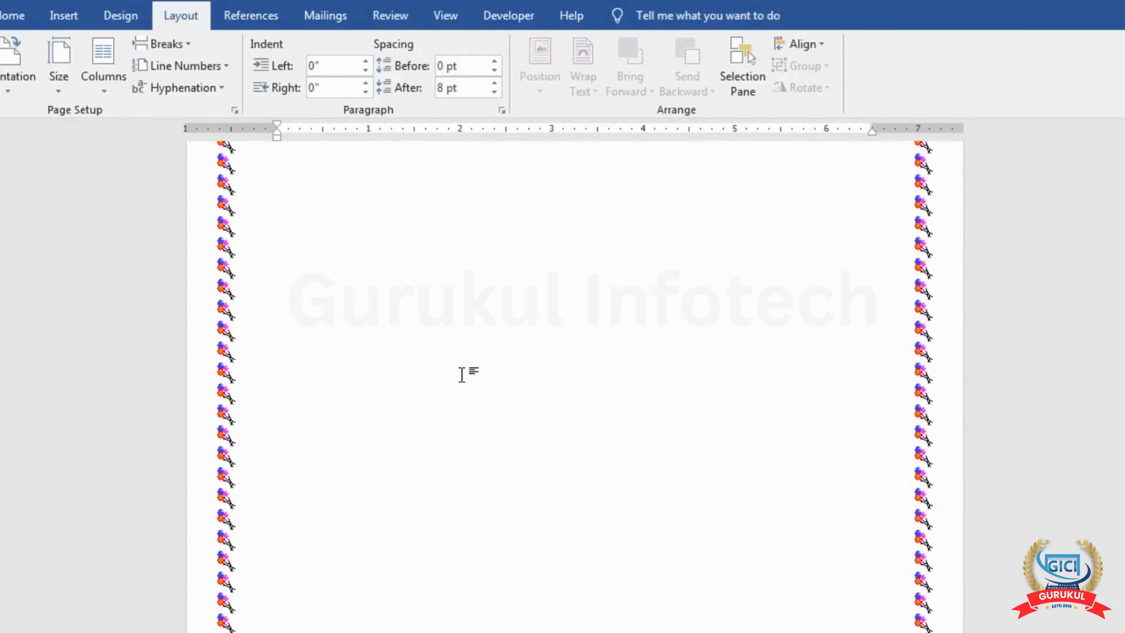
Change the page border art to the green trees and set its width to 23 pt.
left_click(121, 16)
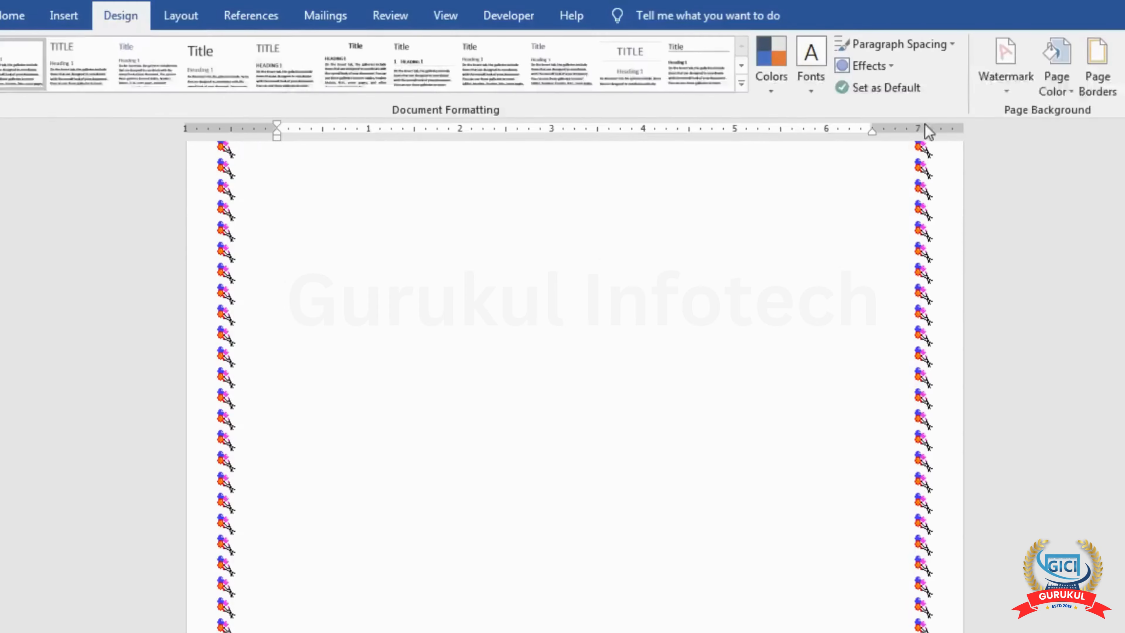
left_click(1095, 84)
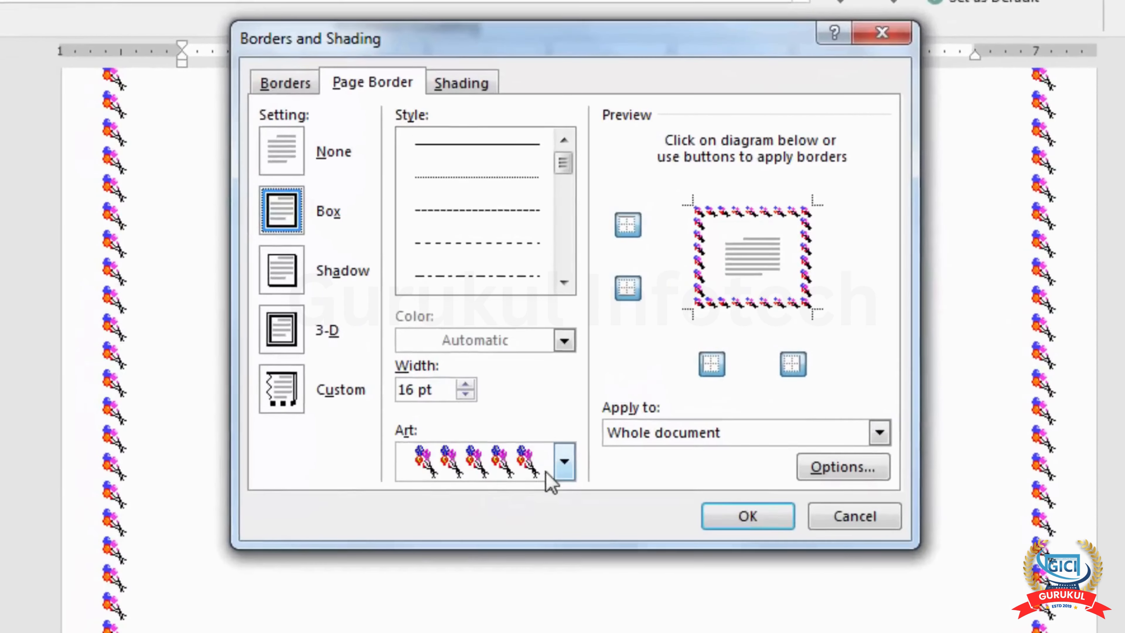
left_click(564, 462)
left_click(478, 501)
left_click(467, 395)
left_click(467, 395)
left_click(466, 395)
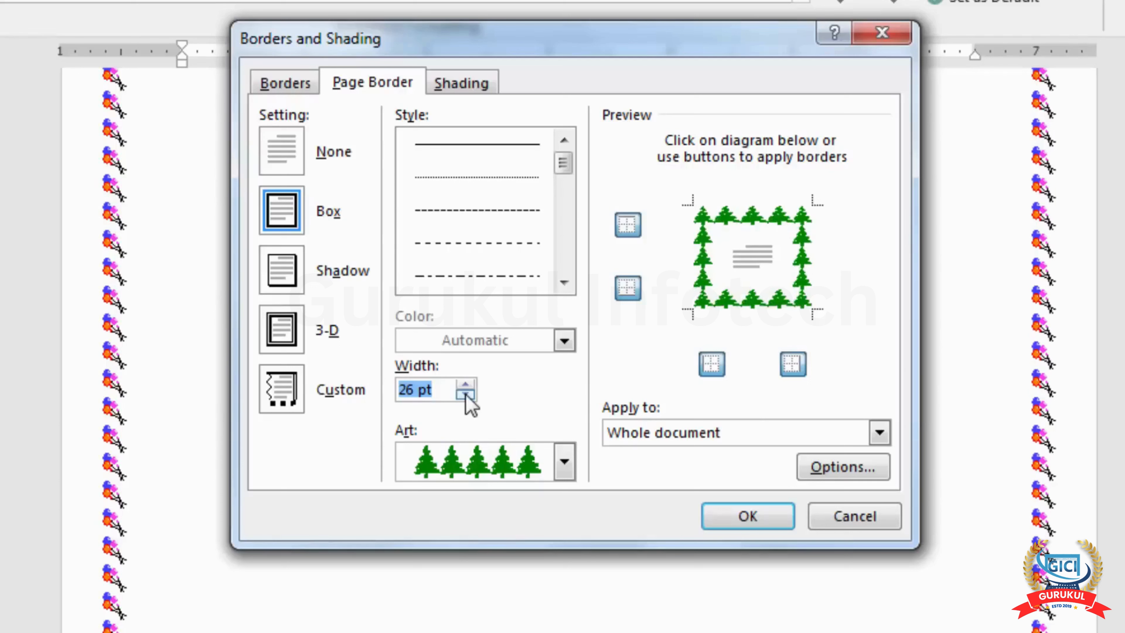
left_click(466, 395)
left_click(467, 394)
Apply the tree border to this section only and compare it with the first page's border.
left_click(879, 432)
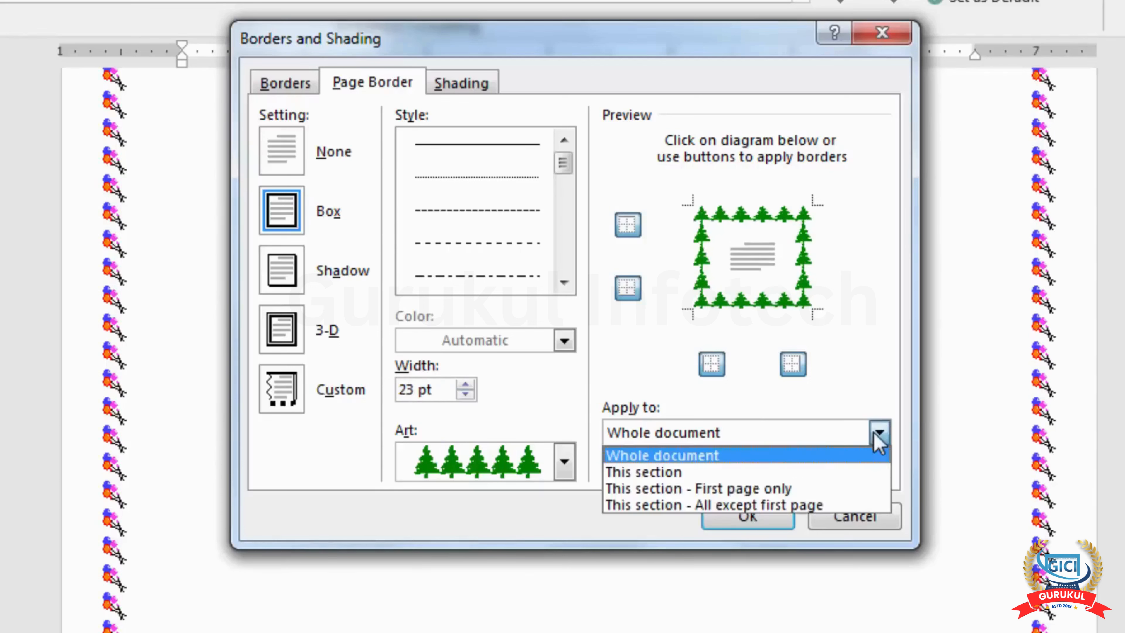
left_click(720, 470)
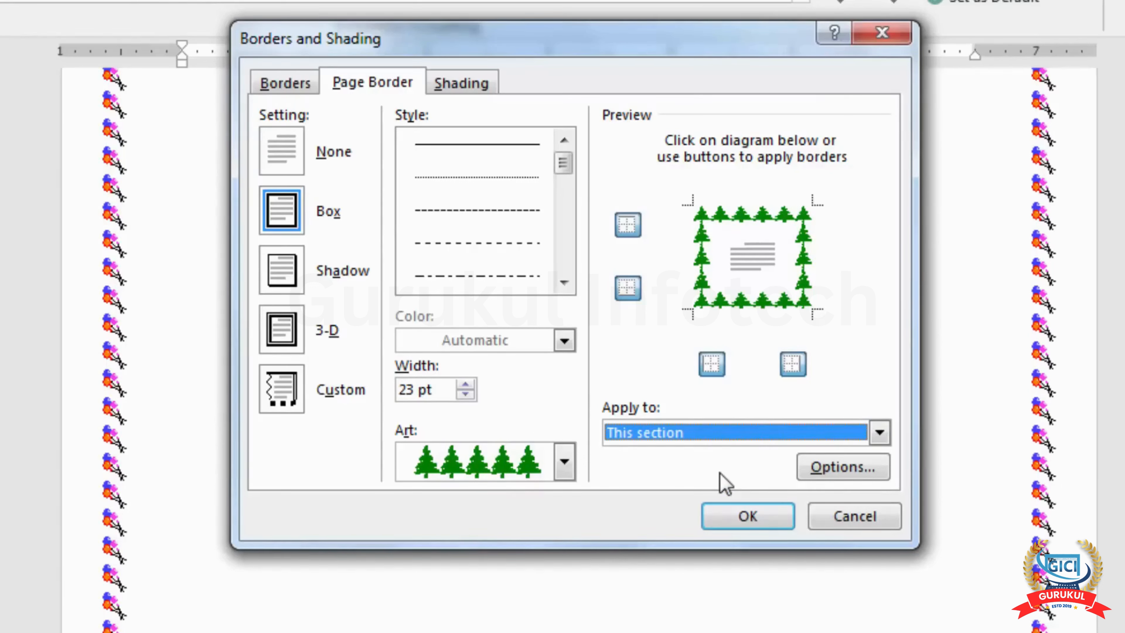
left_click(730, 522)
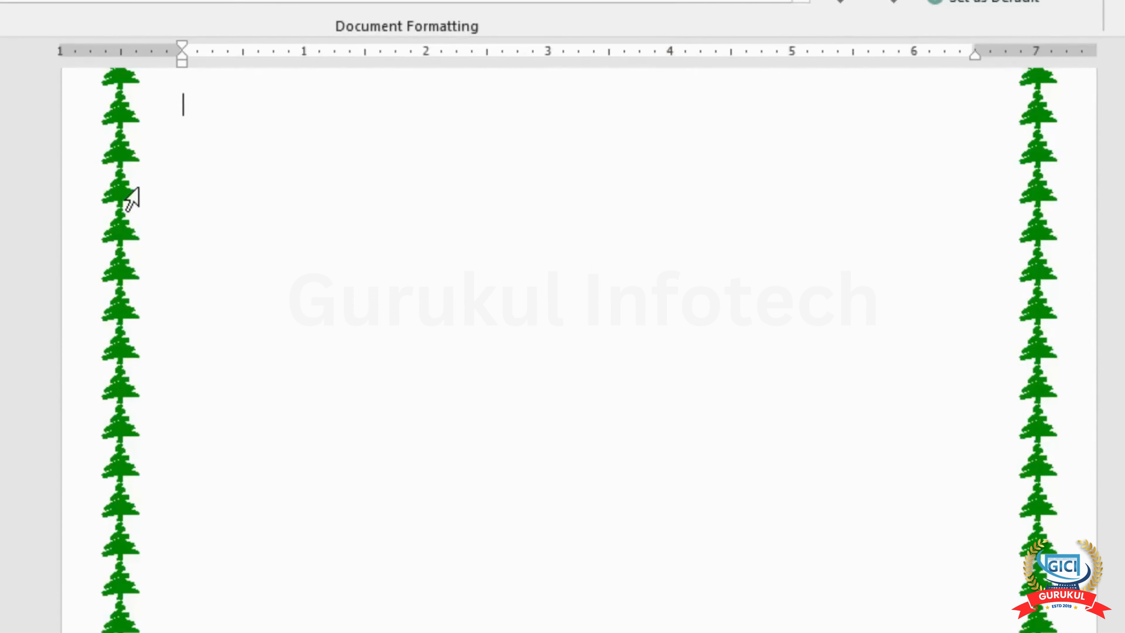
scroll(782, 383, "up", 5)
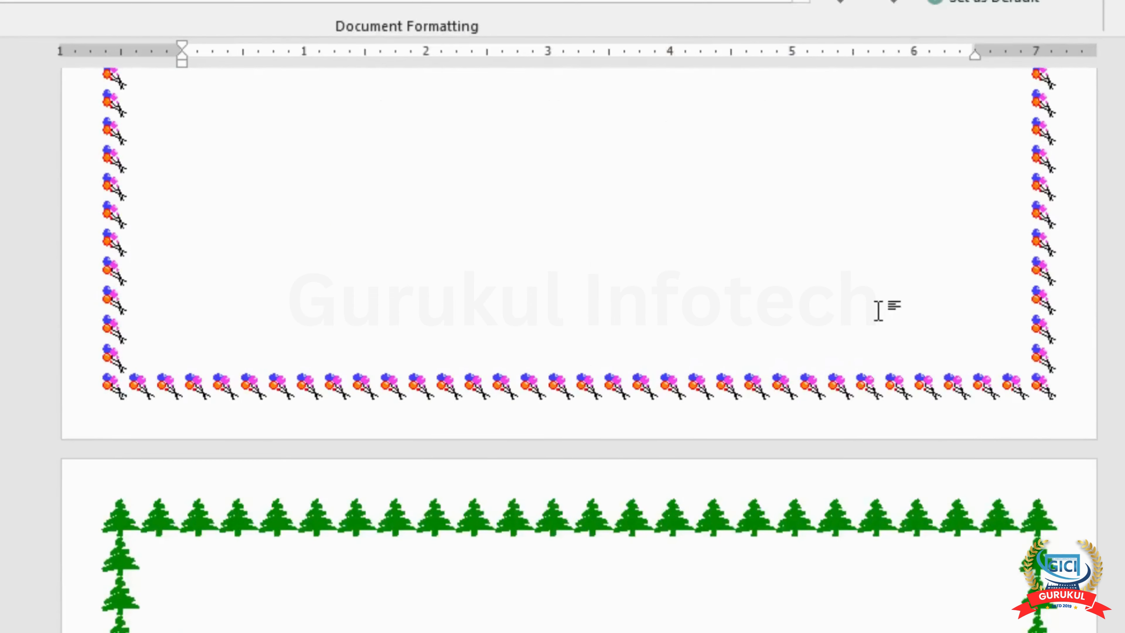
scroll(604, 281, "up", 15)
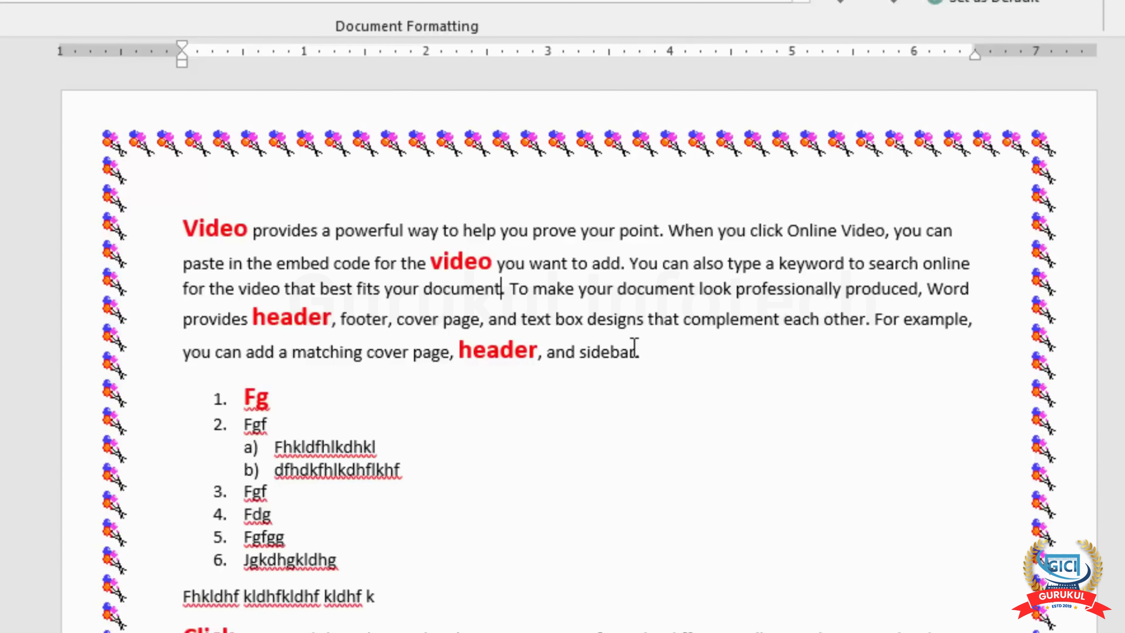
Preview both pages for printing, look through the margin, paper and layout settings, and return to the document.
key("ctrl+p")
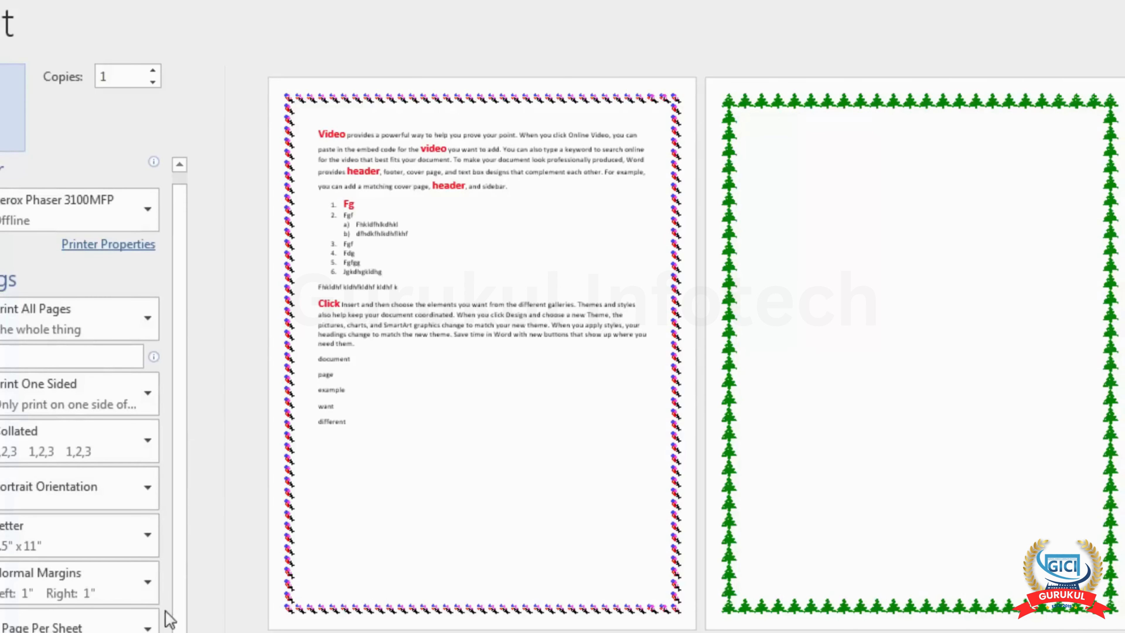
left_click(125, 632)
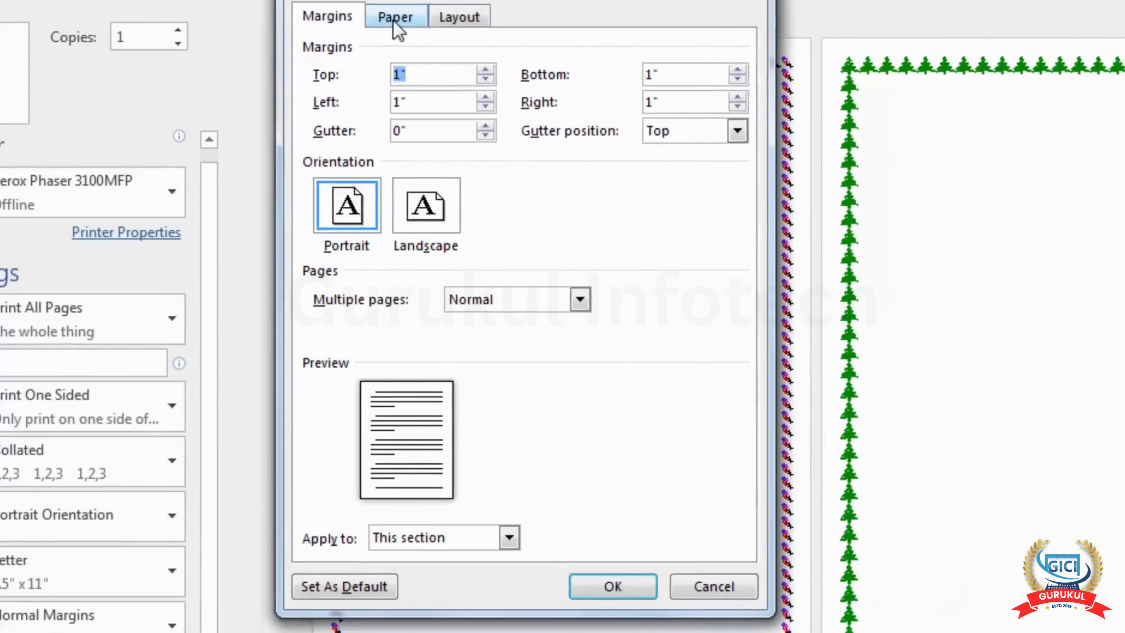
left_click(339, 63)
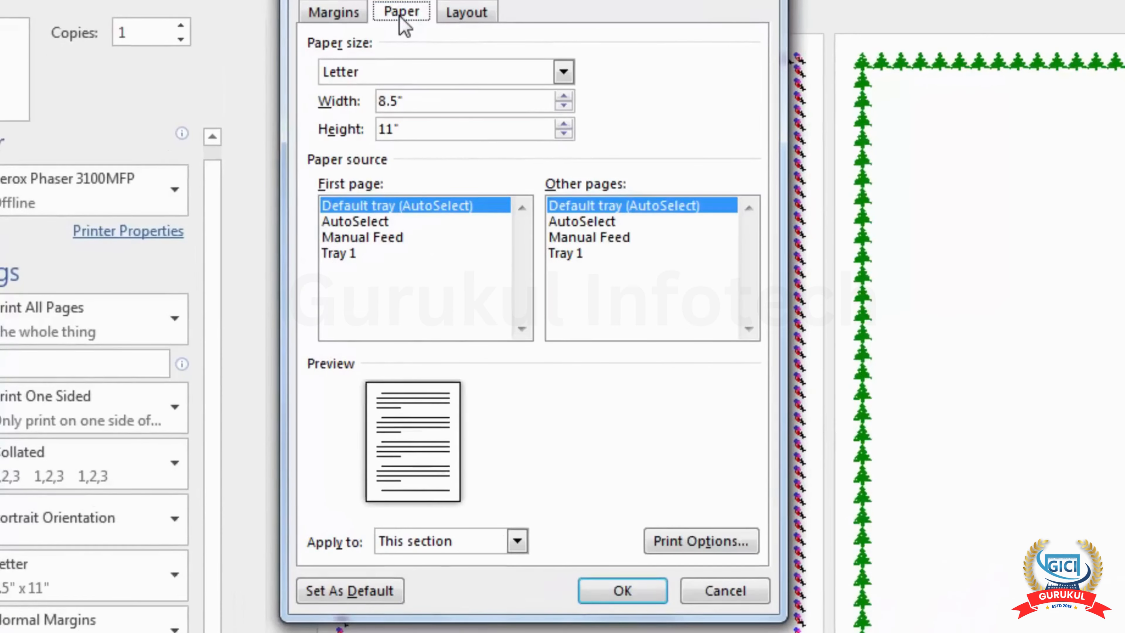
left_click(466, 18)
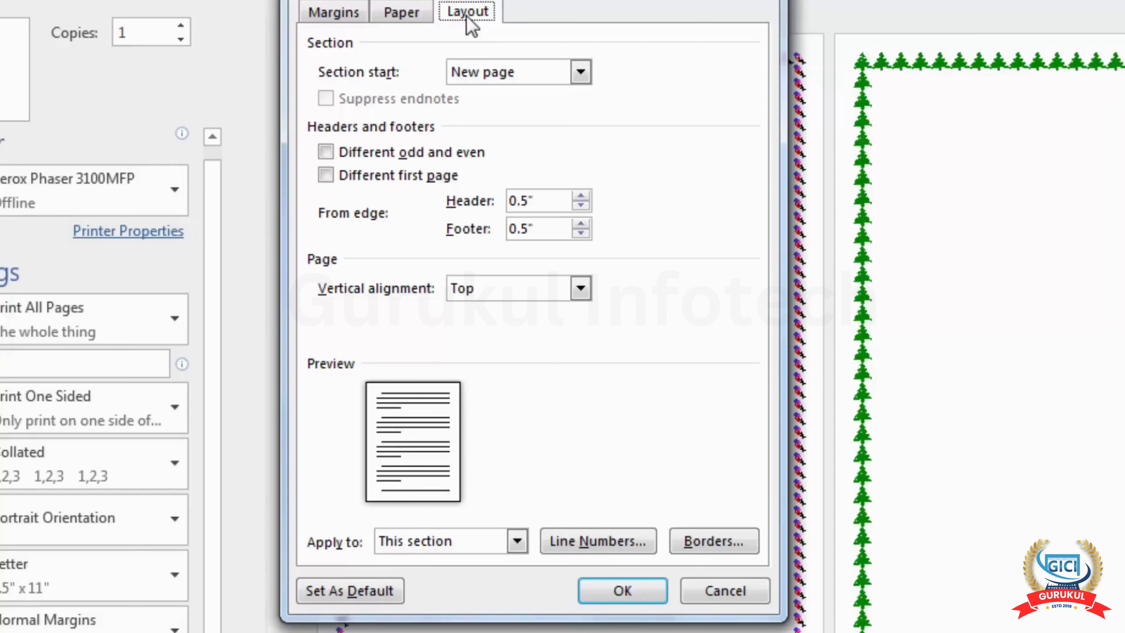
left_click(714, 595)
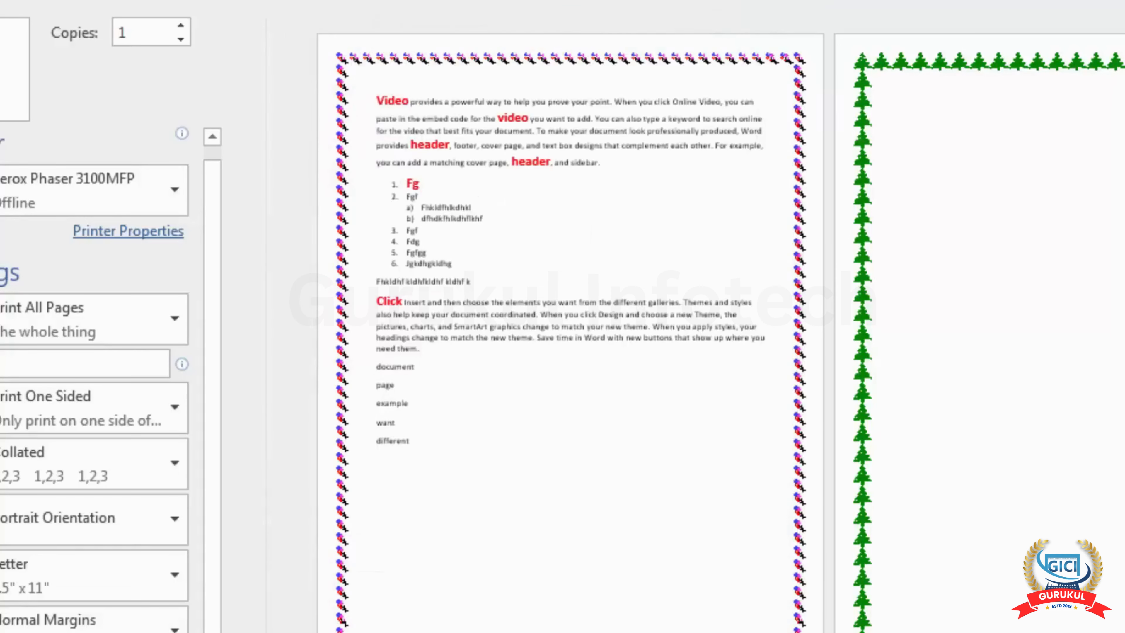
key("Escape")
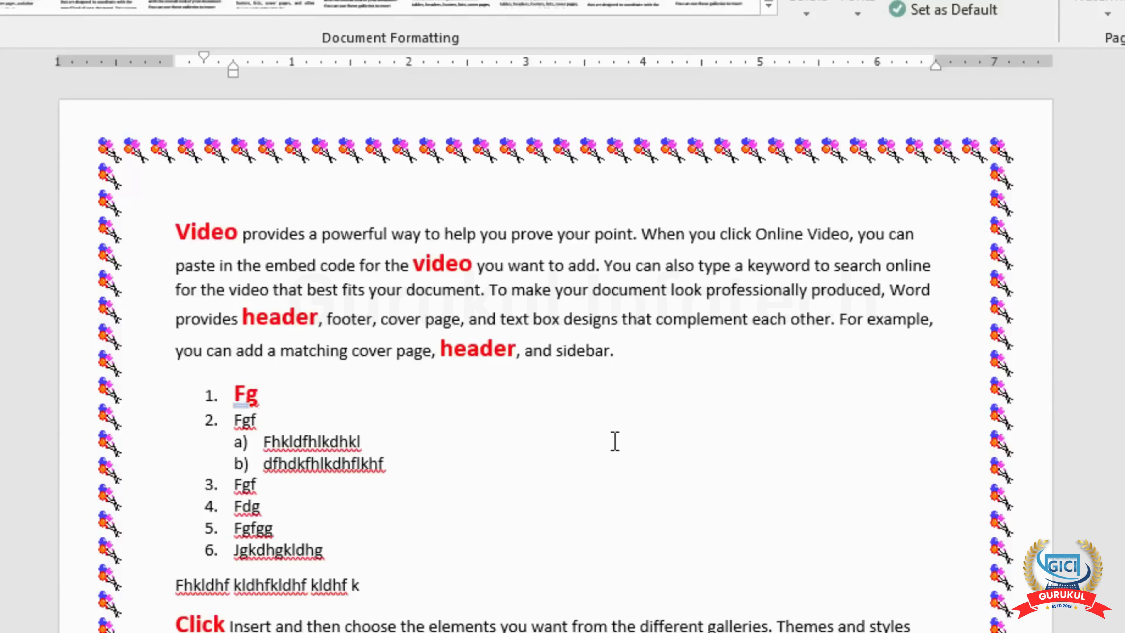
Create a blank document and make a one-row, four-column table from a line of hyphens separated by plus signs.
key("ctrl+n")
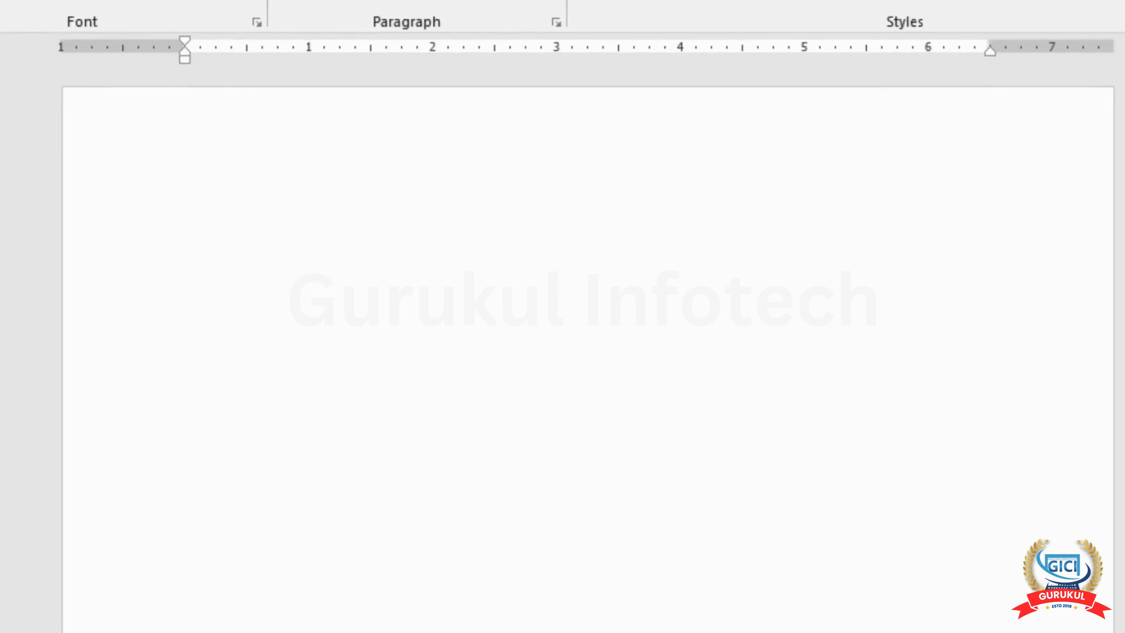
key("alt+n")
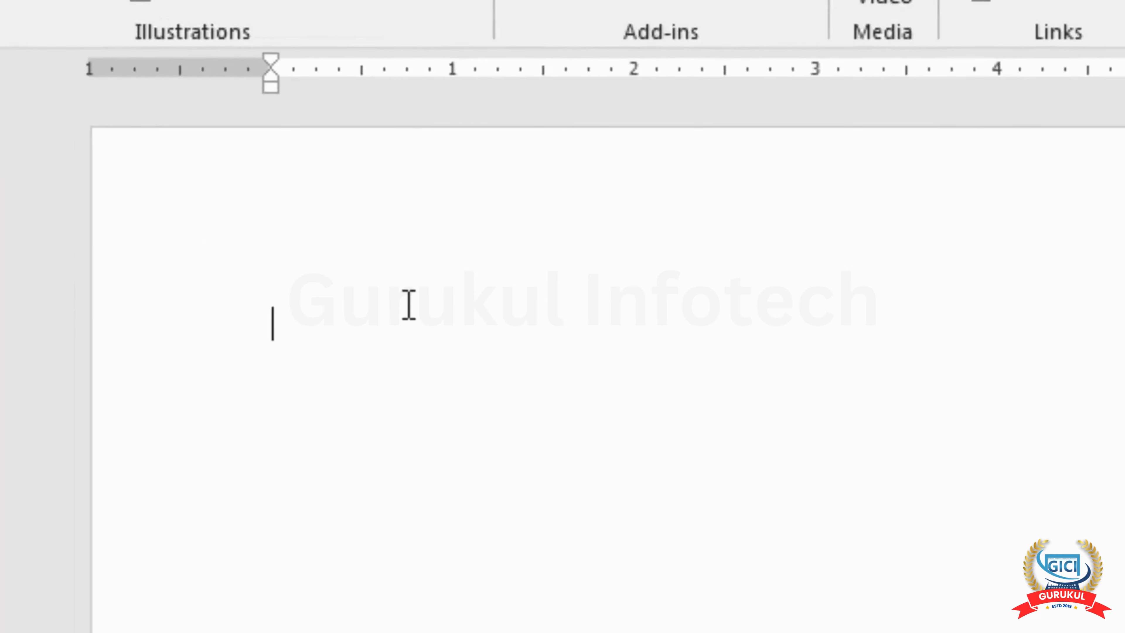
type("+-------------------------------------------")
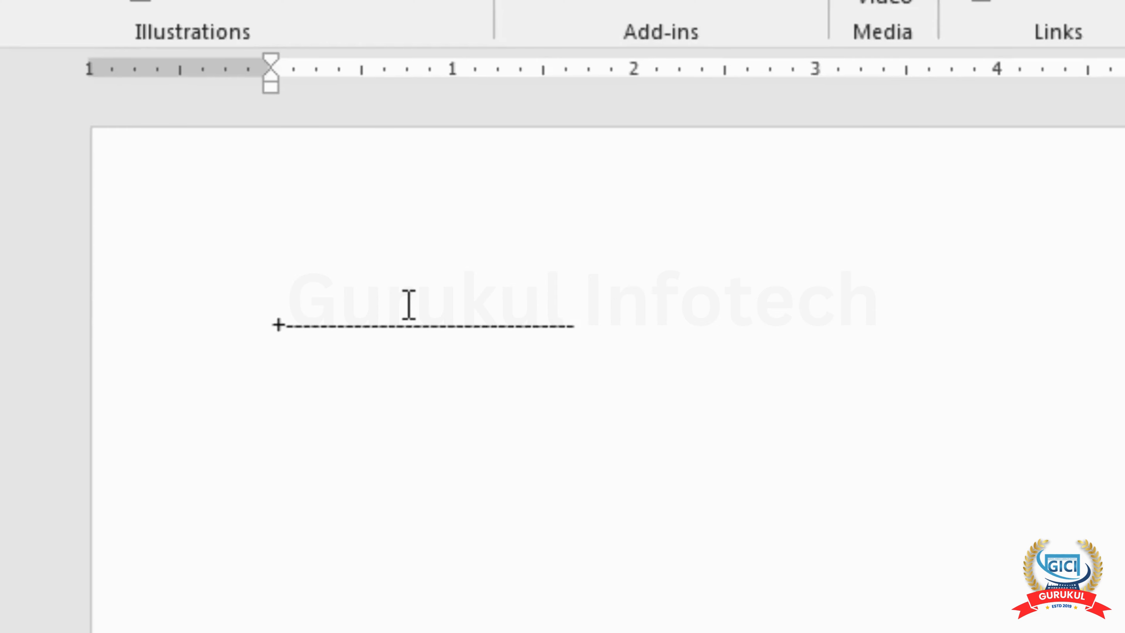
type("+--------------------")
type("-----------------------------------+-")
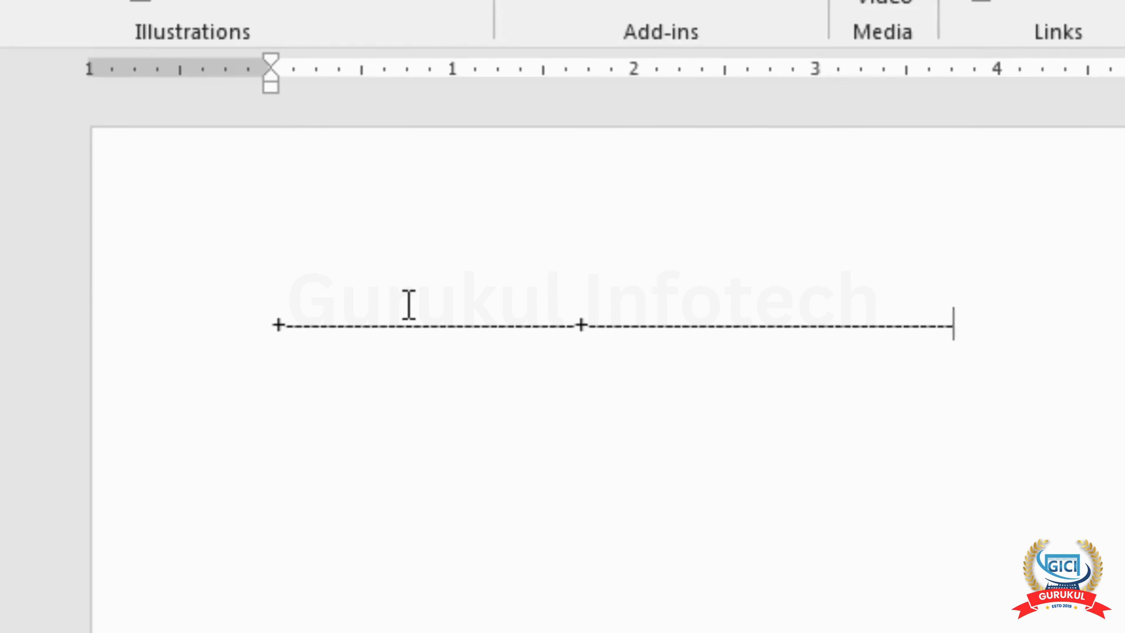
type("--------------------------+-")
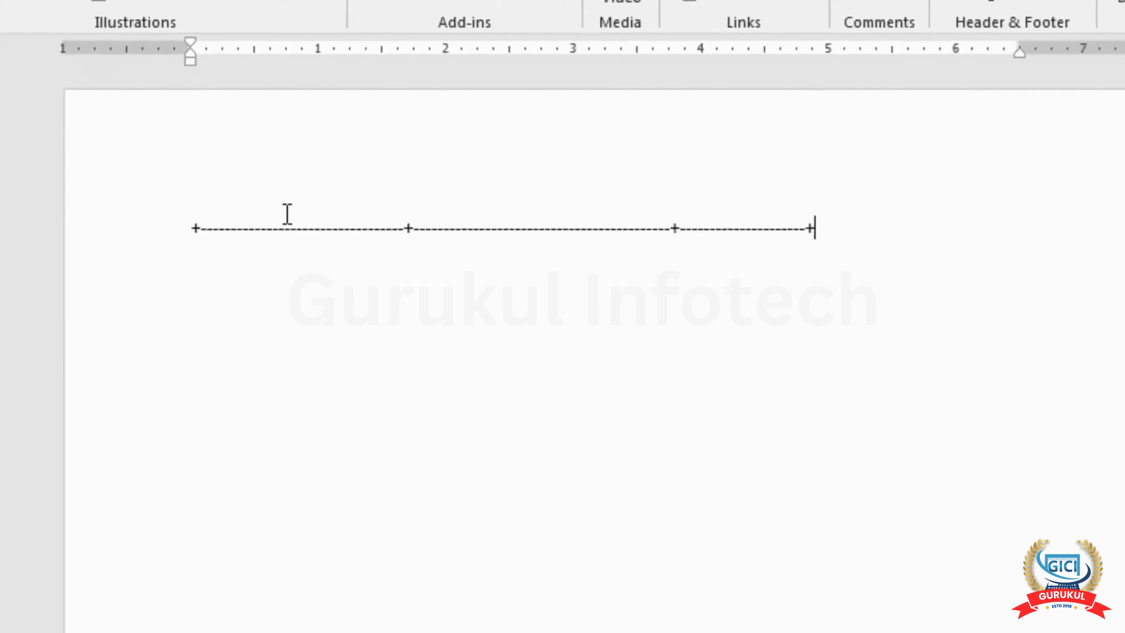
type("--------------------------------+")
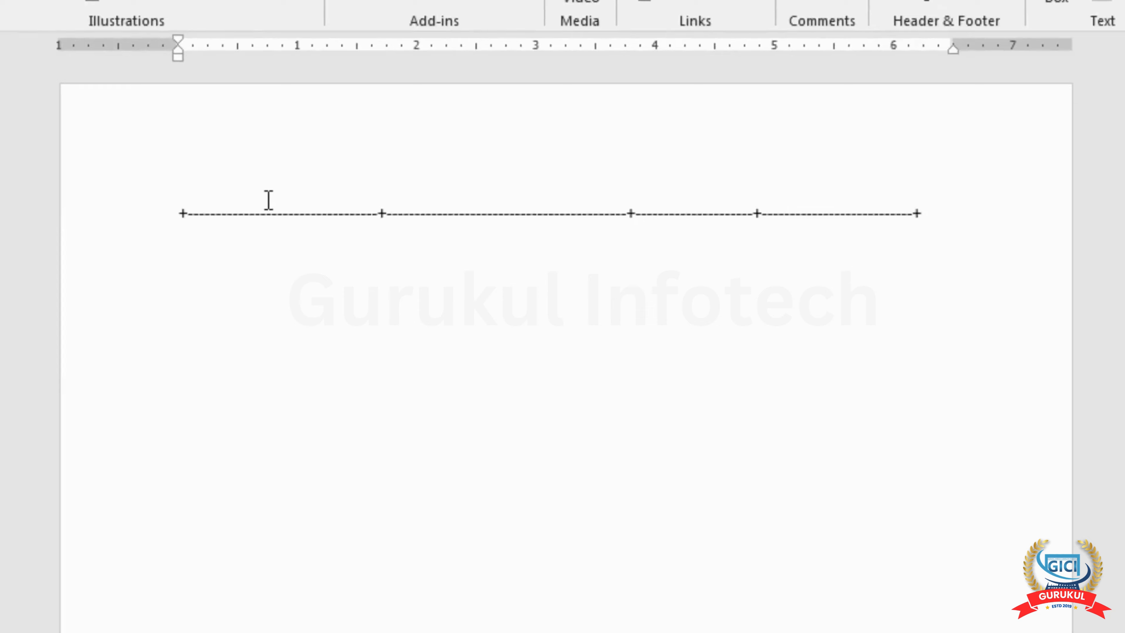
key("Return")
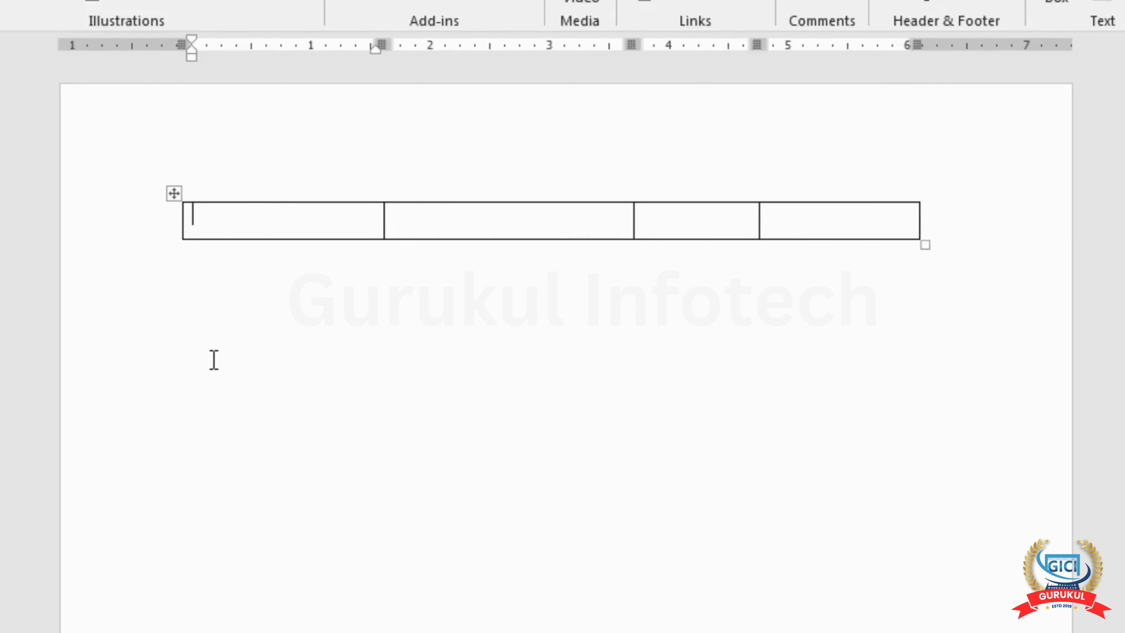
Add a second row to the end of the four-column table.
key("Tab")
key("Tab")
key("Tab")
key("Tab")
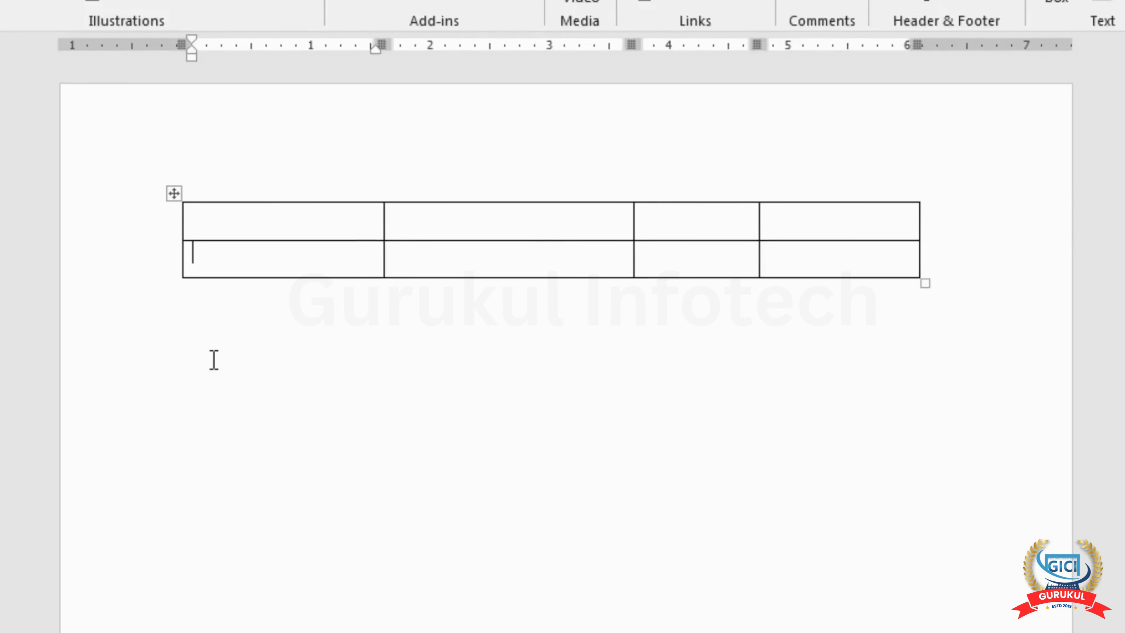
Append an empty third row to the end of the four-column table.
key("Tab")
key("Tab")
key("Tab")
key("Tab")
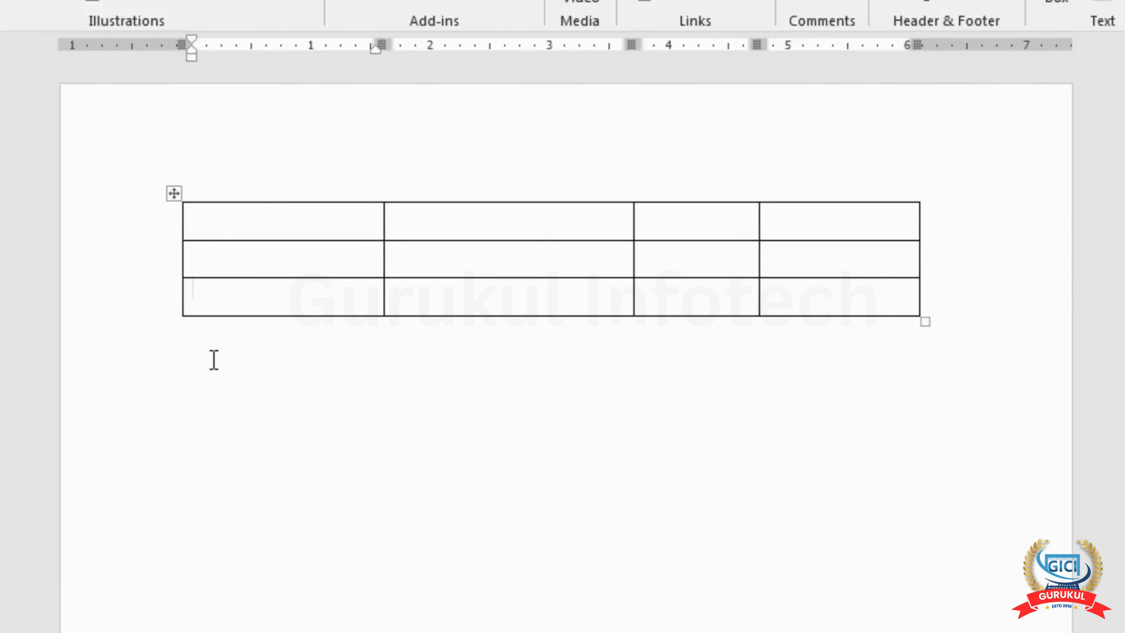
Undo the added rows, the table creation and the plus-and-dash line to get back to a blank page.
key("ctrl+z")
key("ctrl+z")
key("ctrl+z")
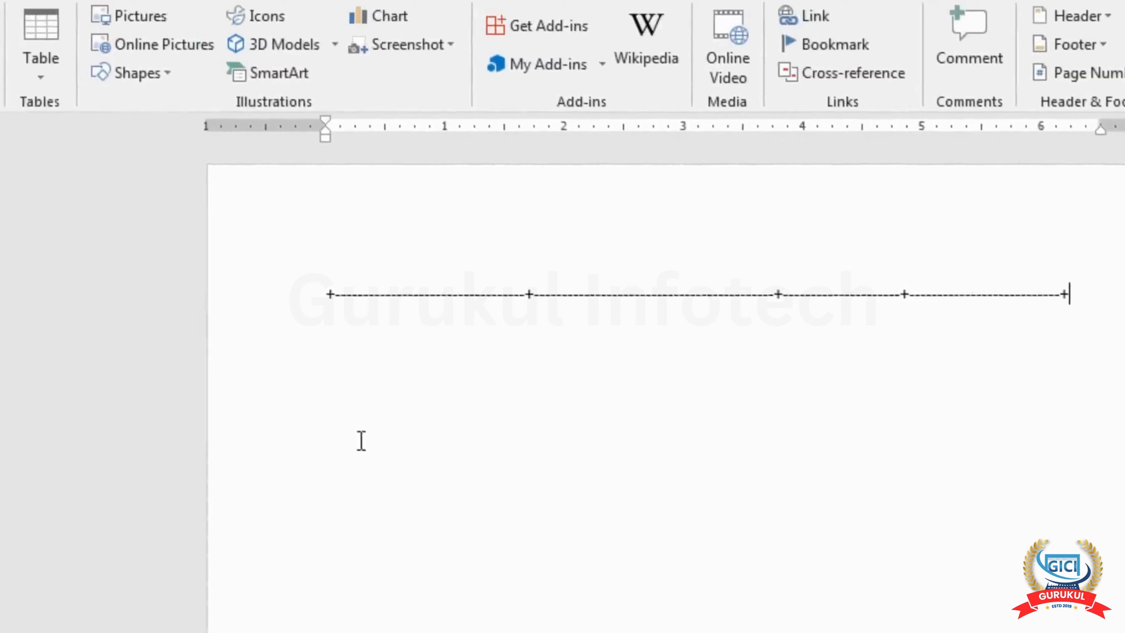
key("ctrl+z")
Try inserting a table with six columns and five rows, and undo the insertion.
left_click(38, 79)
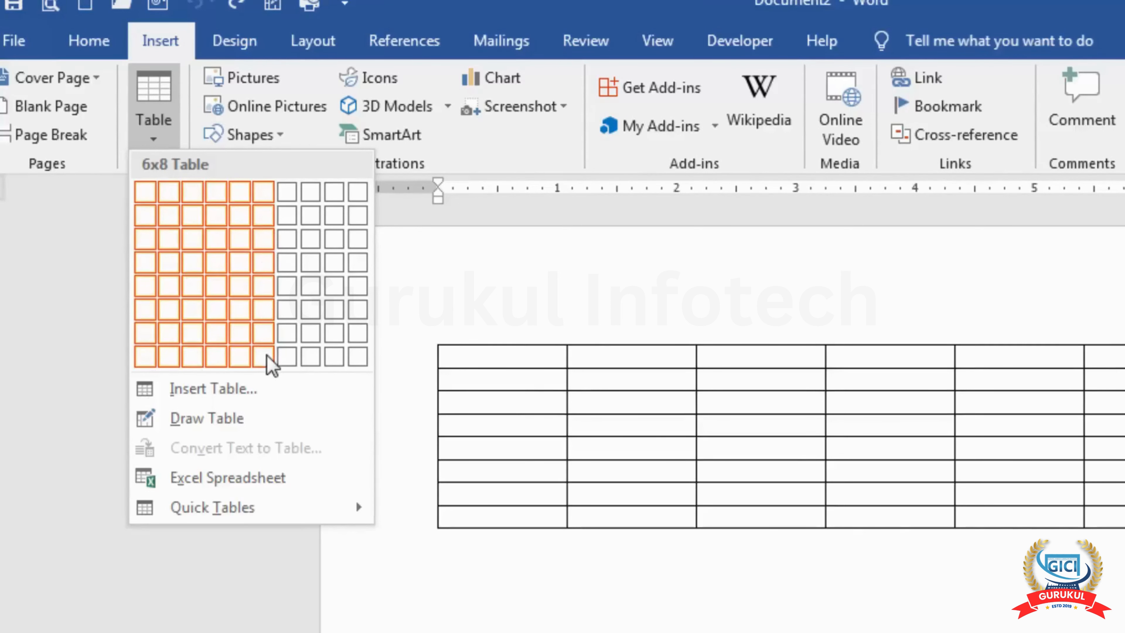
left_click(267, 294)
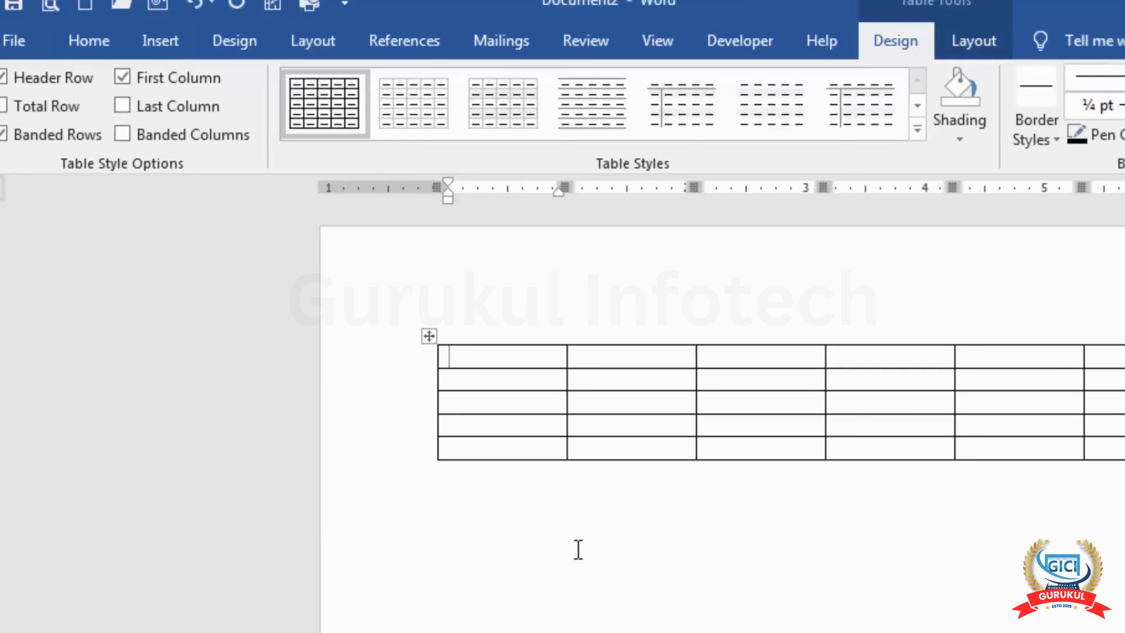
key("ctrl+z")
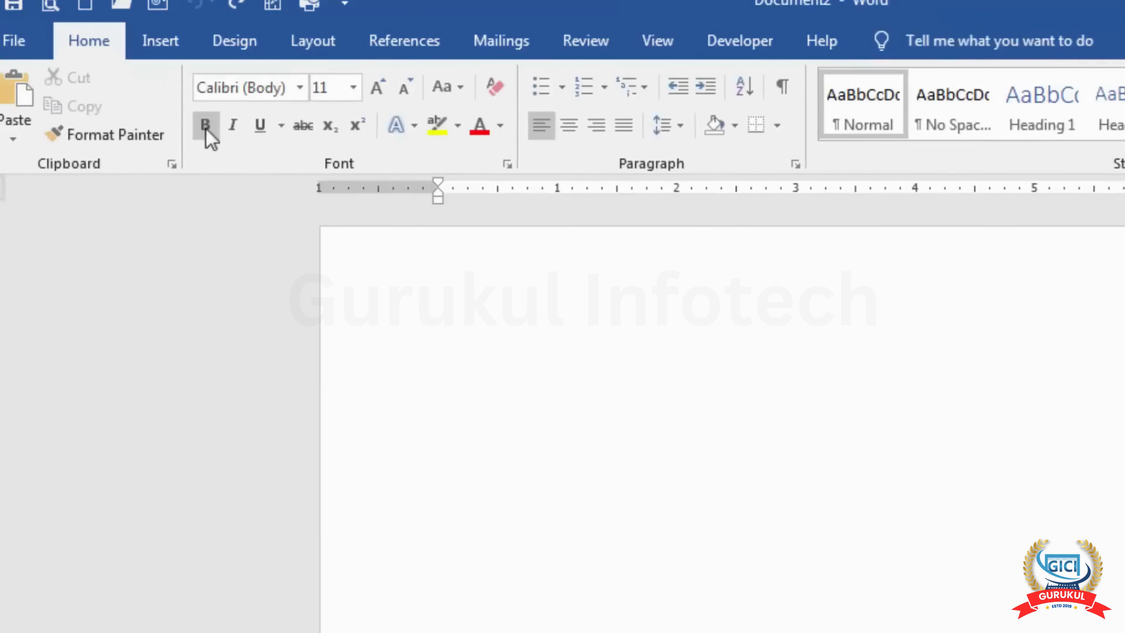
Insert a table with 5 columns and 6 rows by specifying its dimensions, keeping the automatic fixed column width.
left_click(170, 42)
left_click(162, 141)
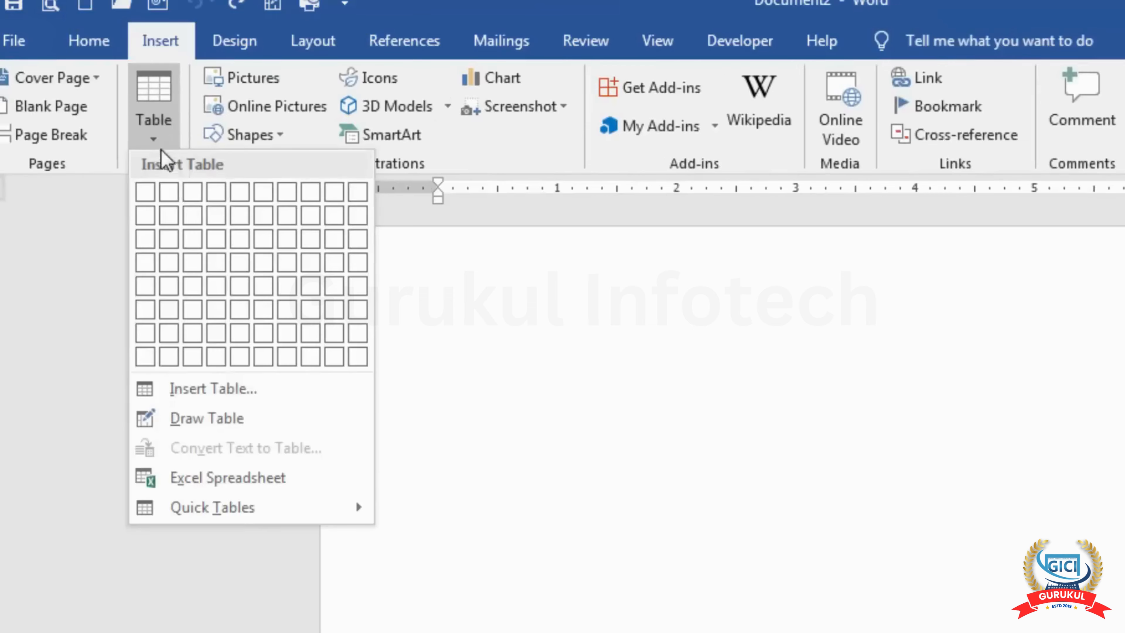
left_click(219, 390)
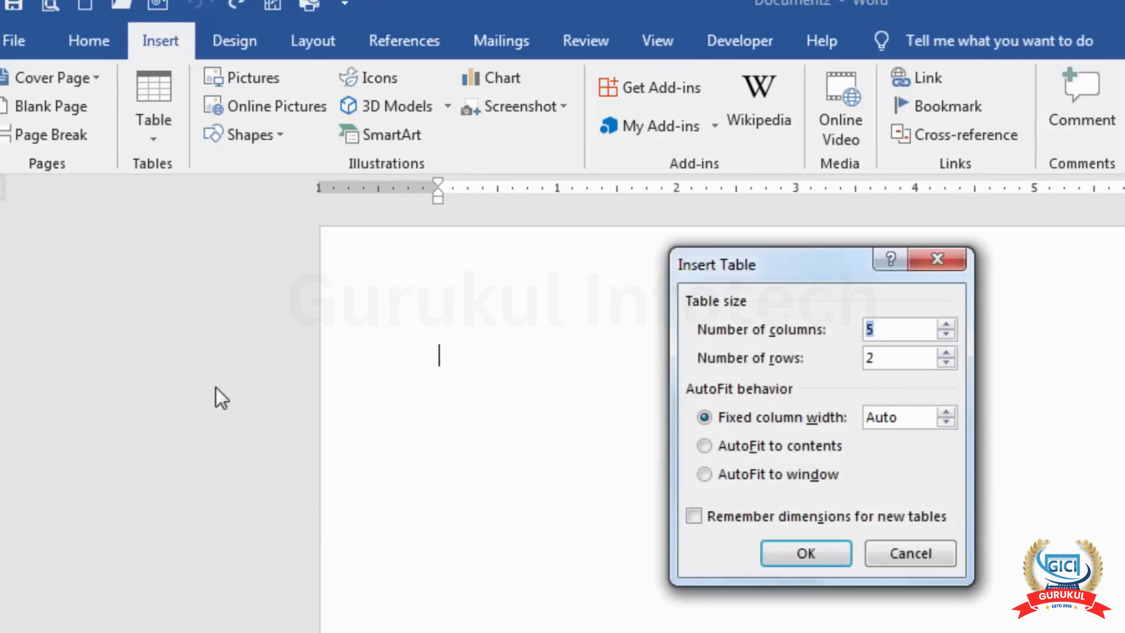
left_click(898, 330)
left_click(898, 356)
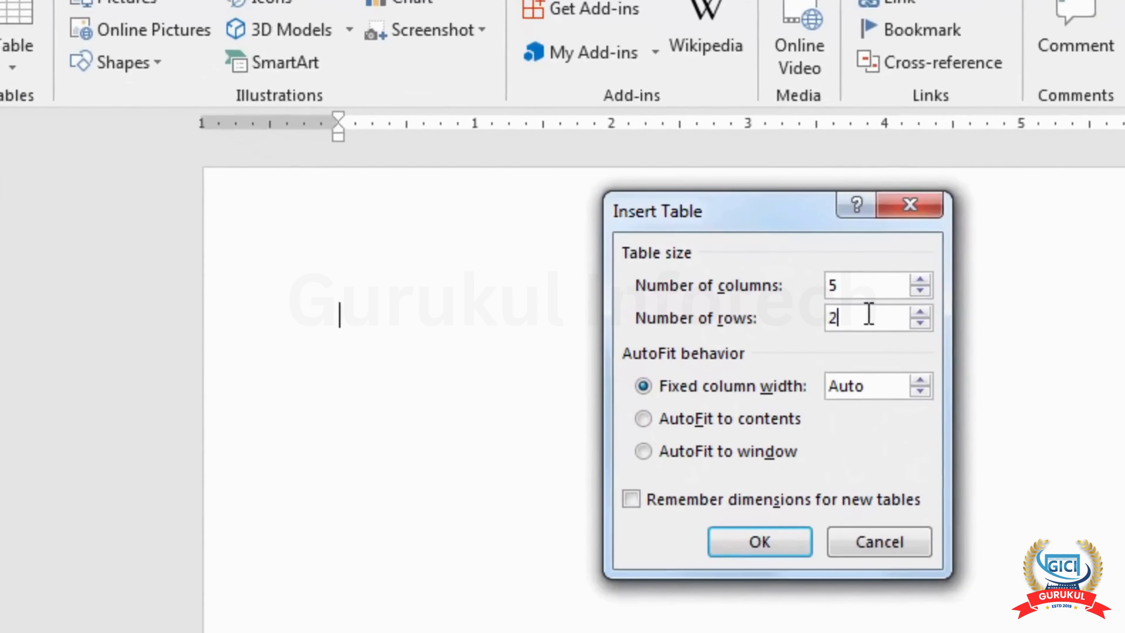
key("BackSpace")
type("6")
left_click(793, 553)
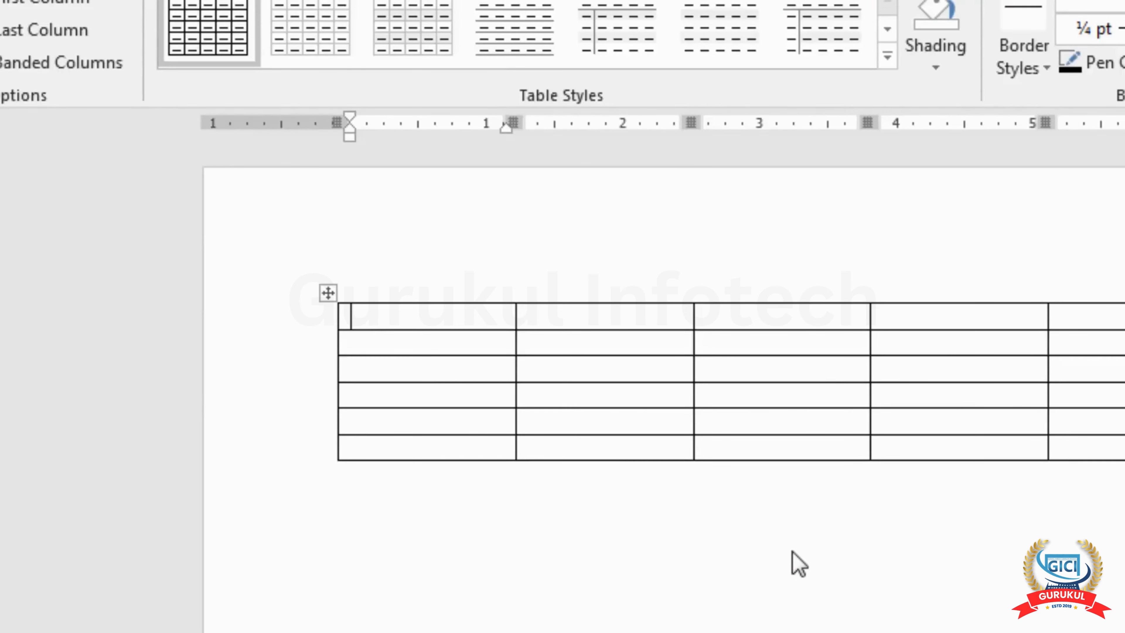
Fill the table's first five rows with sample numbers, beginning with 46465, 654, 654654, 4, 545 and ending with 454, 5, 454, 545, 54.
type("46465\t654\t654654\t4\t545\t45\t54\t4\t5")
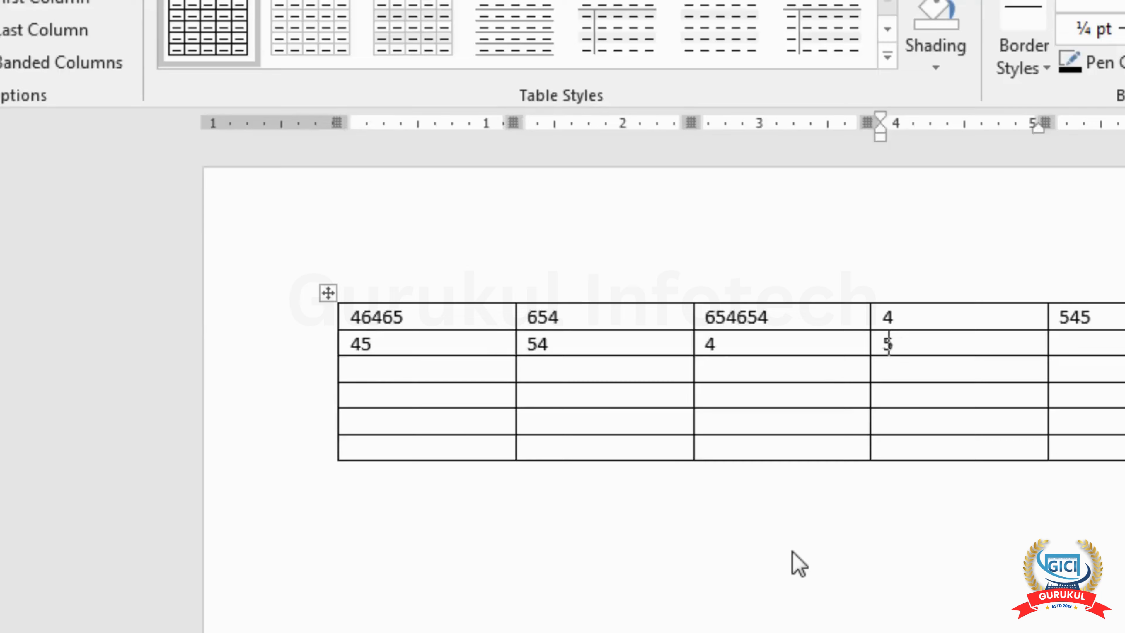
type("4\t54\t54\t54\t54545212\t121\t21\t21\t5\t45\t45\t45\t454\t5\t454\t")
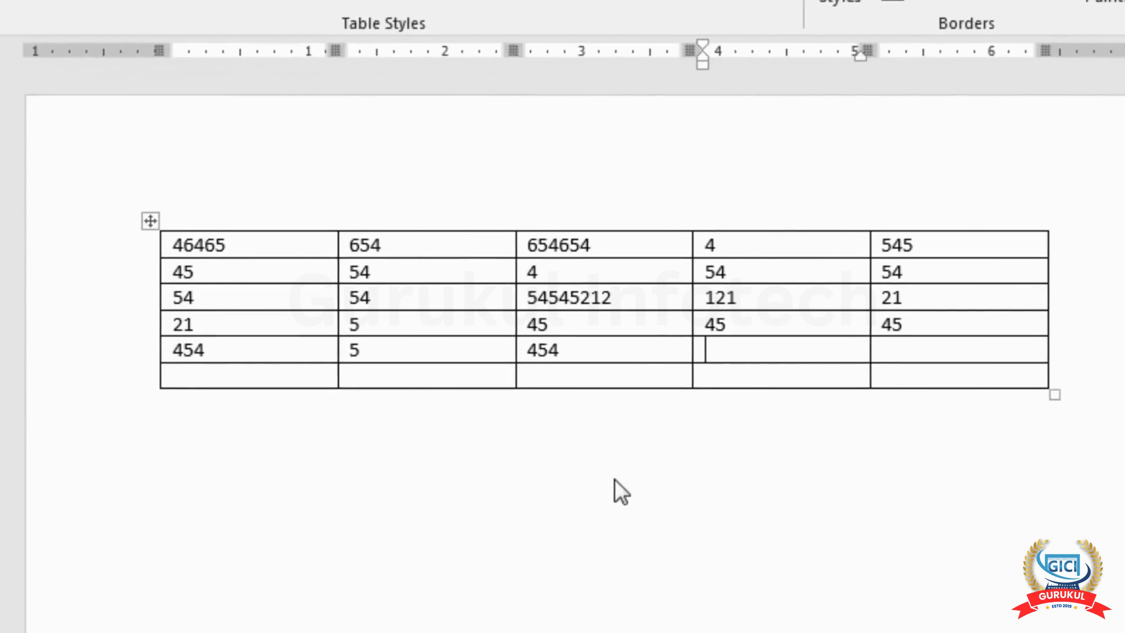
type("545")
key("Tab")
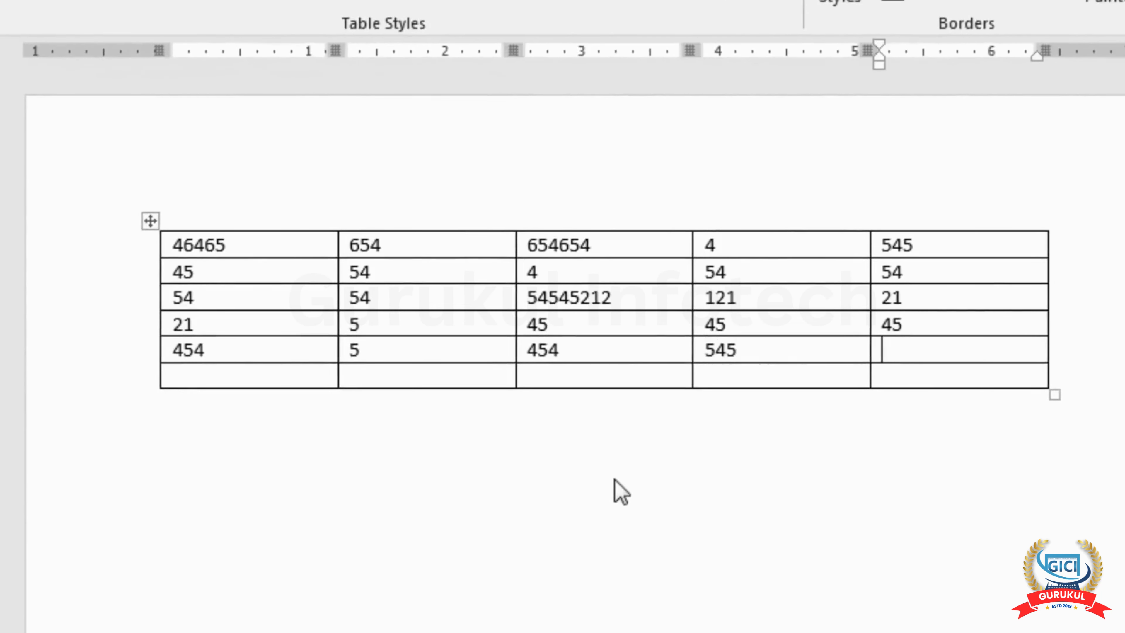
type("54")
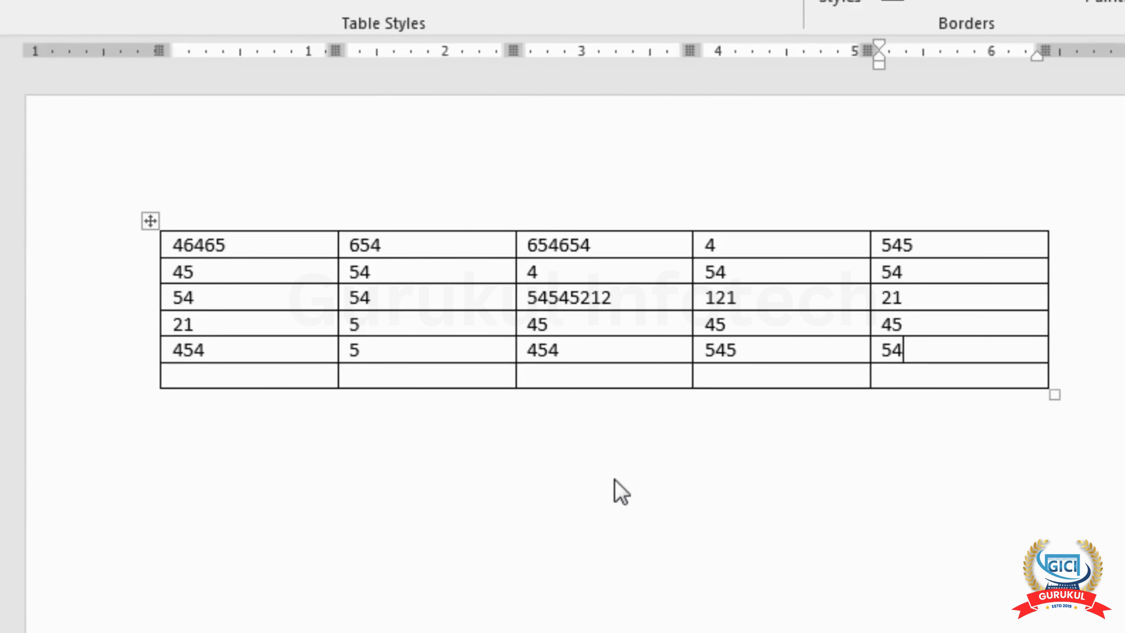
Step back cell by cell to the start of the fifth row and forward again to the first cell of the sixth row.
key("shift+Tab")
key("shift+Tab")
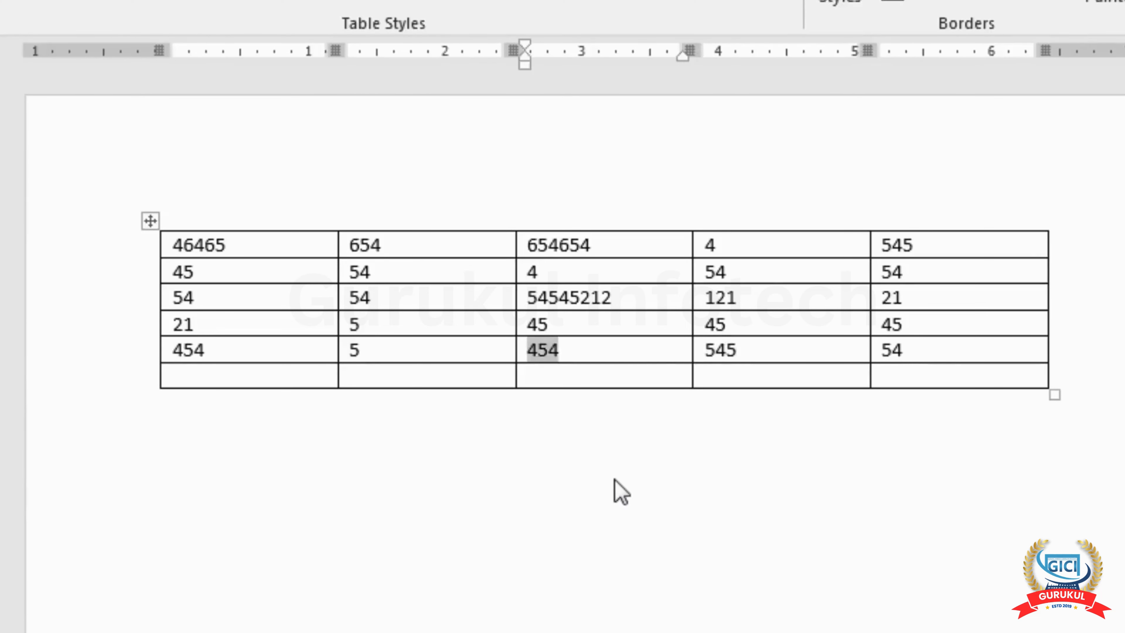
key("shift+Tab")
key("shift+Tab")
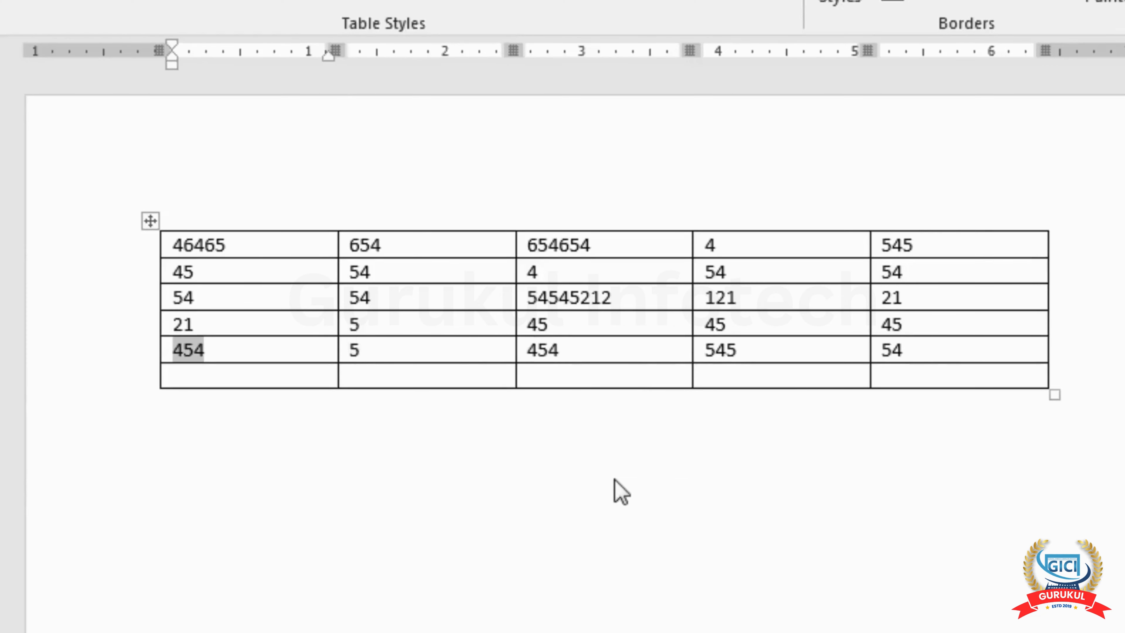
key("Tab")
key("Tab")
key("Tab")
key("Tab")
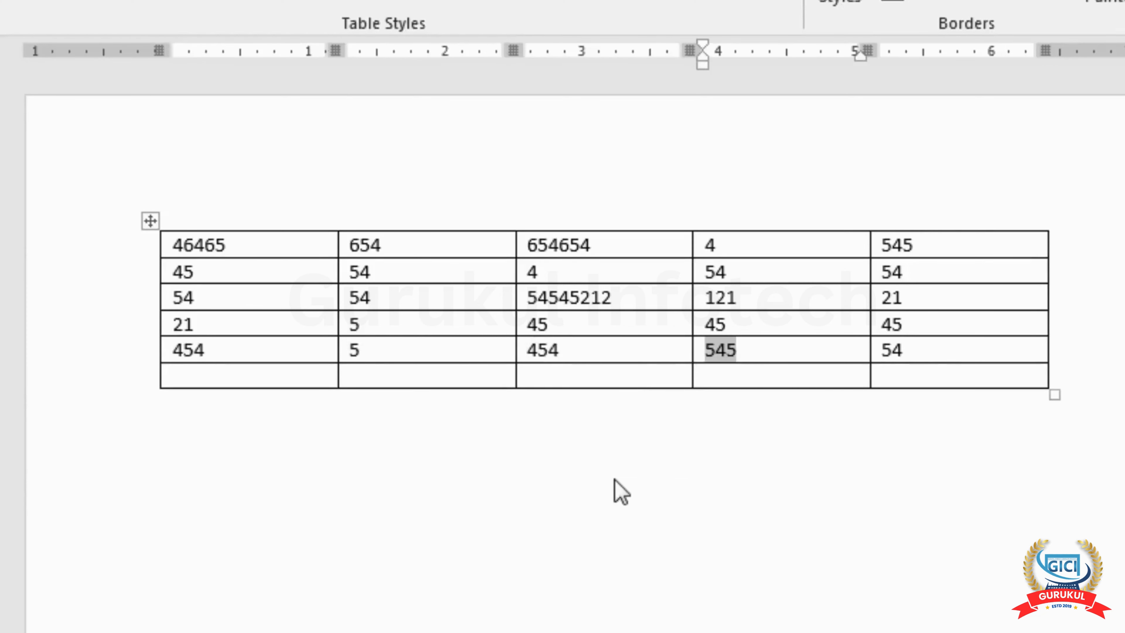
key("Tab")
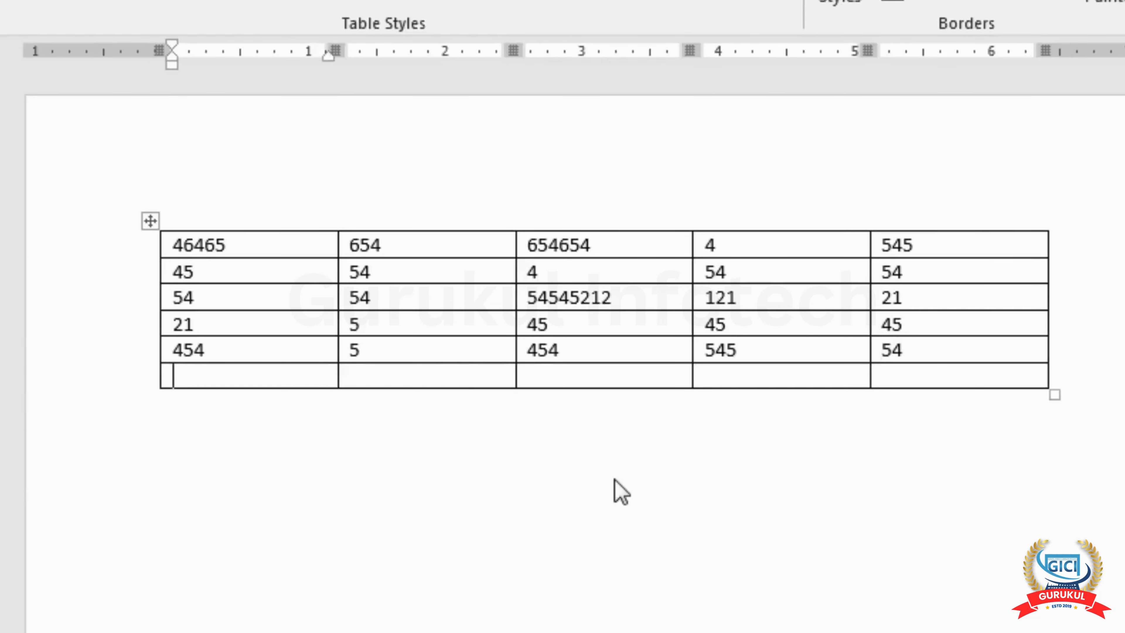
Fill the sixth row with 45, 54, 54, 54, 54 and append an empty seventh row to the table.
type("45")
key("Tab")
type("54")
key("Tab")
type("54")
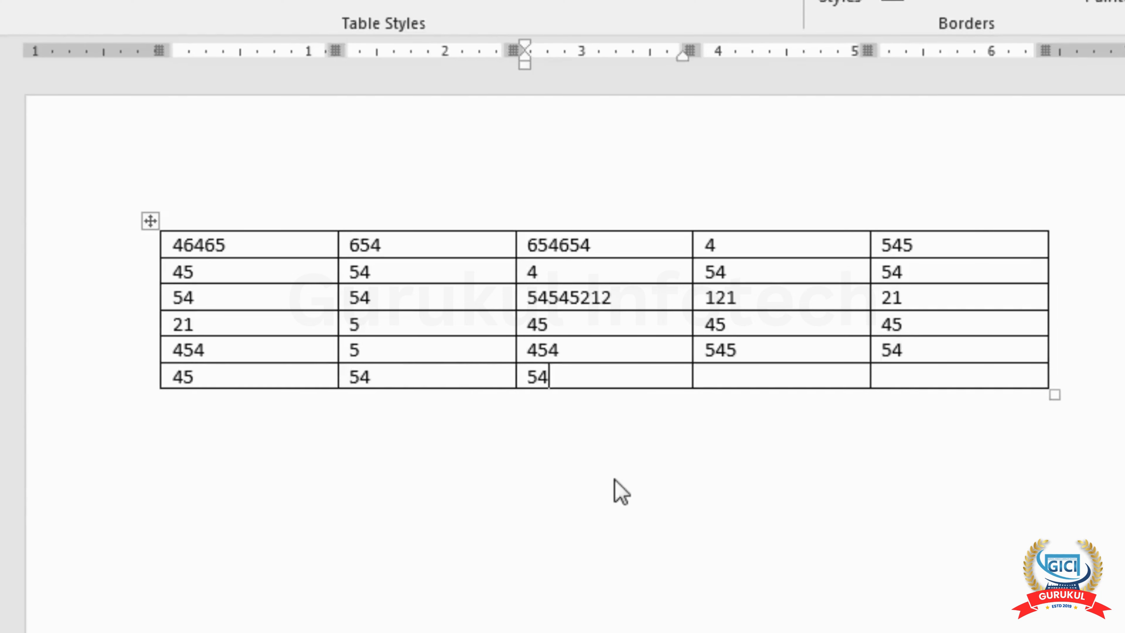
key("Tab")
type("54")
key("Tab")
type("54")
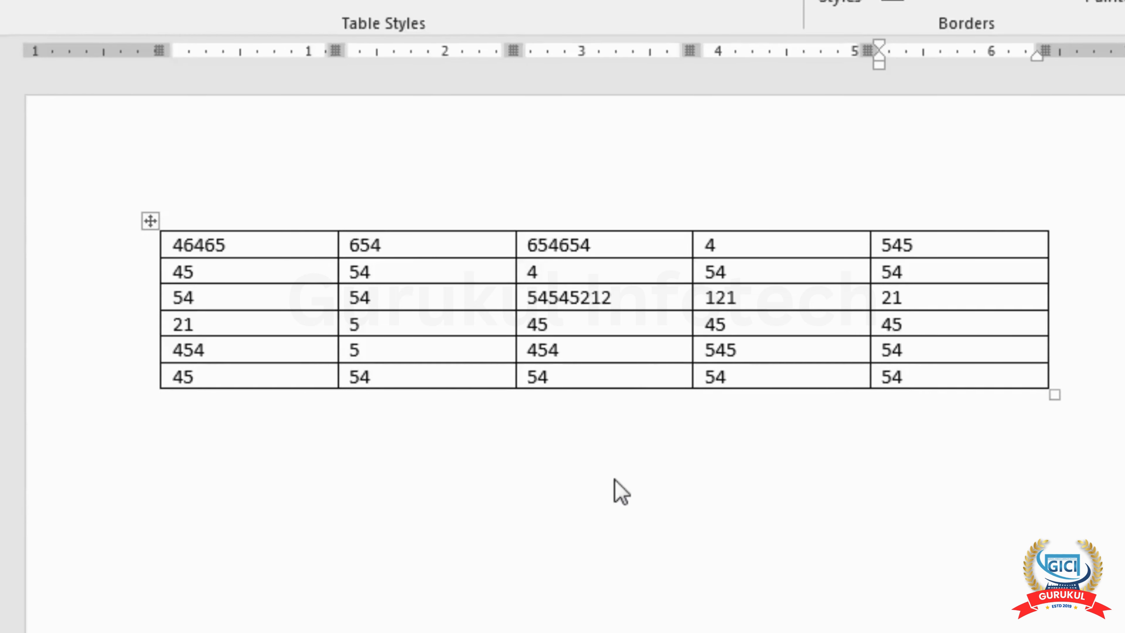
key("Tab")
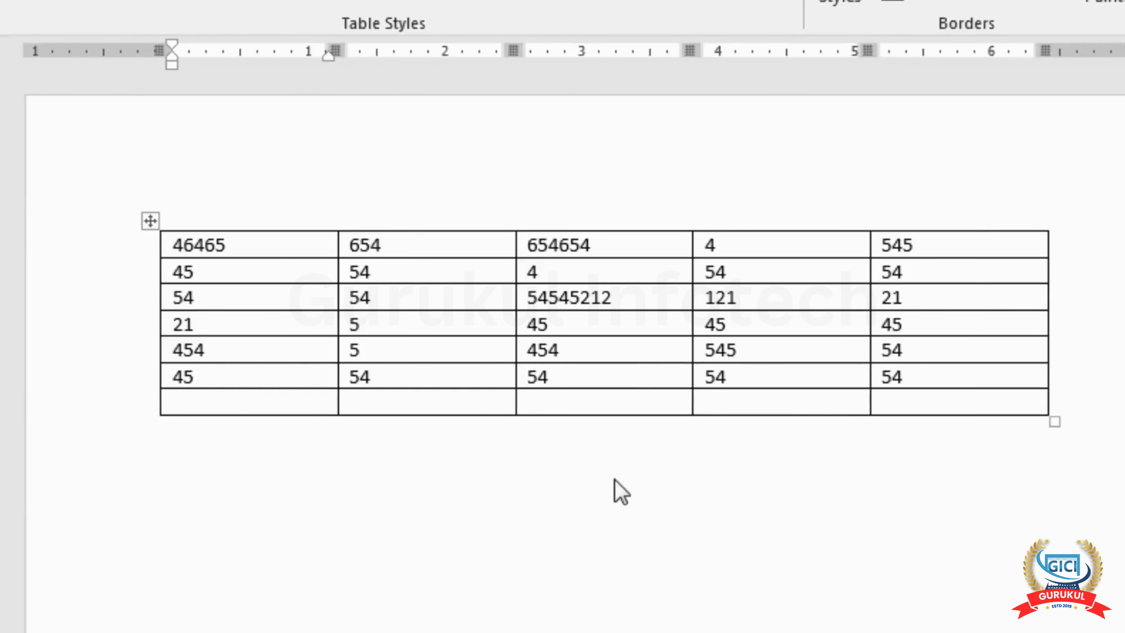
key("Down")
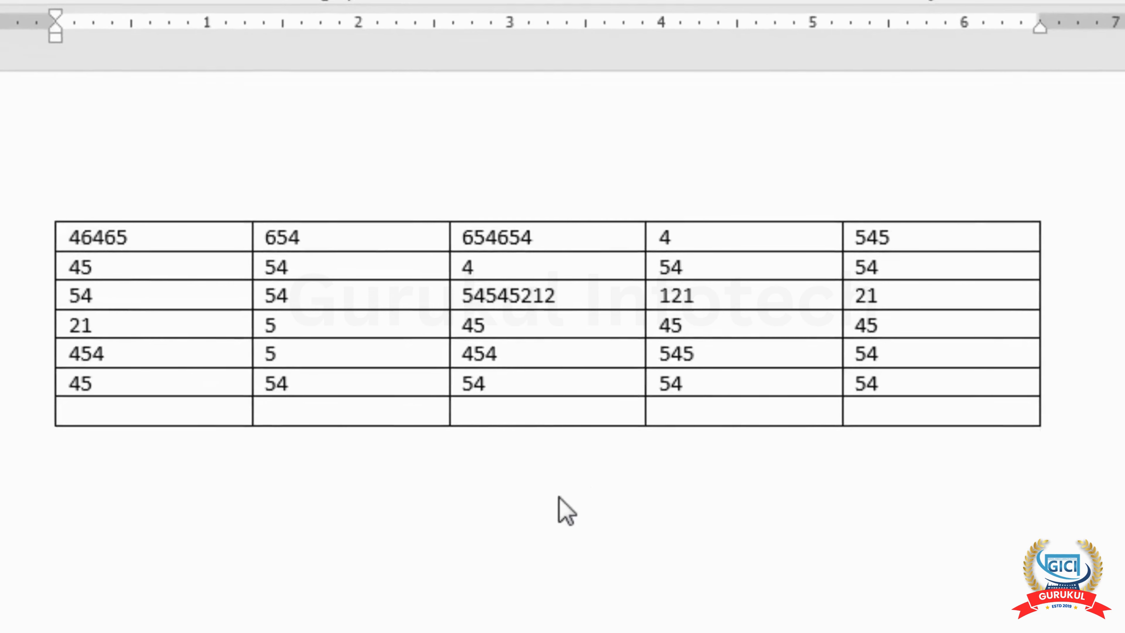
Add three blank lines in the first cell of the empty last row and remove them again.
left_click(217, 420)
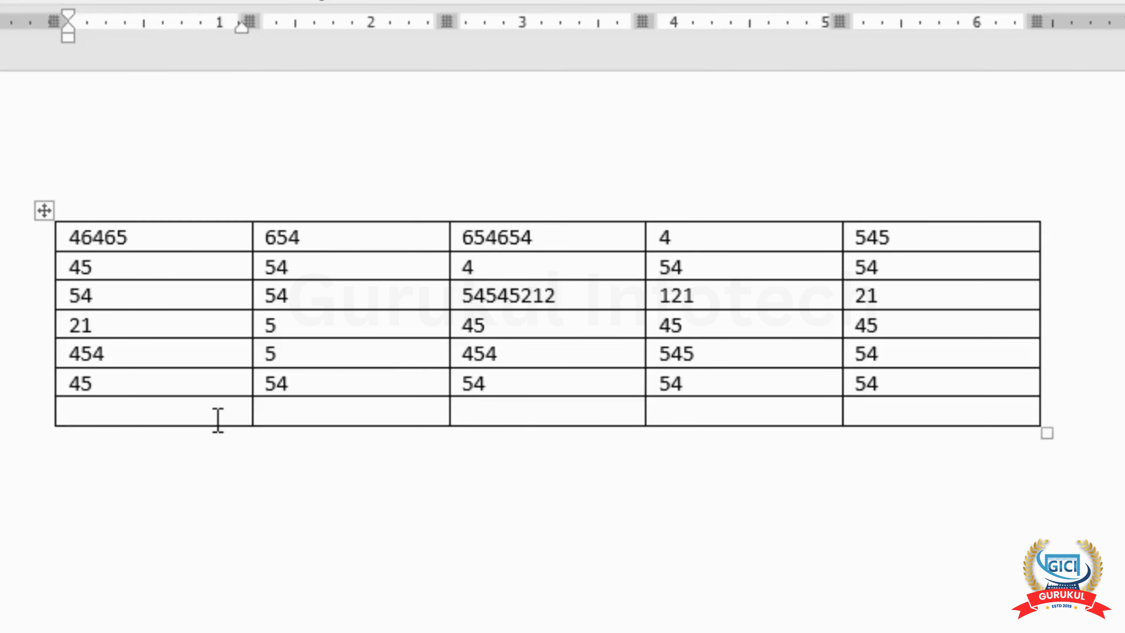
key("Return")
key("Return")
key("Return")
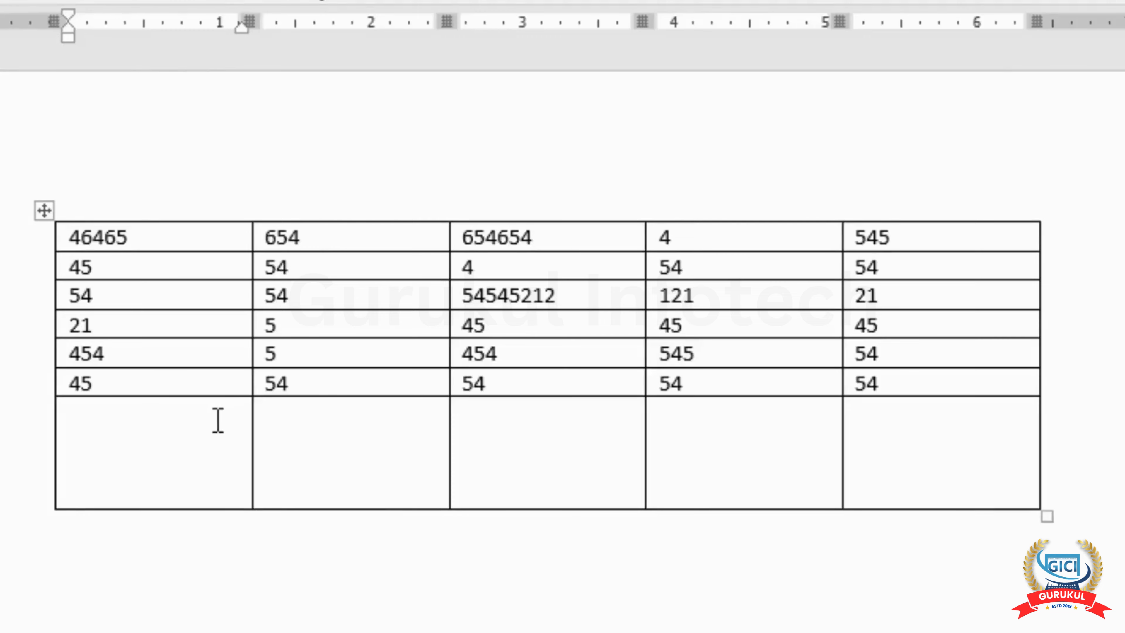
key("BackSpace")
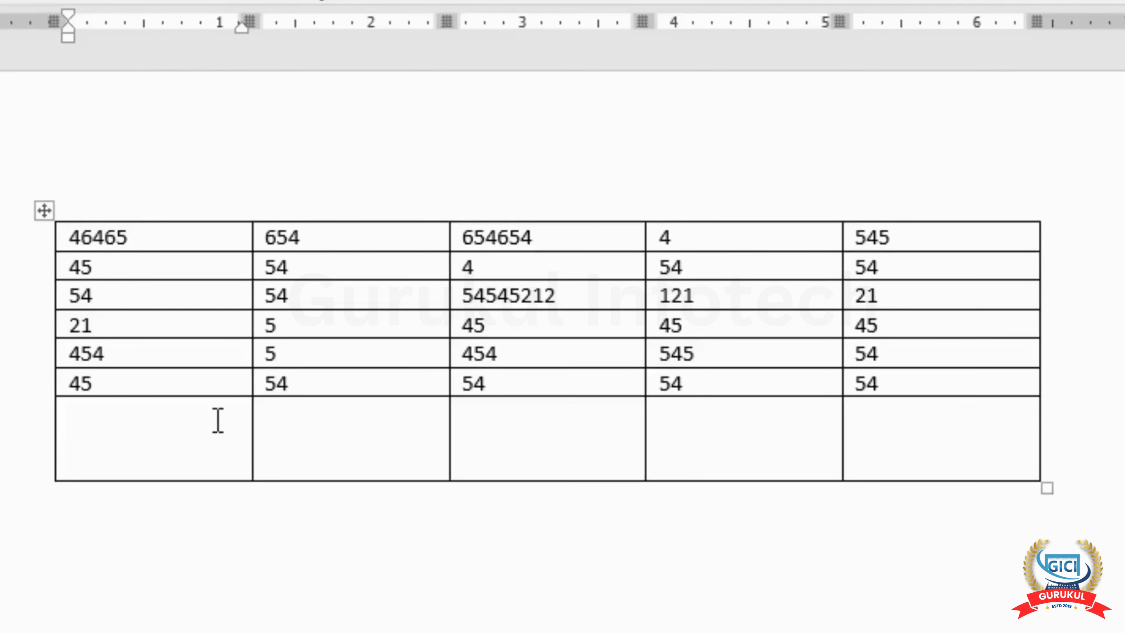
key("BackSpace")
key("BackSpace")
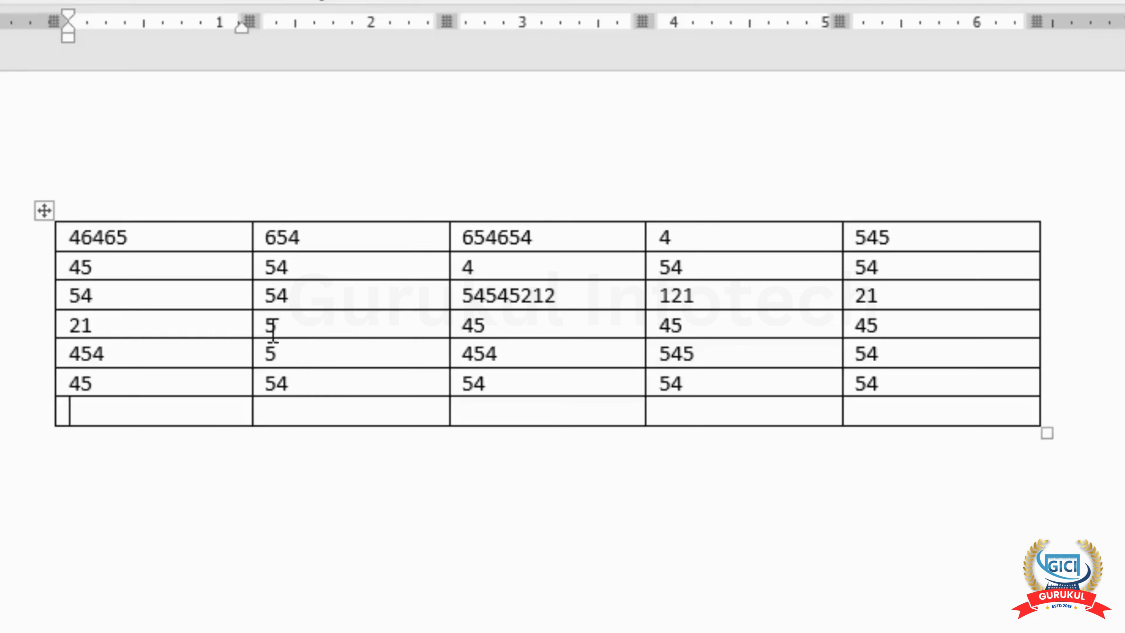
Insert an empty row directly below the third row, starting from that row's end, and undo the insertion.
left_click(132, 296)
left_click_drag(133, 296, 903, 294)
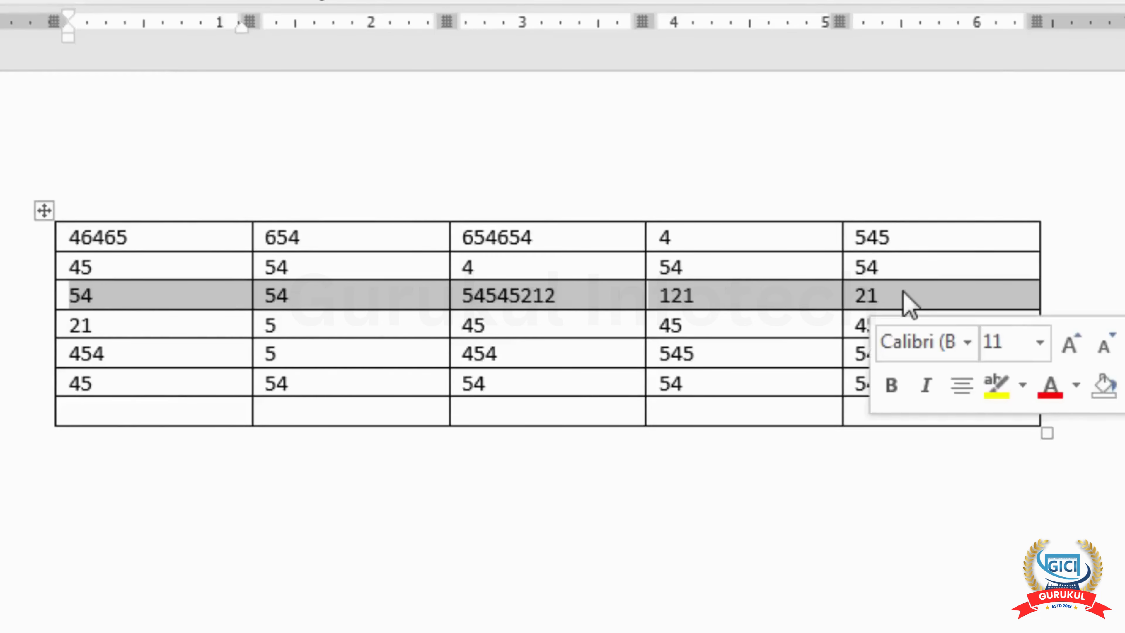
left_click(904, 293)
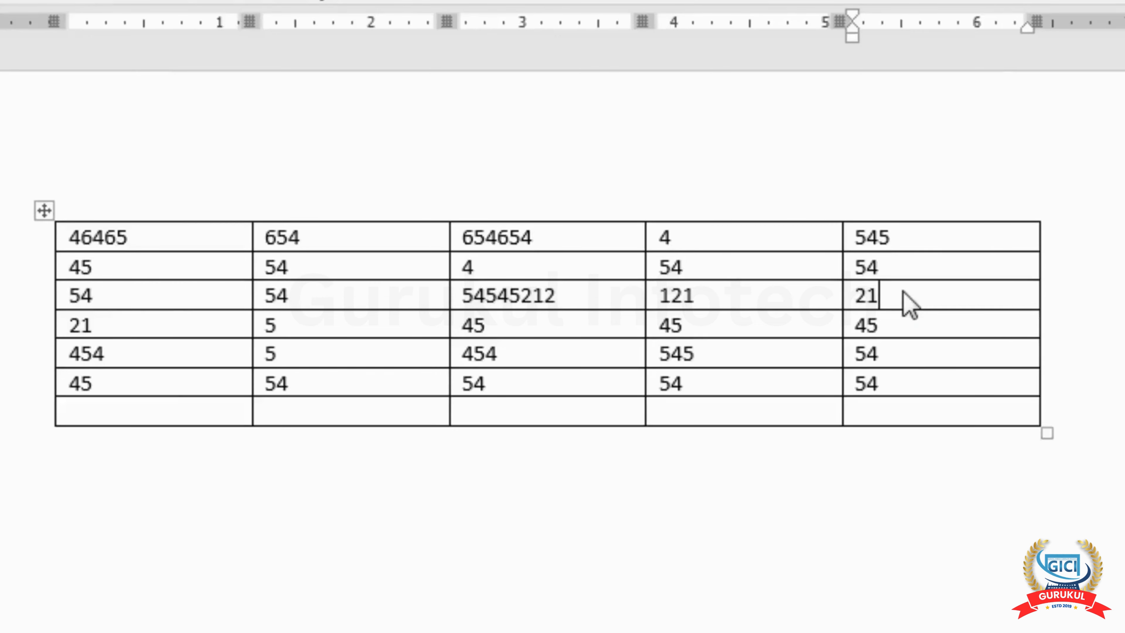
left_click(1060, 302)
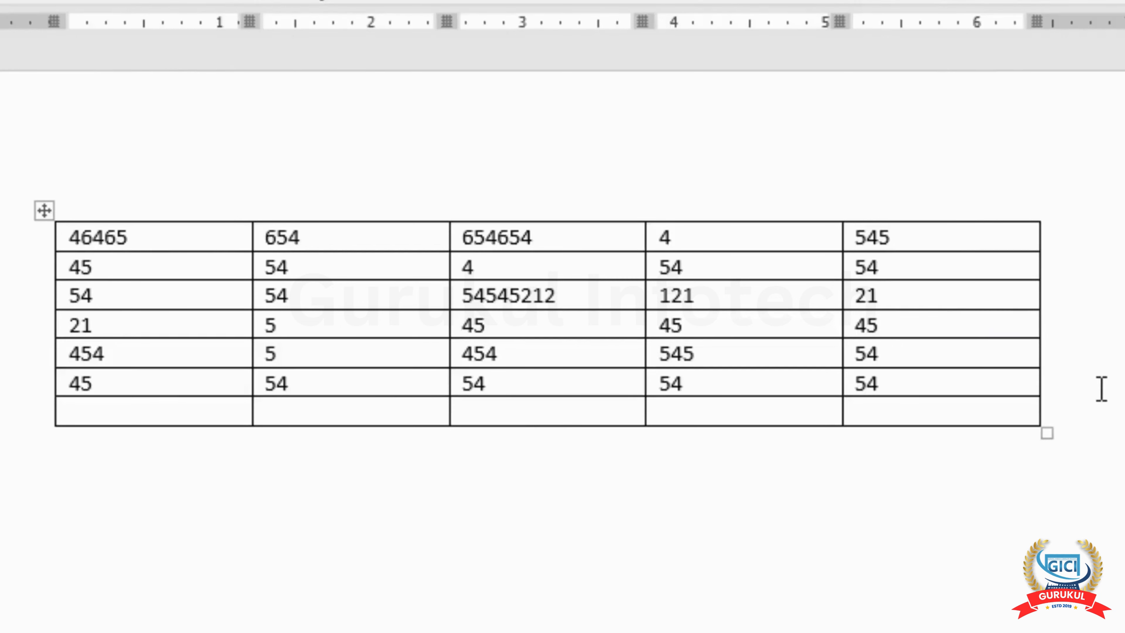
key("Return")
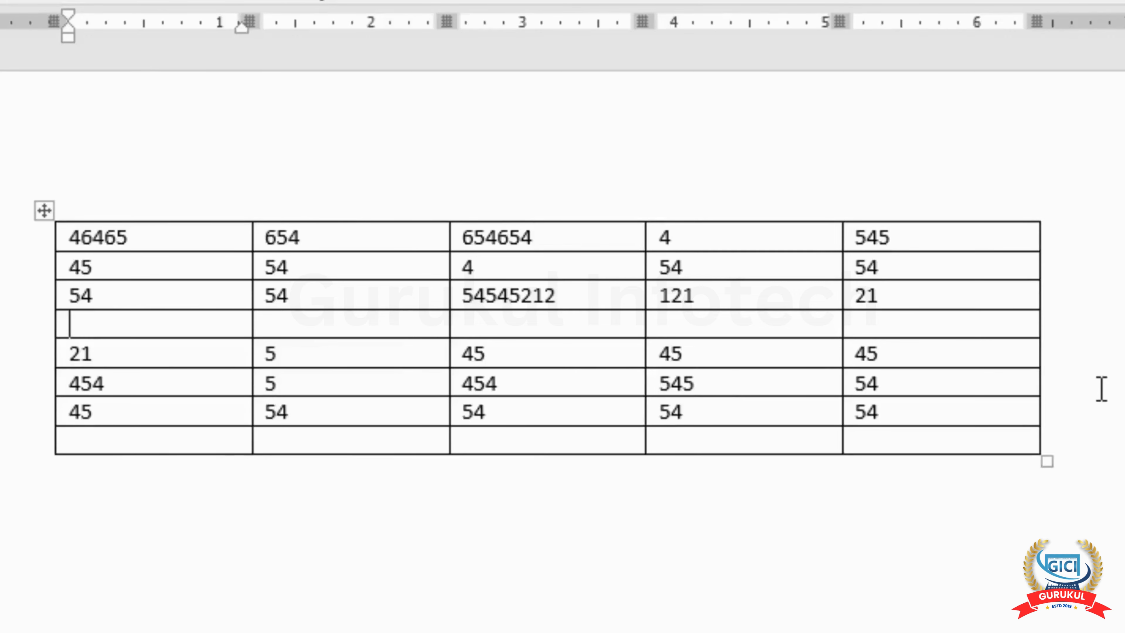
key("ctrl+z")
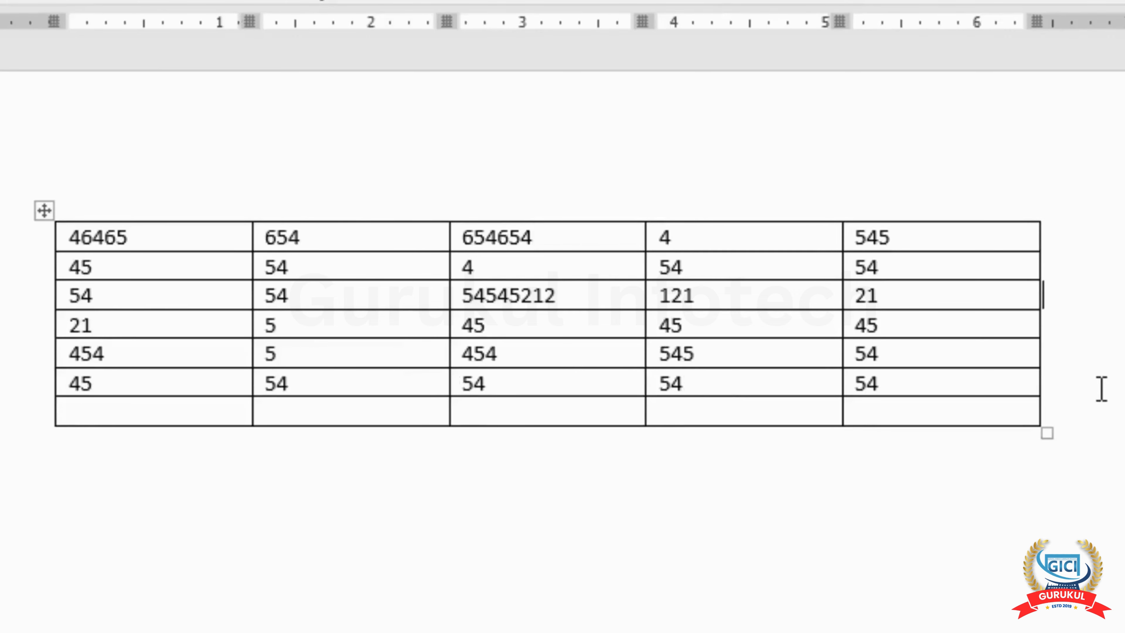
Examine the table layout commands for inserting rows and columns and for deleting cells, columns, rows or the table.
left_click(409, 295)
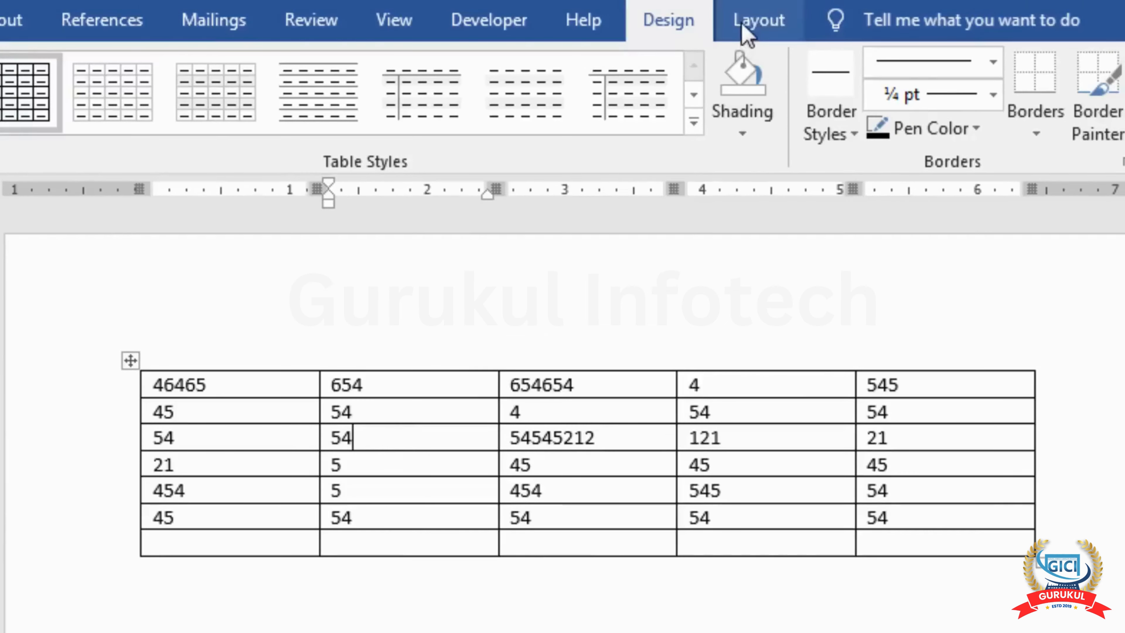
left_click(747, 32)
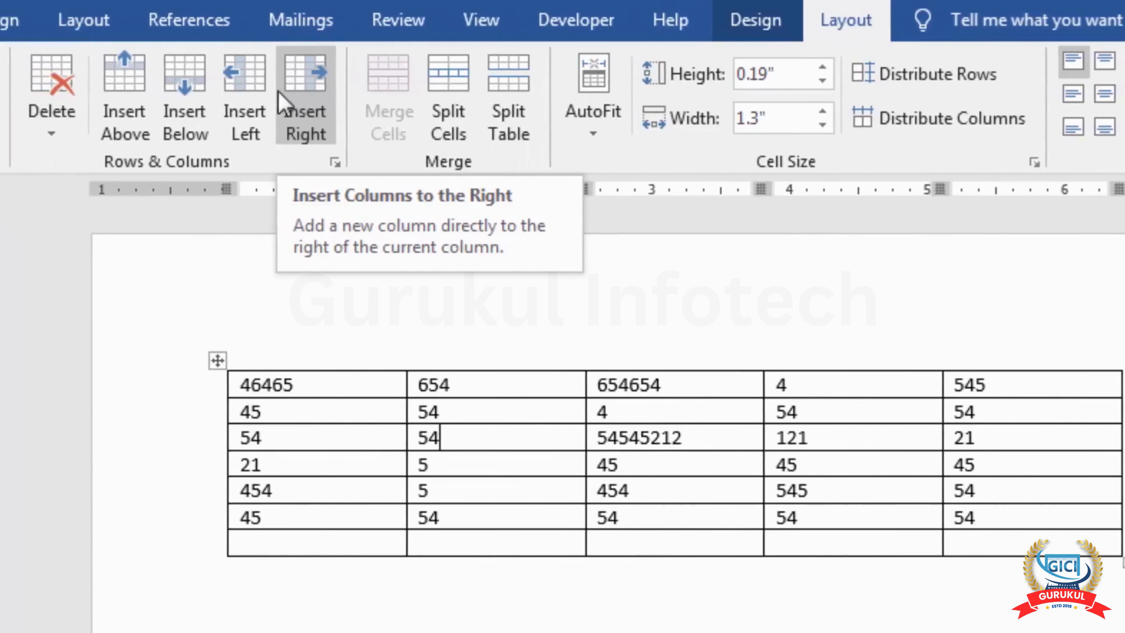
left_click(52, 146)
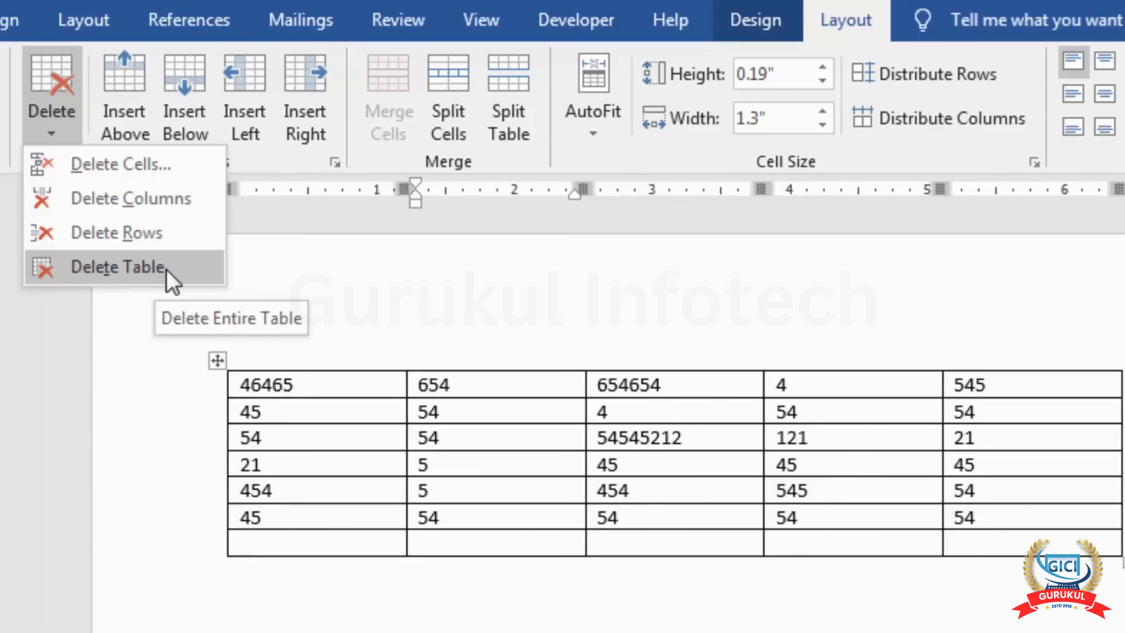
left_click(318, 410)
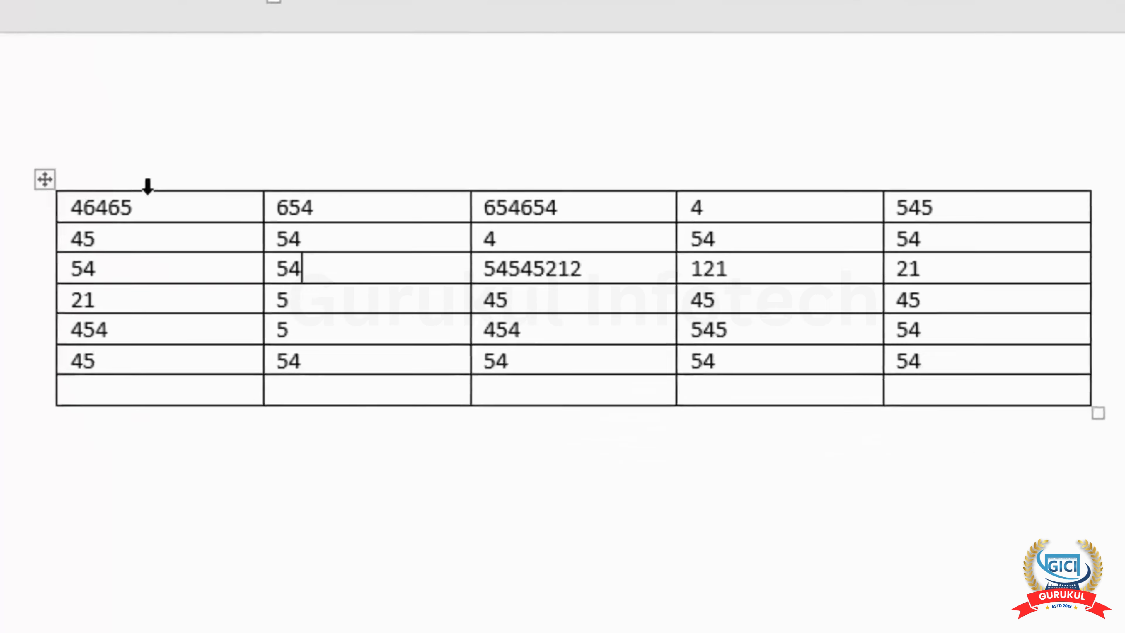
Select the whole table by its handle and shrink it from its lower-right corner to about two thirds of its width.
left_click(18, 152)
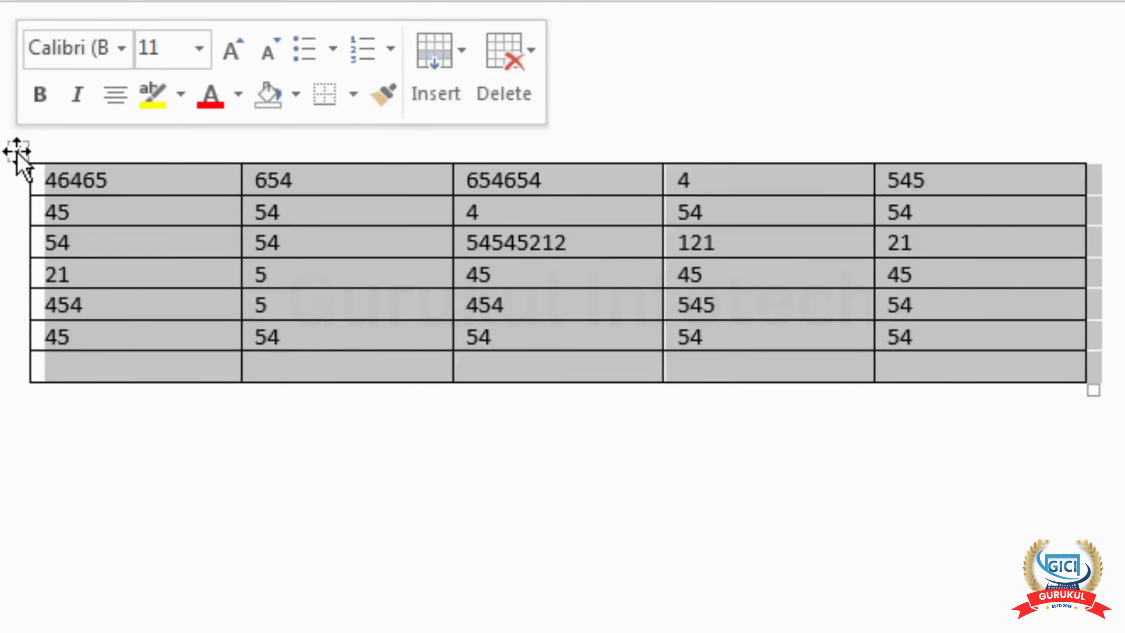
mouse_move(15, 155)
left_mouse_down()
mouse_move(12, 329)
mouse_move(15, 146)
left_mouse_up()
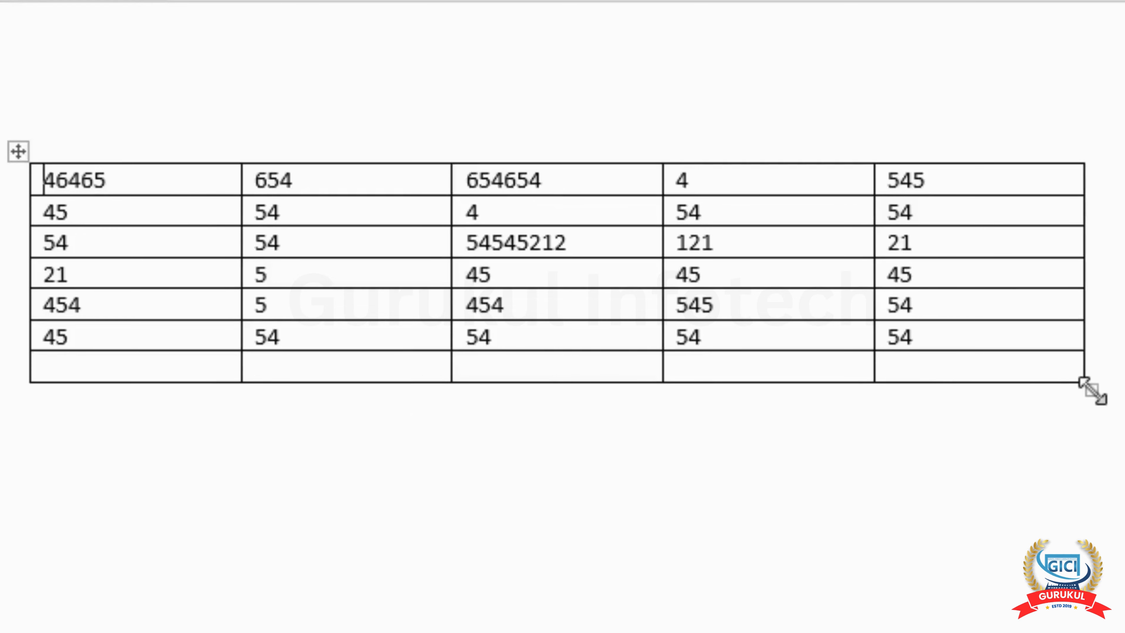
left_click_drag(1092, 391, 706, 337)
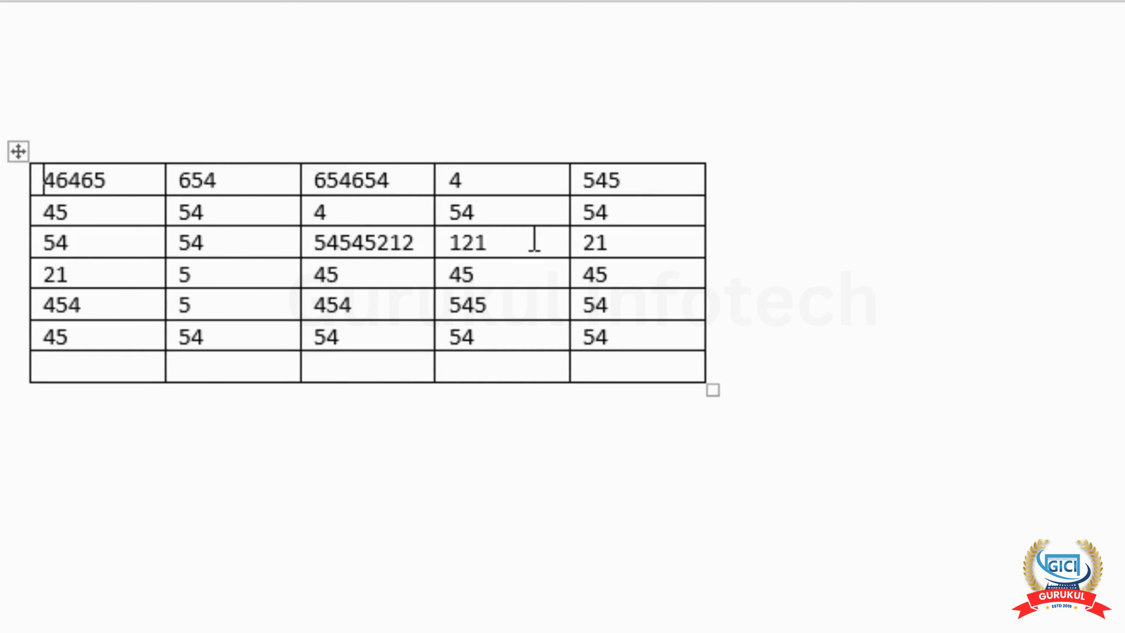
Fit the columns of the entire table to their contents with AutoFit Contents.
left_click(17, 151)
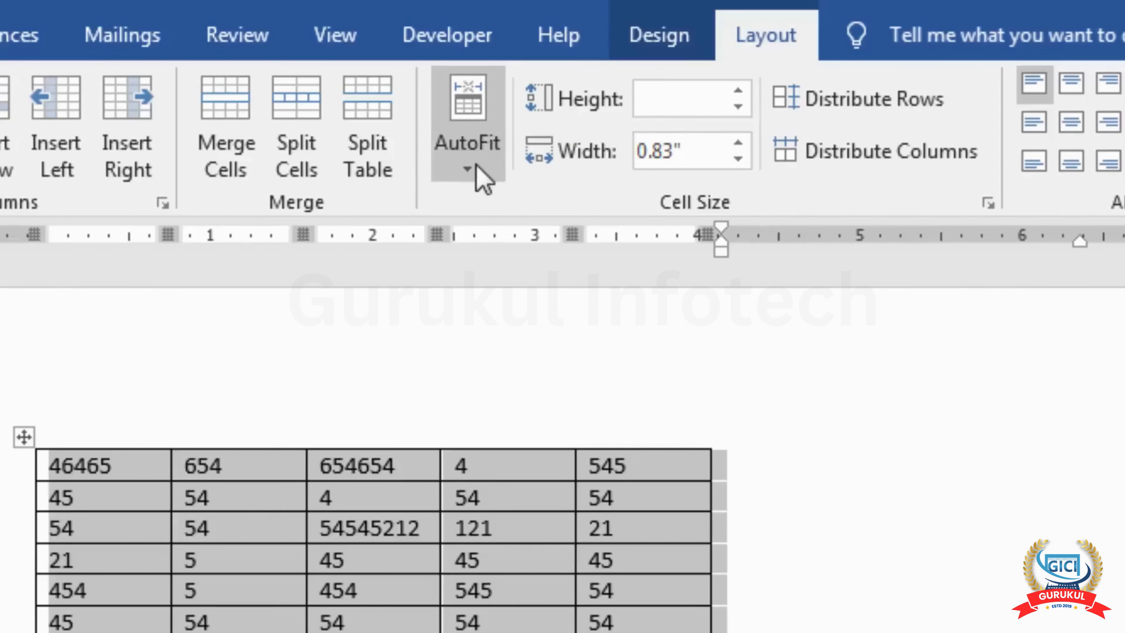
left_click(468, 168)
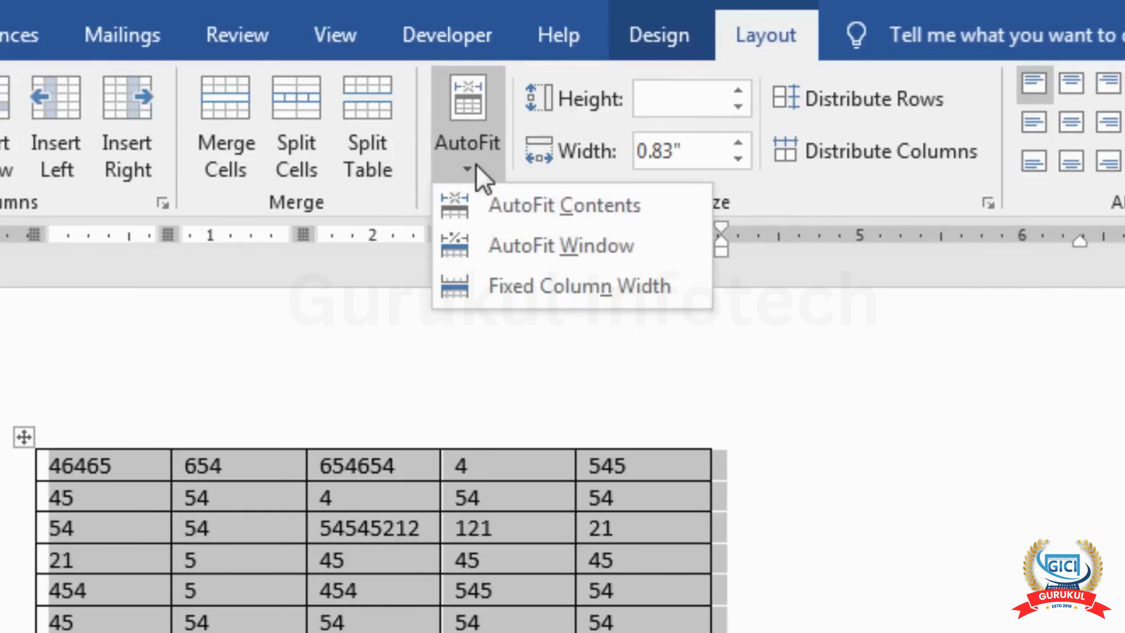
left_click(570, 213)
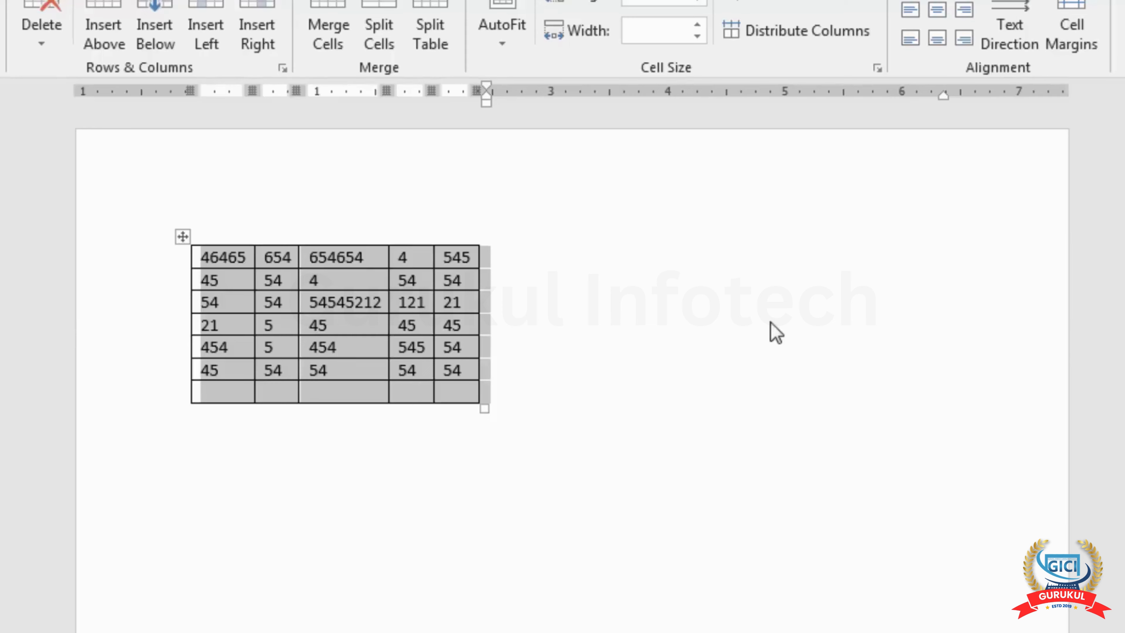
Stretch the table to the full page text width with AutoFit Window and deselect it.
left_click(504, 48)
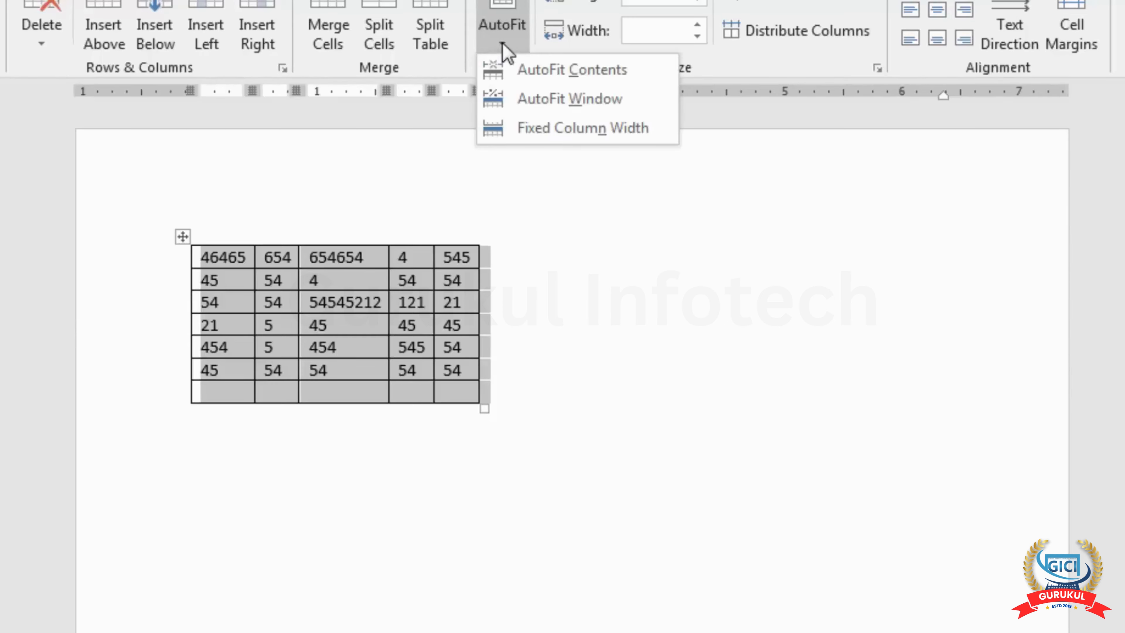
left_click(551, 100)
left_click(641, 308)
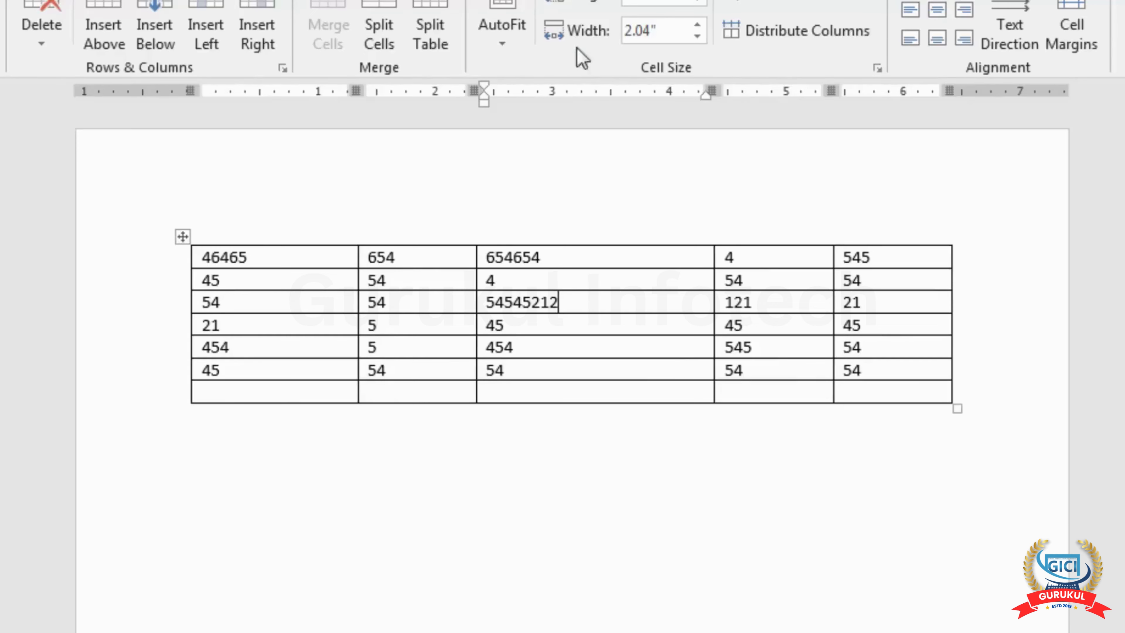
Apply the green grid table style with a solid header row and banded rows, and look through the remaining style options.
left_click(593, 1)
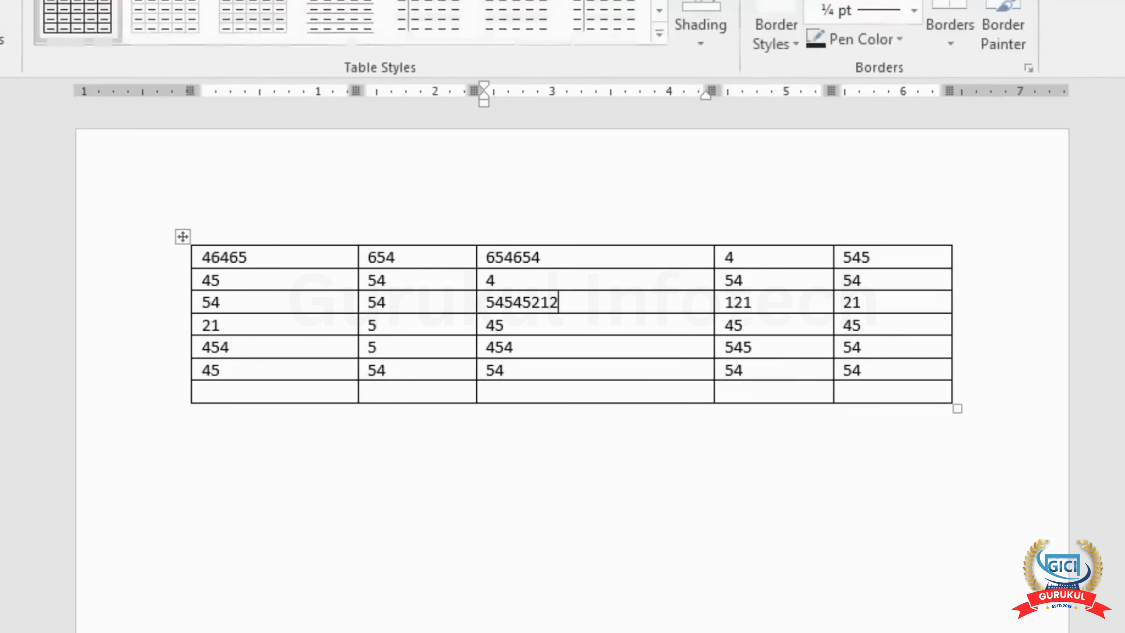
left_click(661, 34)
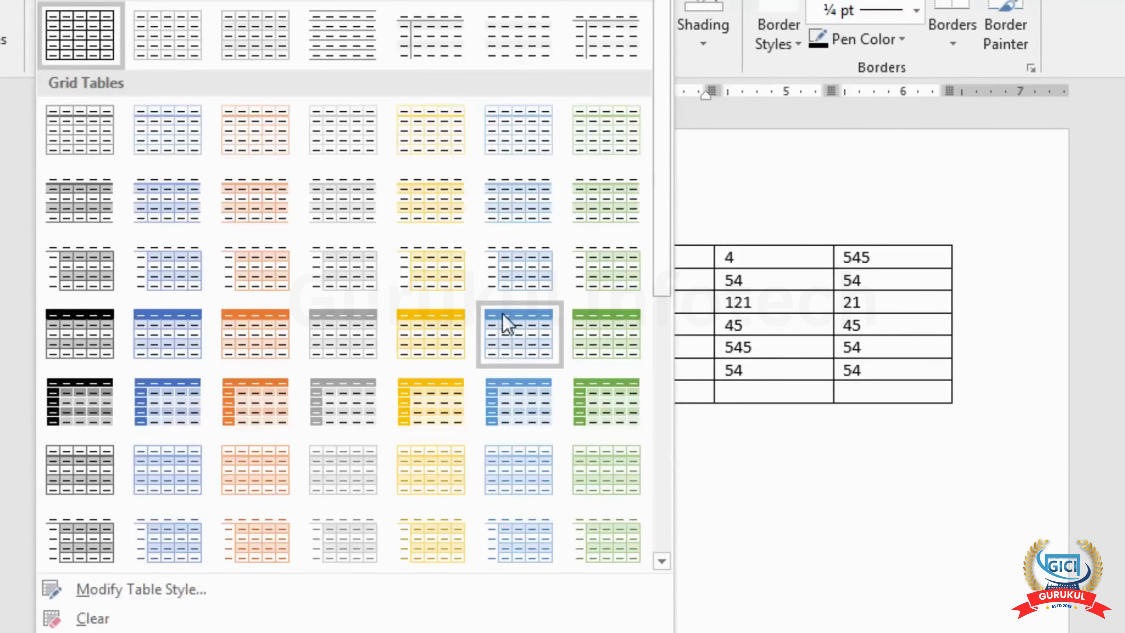
left_click(583, 326)
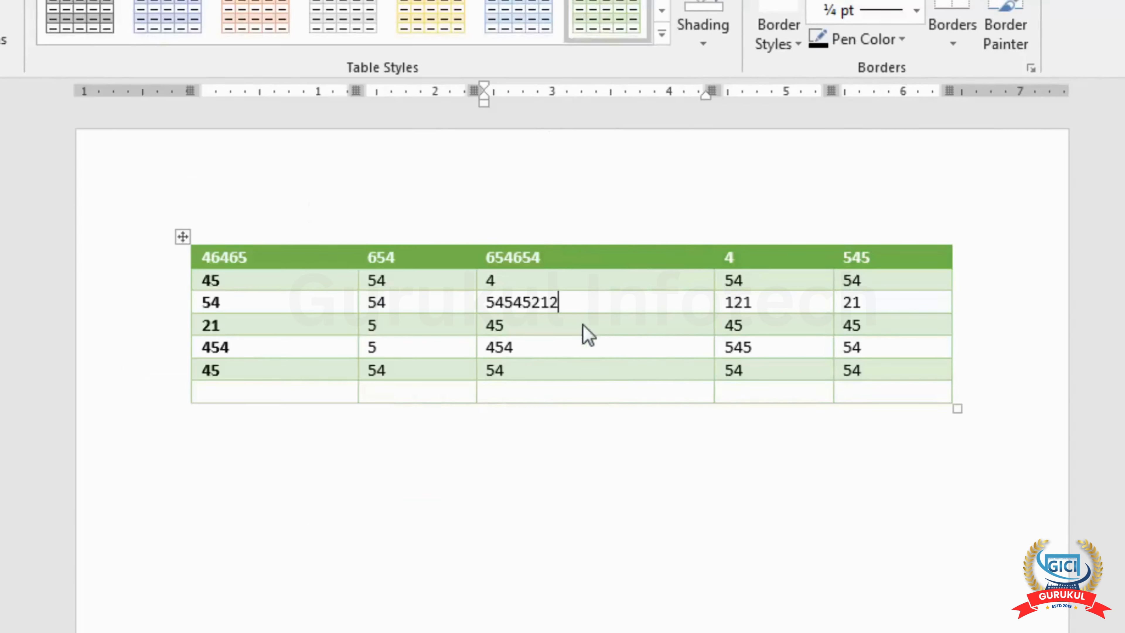
left_click(662, 34)
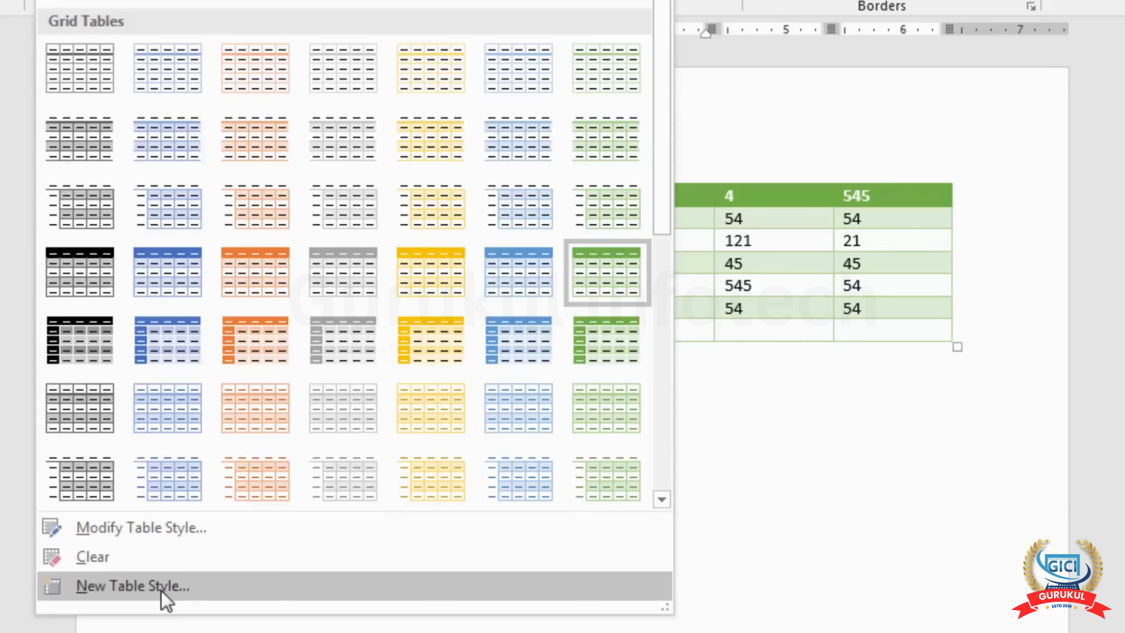
key("Escape")
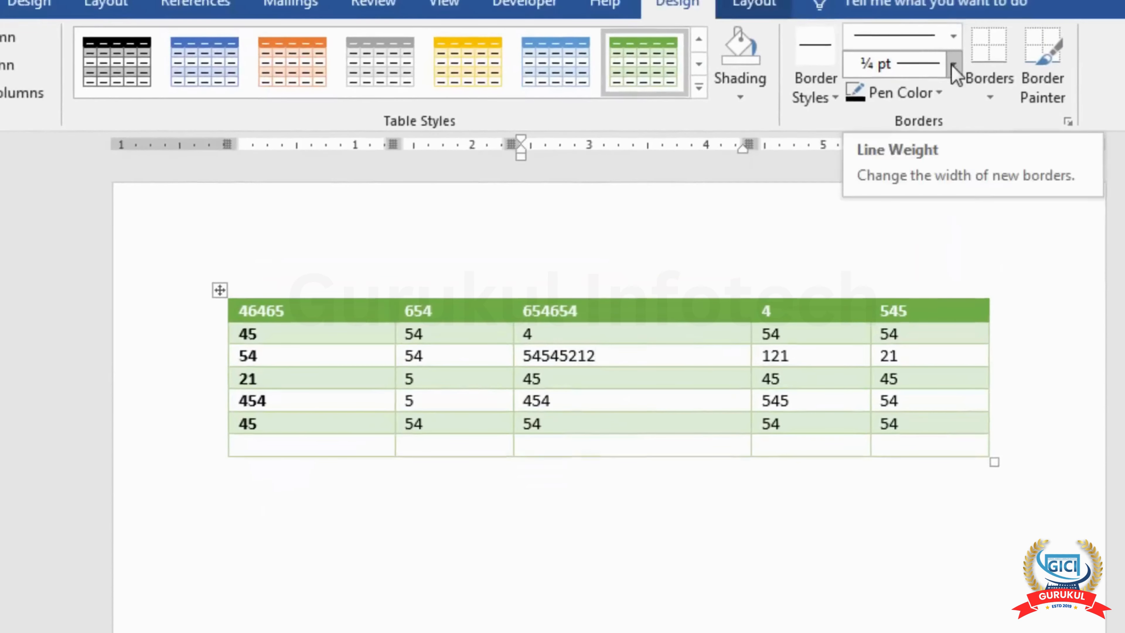
Check the border line style and line weight choices, and undo the green table style.
left_click(954, 34)
left_click(954, 34)
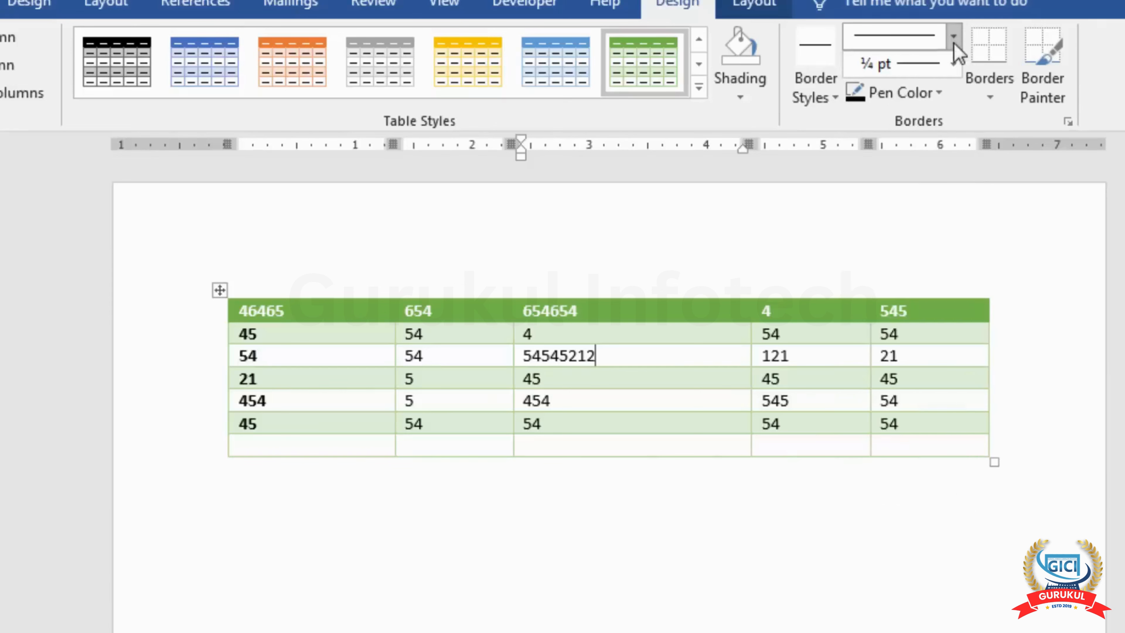
left_click(953, 62)
left_click(954, 62)
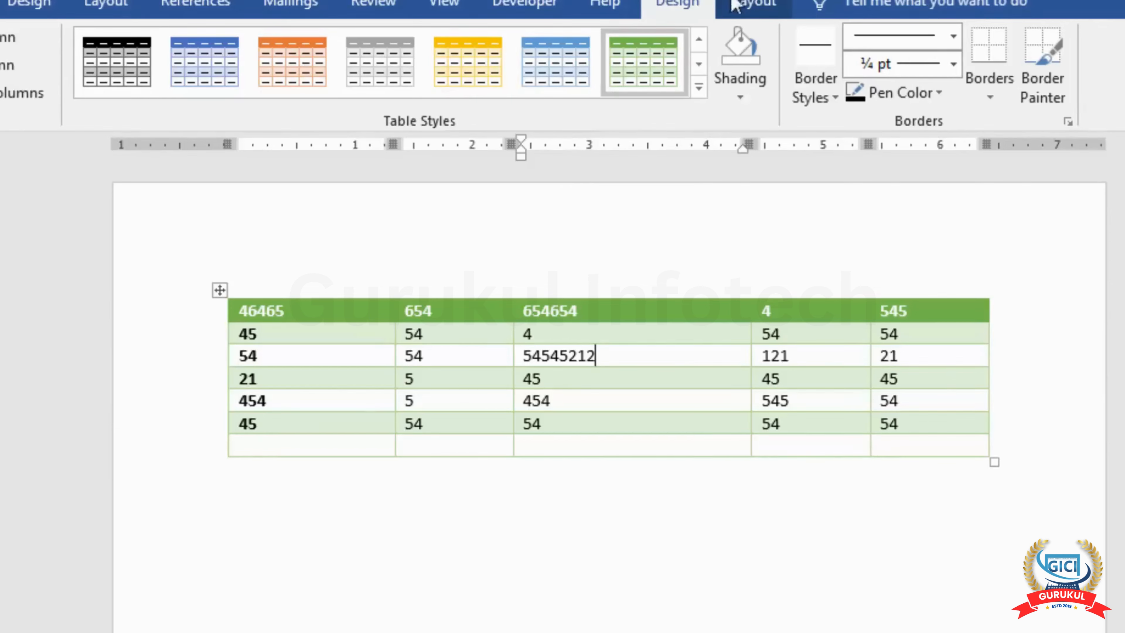
left_click(755, 6)
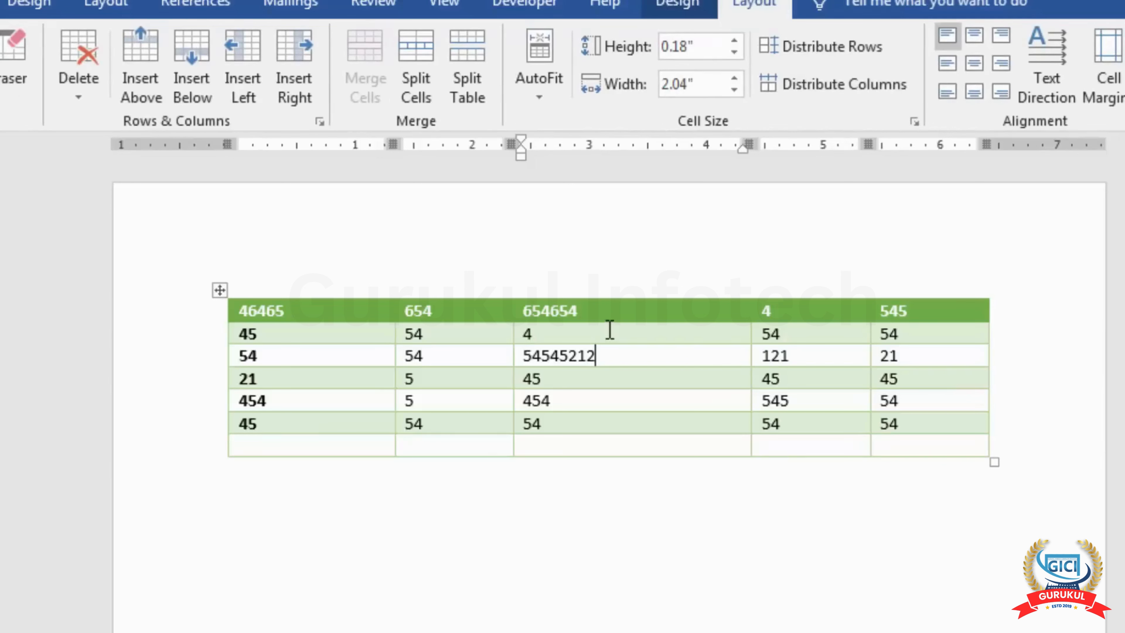
key("ctrl+z")
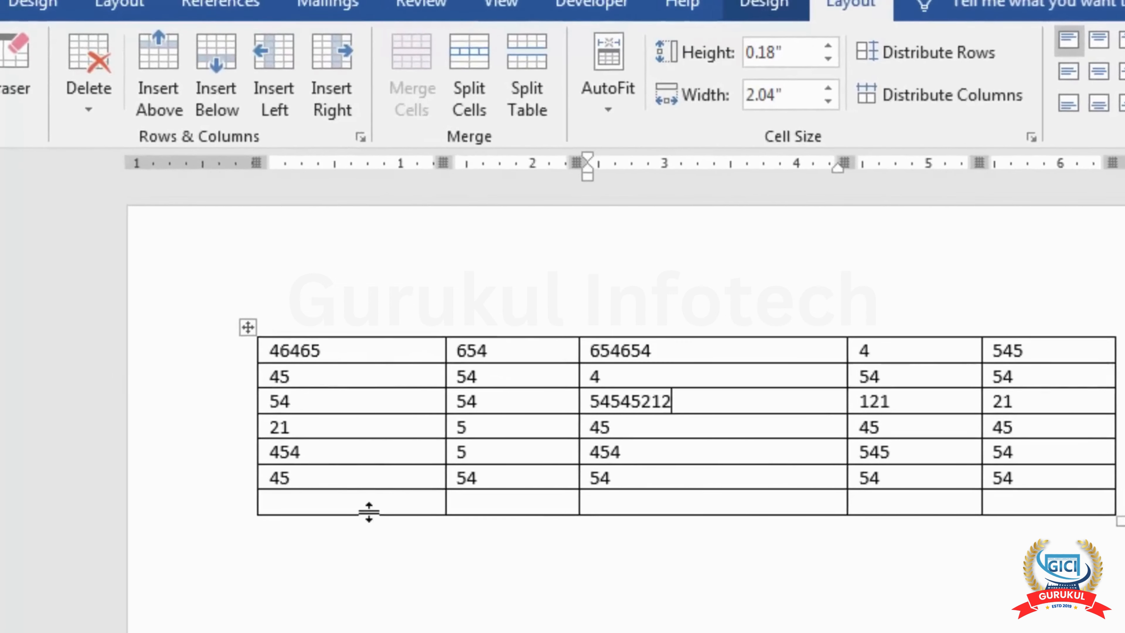
Move the empty last row up through the table to make it the first row.
left_click(359, 502)
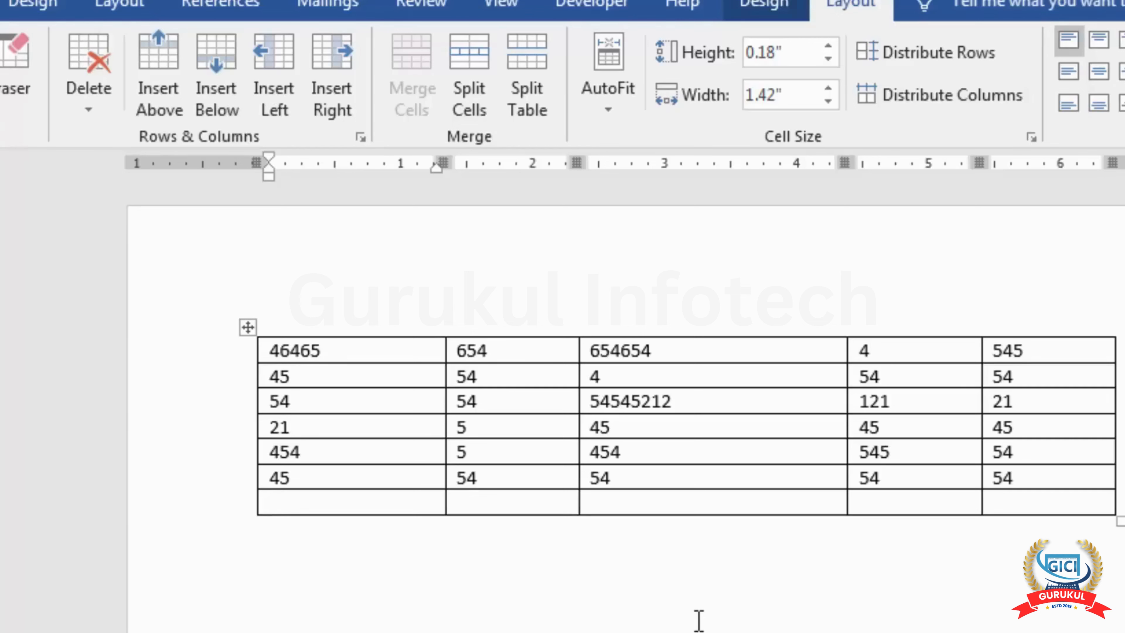
key("alt+shift+Up")
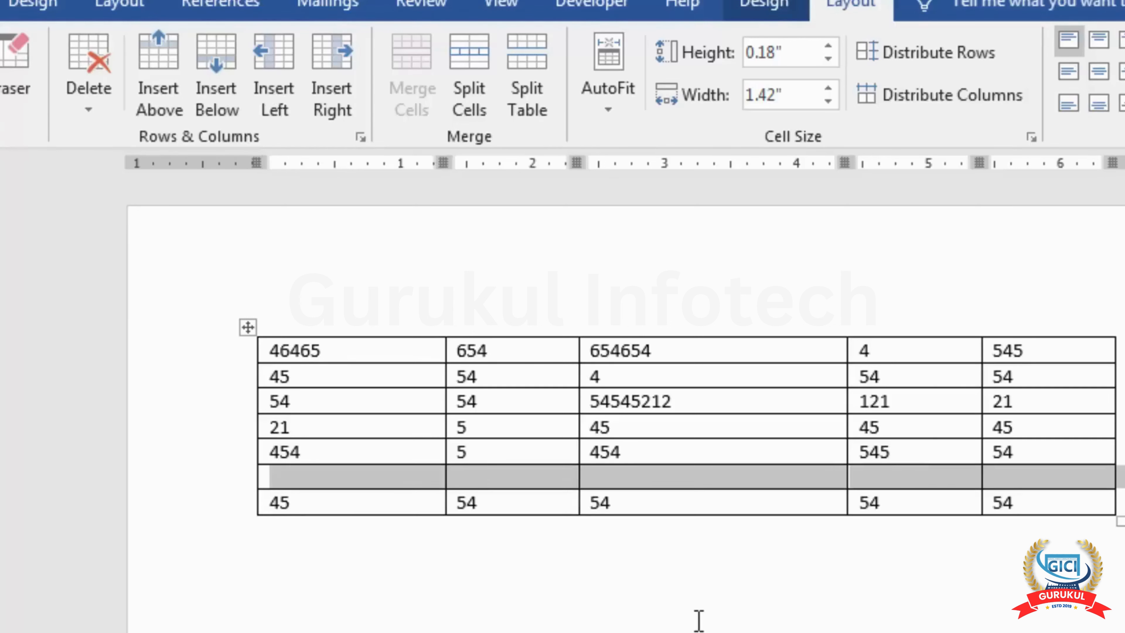
key("alt+shift+Up")
key("alt+shift+Up")
key("alt+shift+Up")
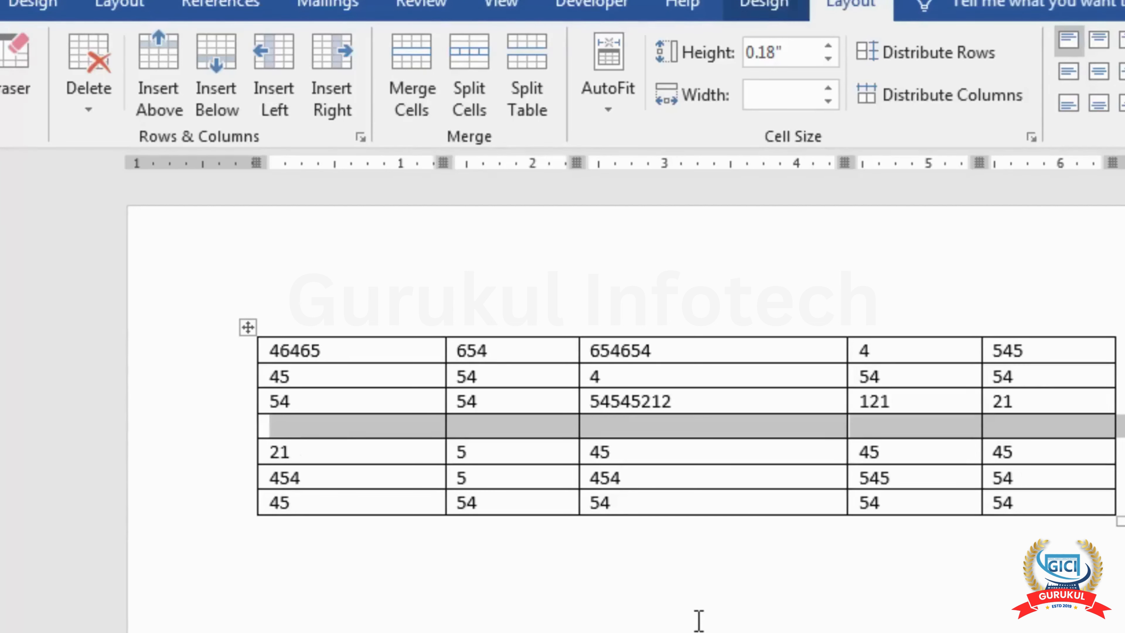
key("alt+shift+Up")
key("alt+shift+Up")
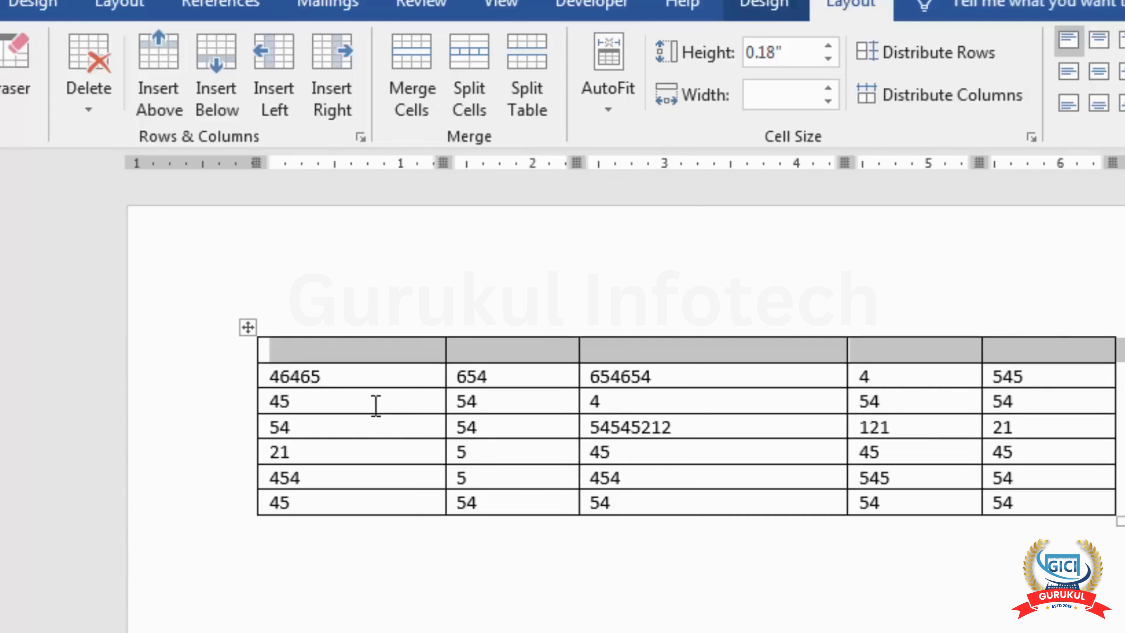
Fill the empty first row with J, Jh, Jh, Hh and hf.
left_click(357, 397)
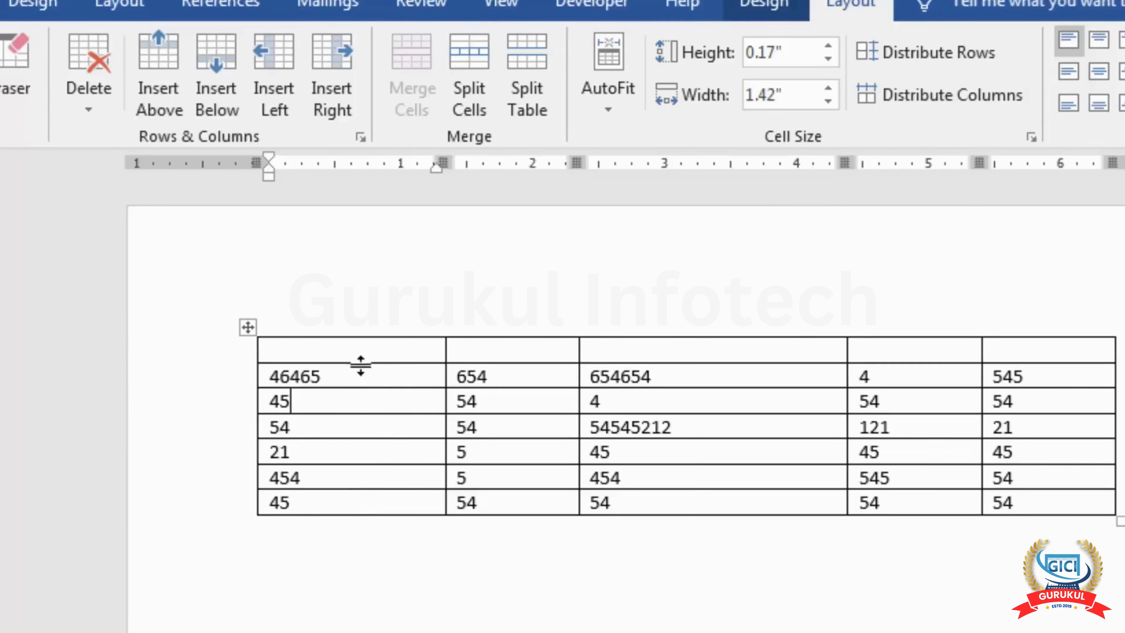
left_click(369, 351)
type("J")
key("Tab")
type("Jh")
key("Tab")
type("Jh")
key("Tab")
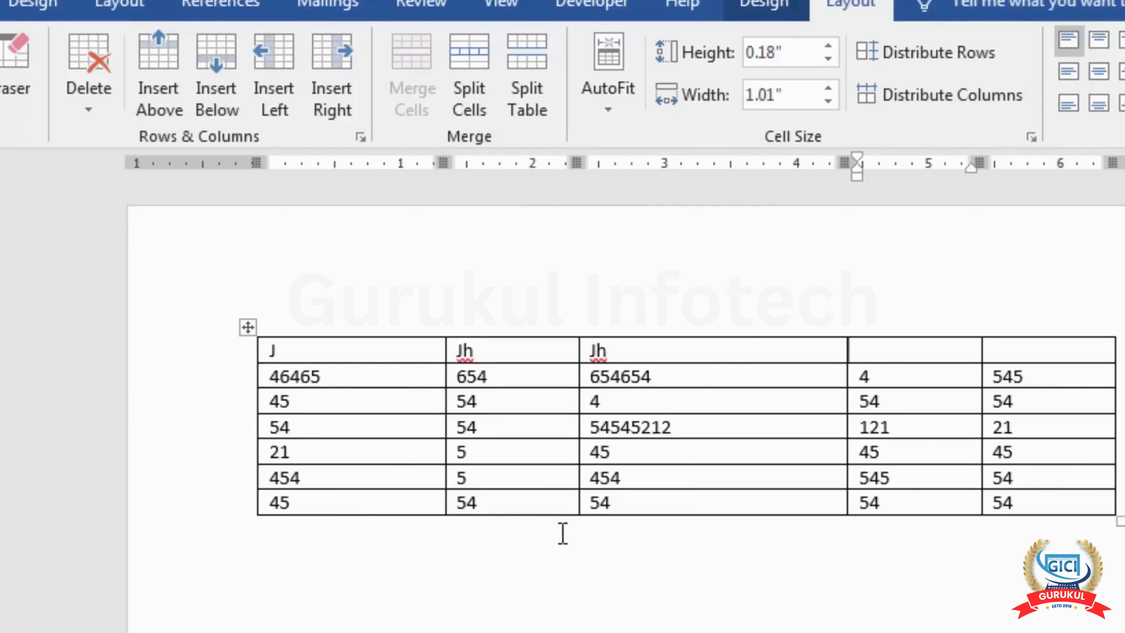
type("hh")
key("Tab")
type("hf")
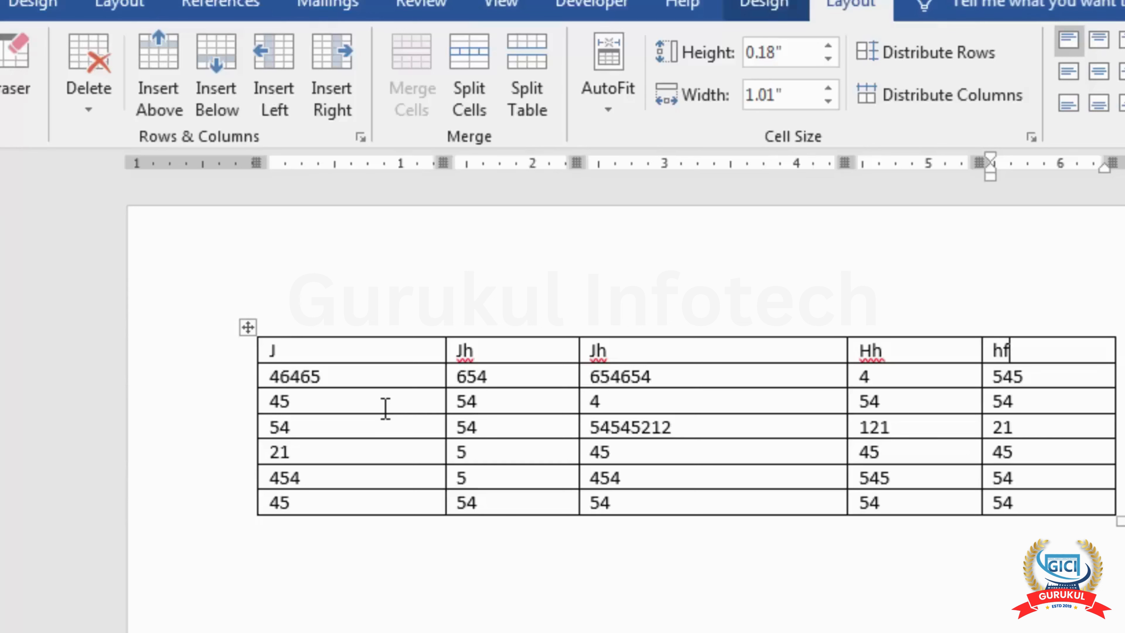
Split the fourth to seventh rows off as a separate table, undo the split and make the same split again.
left_click(346, 429)
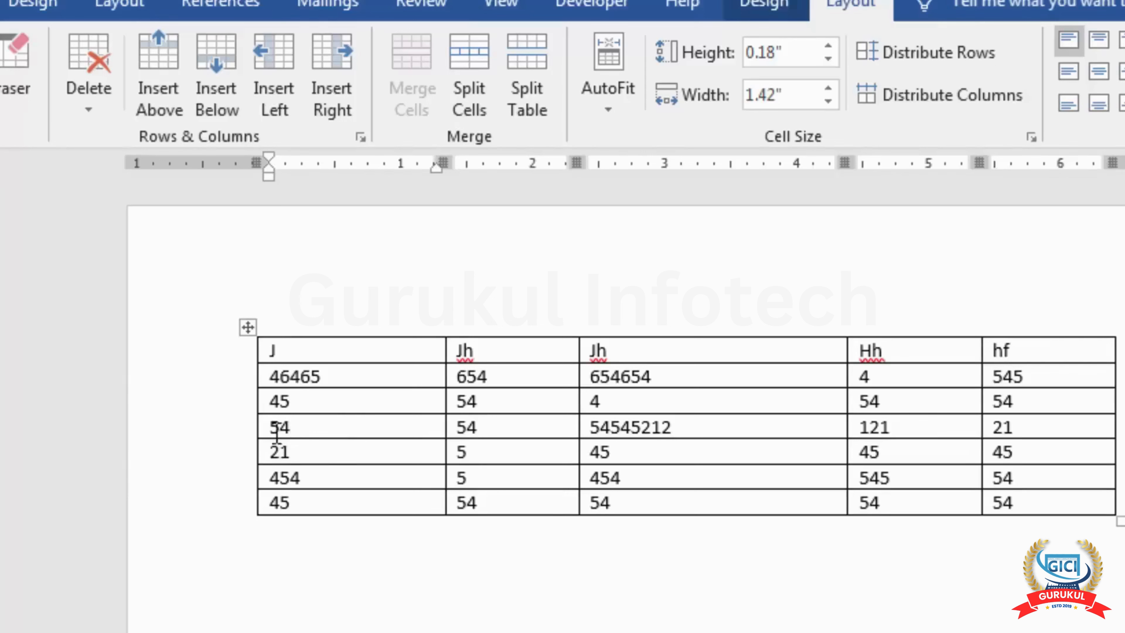
left_click(262, 432)
left_click_drag(279, 432, 1073, 495)
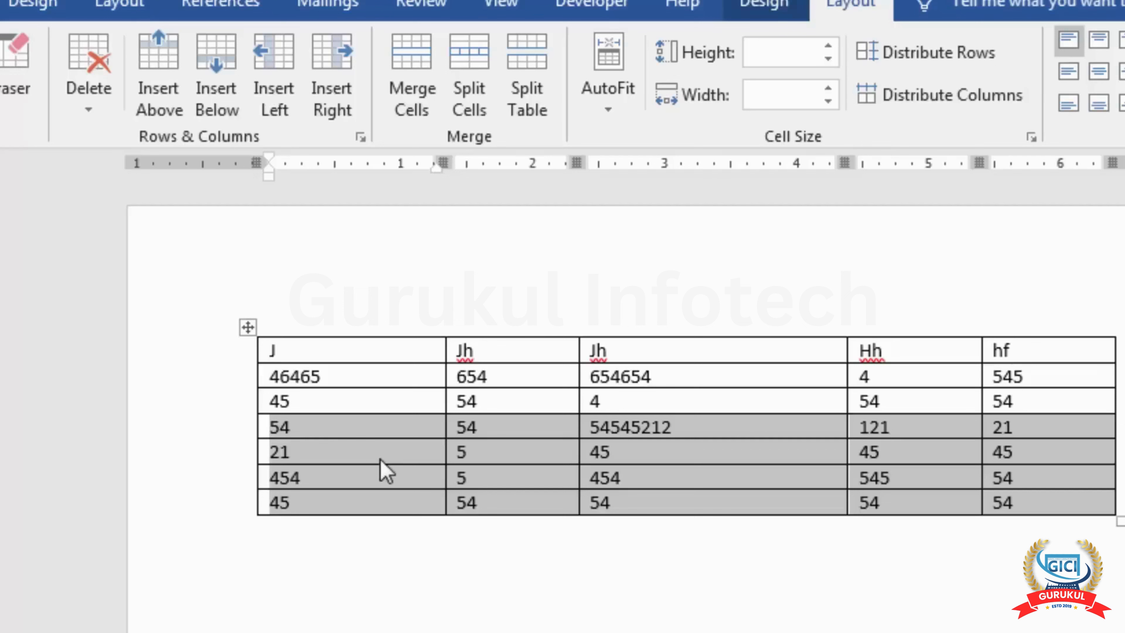
key("ctrl+shift+Return")
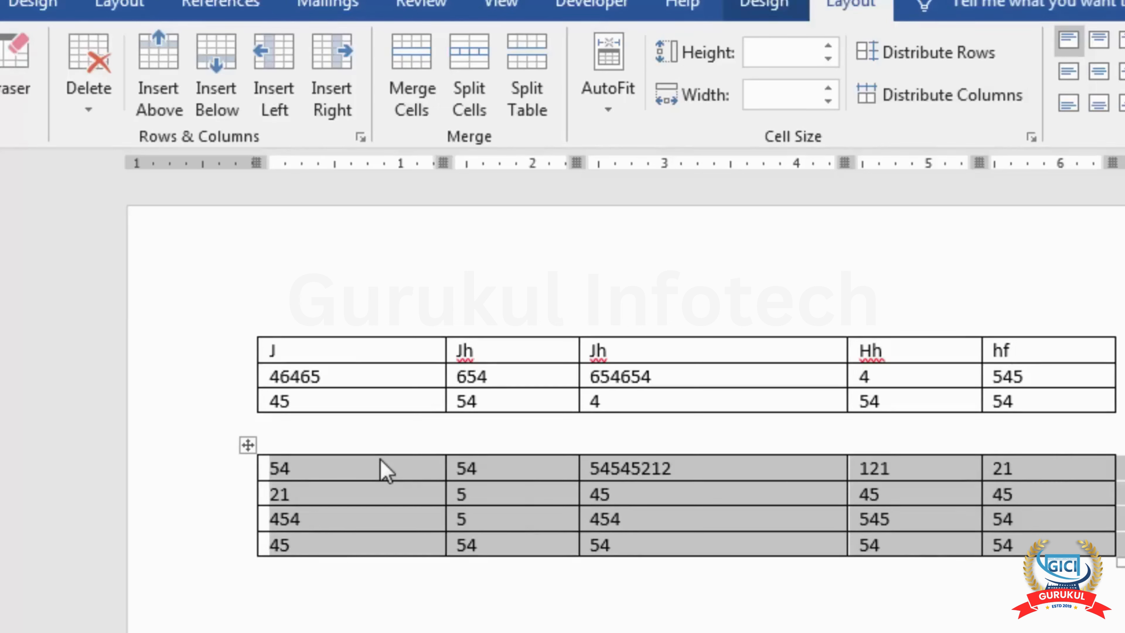
key("ctrl+z")
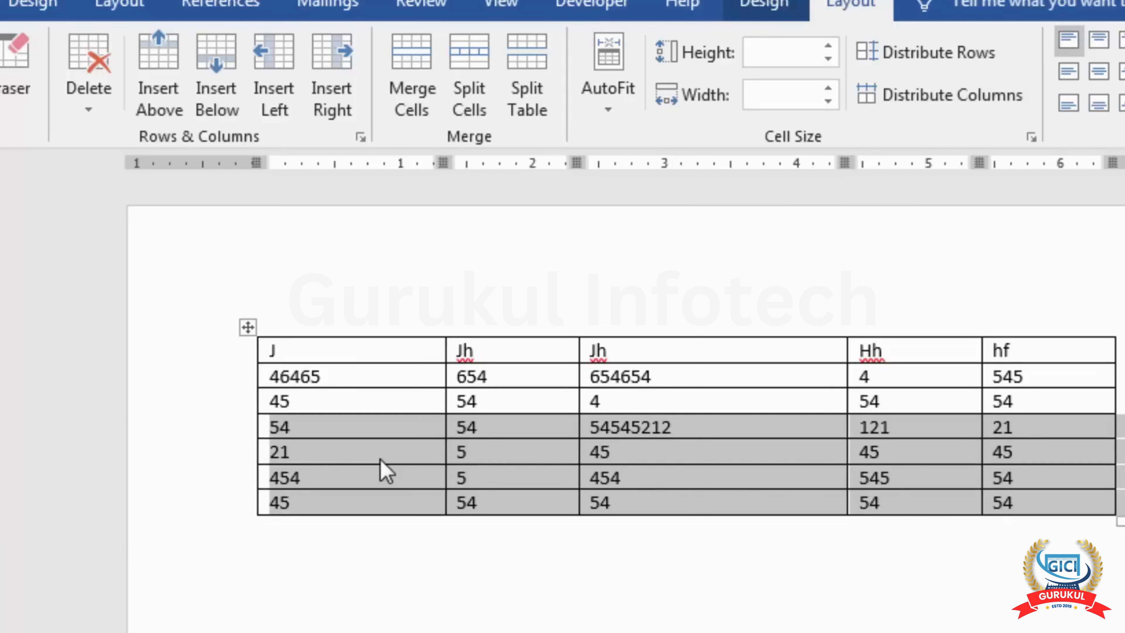
key("ctrl+shift+Return")
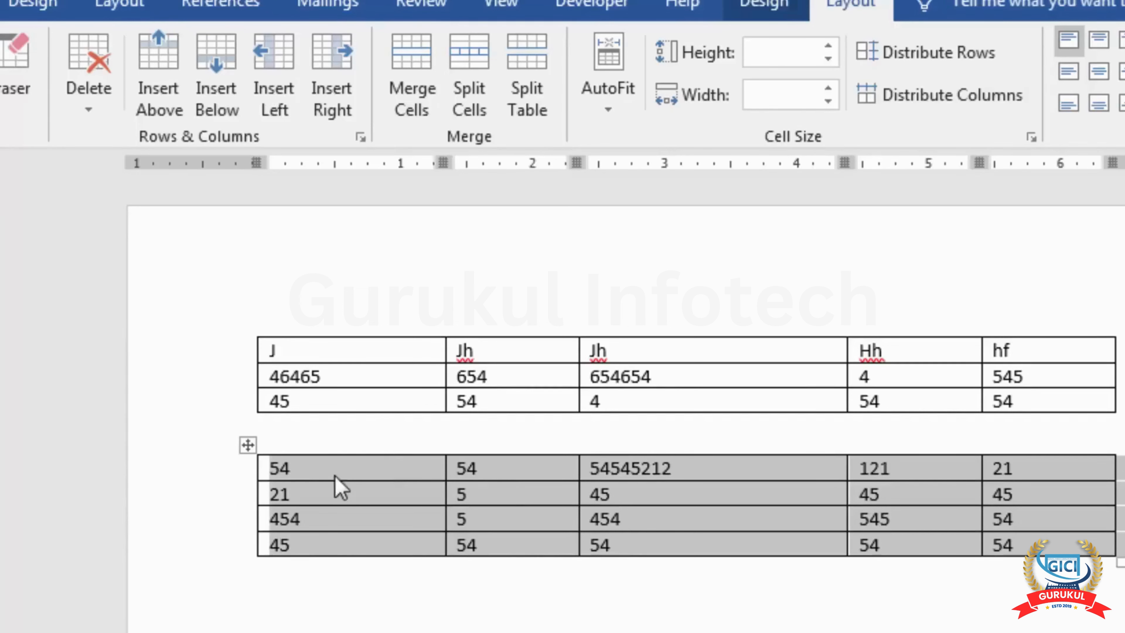
Move the lower table's first row up to become the last row of the upper table.
left_click(319, 469)
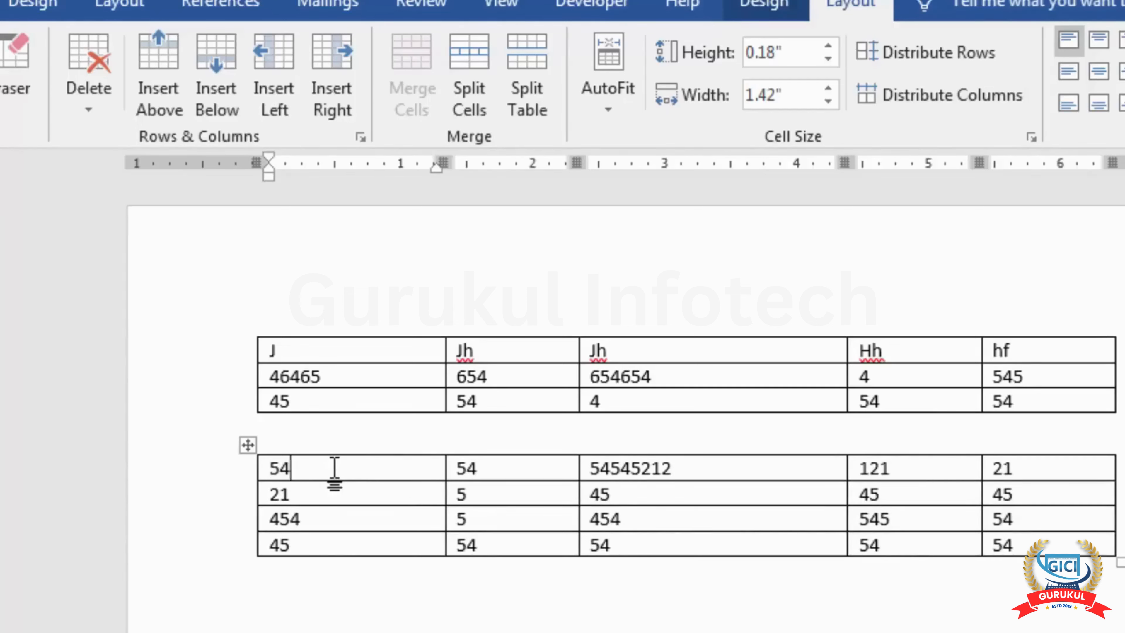
key("alt+shift+Up")
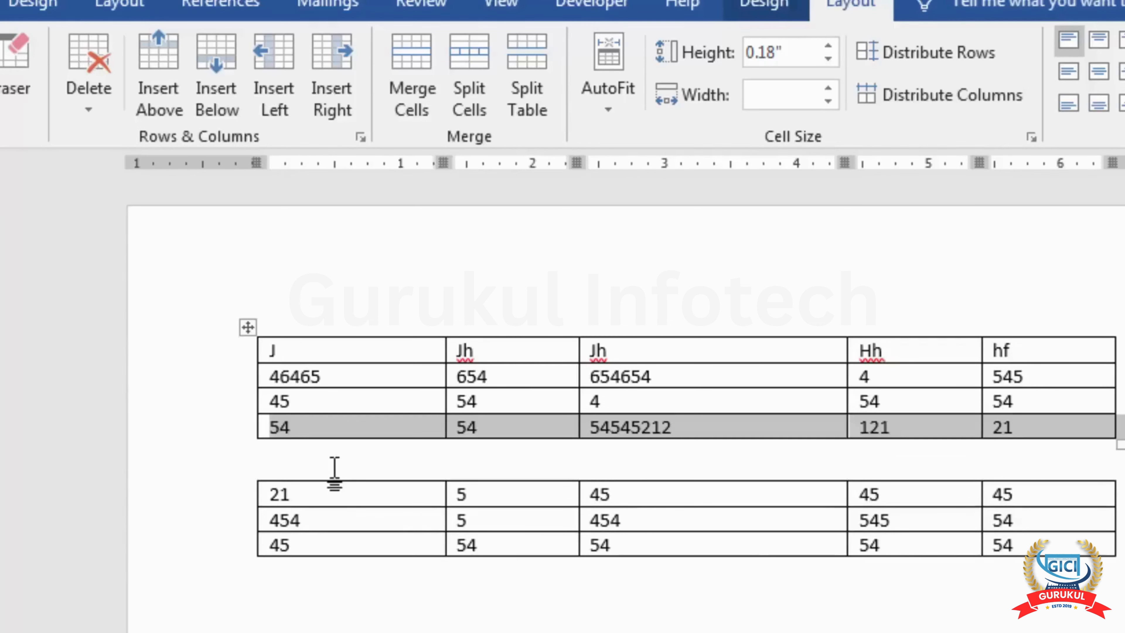
left_click(511, 499)
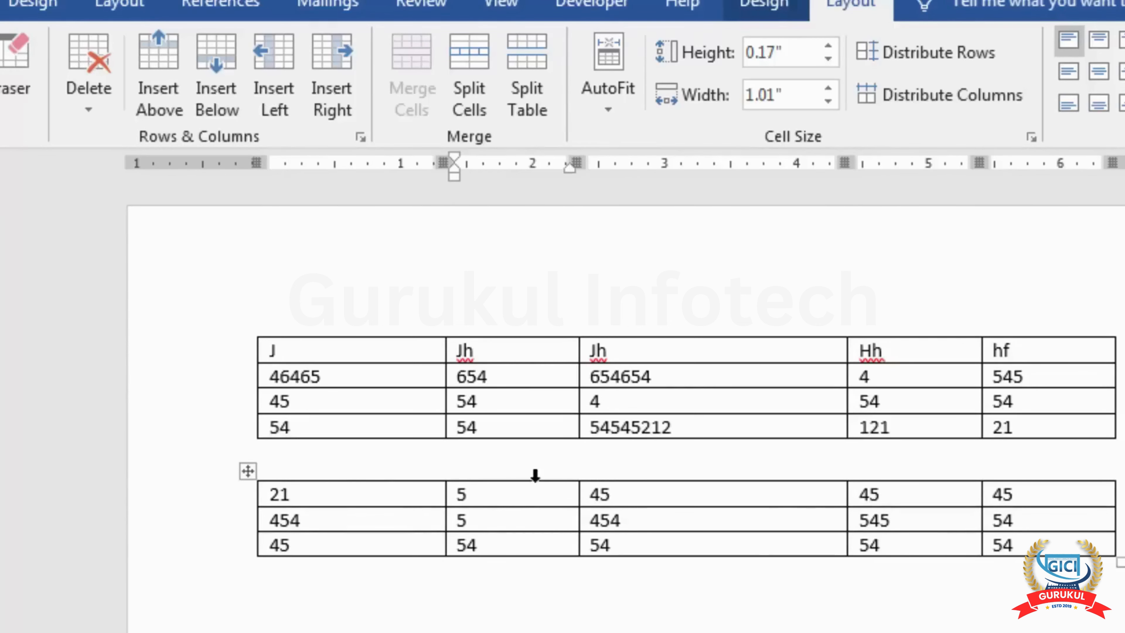
Clear the two Jh cells in the upper table's first row and merge them into one cell.
left_click_drag(556, 351, 665, 348)
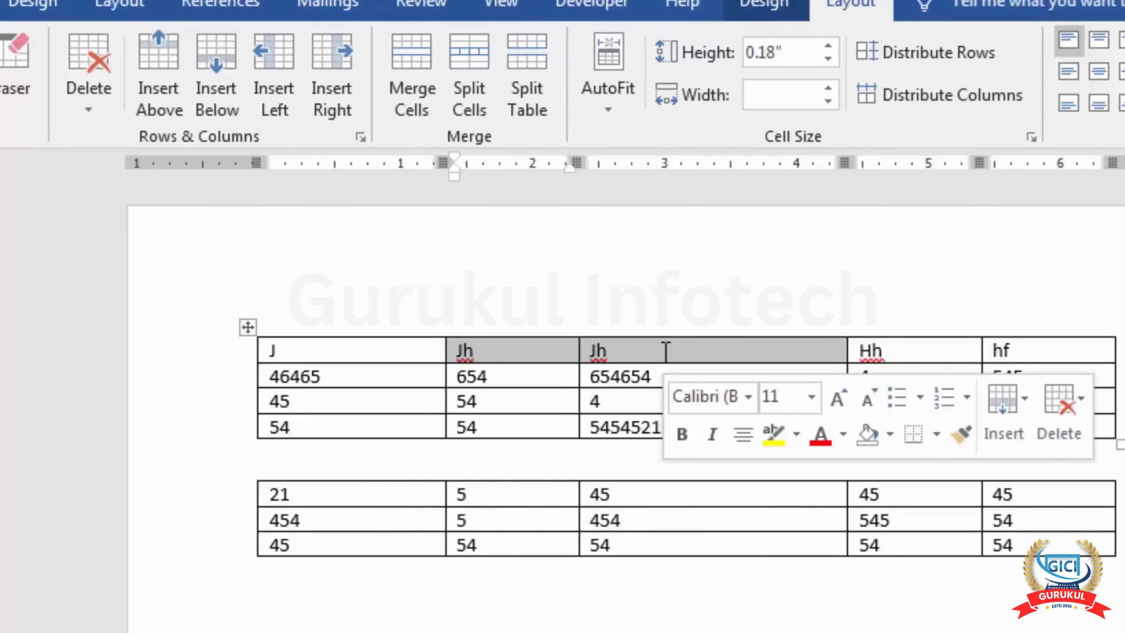
key("Delete")
left_click_drag(558, 349, 634, 343)
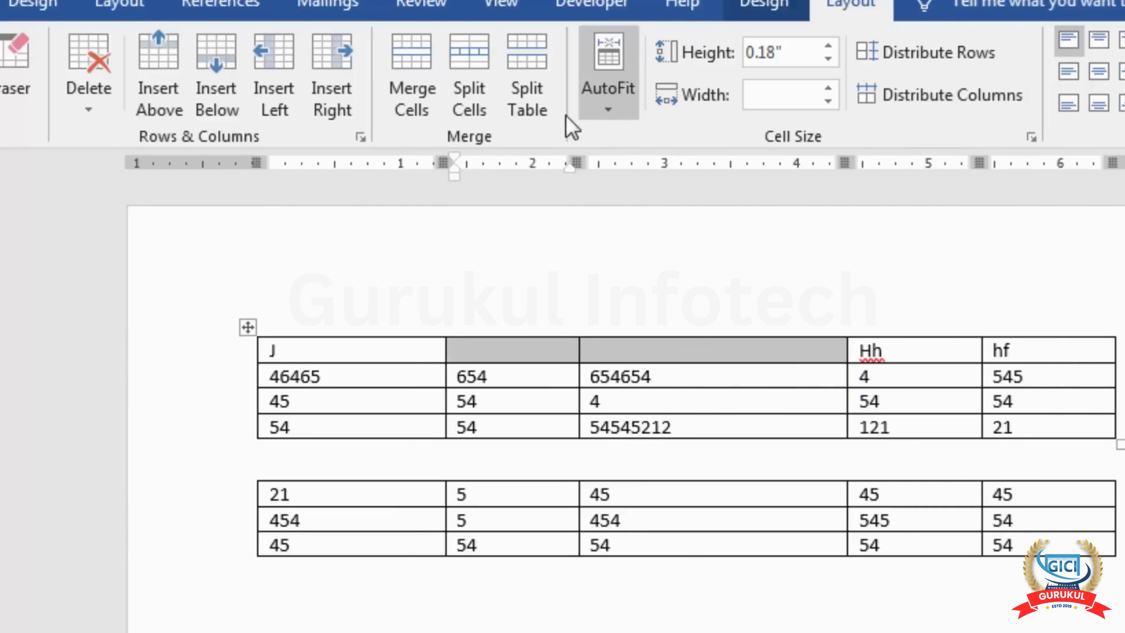
left_click(422, 87)
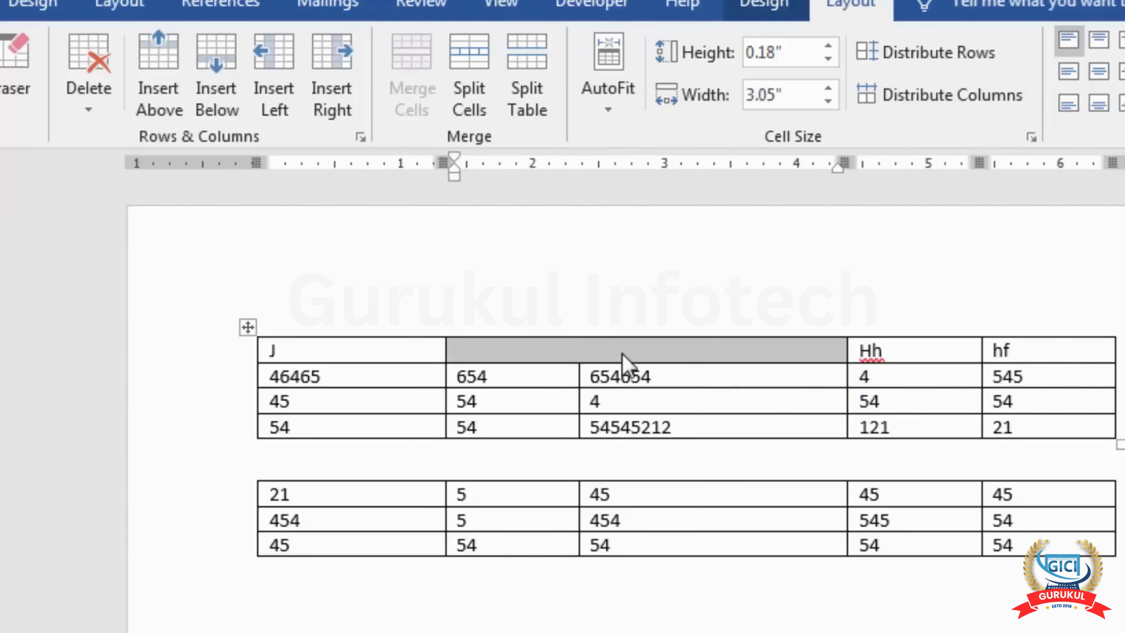
Clear the Hh cell in the upper table's first row and split it into 2 columns and 1 row.
left_click(761, 350)
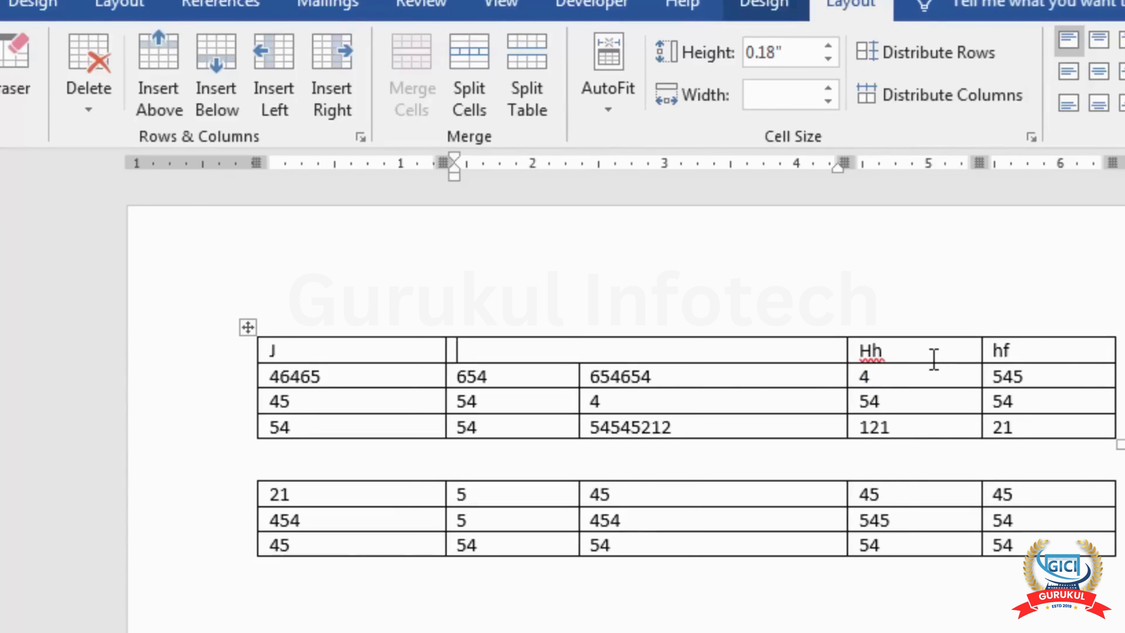
double_click(871, 350)
key("BackSpace")
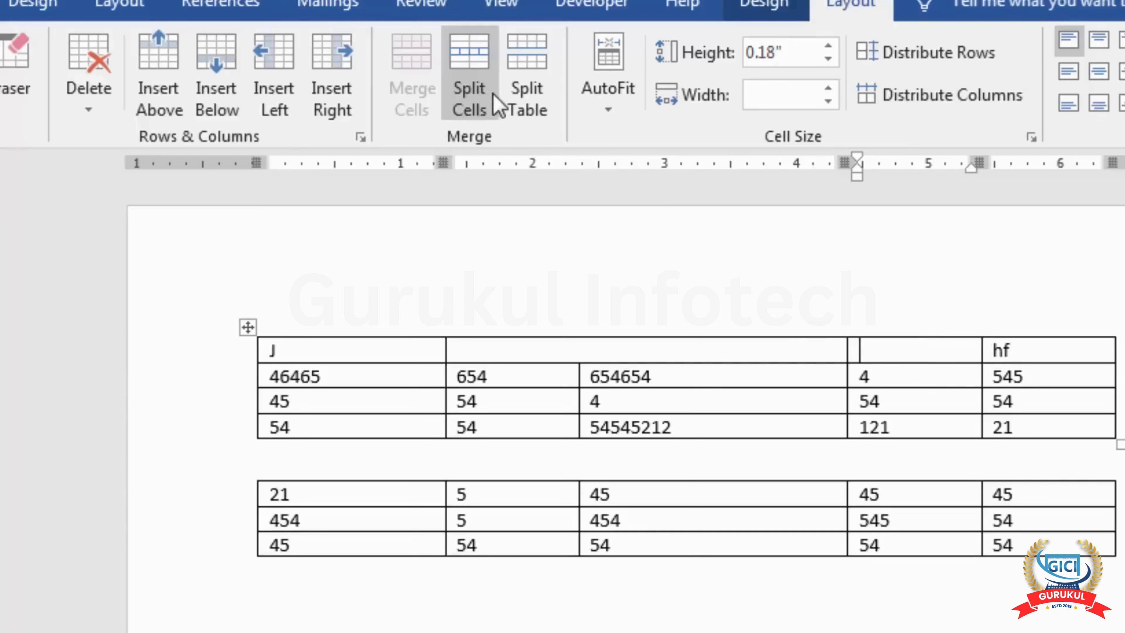
left_click(492, 103)
left_click(730, 374)
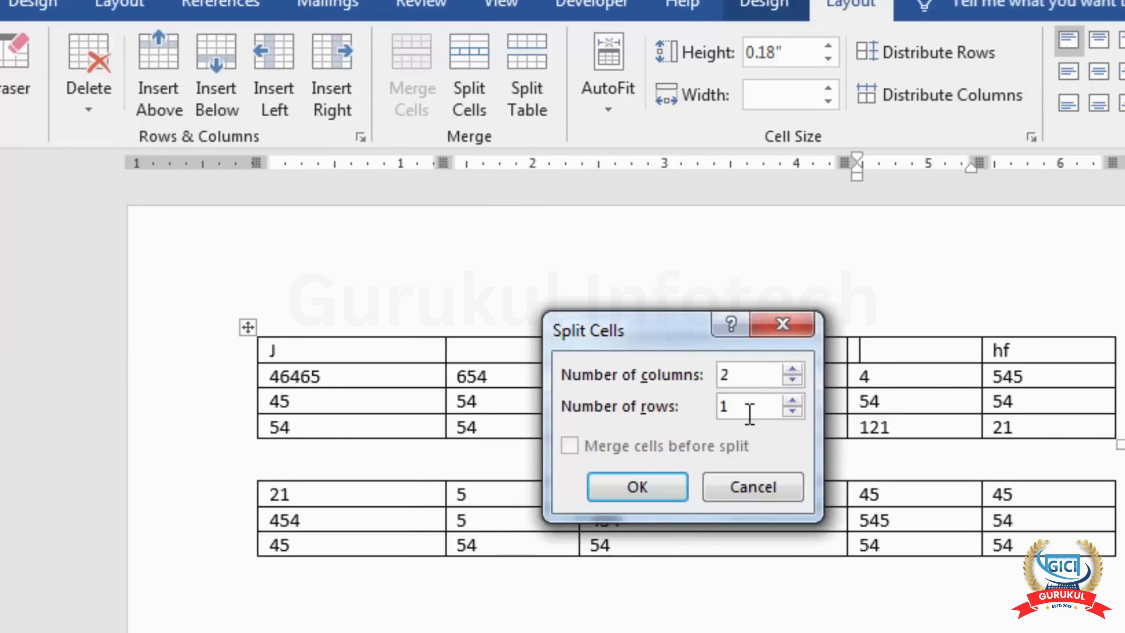
left_click(660, 496)
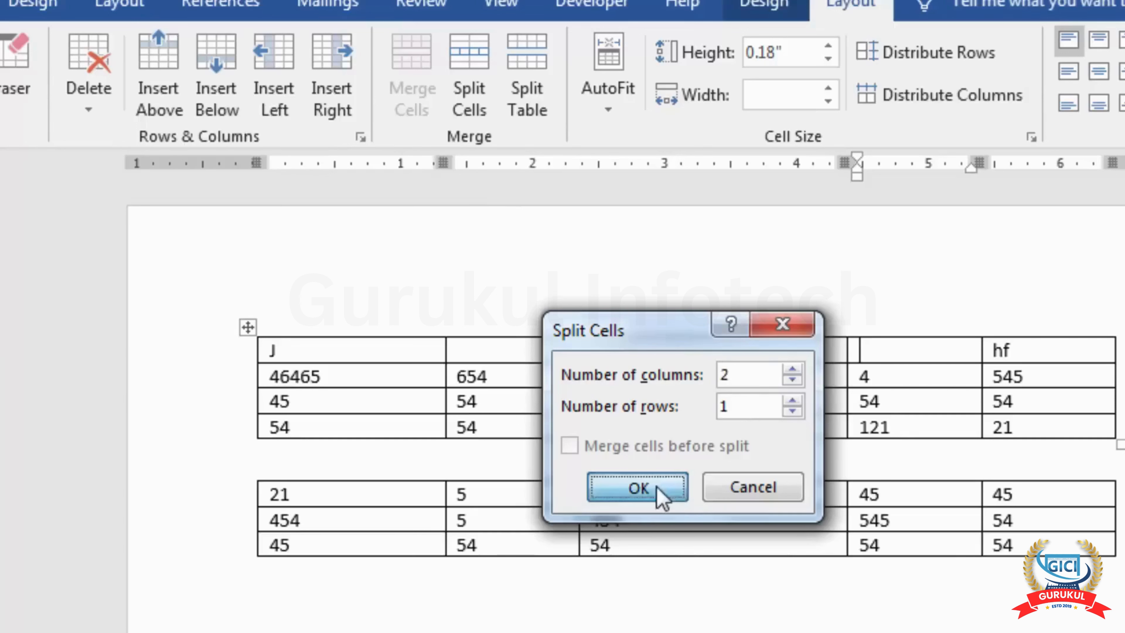
left_click(935, 360)
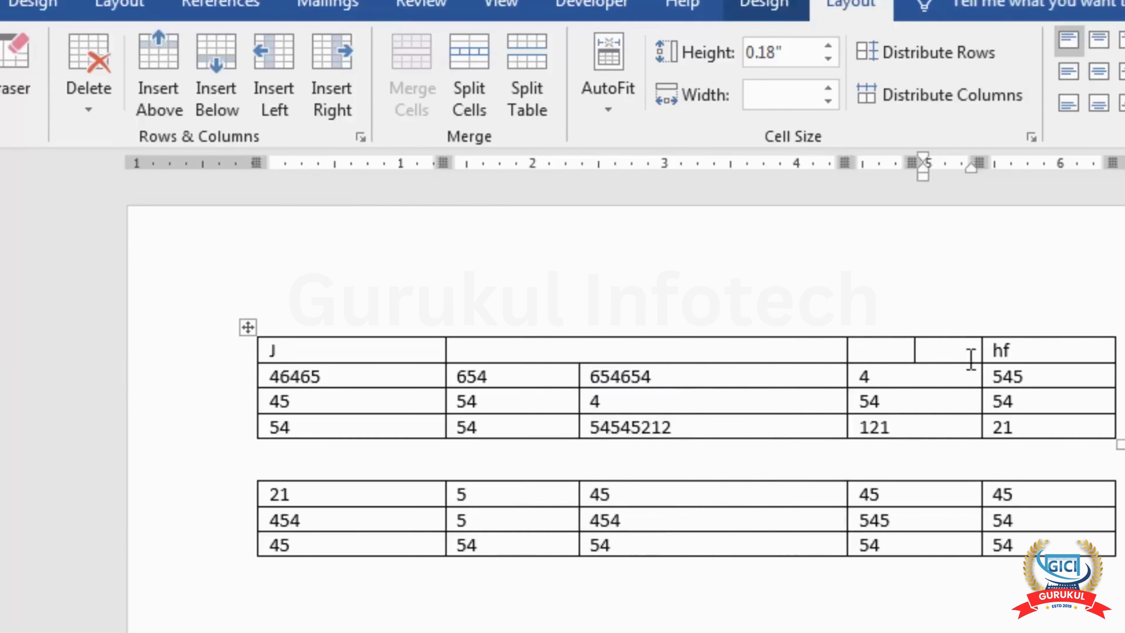
Split the merged empty cell in the upper table's first row into 1 column and 2 rows.
left_click(803, 356)
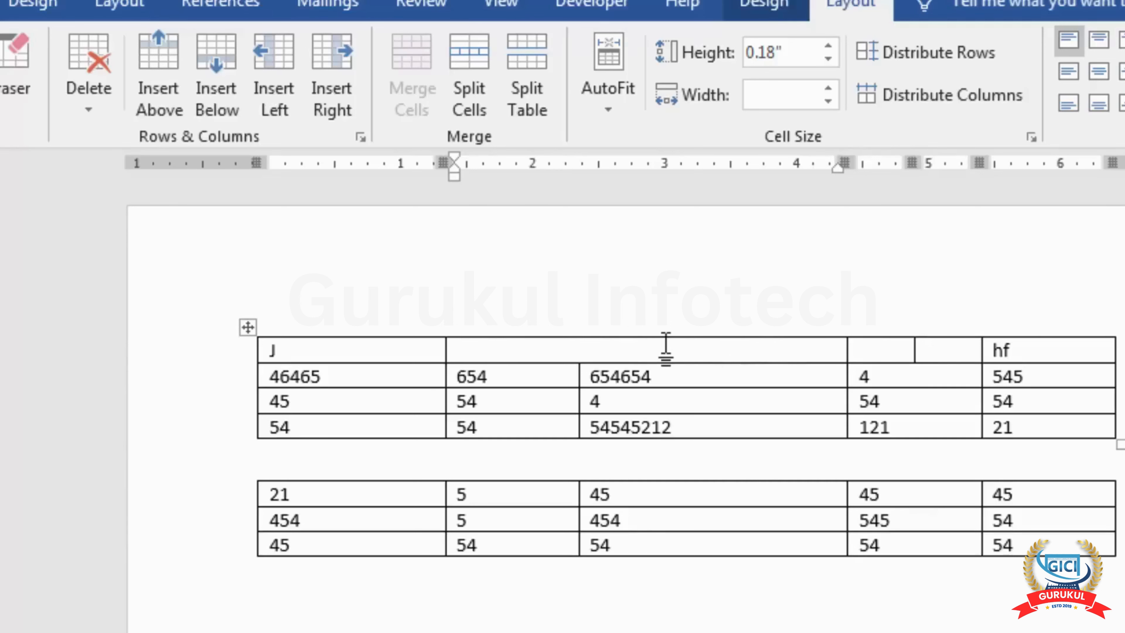
left_click(469, 80)
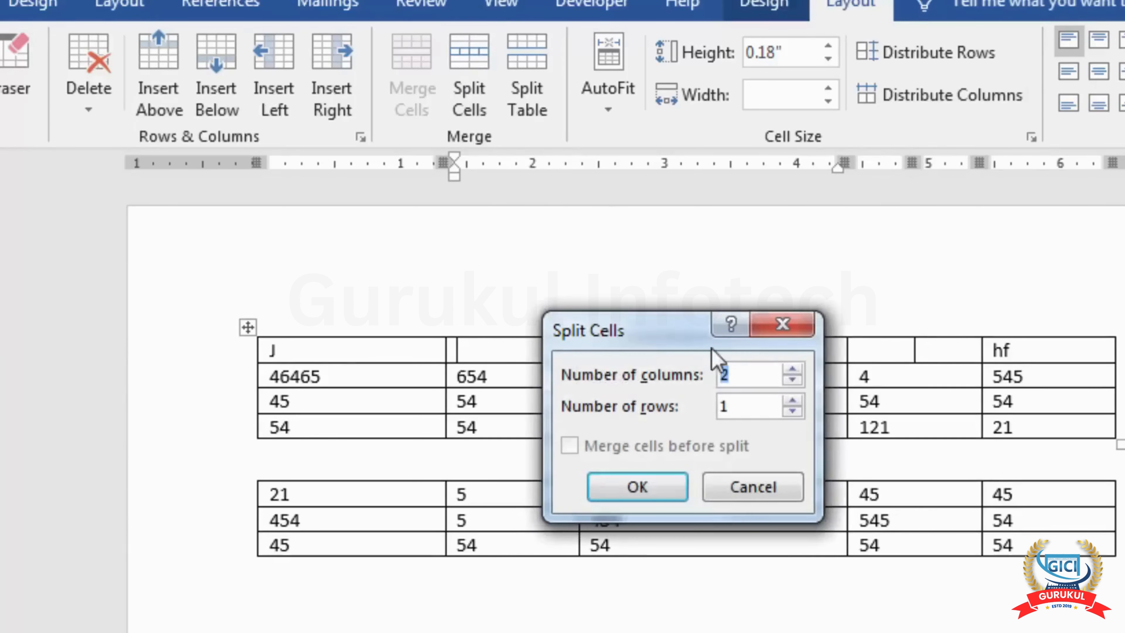
type("1")
left_click(748, 403)
type("2")
left_click(665, 487)
left_click(527, 349)
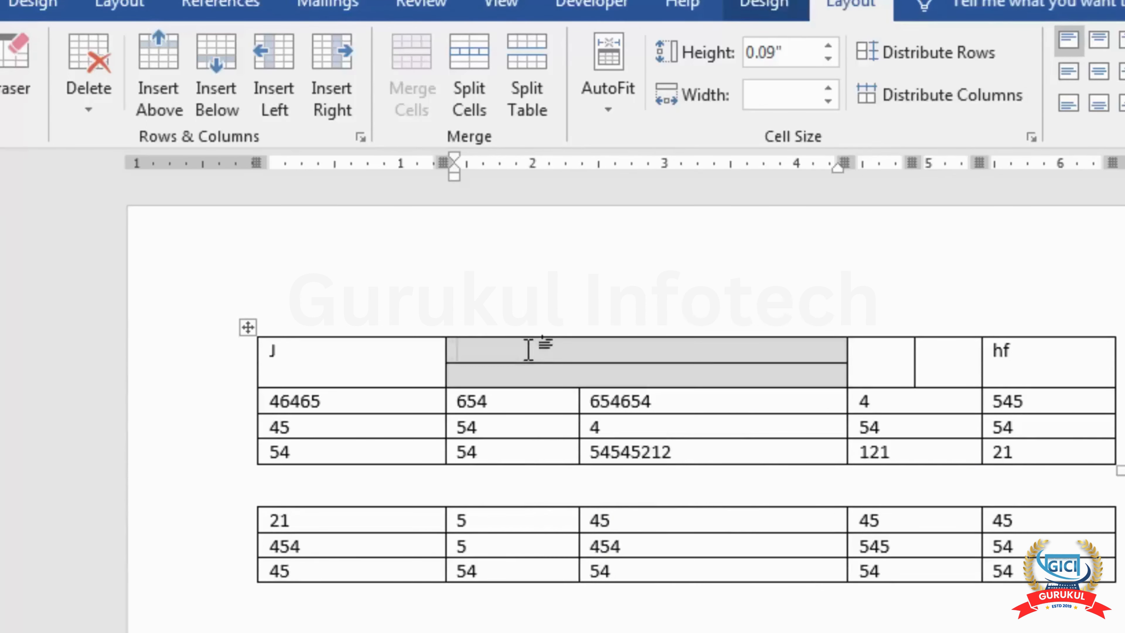
Set the row height of the whole upper table to 0.2" and make its columns narrower with the cell width setting.
left_click(248, 327)
left_click(828, 46)
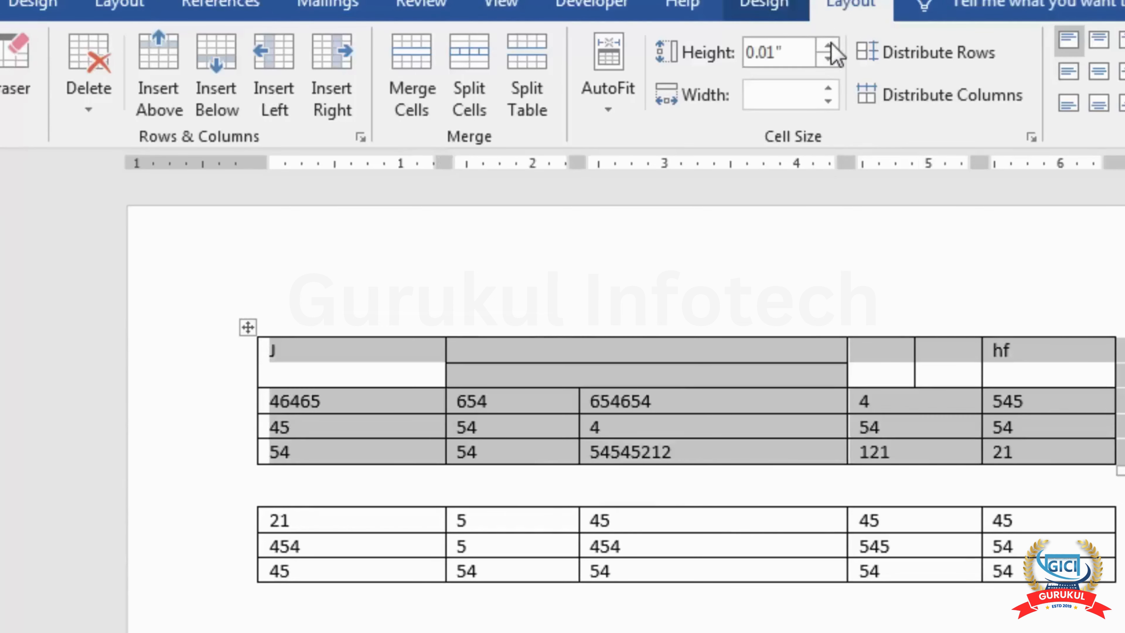
left_click(831, 45)
left_click(827, 89)
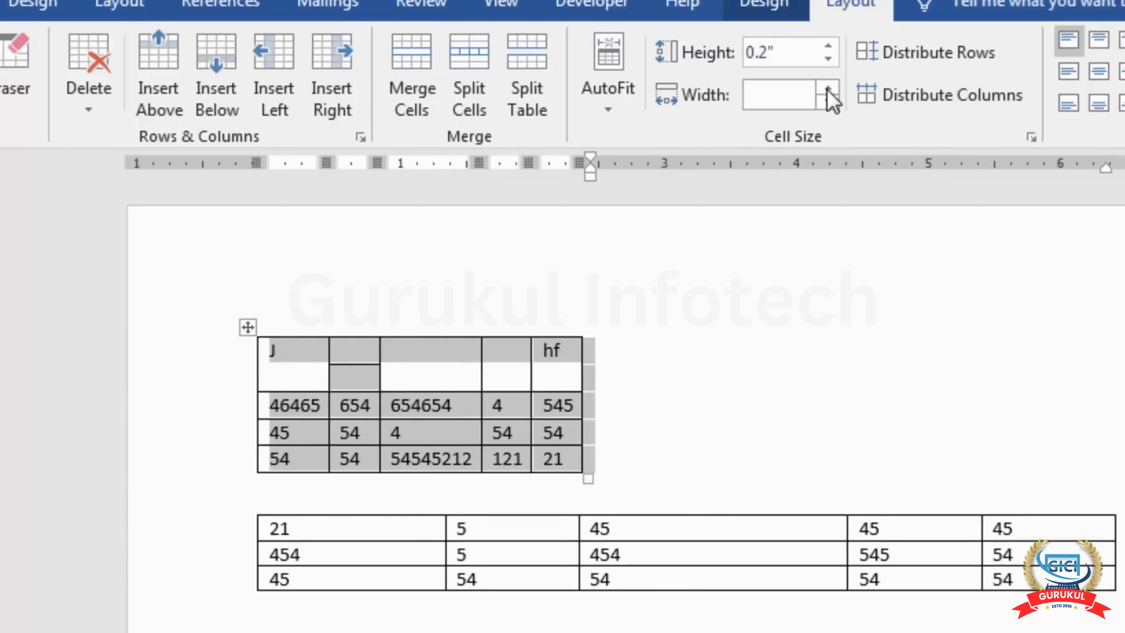
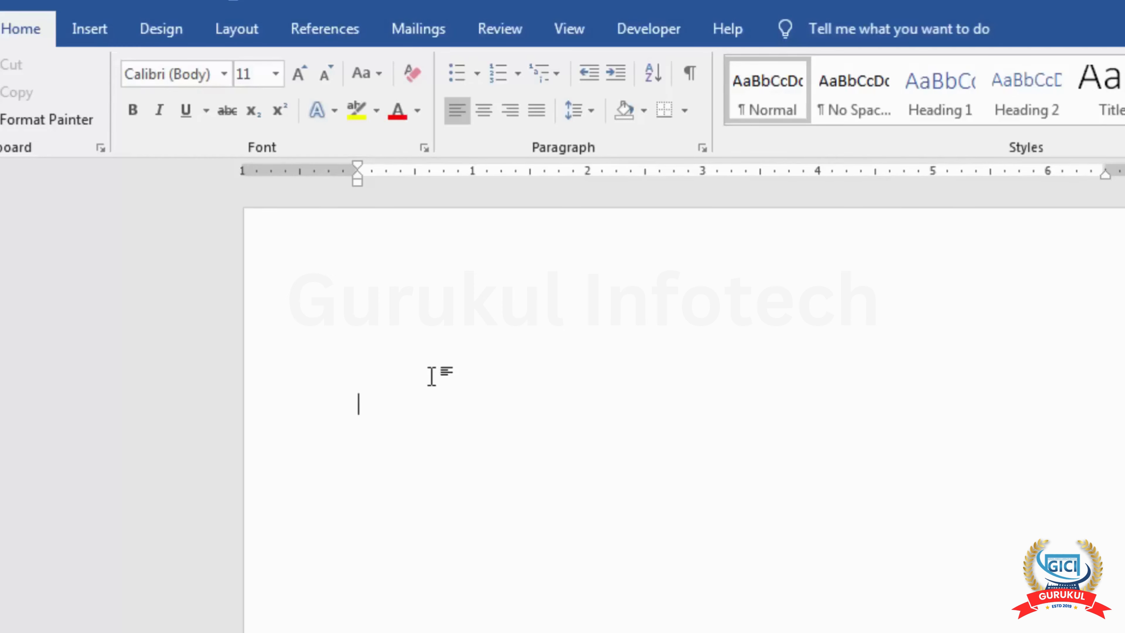
Generate sample paragraphs with =rand() in the blank document and add an empty line above the first paragraph.
type("=rand()")
key("Return")
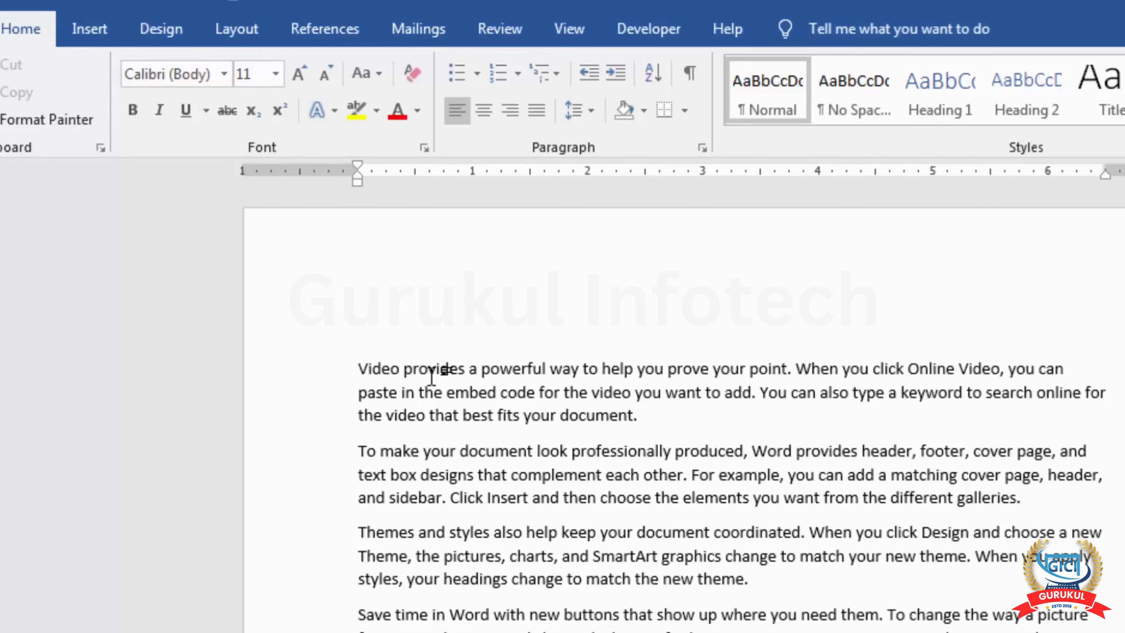
left_click(364, 360)
key("Return")
key("Up")
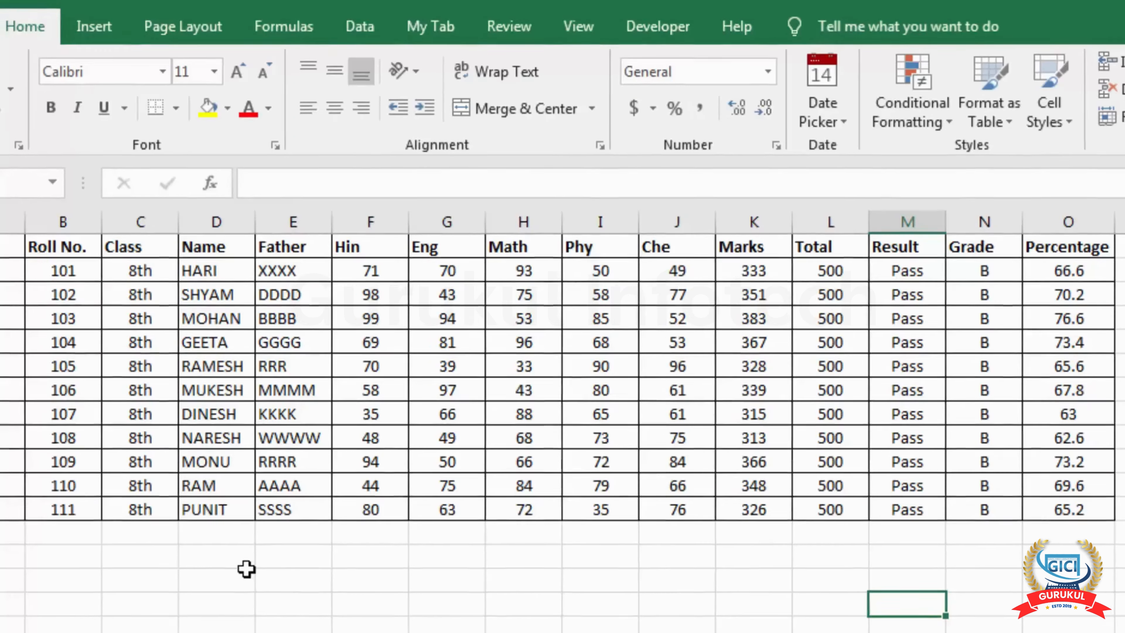
Switch to the STUDENT TABLE workbook in Excel and examine the Roll No., Name and Father columns intended as merge data.
left_click(217, 342)
left_click(66, 251)
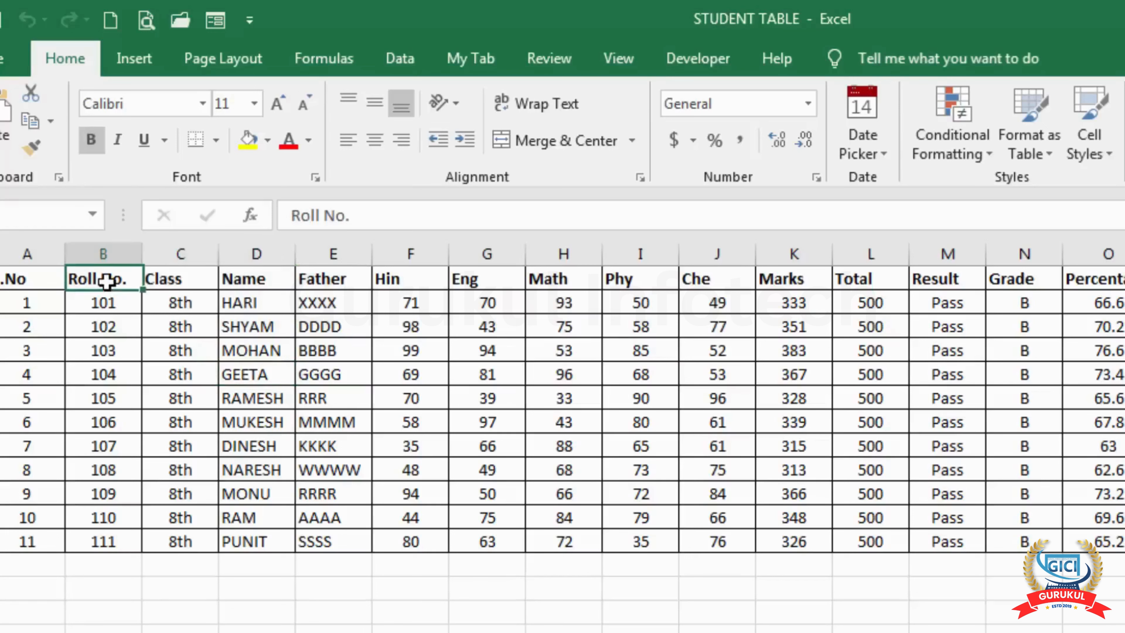
left_click(237, 280)
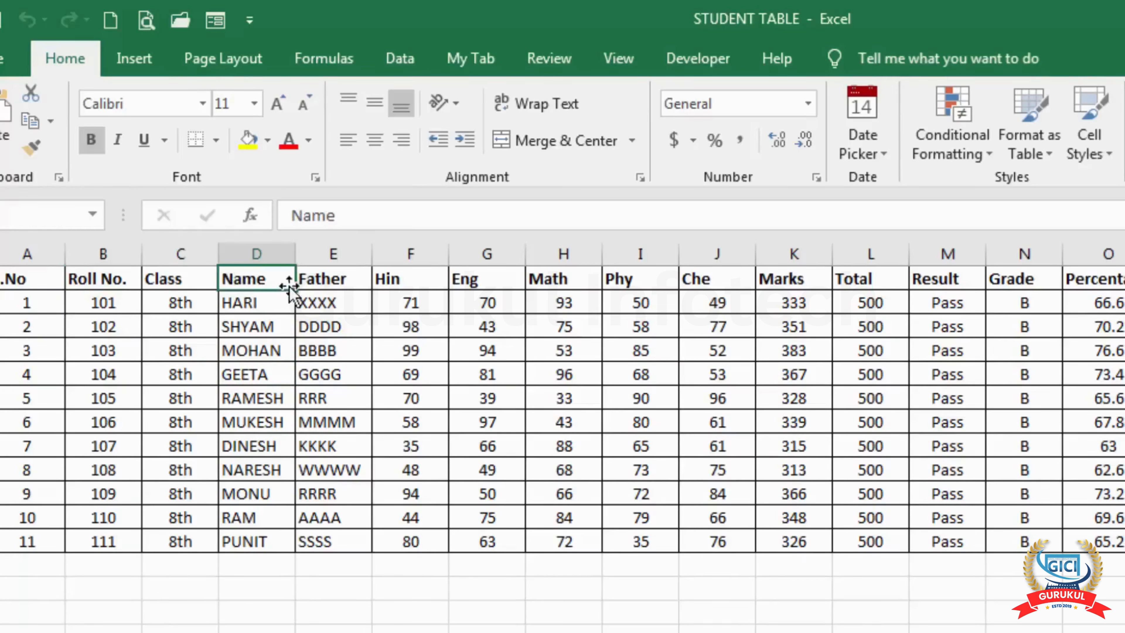
left_click(314, 280)
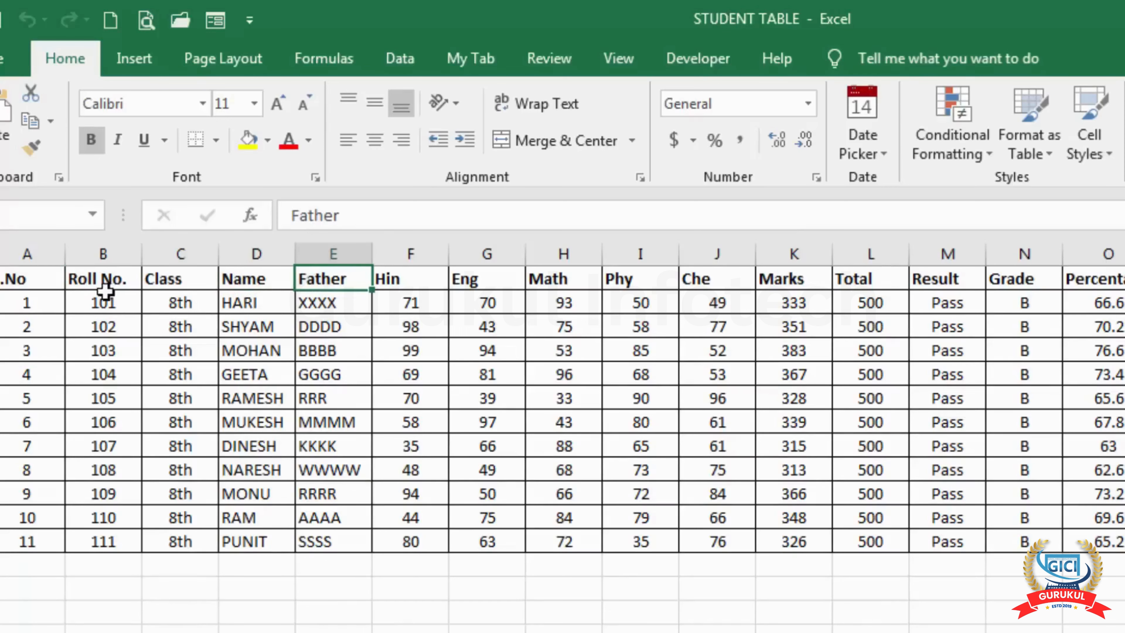
left_click_drag(106, 291, 332, 304)
left_click(330, 372)
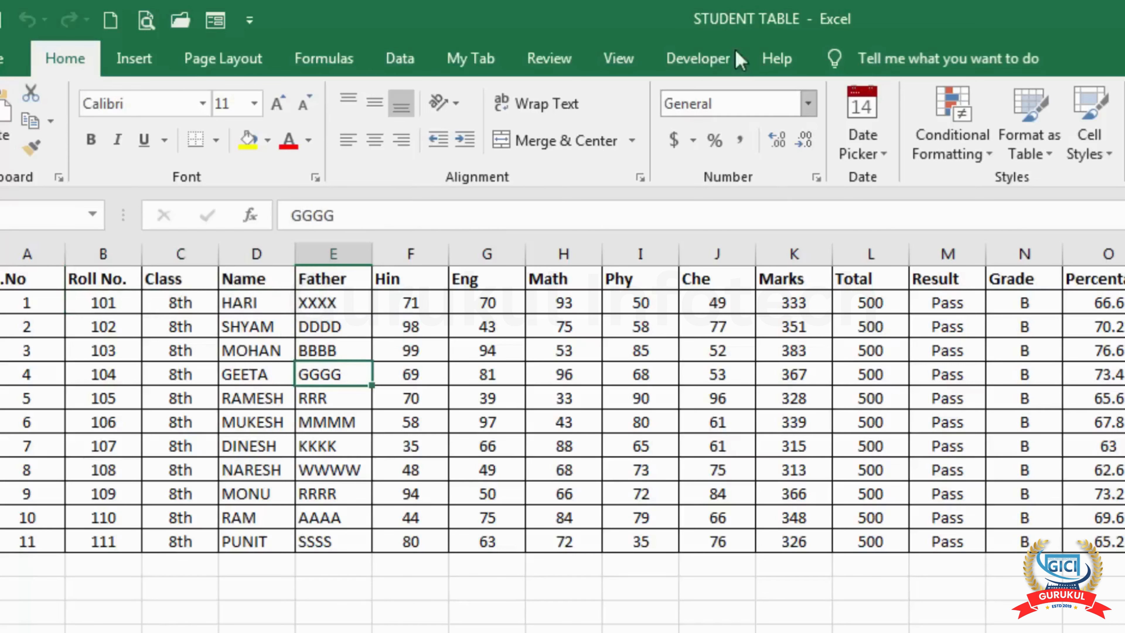
left_click(436, 370)
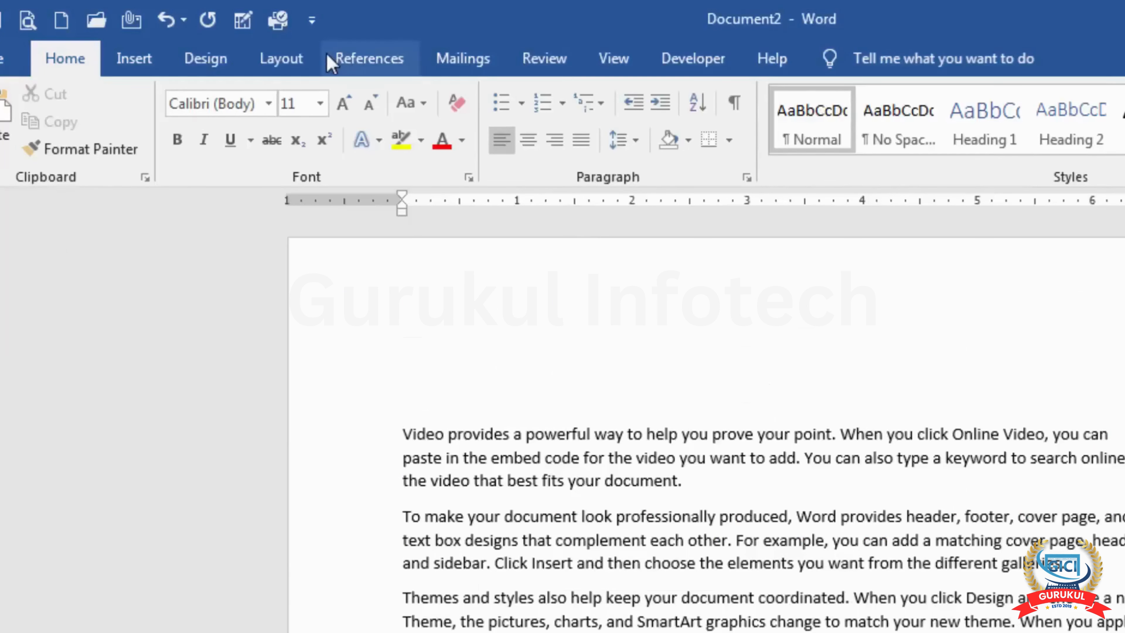
In the Word document, start selecting mail merge recipients from an existing list and browse to the Documents library.
left_click(464, 60)
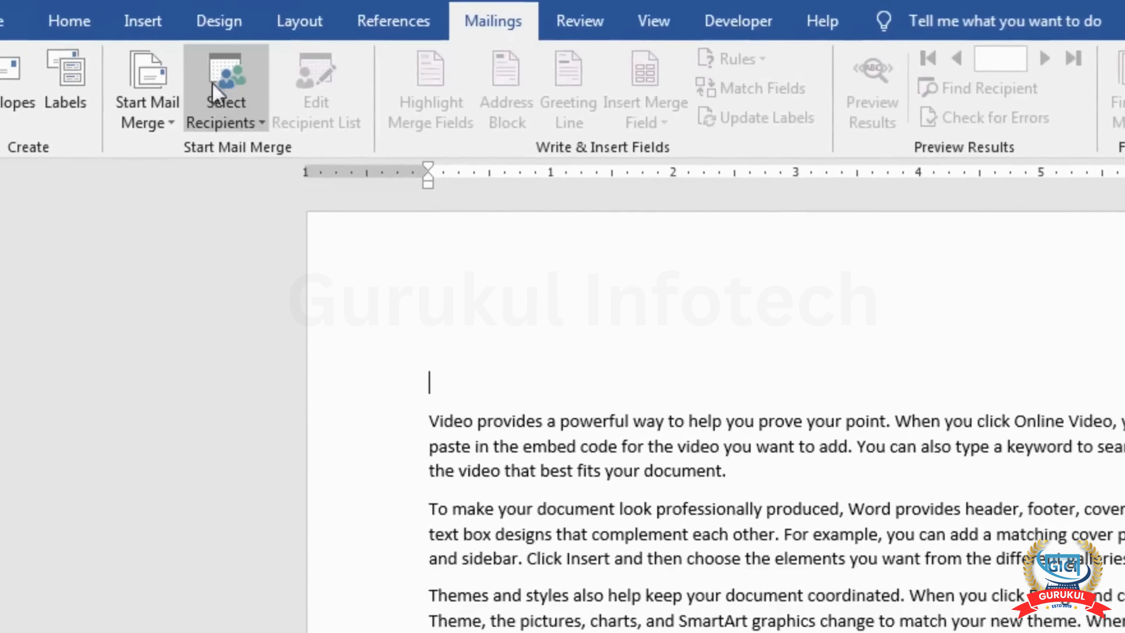
left_click(256, 118)
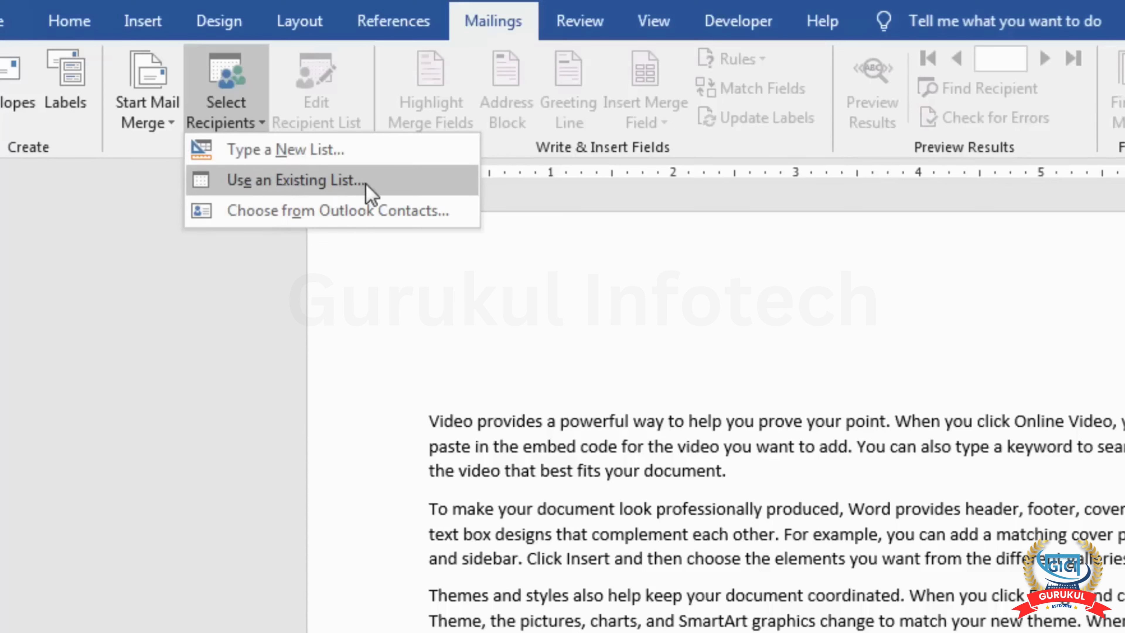
left_click(333, 191)
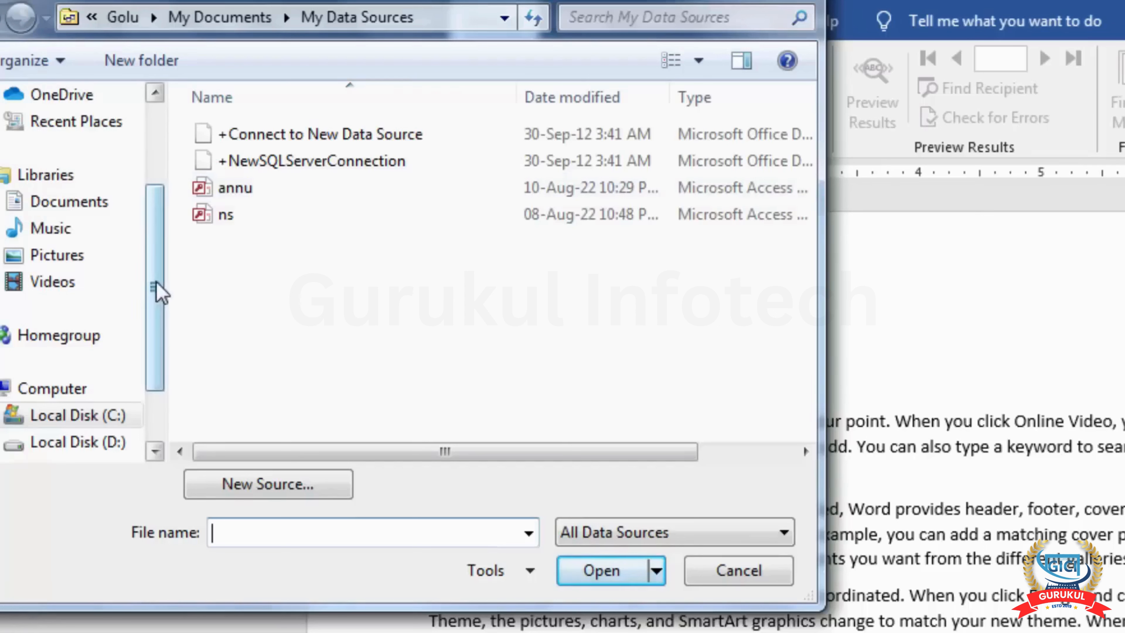
mouse_move(156, 282)
left_mouse_down()
mouse_move(156, 330)
mouse_move(152, 264)
left_mouse_up()
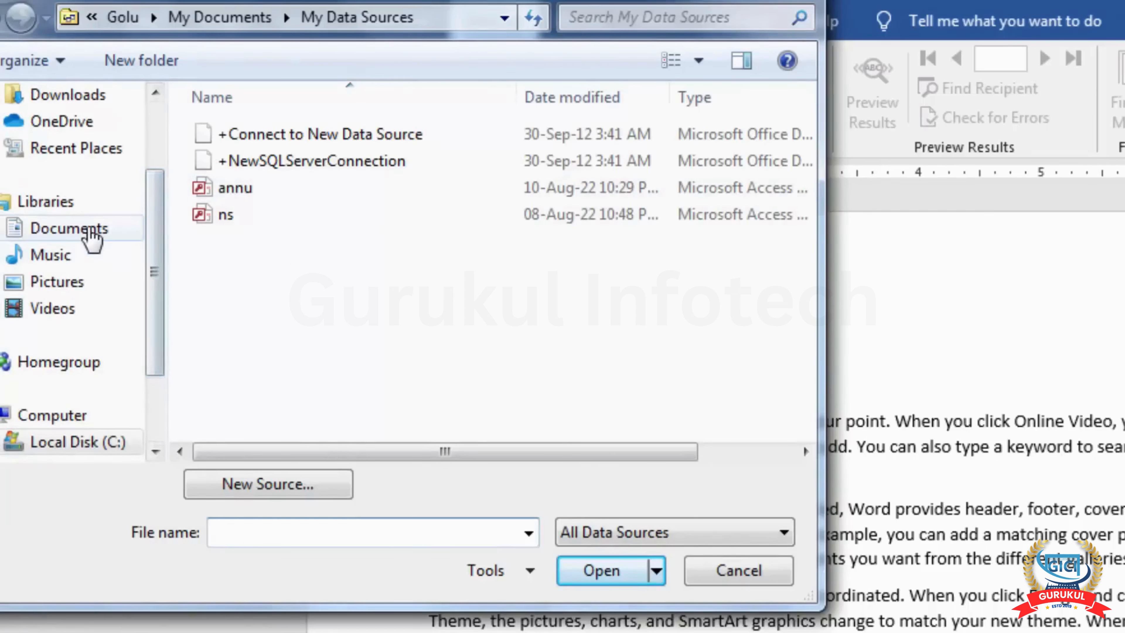
left_click(91, 235)
left_click(289, 364)
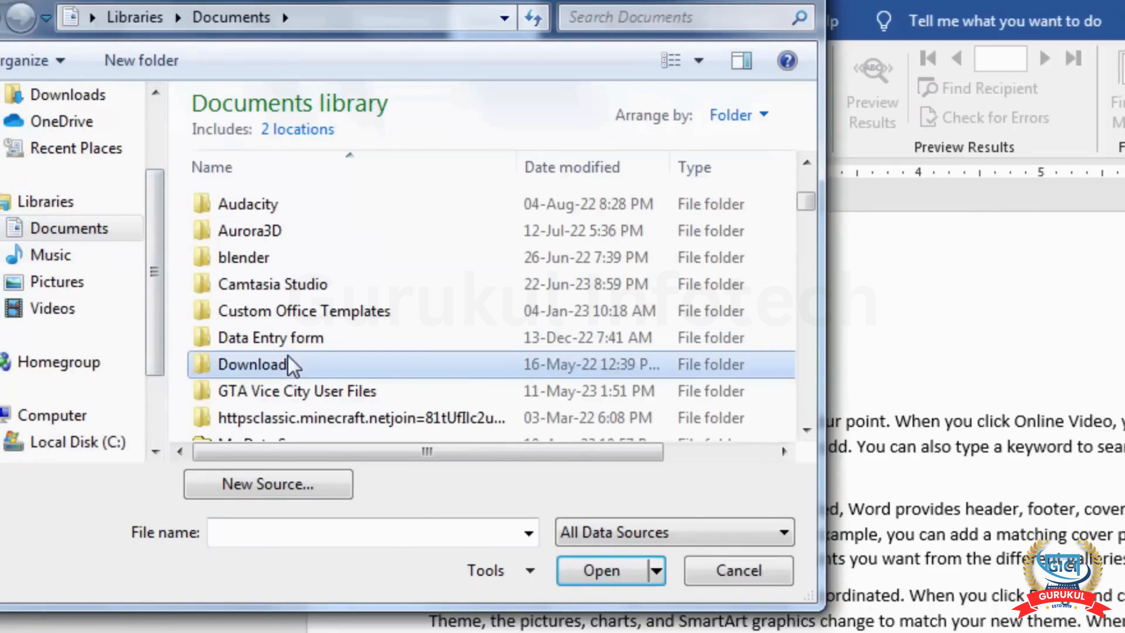
Load Sheet1$ of the STUDENT TABLE workbook as the recipient list, with the first row as column headers.
scroll(290, 364, "down", 10)
type("sa")
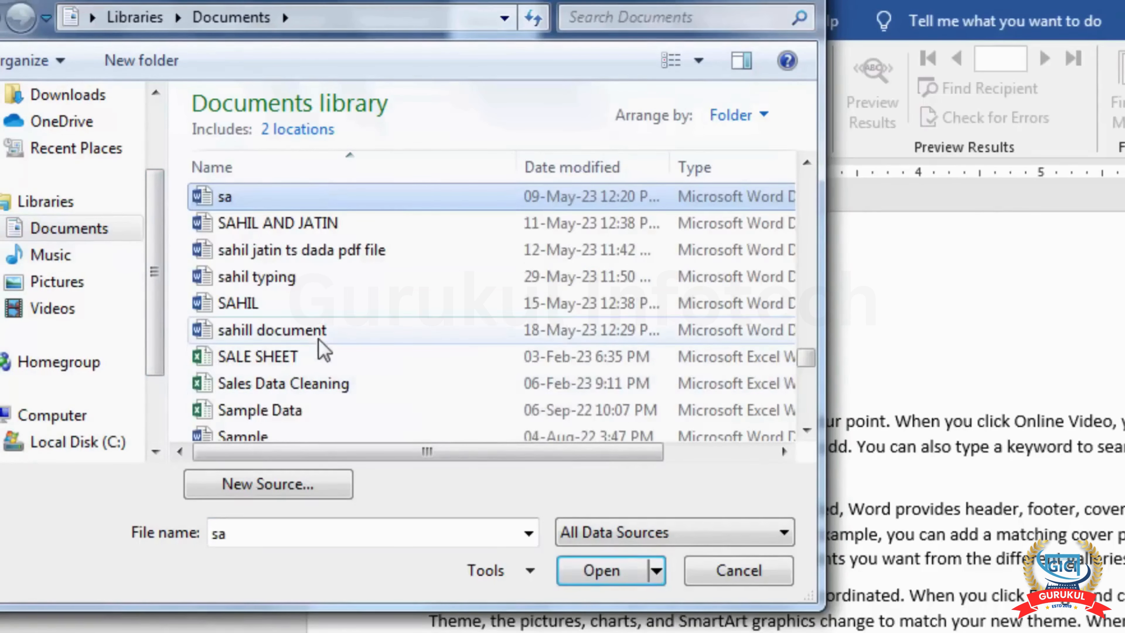
type("mple")
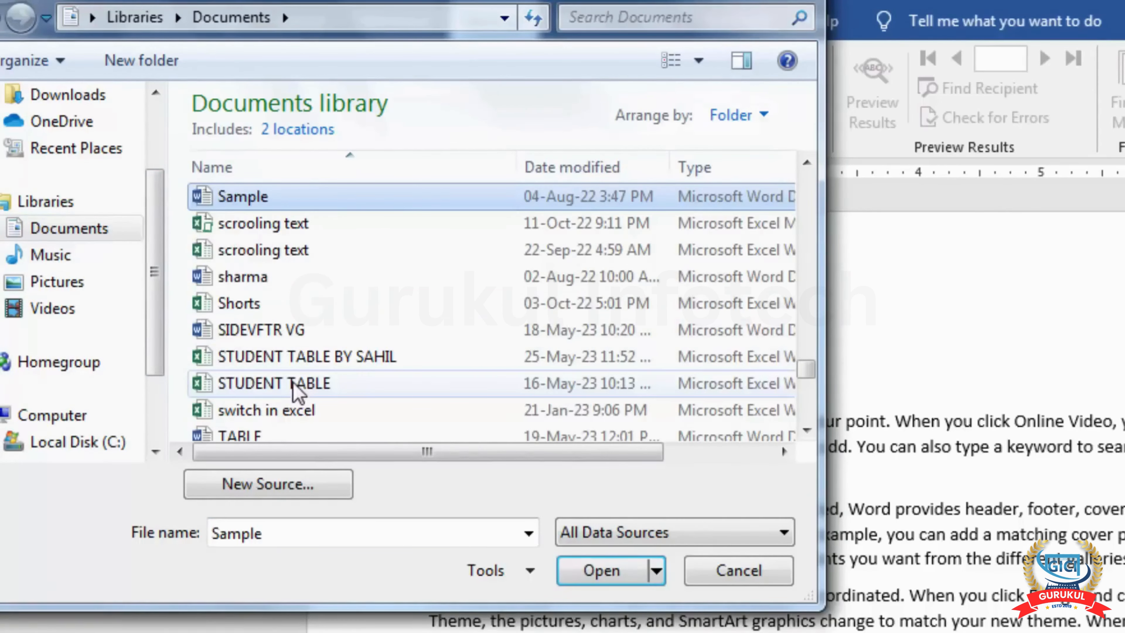
left_click(235, 385)
left_click(601, 570)
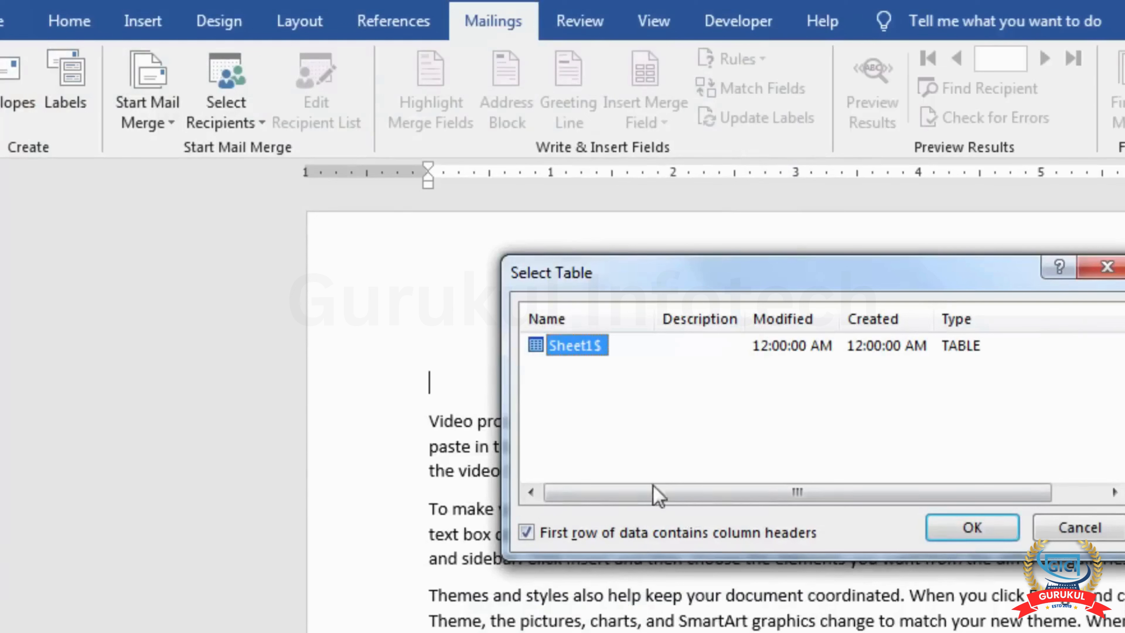
left_click(947, 529)
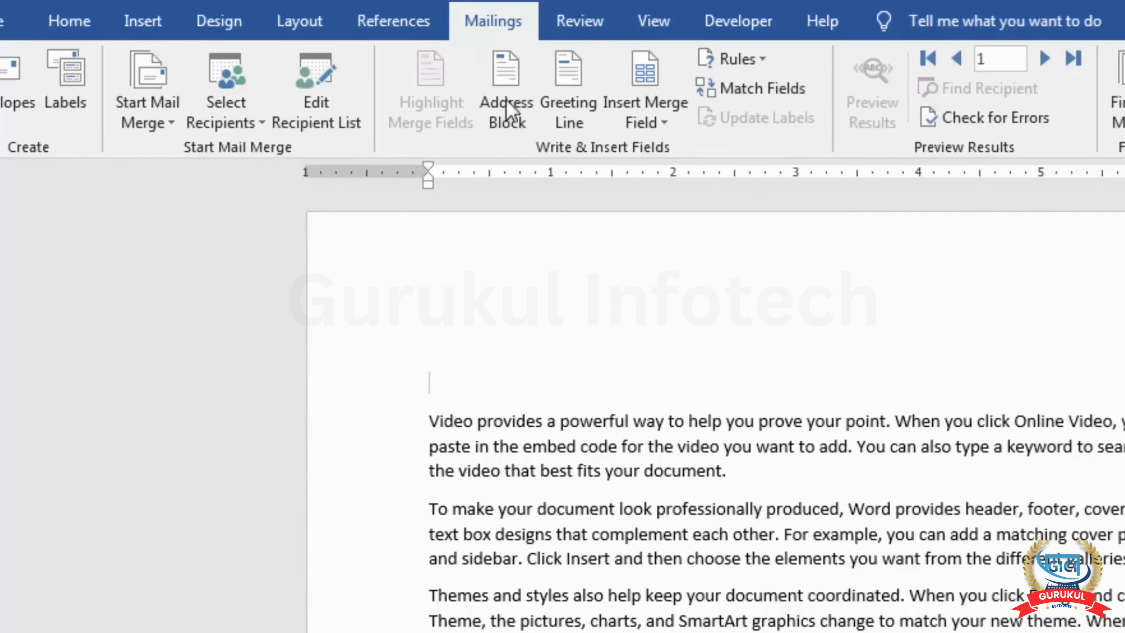
Insert the Name and Roll_No merge fields on separate lines above the first paragraph and start a new line below them.
left_click(664, 123)
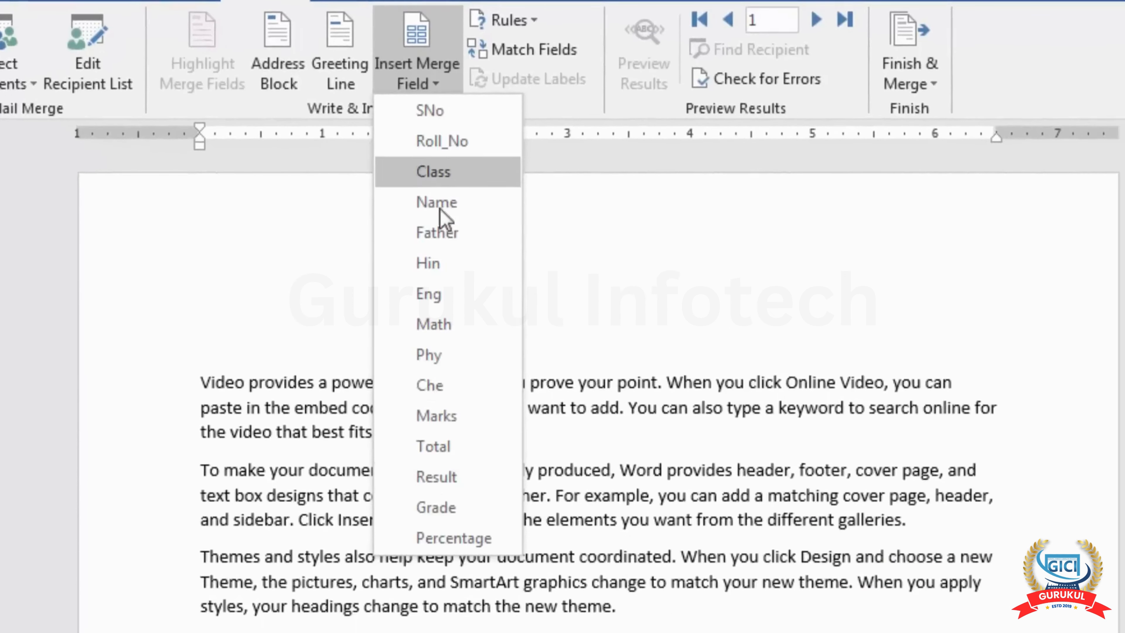
left_click(557, 339)
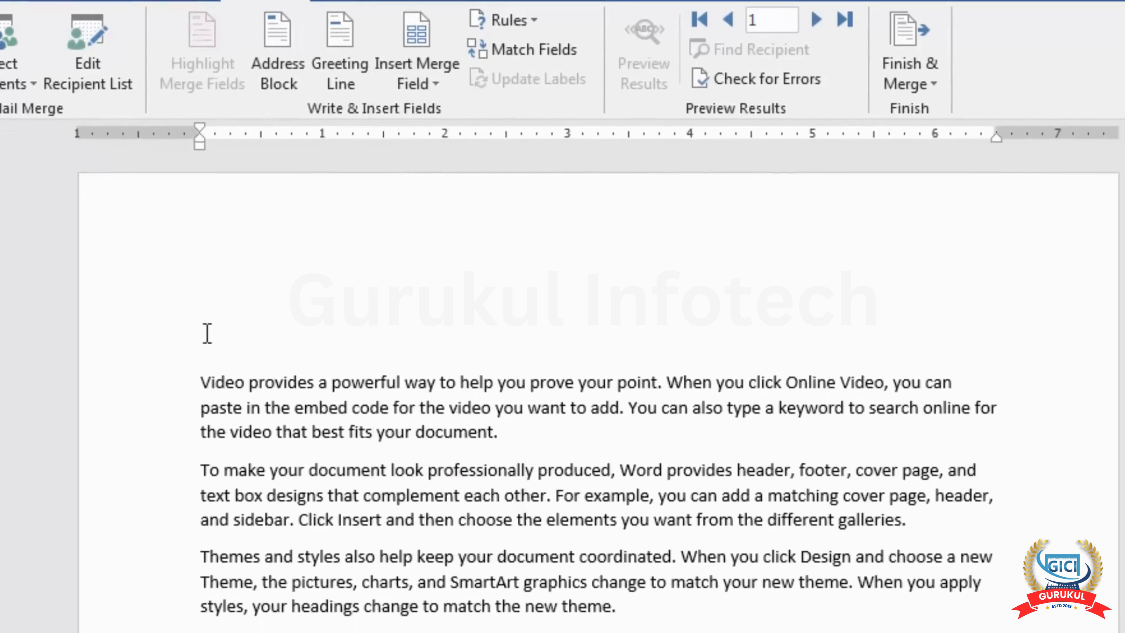
left_click(431, 81)
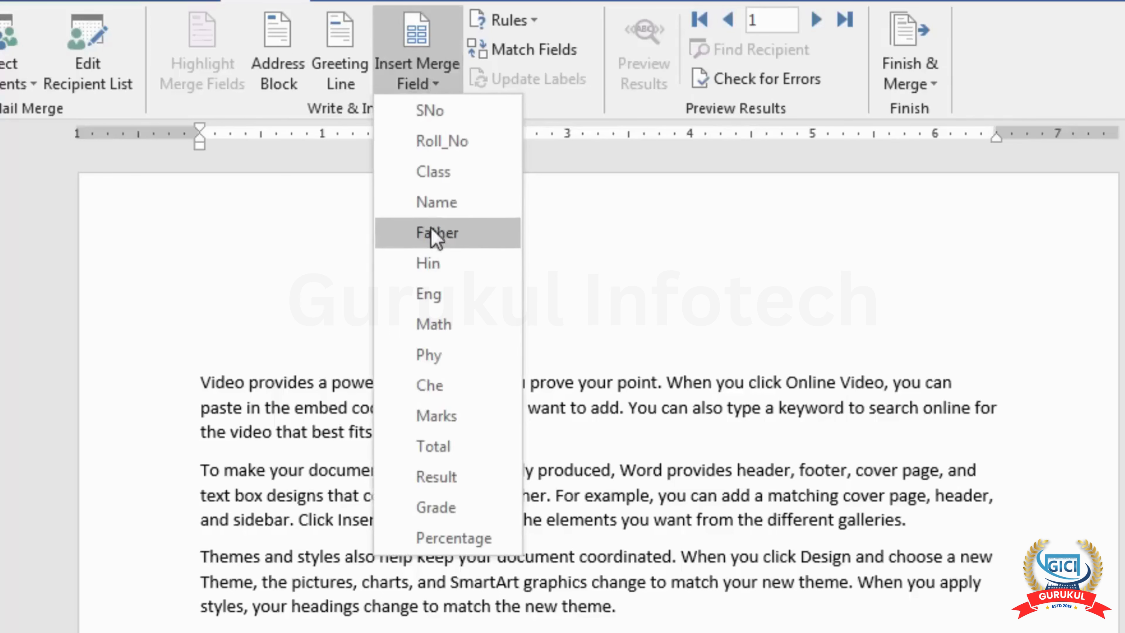
left_click(432, 204)
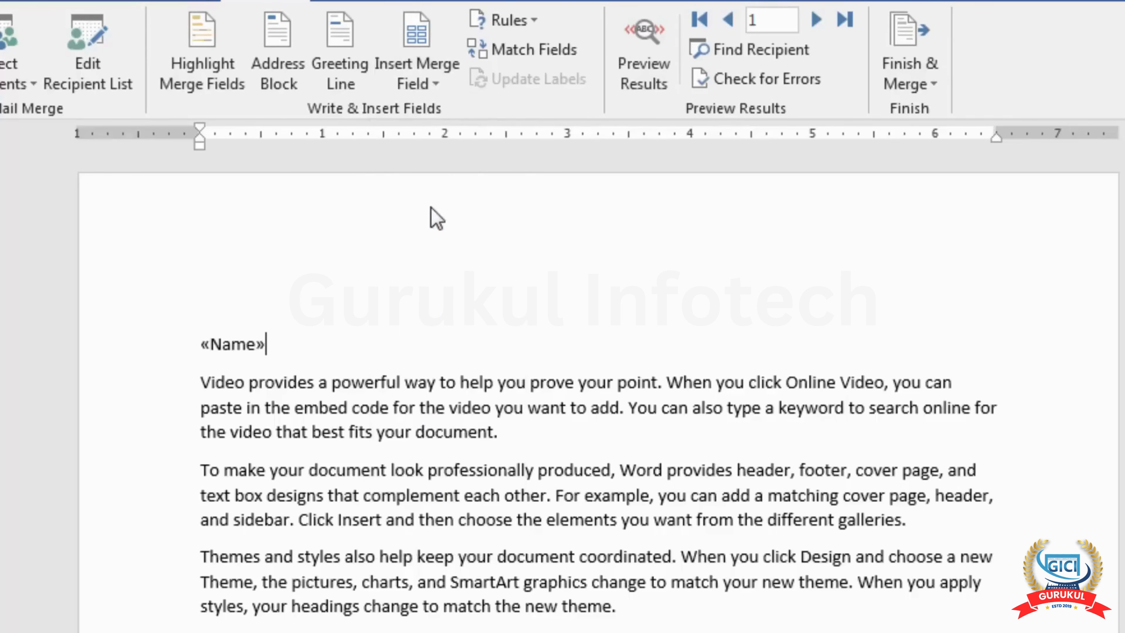
key("Return")
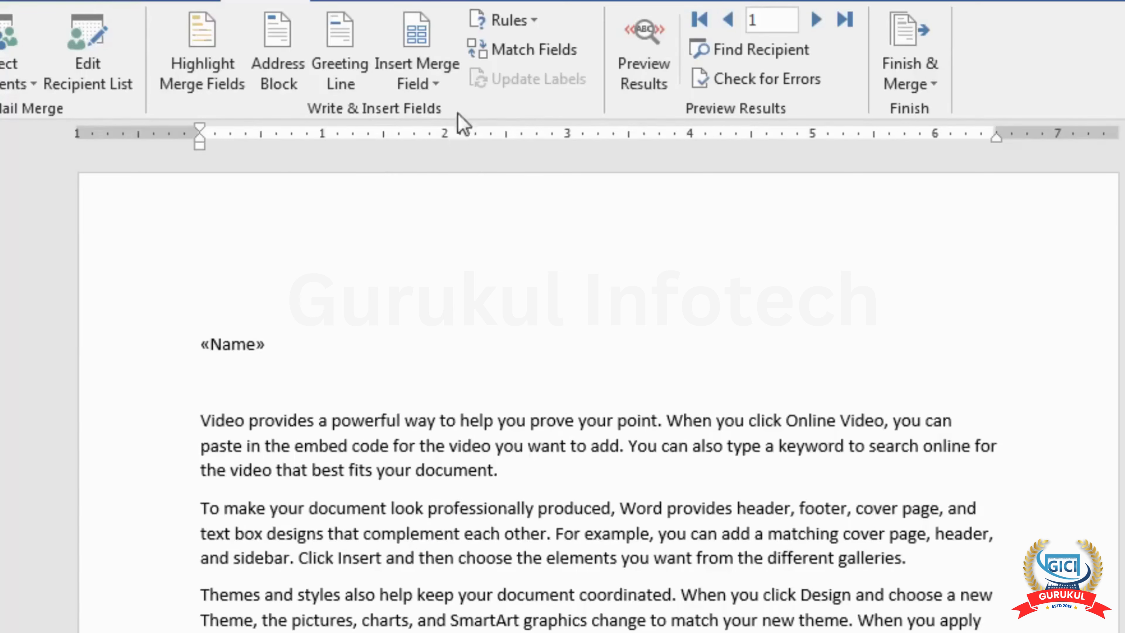
left_click(442, 89)
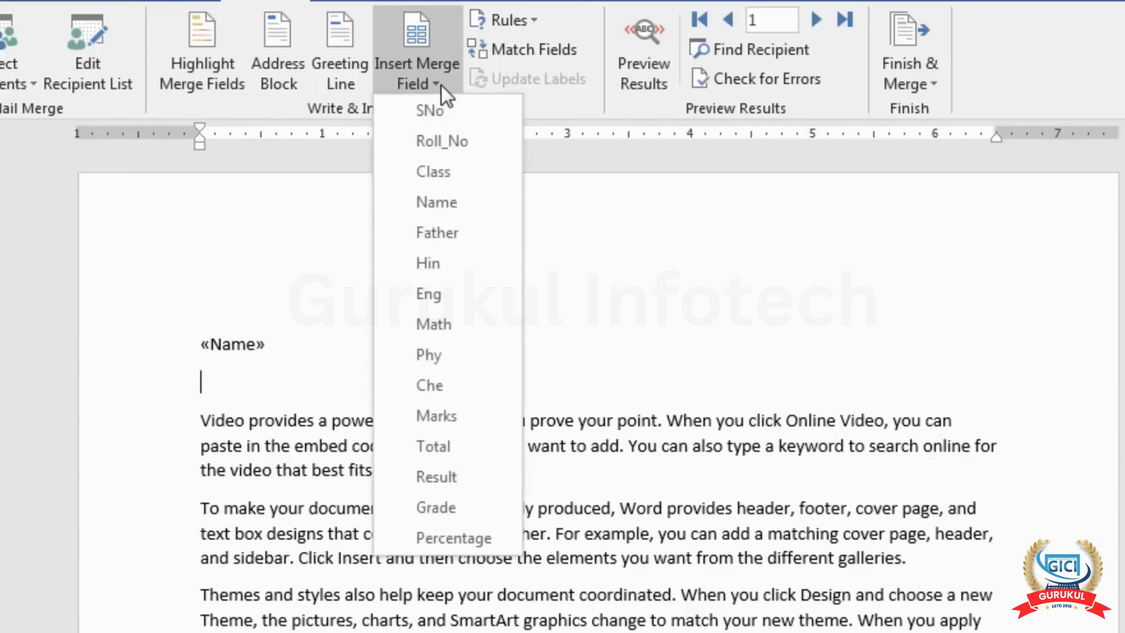
left_click(442, 141)
key("Return")
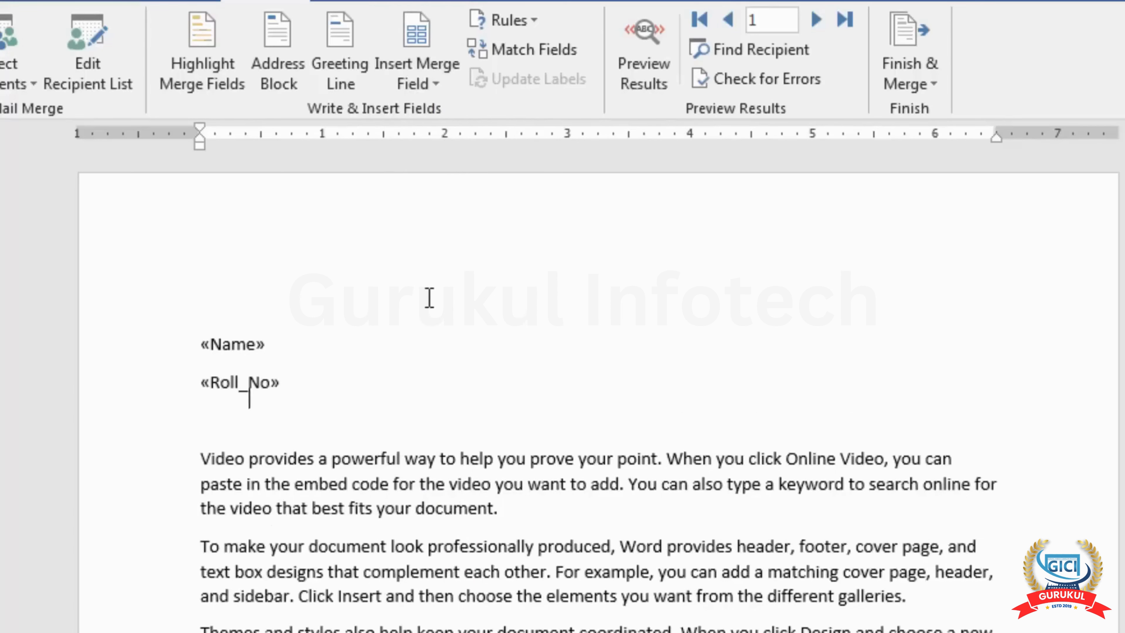
Insert the Father and Class merge fields on separate lines below the Roll_No field.
left_click(438, 82)
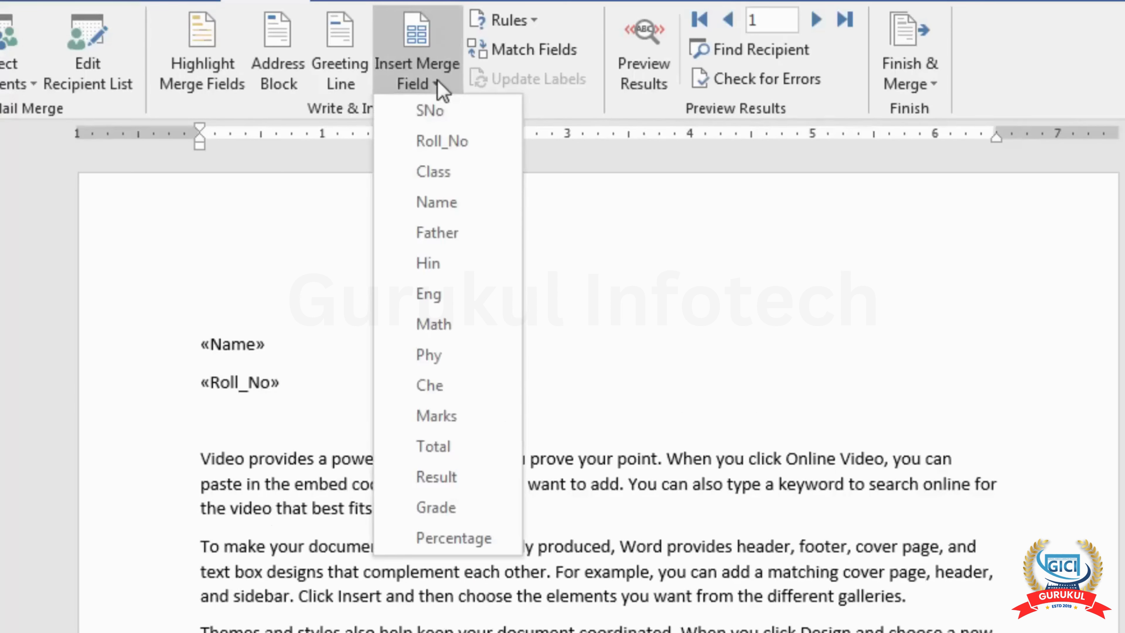
left_click(438, 233)
key("Return")
left_click(437, 83)
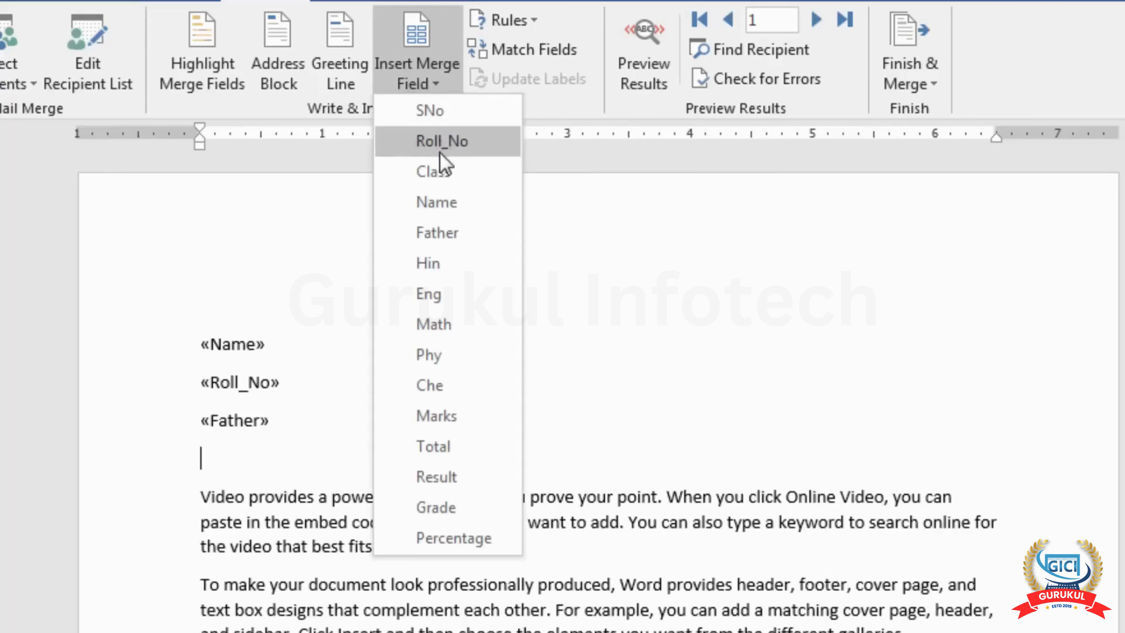
left_click(444, 178)
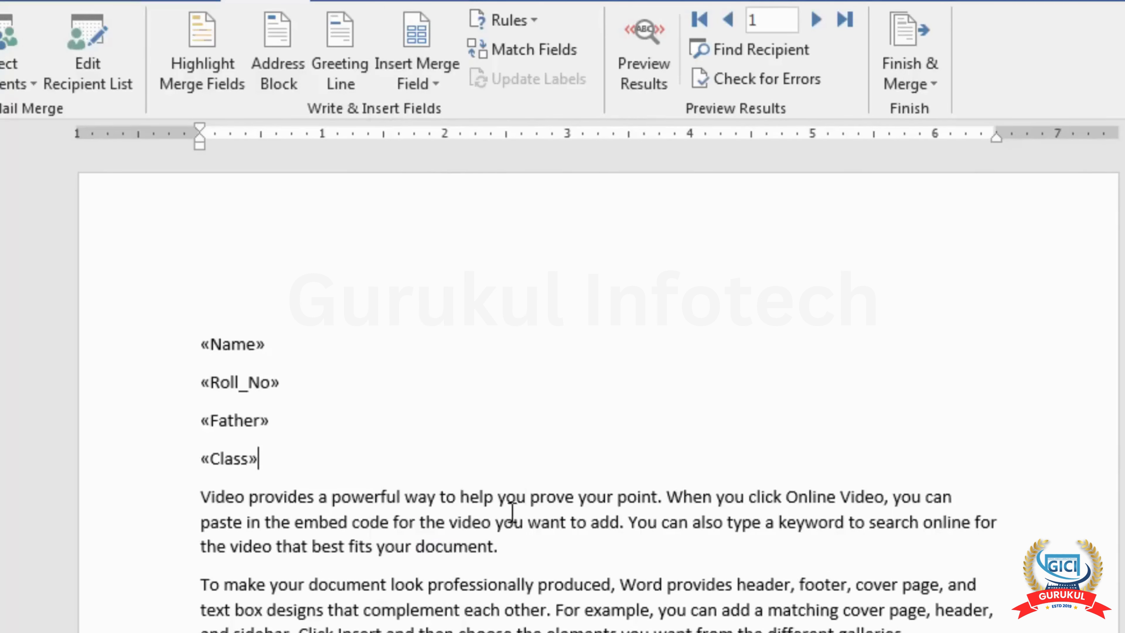
Add a greeting line below the Class field reading "Dear" followed by the Name merge field.
key("Return")
type("Dea")
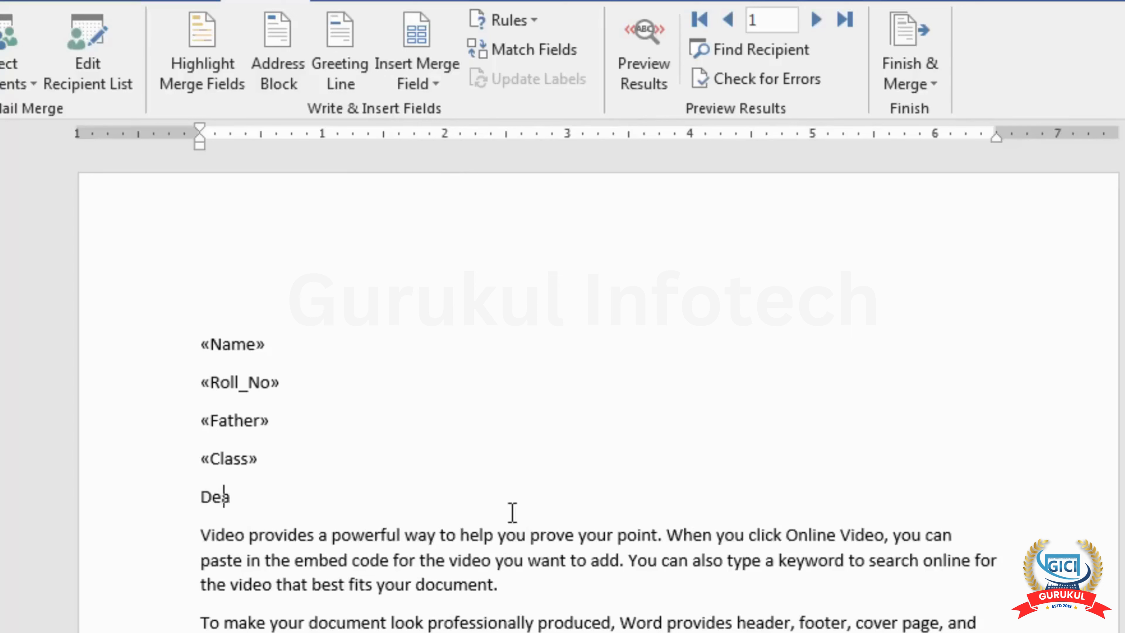
type("r")
left_click(438, 85)
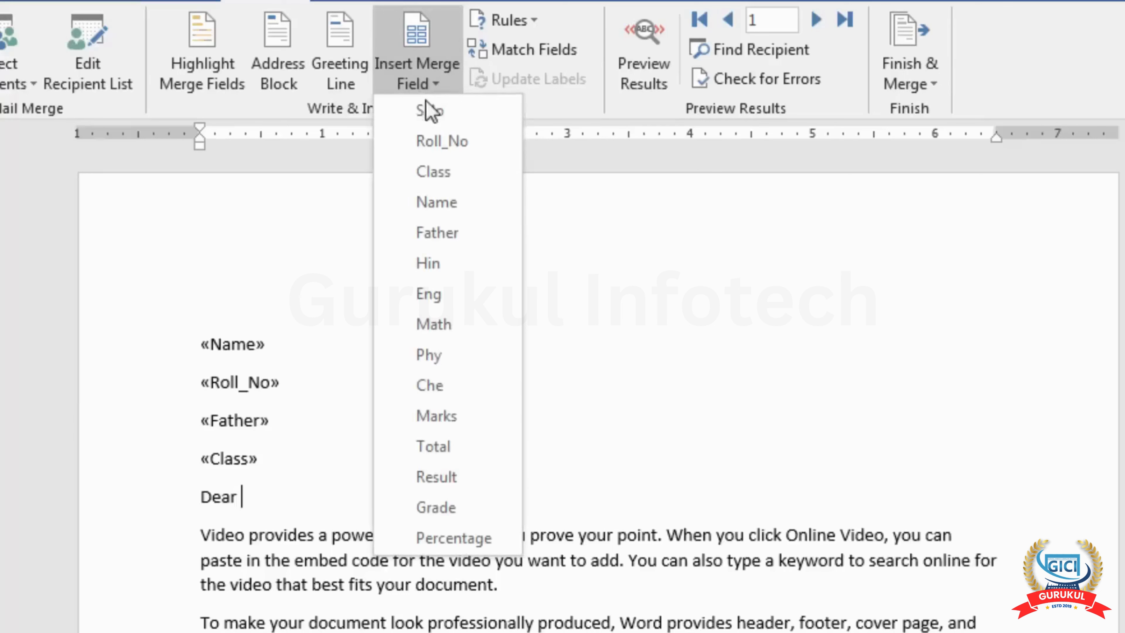
left_click(452, 205)
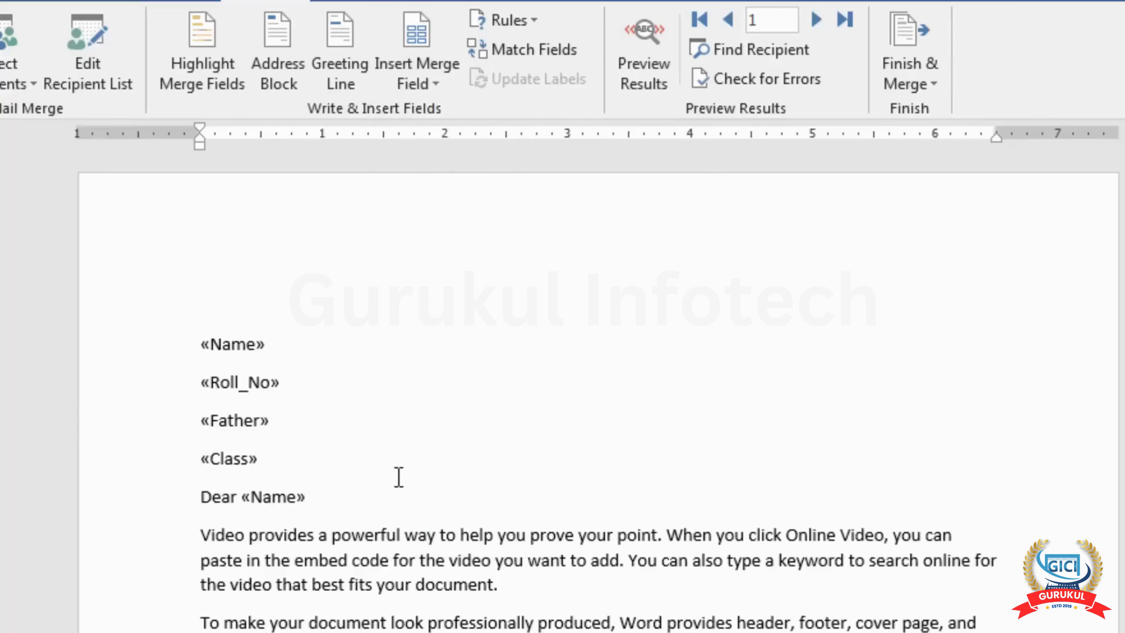
Preview the merge results for the first record and look over the letter.
left_click(411, 473)
left_click(653, 45)
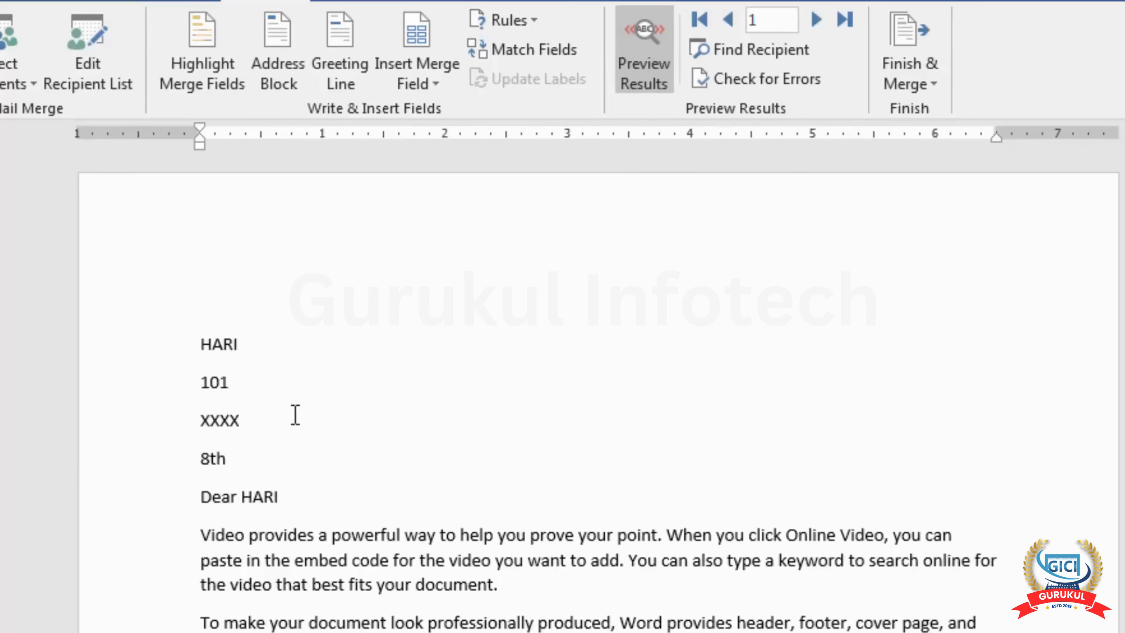
scroll(294, 409, "down", 10)
scroll(357, 455, "up", 8)
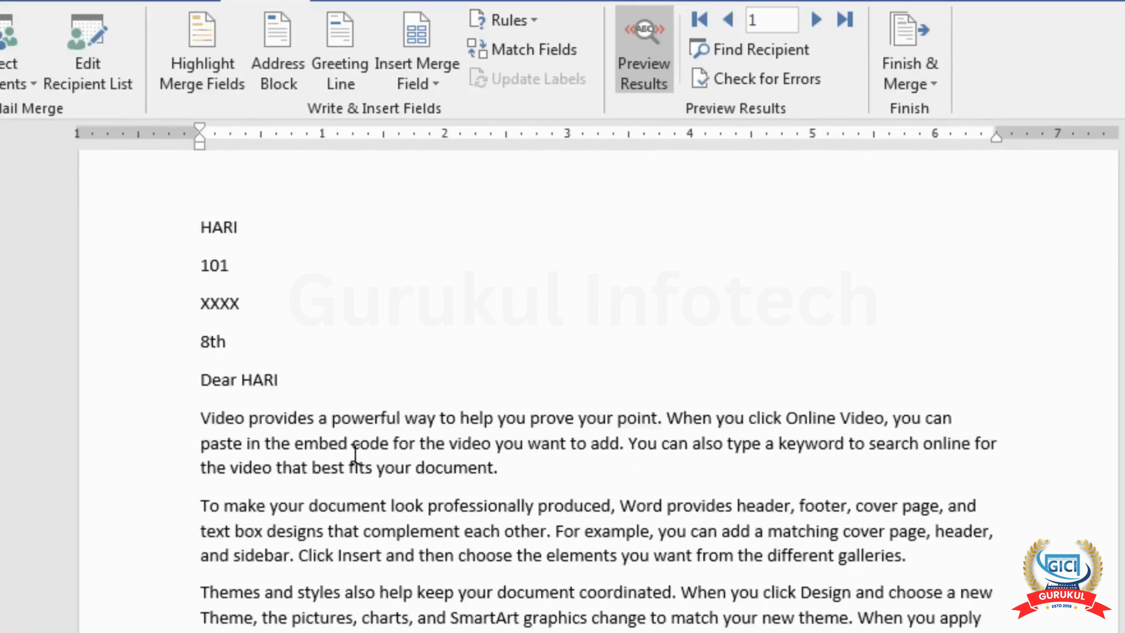
scroll(356, 450, "up", 2)
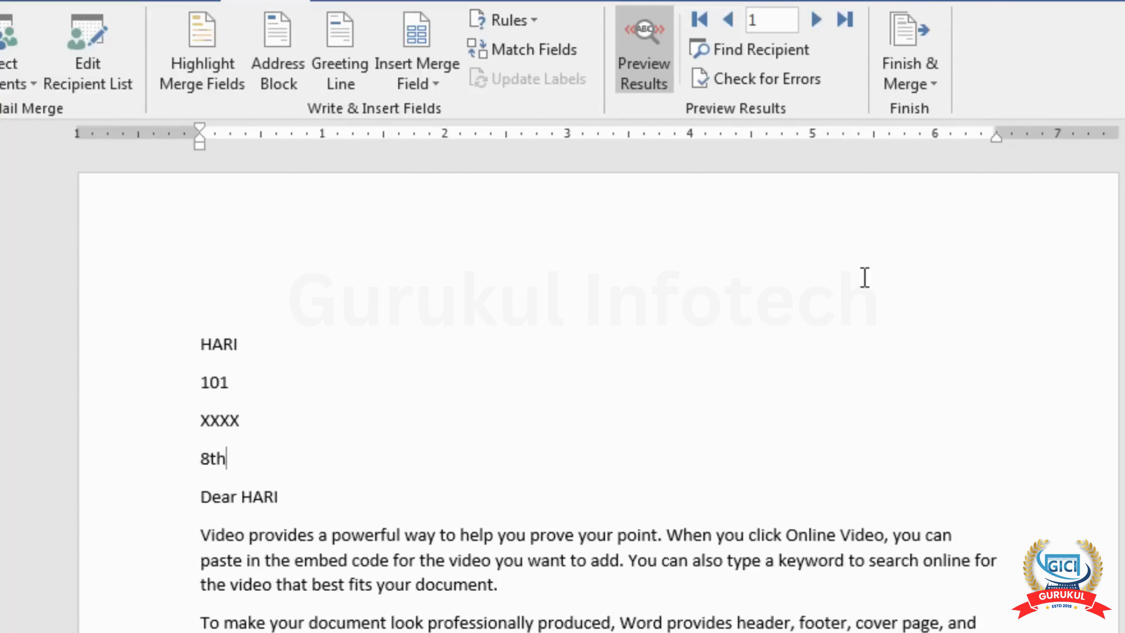
Finish the merge by generating individual letters for all records in a new document.
left_click(910, 52)
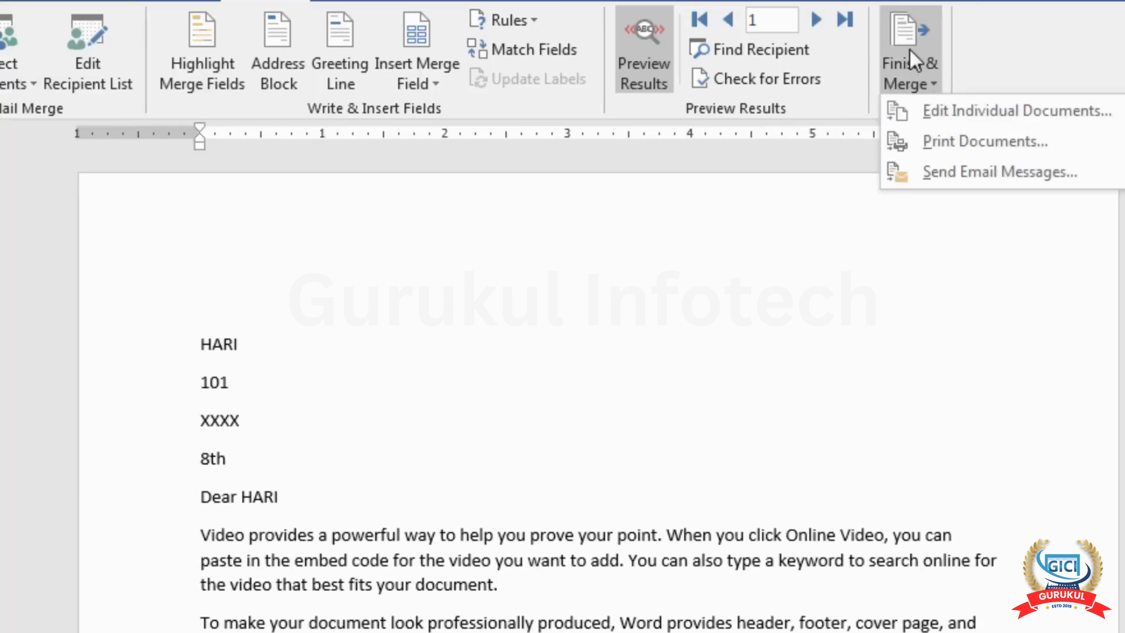
left_click(962, 114)
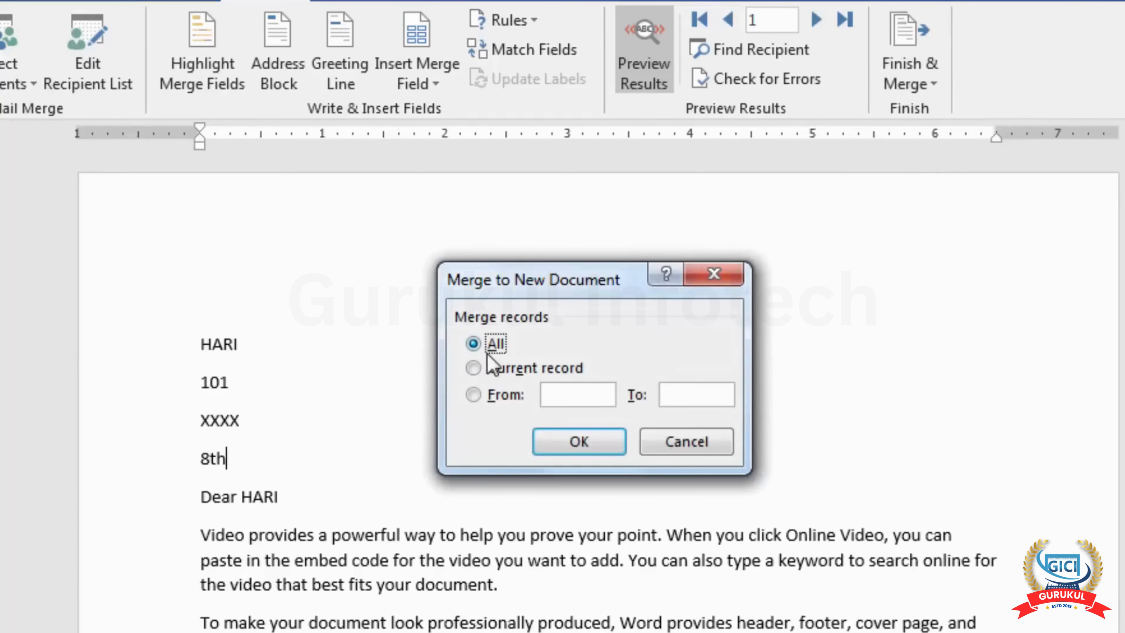
left_click(559, 443)
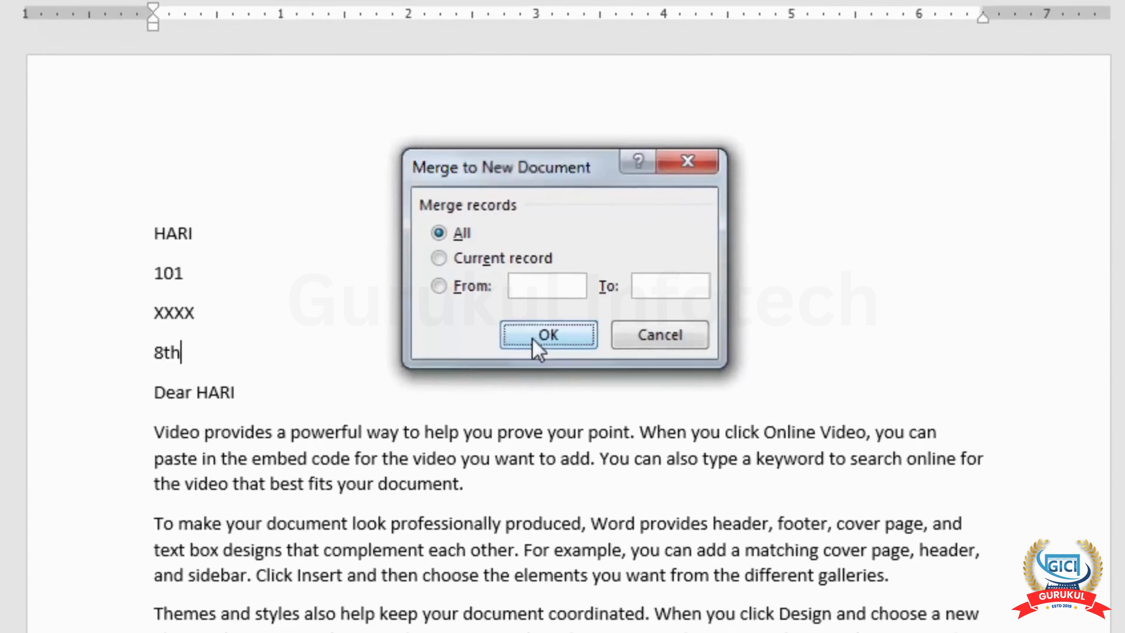
left_click(533, 339)
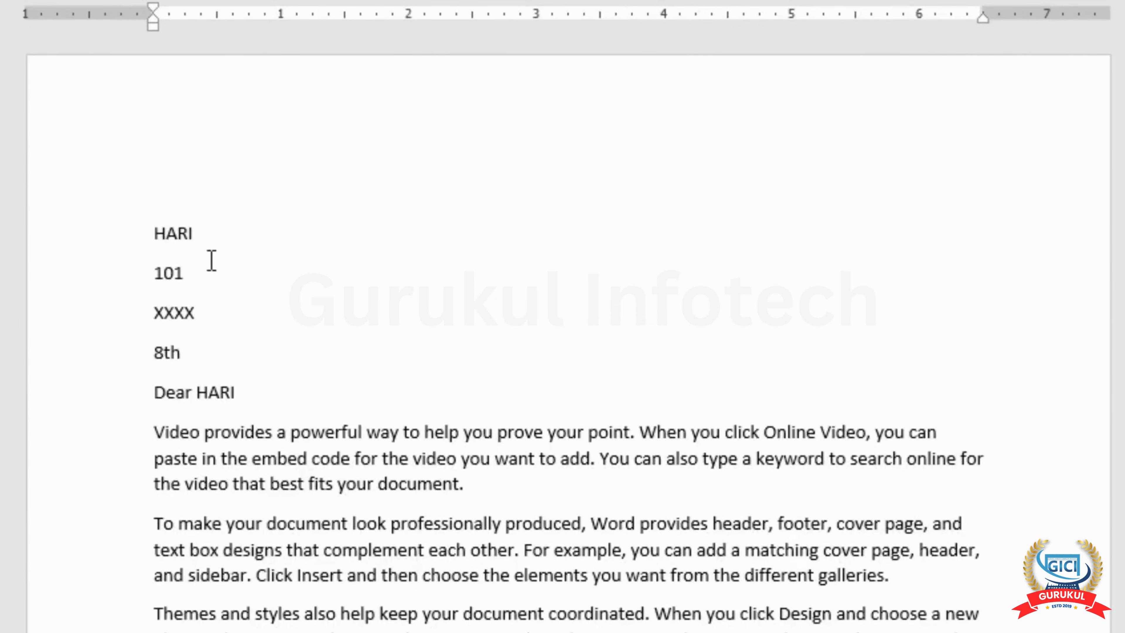
Look through the merged letters to check each student's name, roll number, father, class and greeting.
scroll(212, 260, "down", 15)
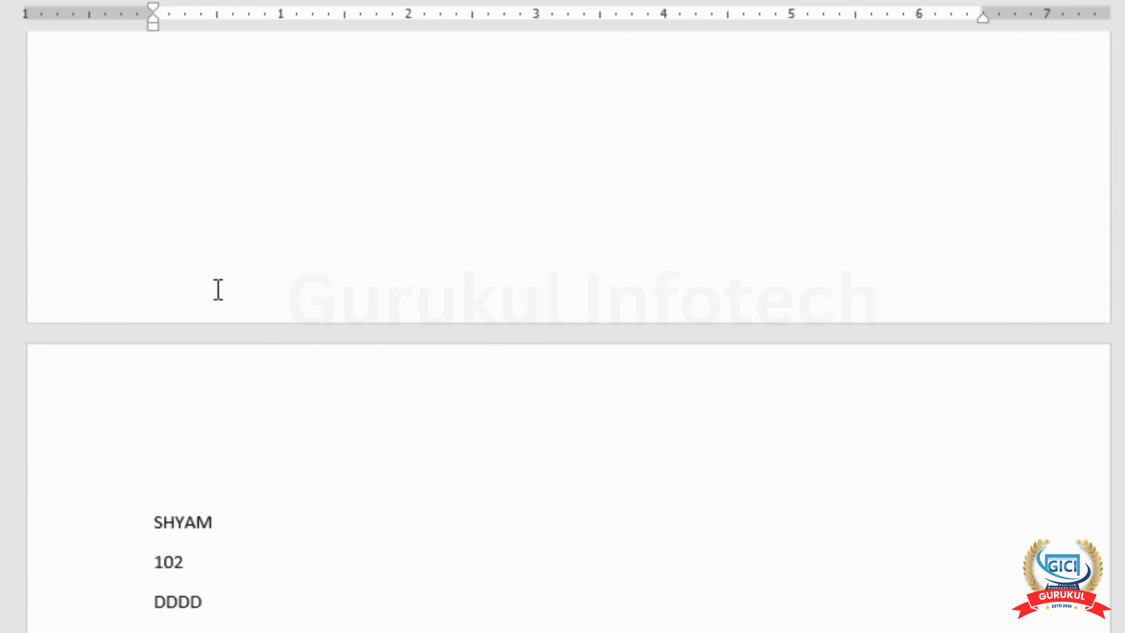
scroll(218, 290, "down", 6)
scroll(284, 300, "down", 13)
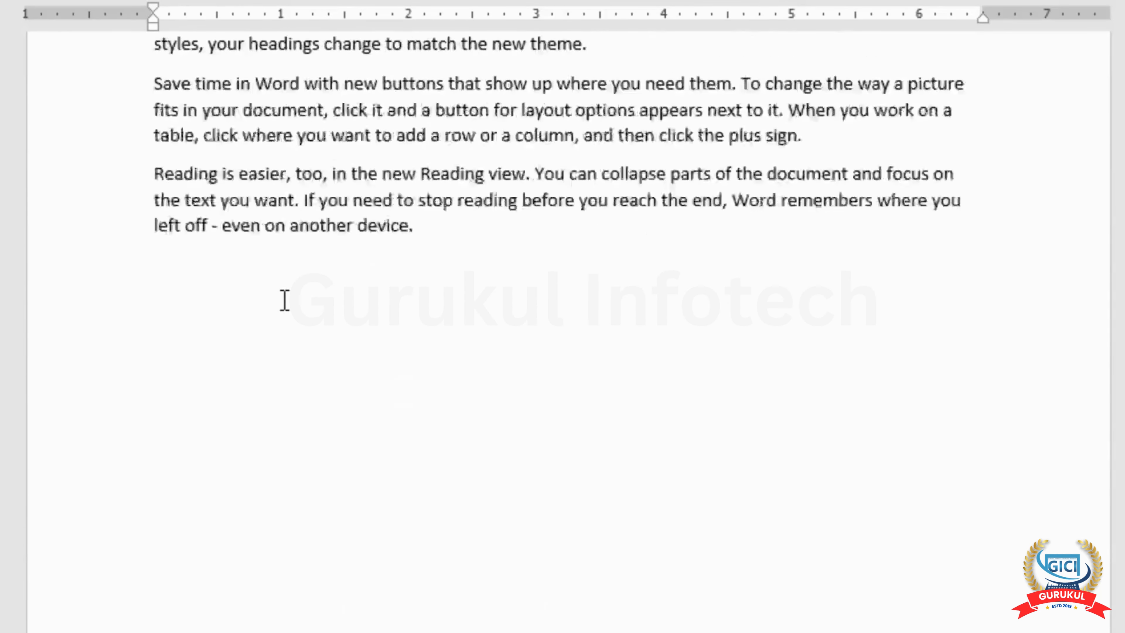
scroll(284, 300, "down", 10)
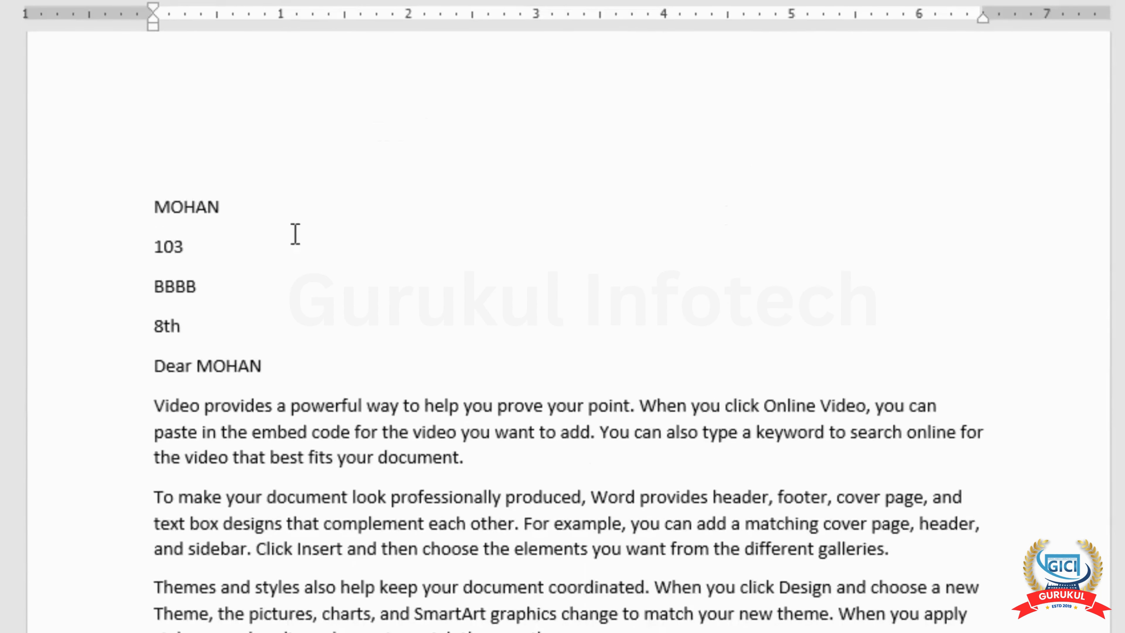
scroll(368, 362, "down", 15)
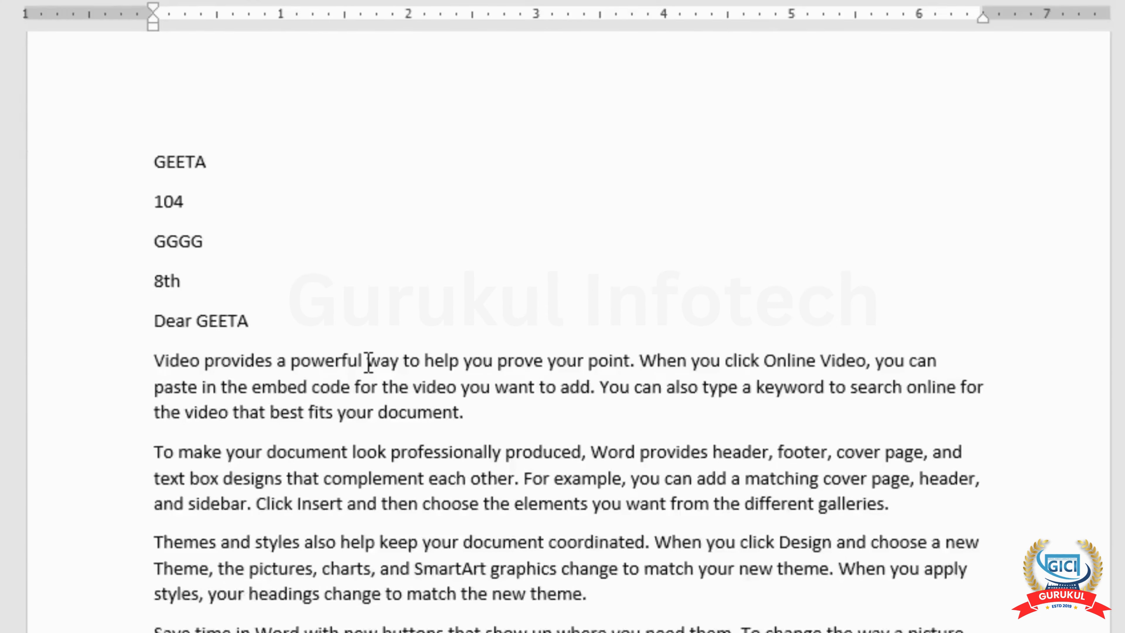
scroll(368, 363, "down", 20)
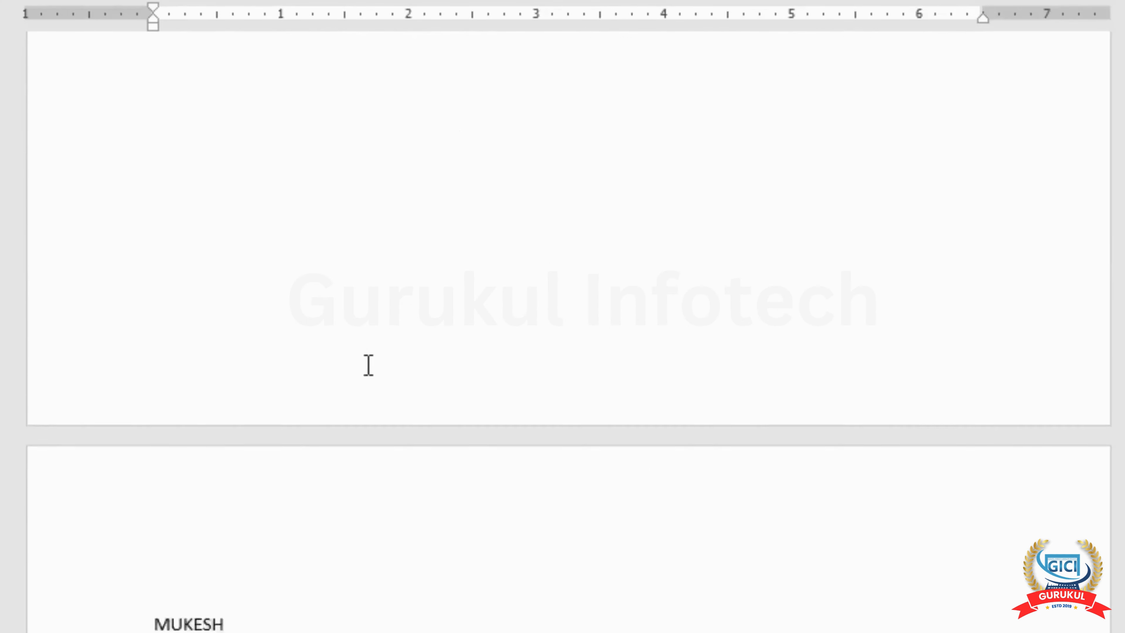
scroll(368, 363, "down", 20)
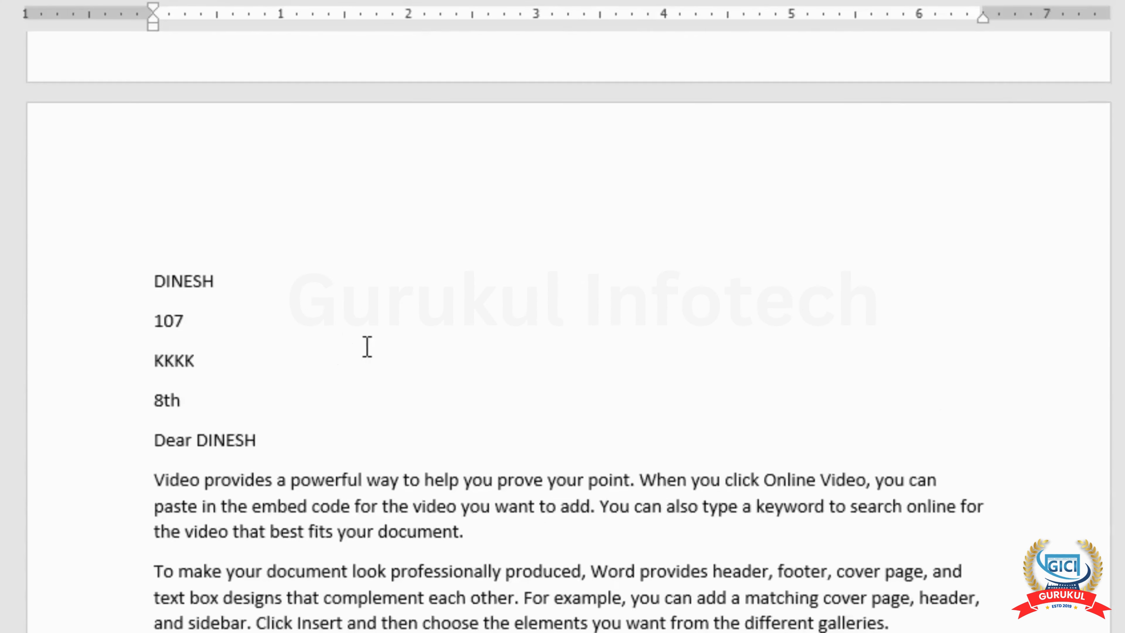
scroll(367, 347, "down", 5)
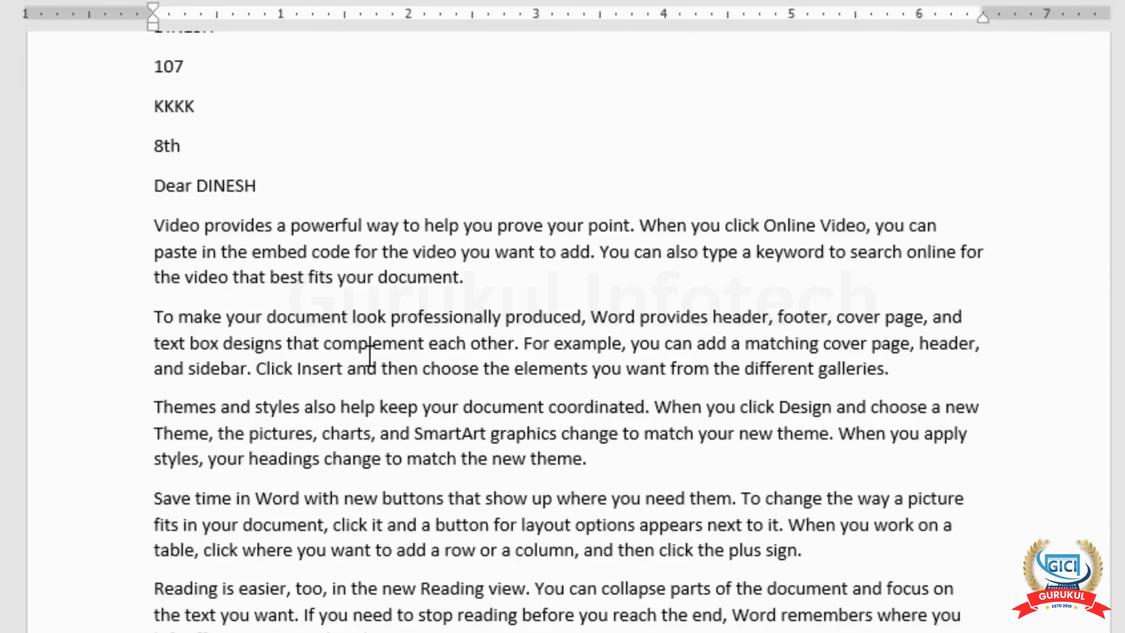
left_click(334, 317)
scroll(420, 338, "up", 3)
scroll(420, 338, "up", 4)
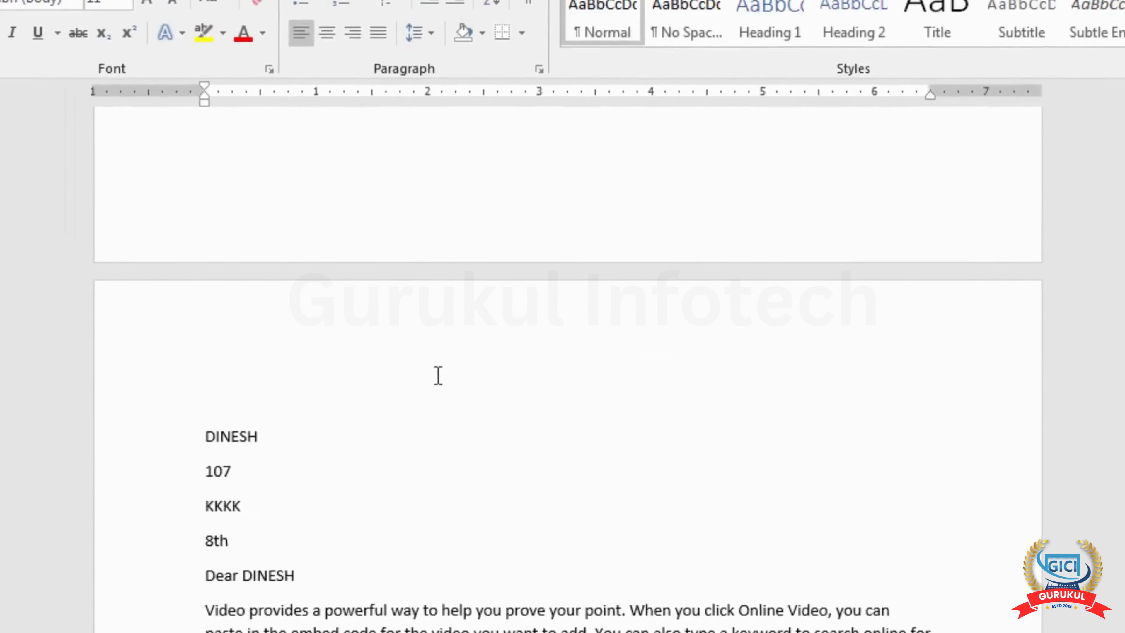
Close the merged letters document without saving and delete the entire content of the main letter.
key("ctrl+w")
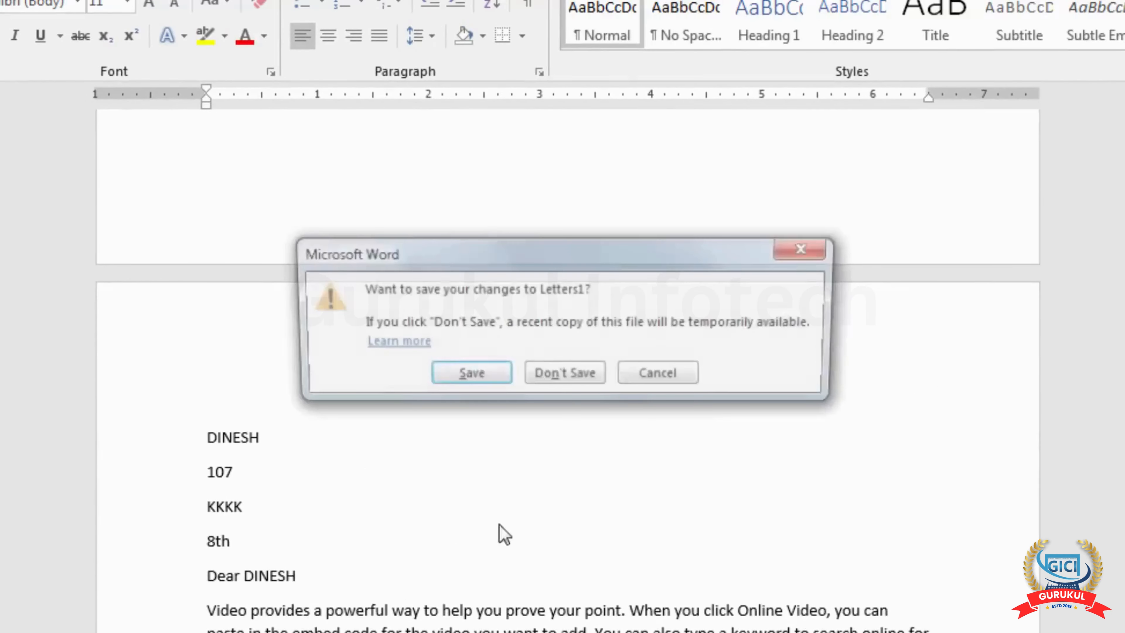
left_click(561, 382)
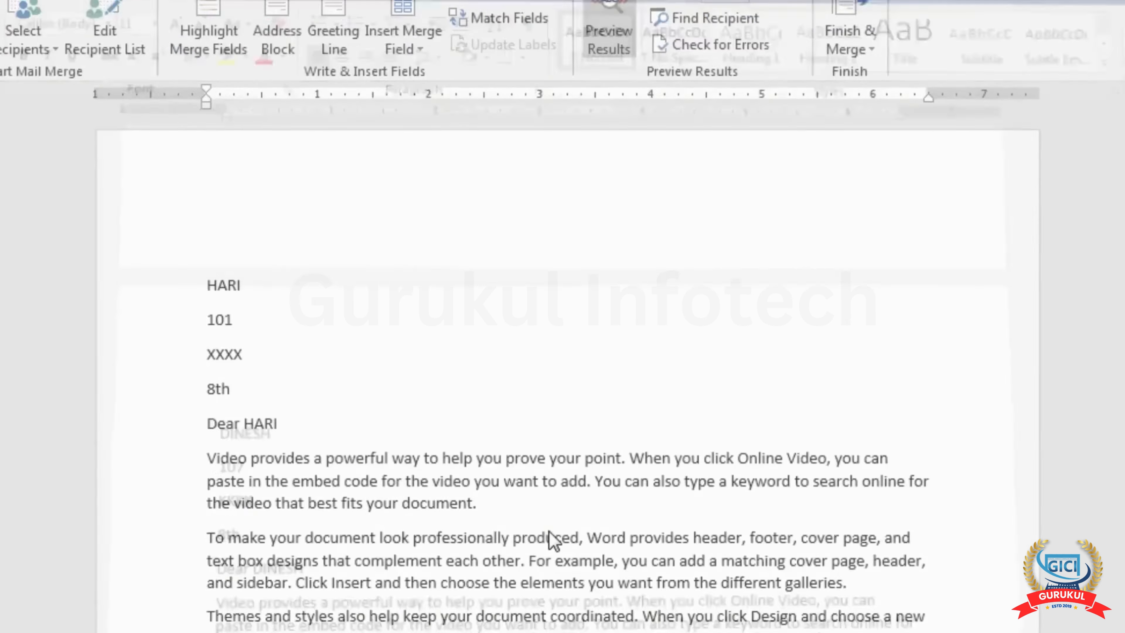
left_click(507, 459)
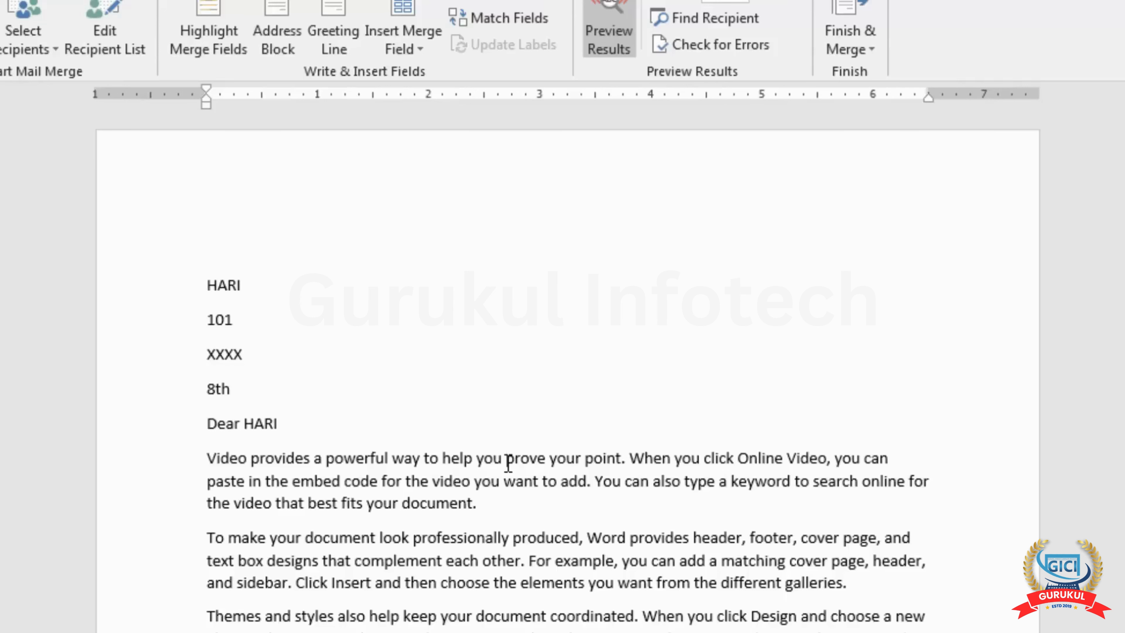
key("ctrl+a")
key("Delete")
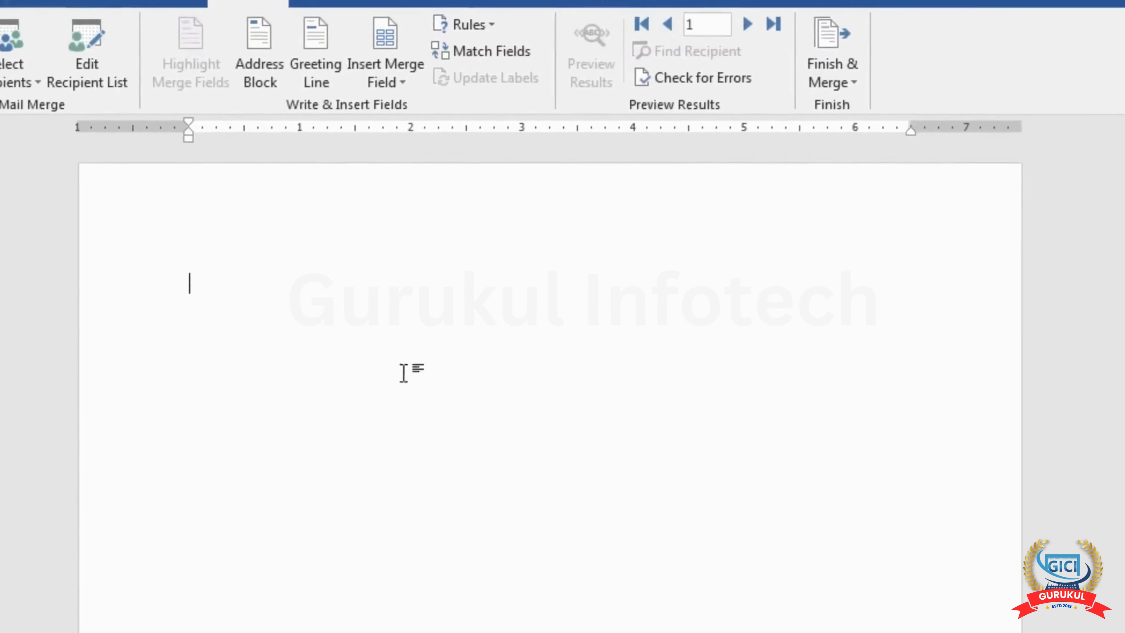
Enter a student's first name on the first line and insert a table with four columns and three rows below it.
left_click(368, 19)
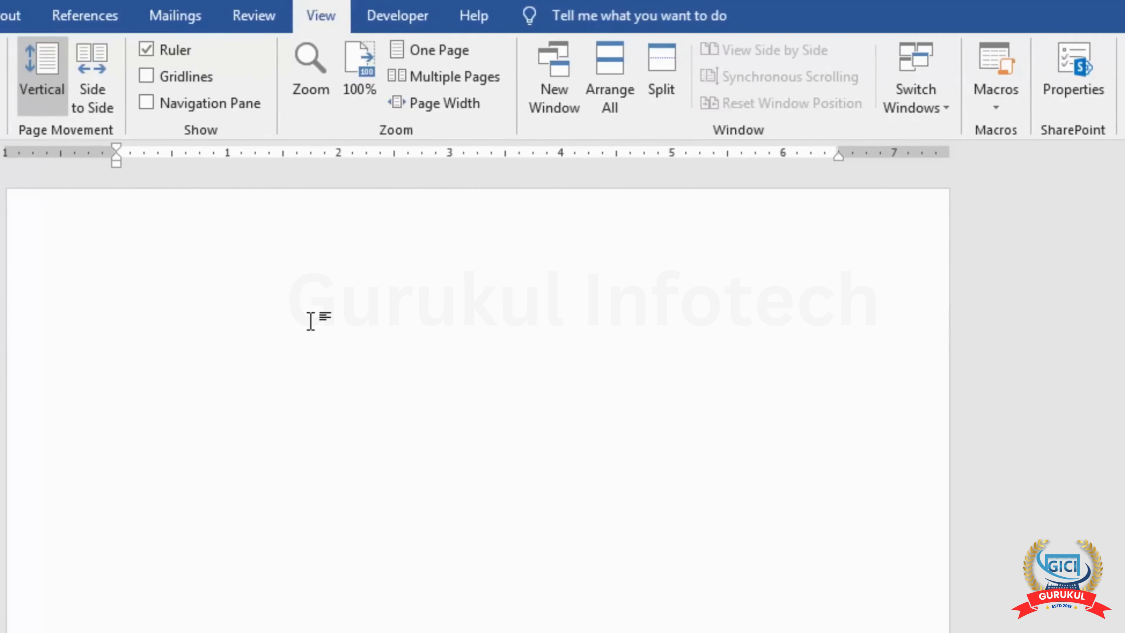
type("ram")
key("Return")
key("alt+h")
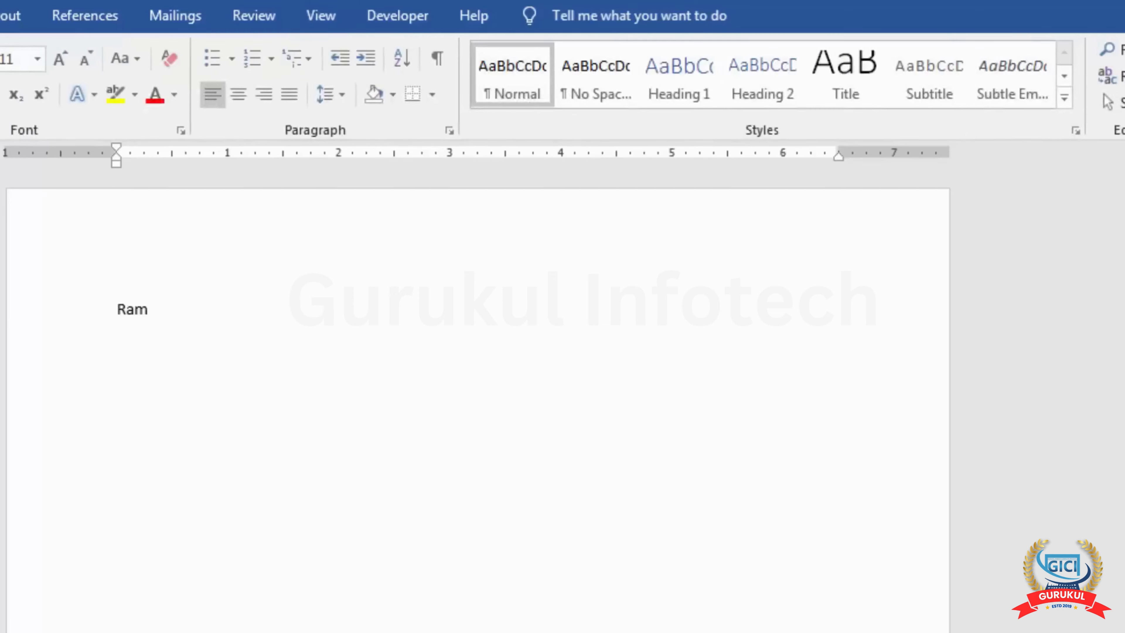
key("alt+n")
key("alt+n")
key("t")
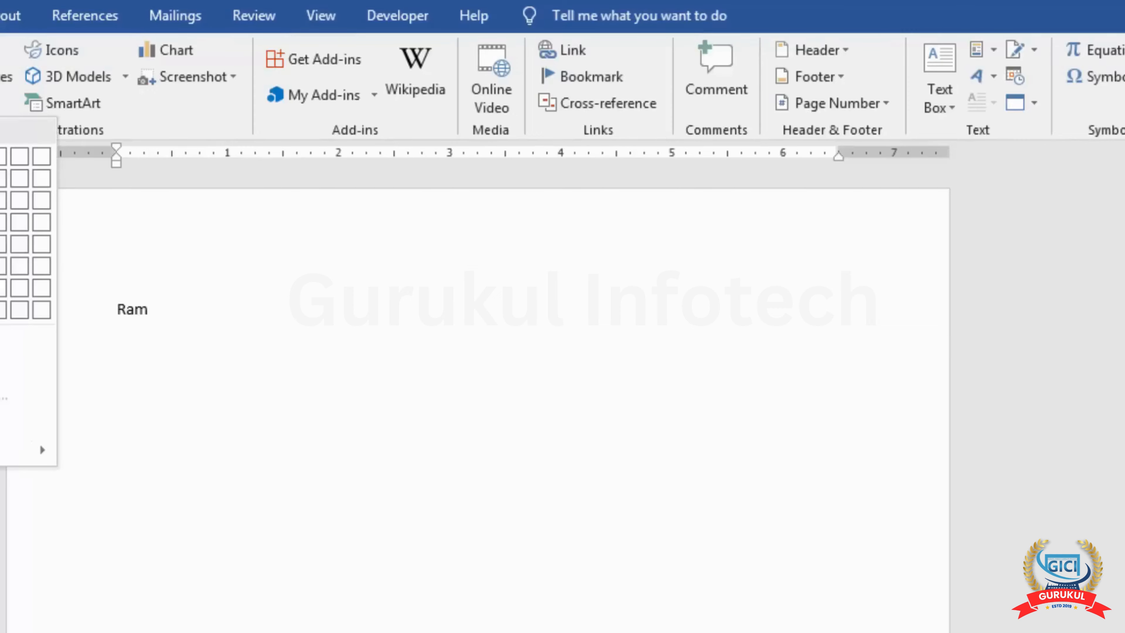
key("Down")
key("Return")
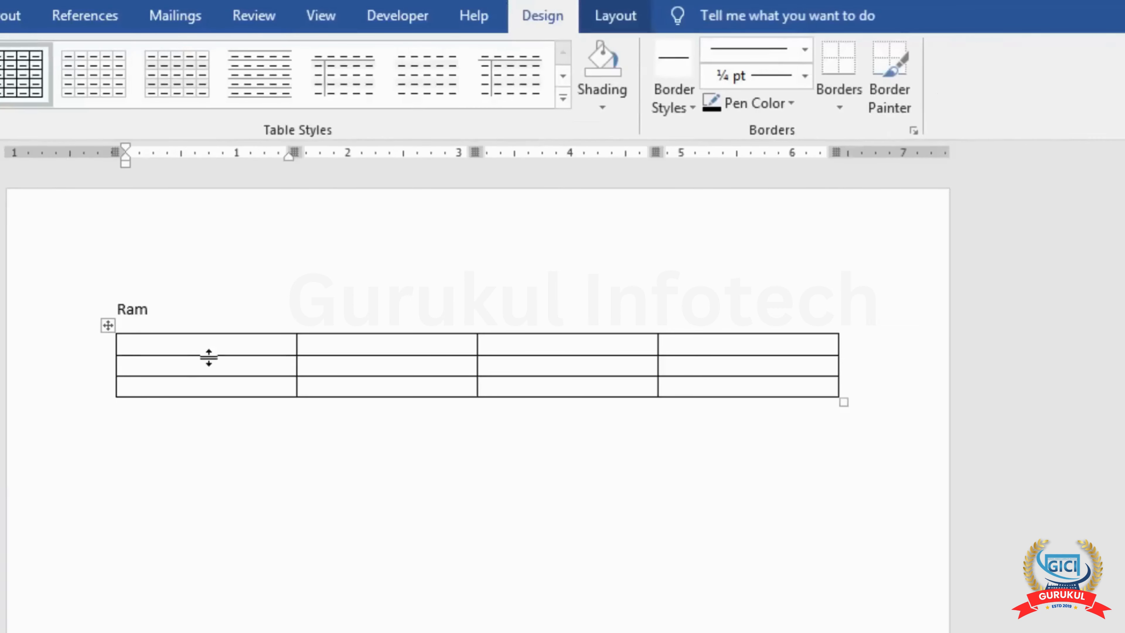
Fill the table's header row with Sno, Sub, Marks and Total.
type("se")
key("BackSpace")
type("no")
key("Tab")
type("sub")
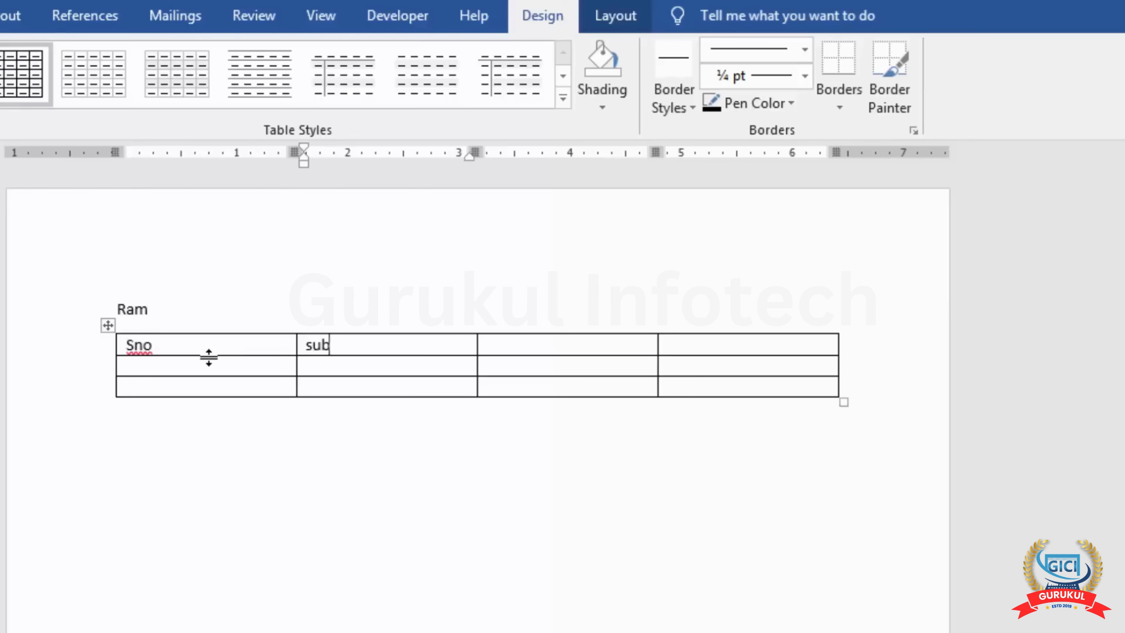
key("Tab")
type("marks")
key("Tab")
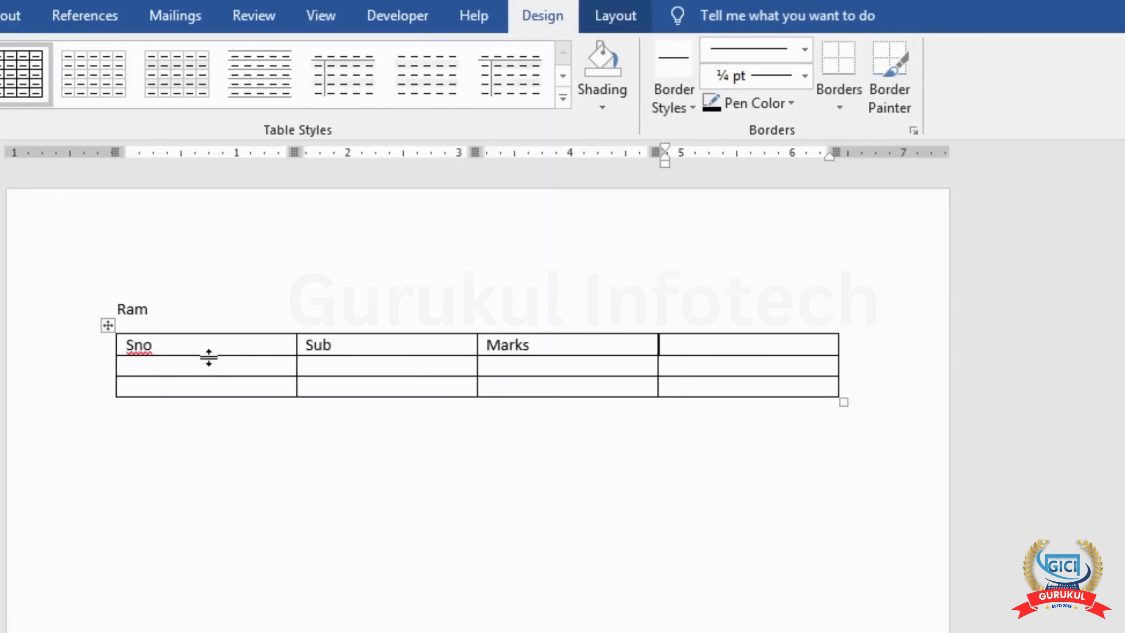
type("rtol")
key("Tab")
Number the two rows below the header 1 and 2 in the Sno column, leaving the first row's other cells empty.
type("1")
key("Tab")
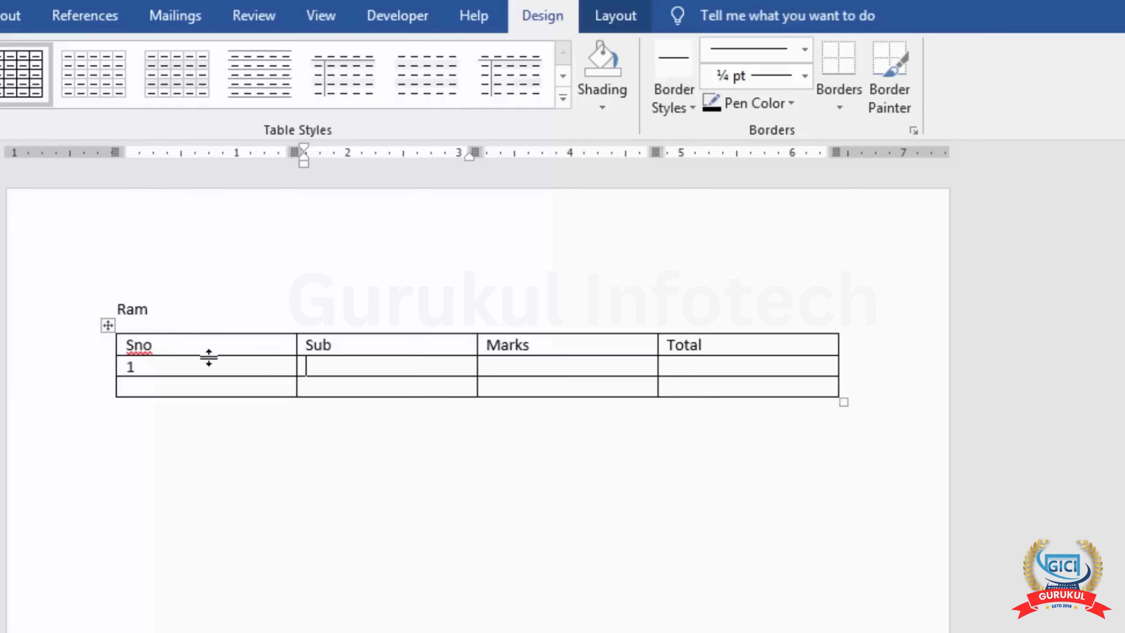
key("Tab")
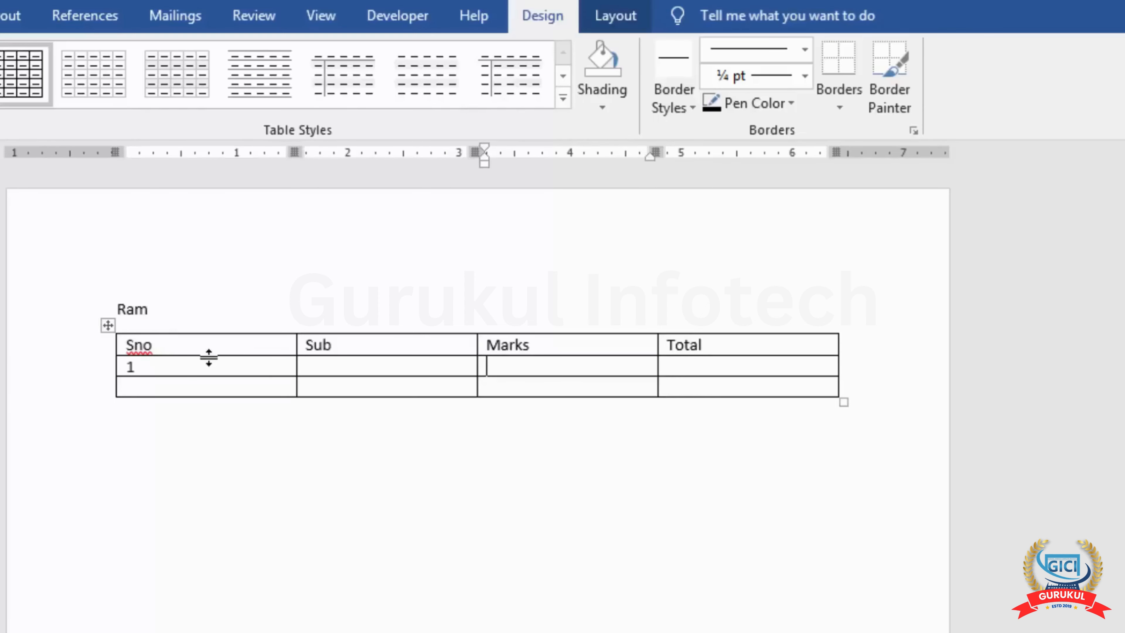
key("Tab")
key("Tab")
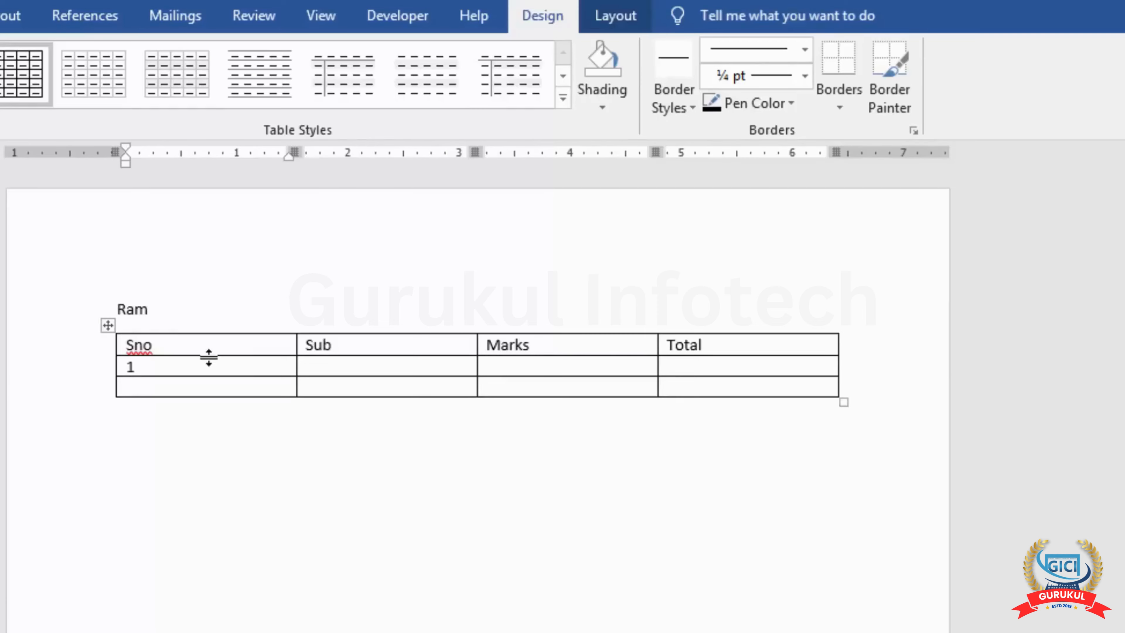
type("2")
key("Tab")
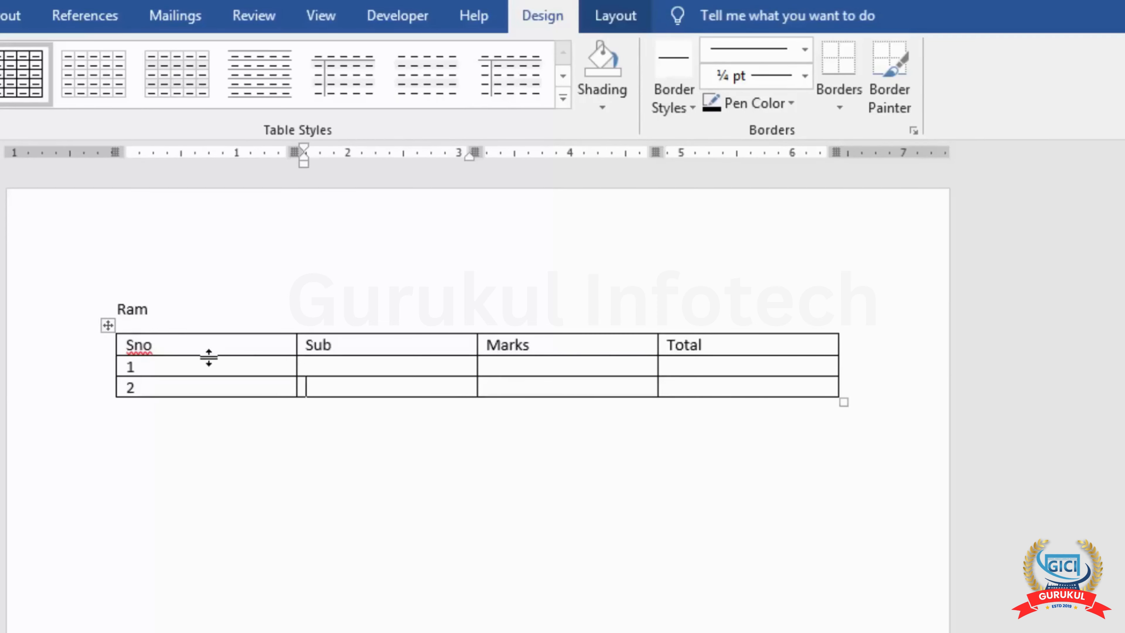
Enter the second student's first name below the table and start a new line under it.
key("Down")
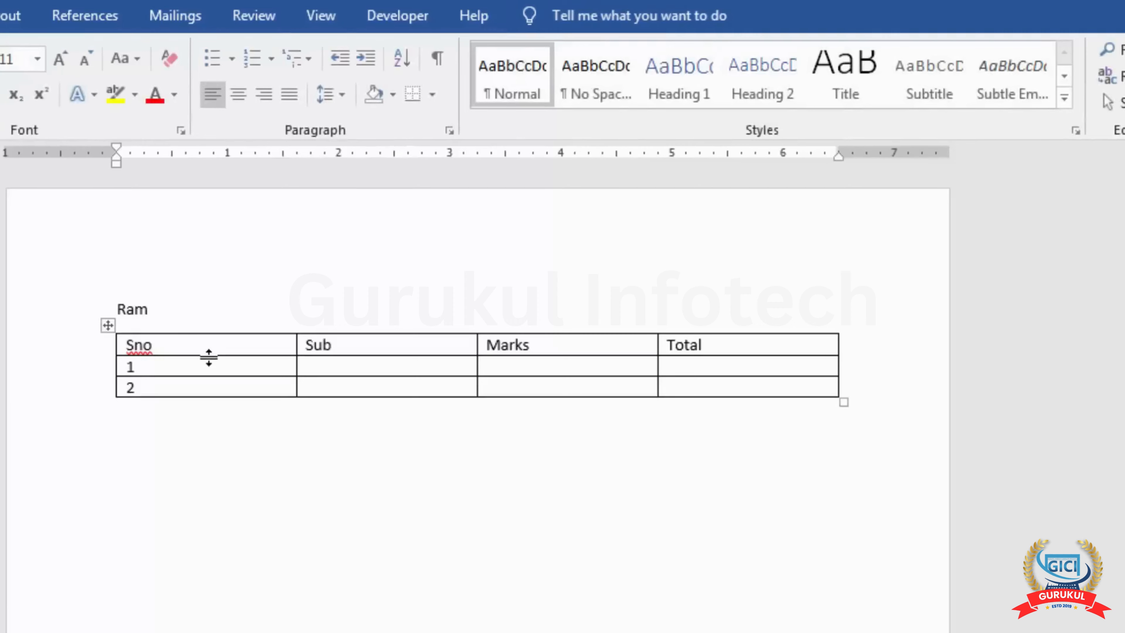
type("shyam")
key("Return")
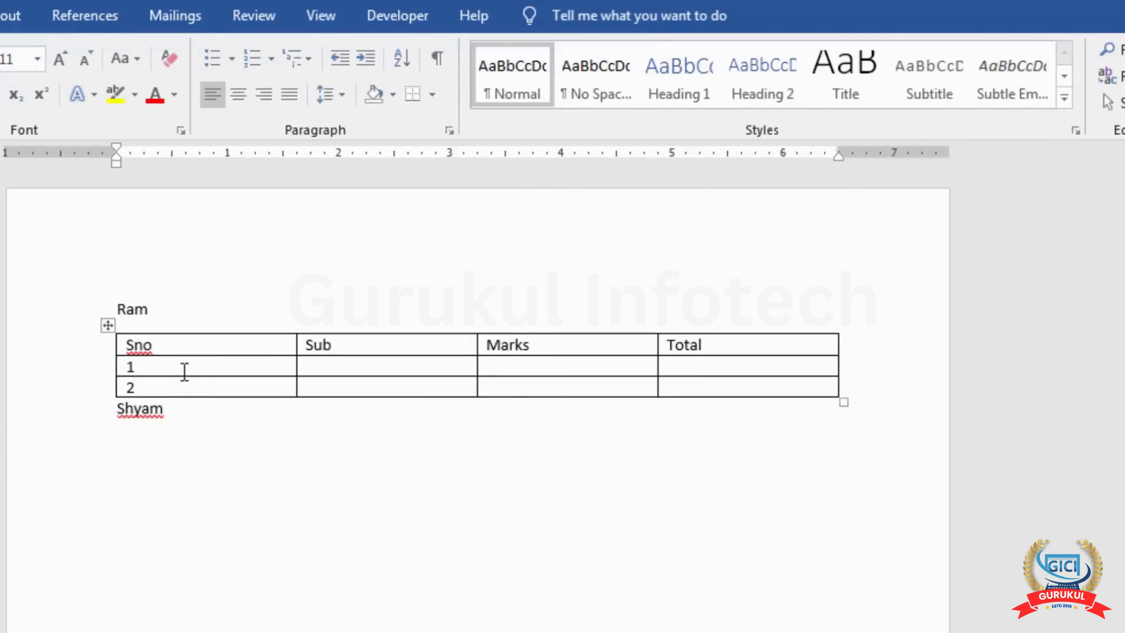
left_click(186, 371)
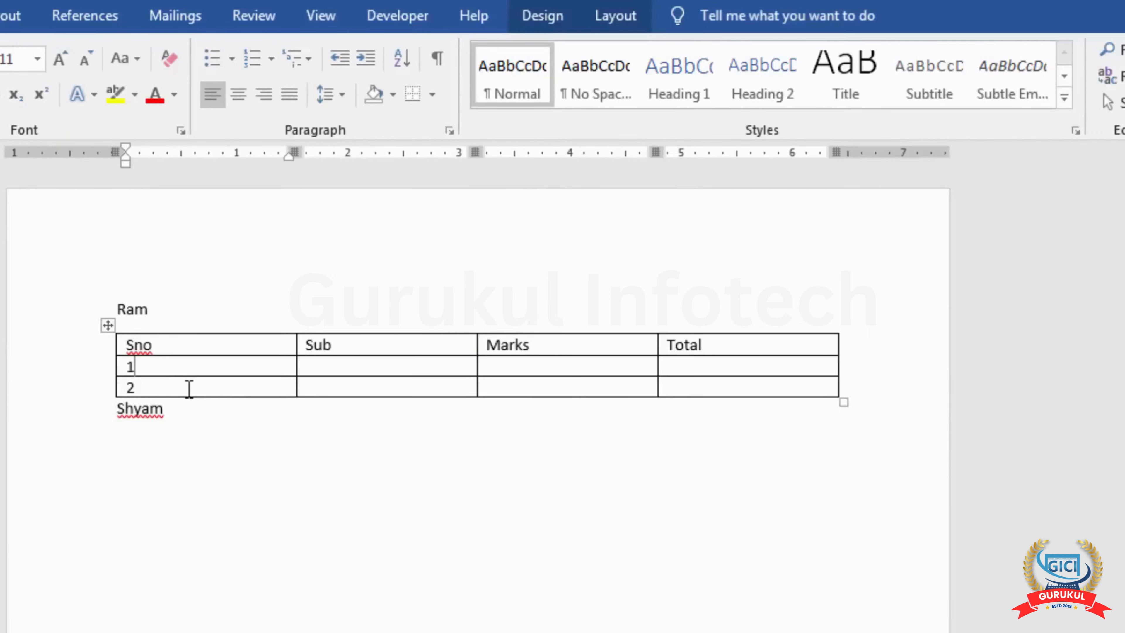
left_click(158, 435)
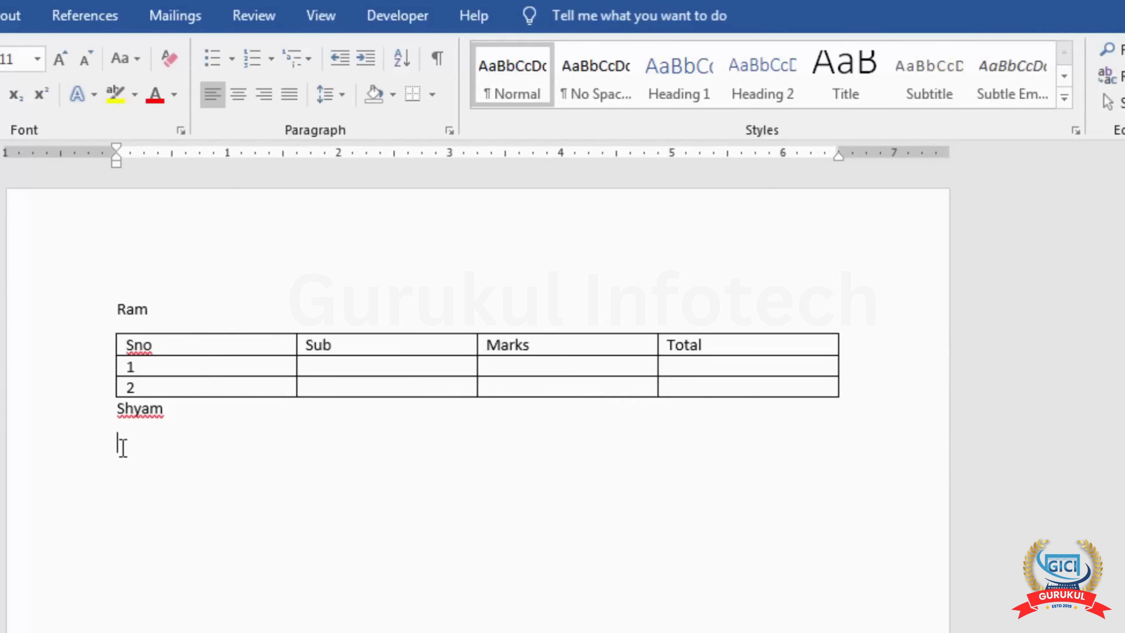
Delete the whole marks table between the two student names.
mouse_move(93, 348)
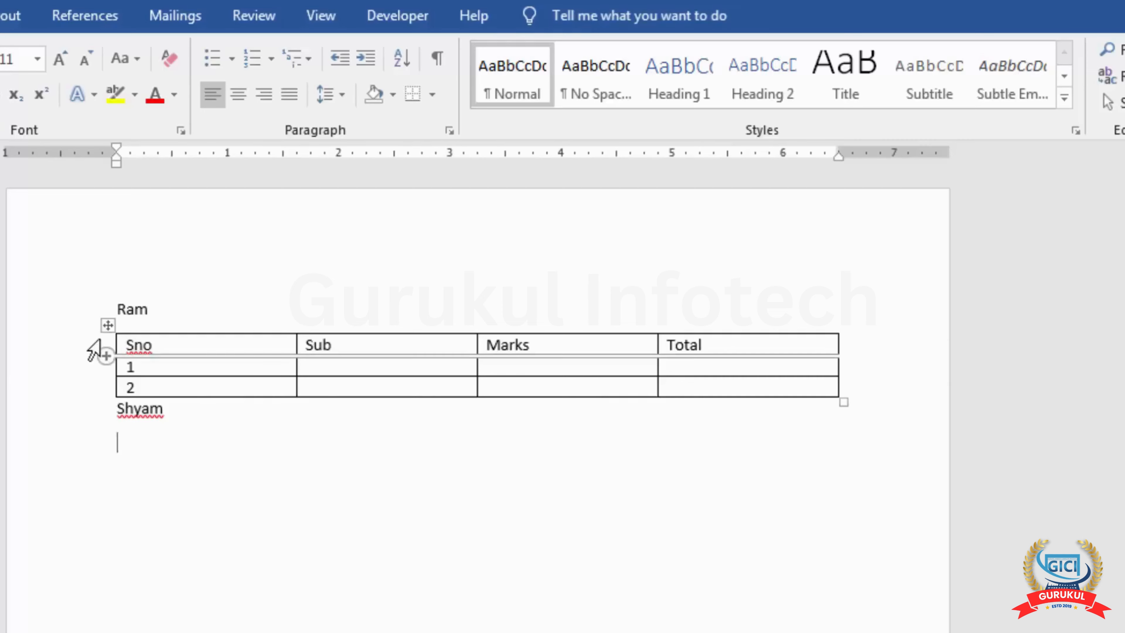
left_click(108, 325)
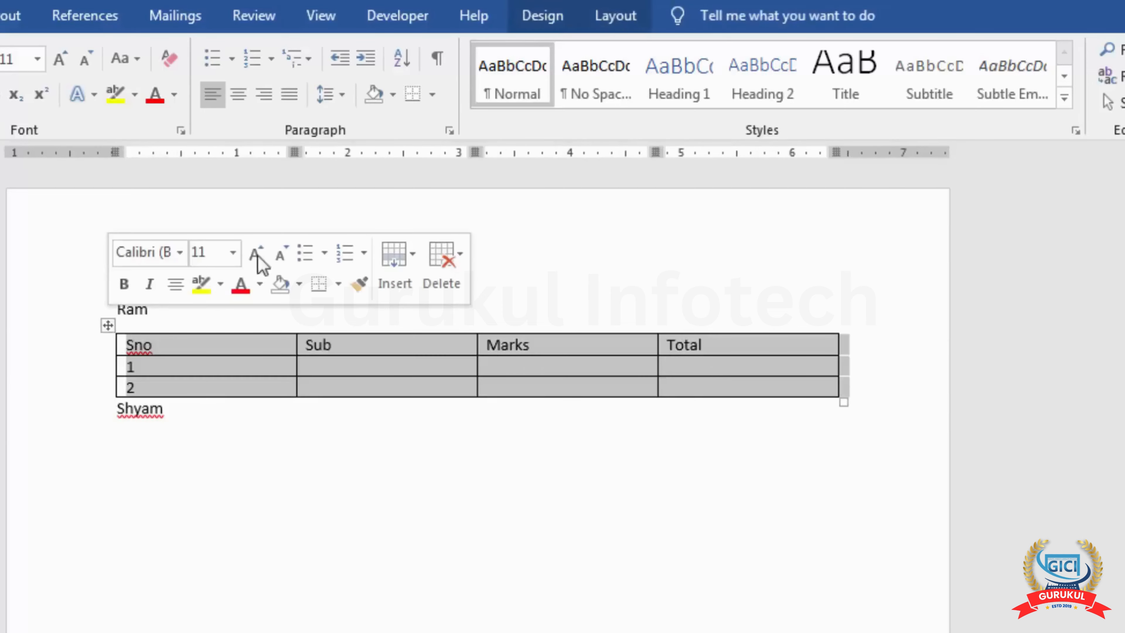
left_click(615, 17)
left_click(6, 84)
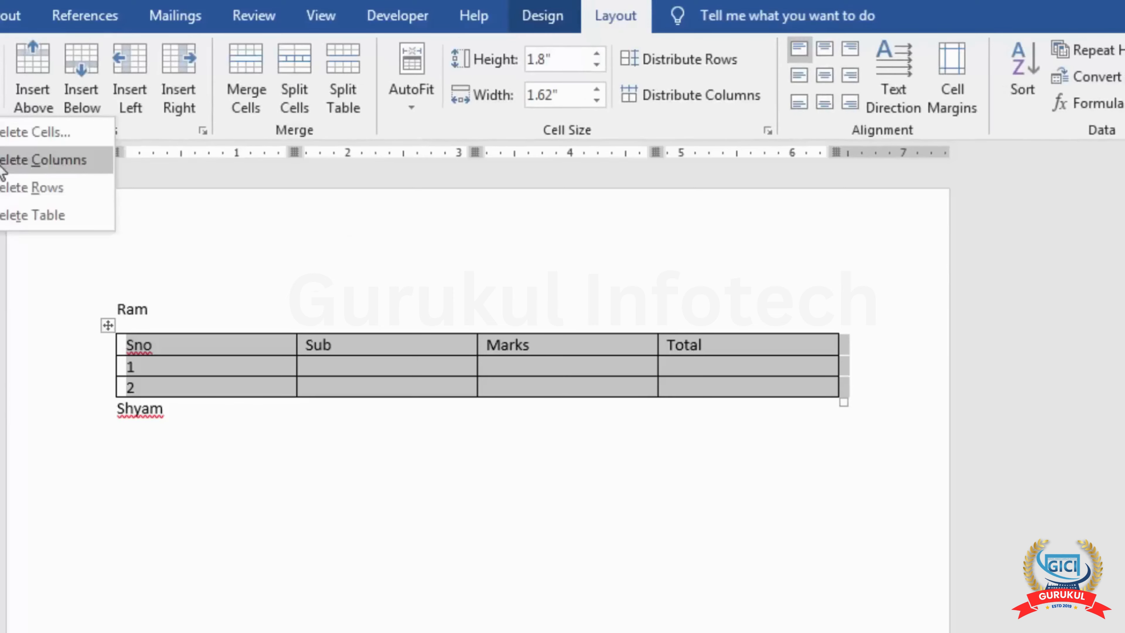
left_click(18, 215)
Add the third student's first name on a new line below the second student's name.
left_click(192, 355)
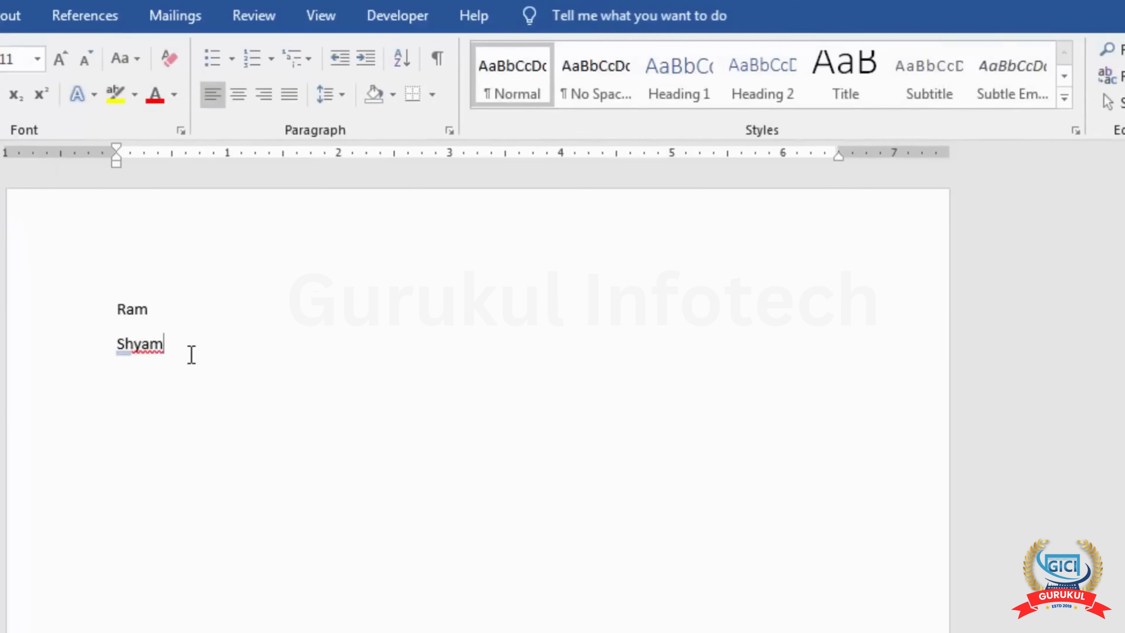
key("Return")
type("geeta")
key("Return")
Place the cursor before the first student's name and set up a new macro recording, keeping the name Macro2.
left_click(115, 308)
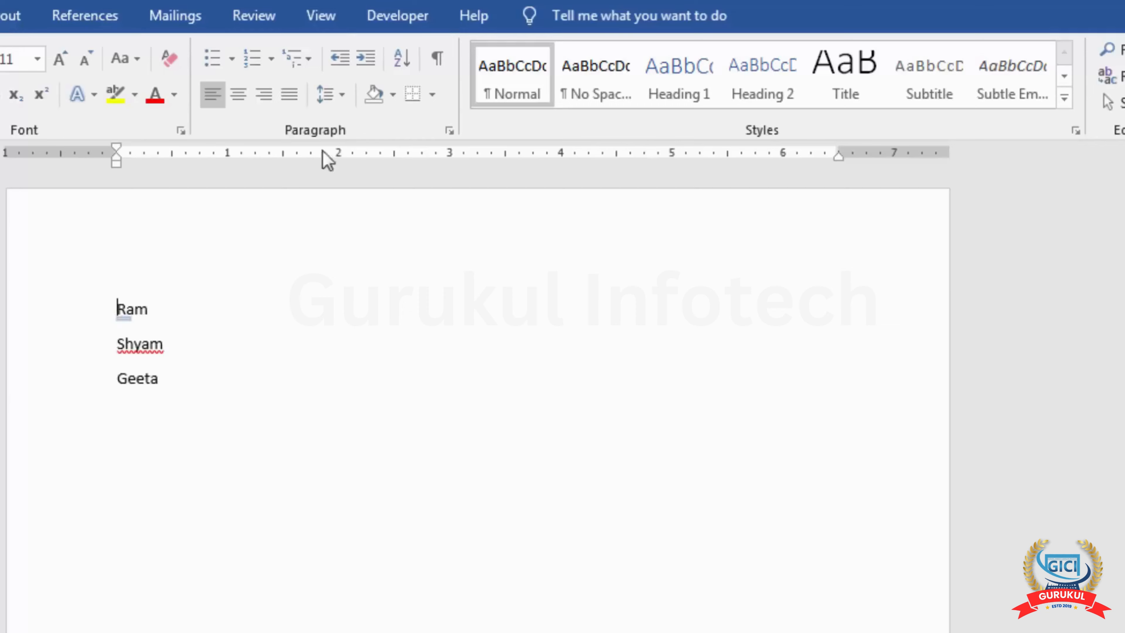
left_click(322, 15)
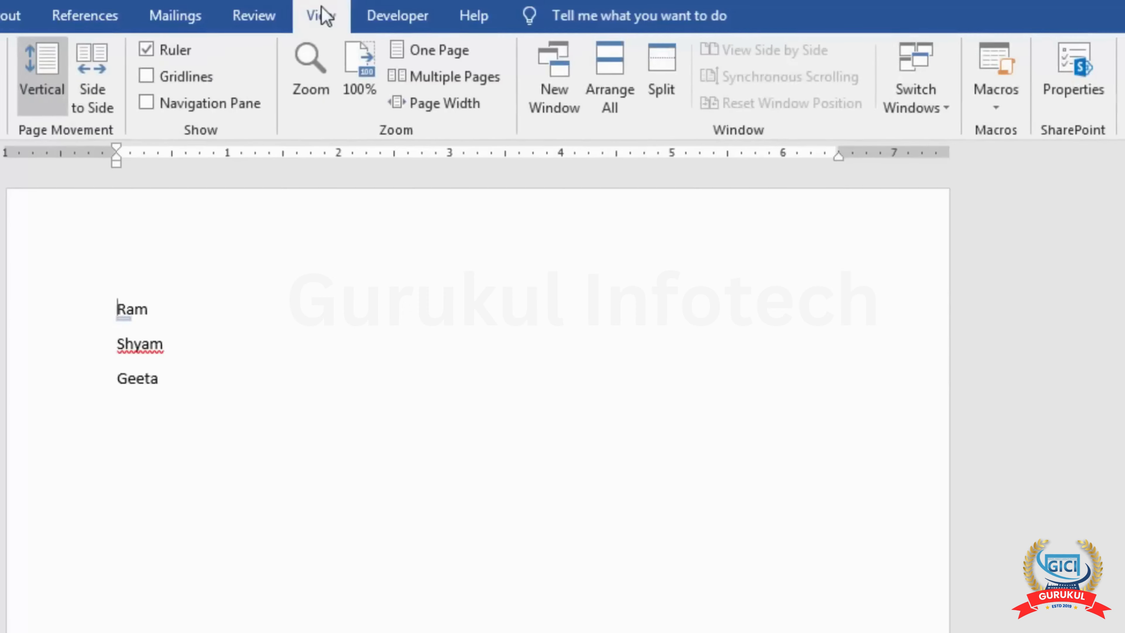
left_click(999, 101)
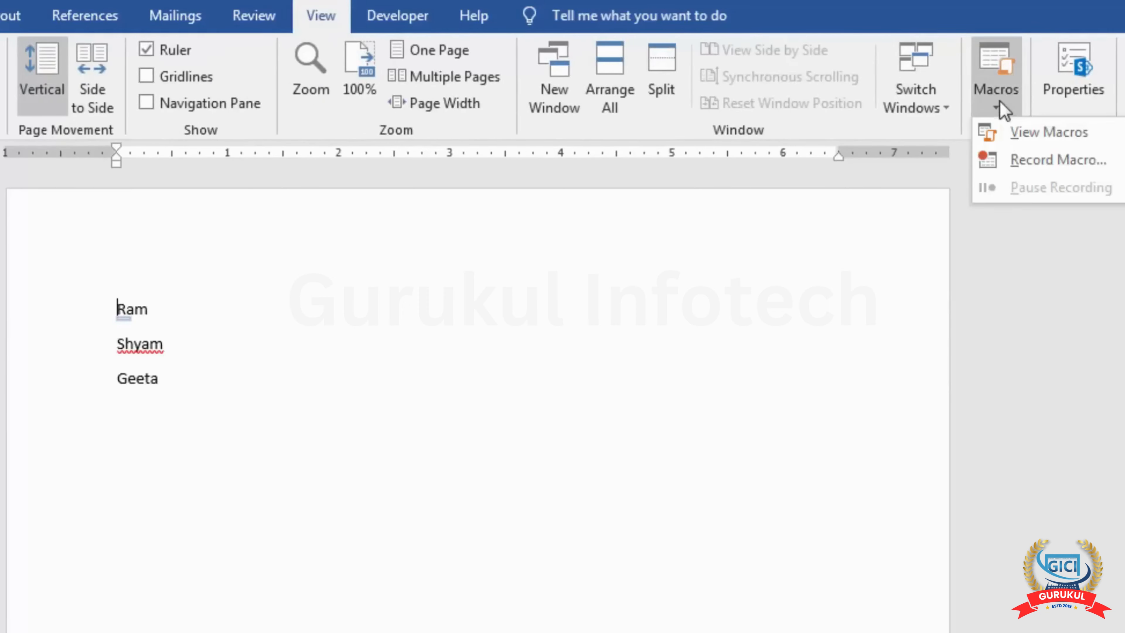
left_click(1023, 164)
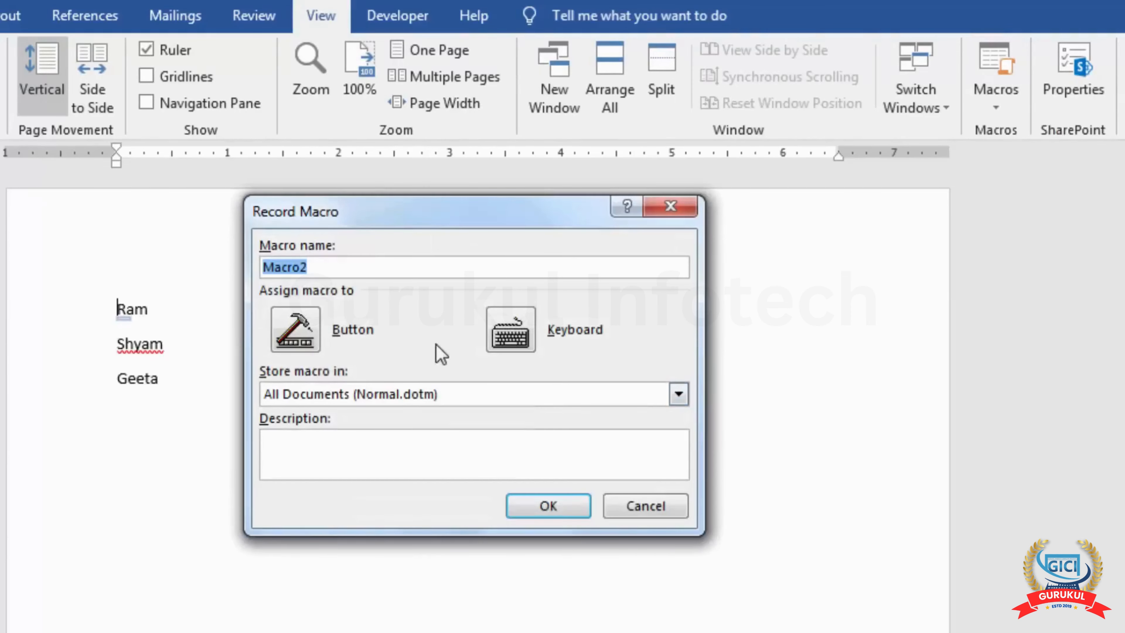
left_click(336, 267)
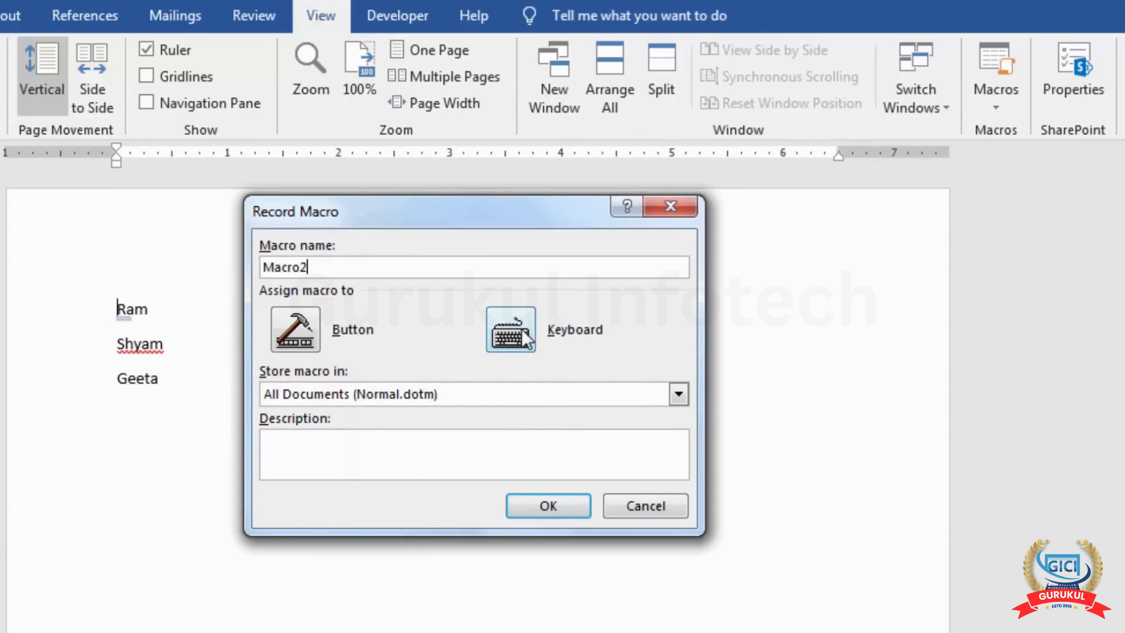
Assign the keyboard shortcut Ctrl+Num 1 to the macro and start recording.
left_click(512, 345)
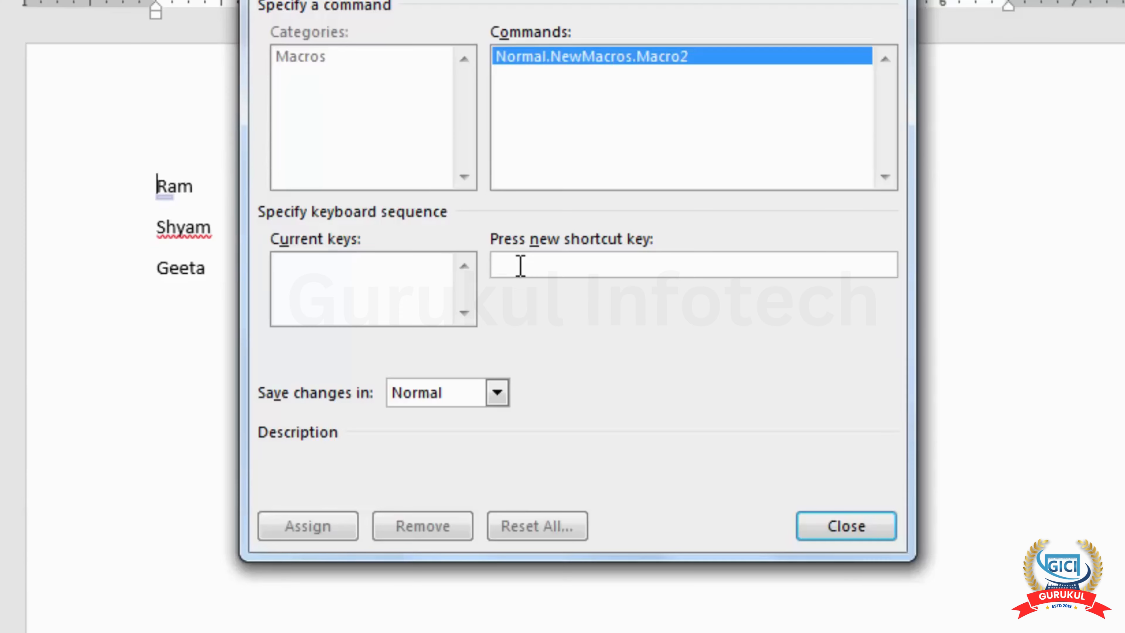
key("ctrl+KP_1")
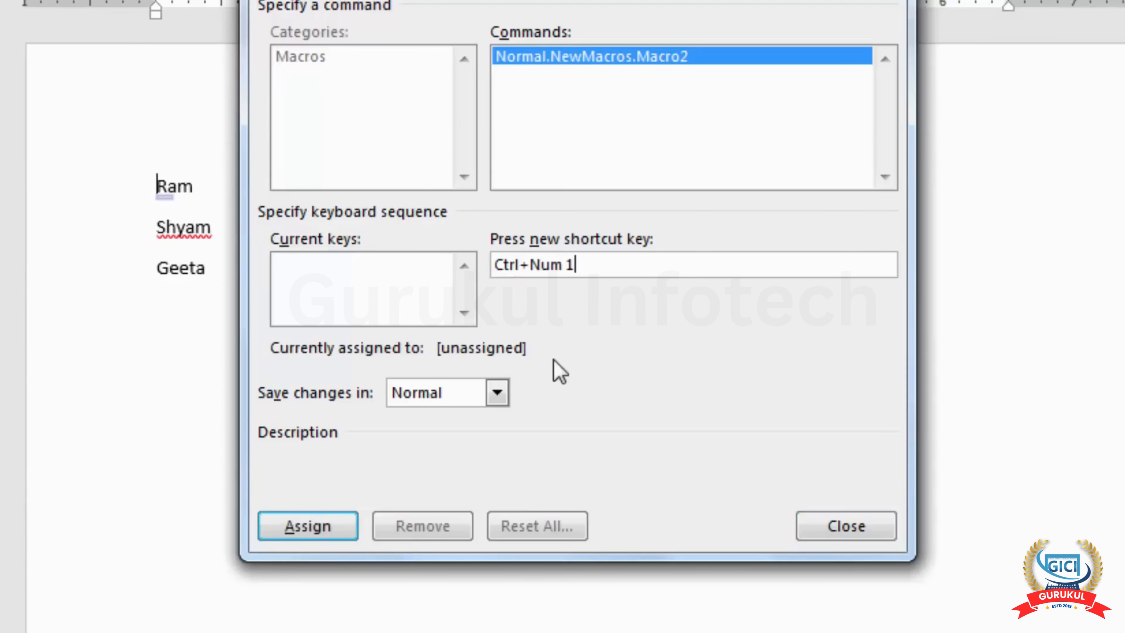
left_click(341, 525)
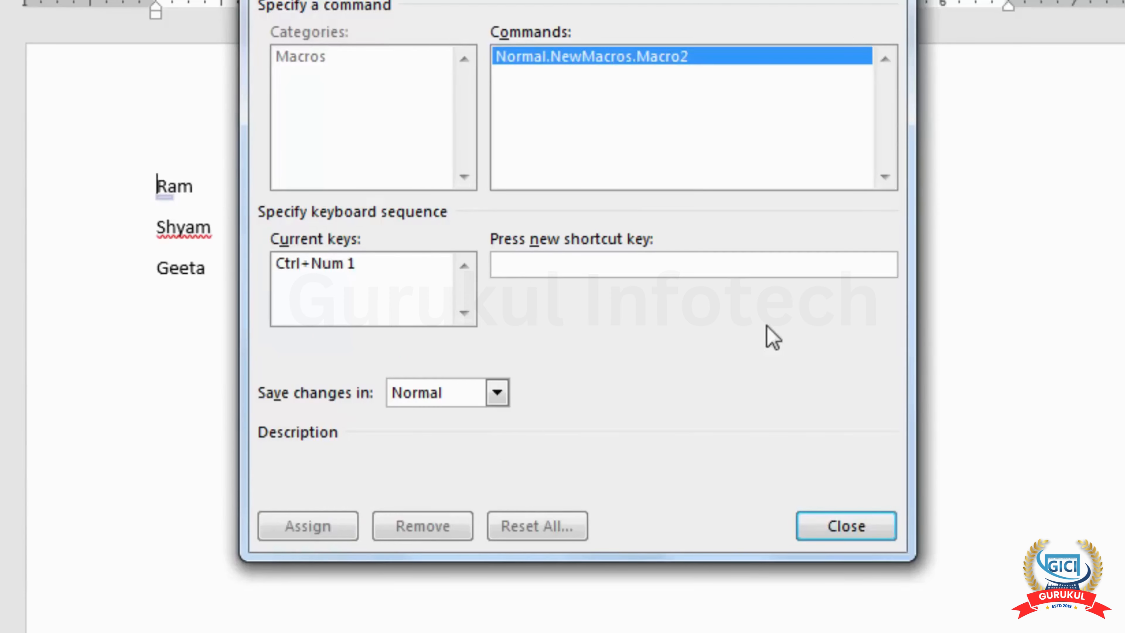
left_click(857, 526)
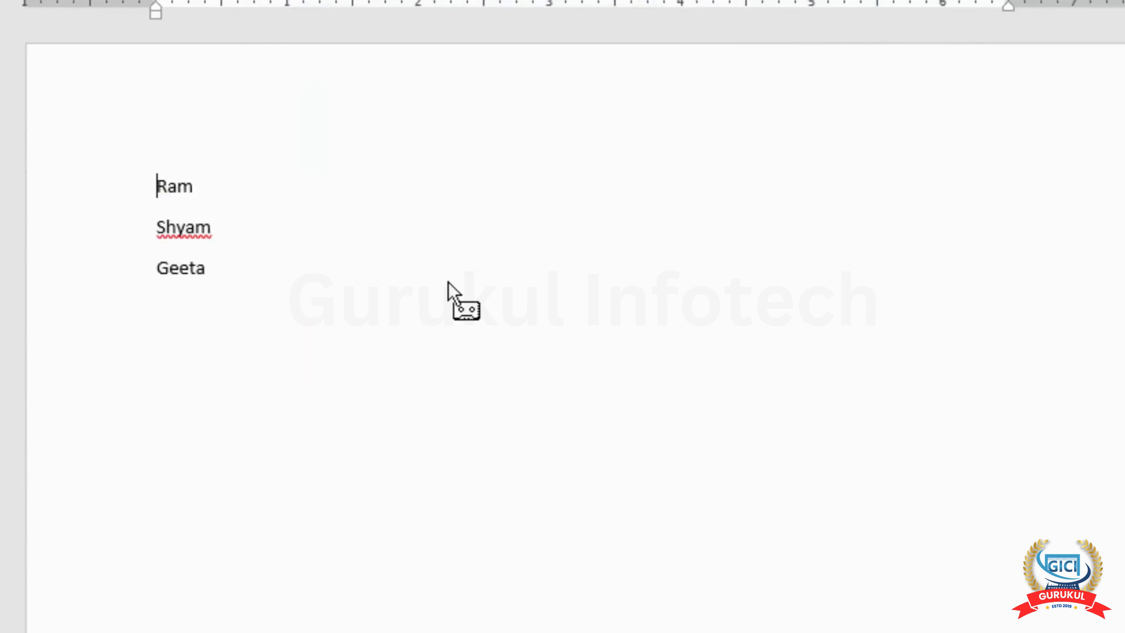
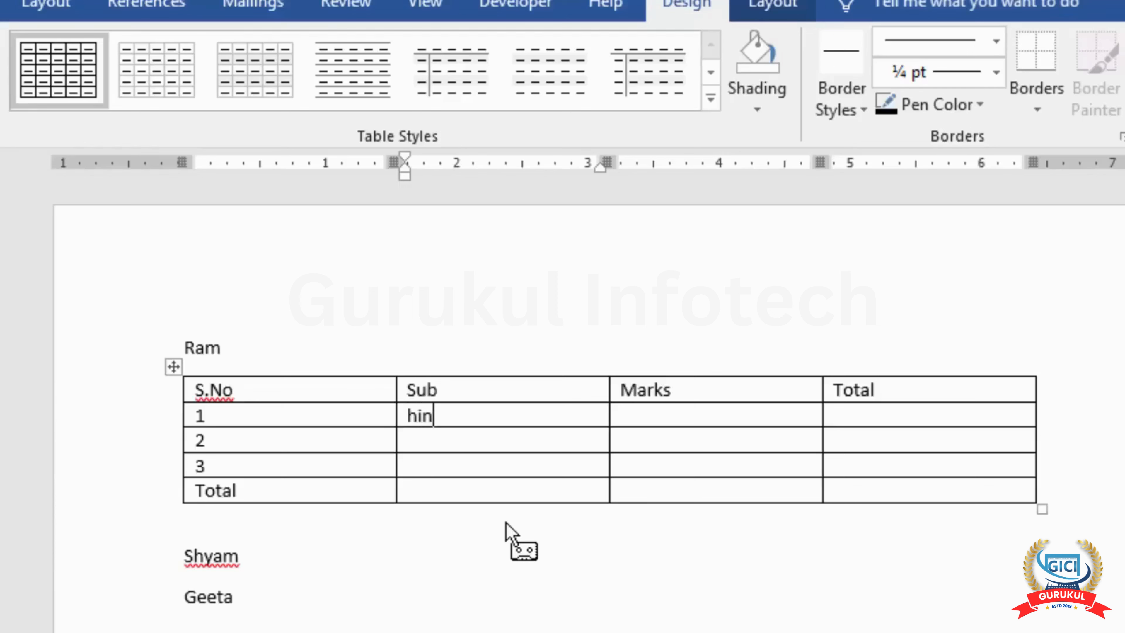
Enter eng and math in the Sub column for rows 2 and 3.
key("Down")
type("eng")
key("Down")
type("math")
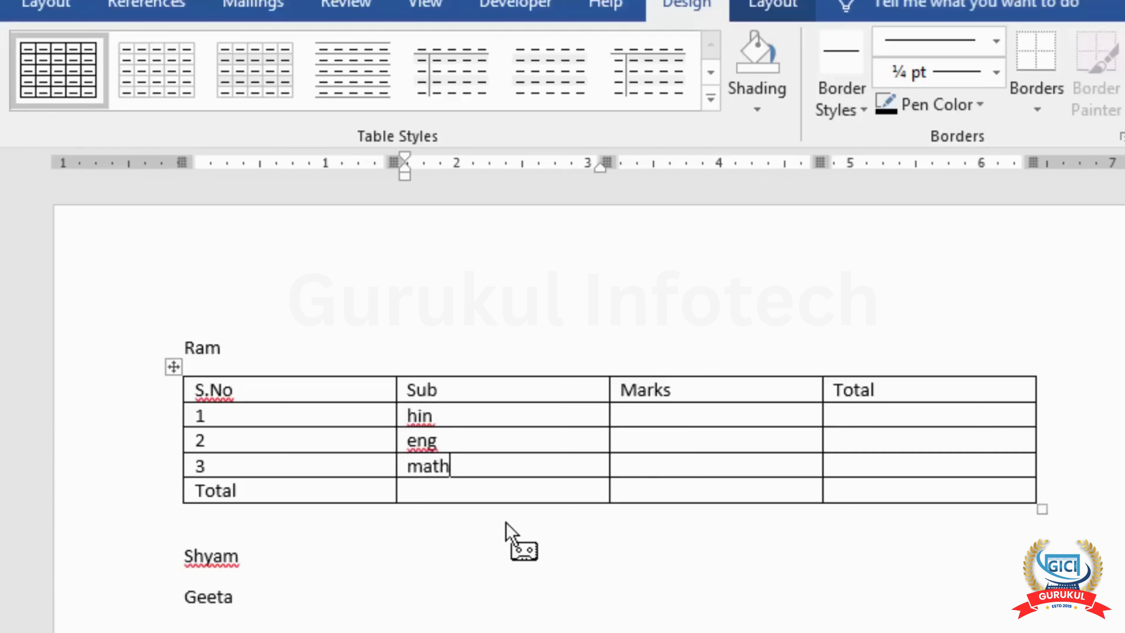
Insert a formula field containing =sum(above) in the Total row's Marks cell and remove the trailing space inside it.
key("Tab")
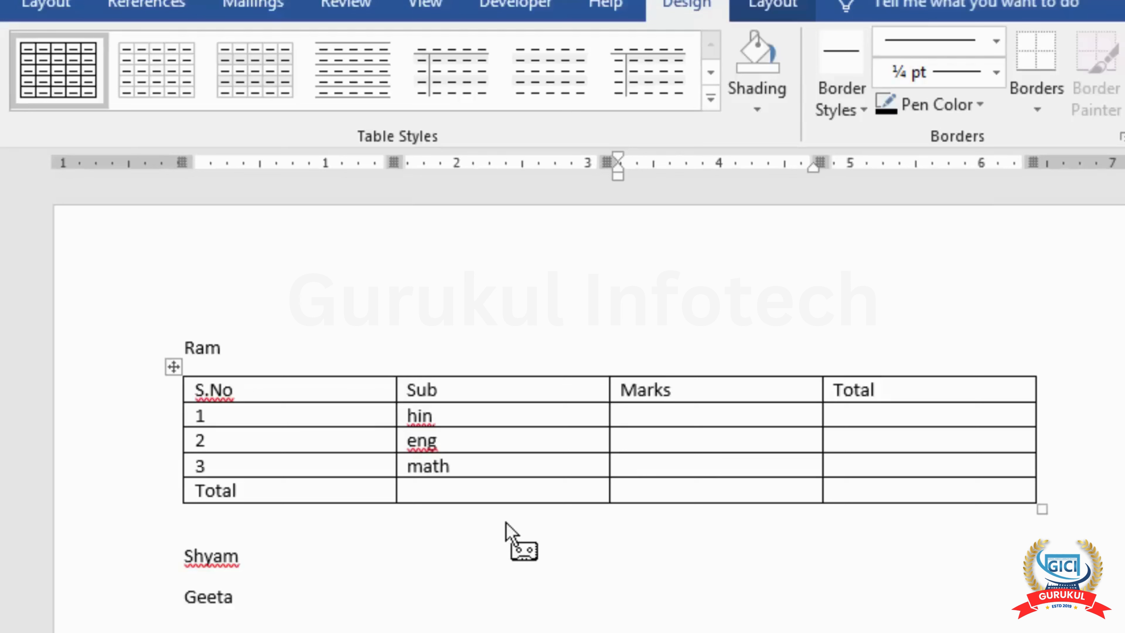
key("Down")
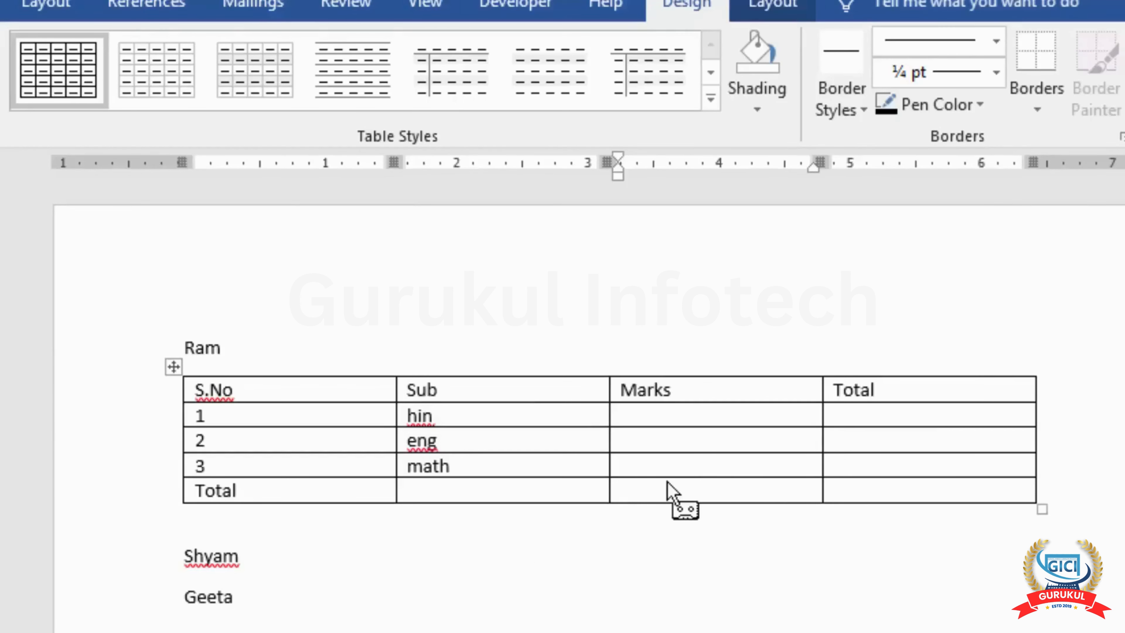
key("ctrl+F9")
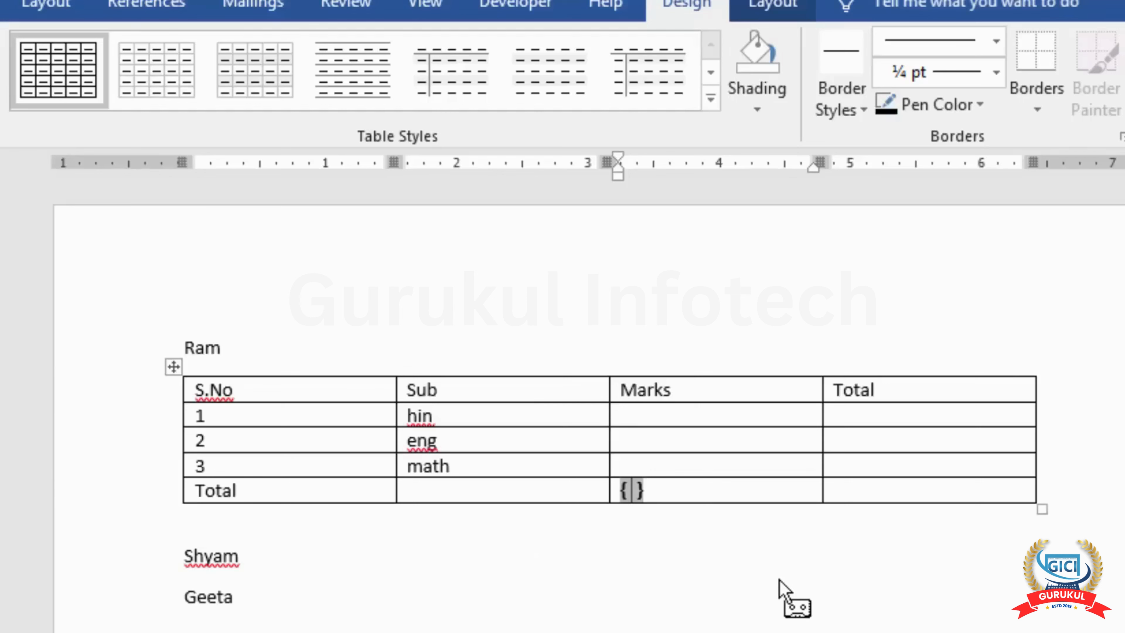
type("=sum")
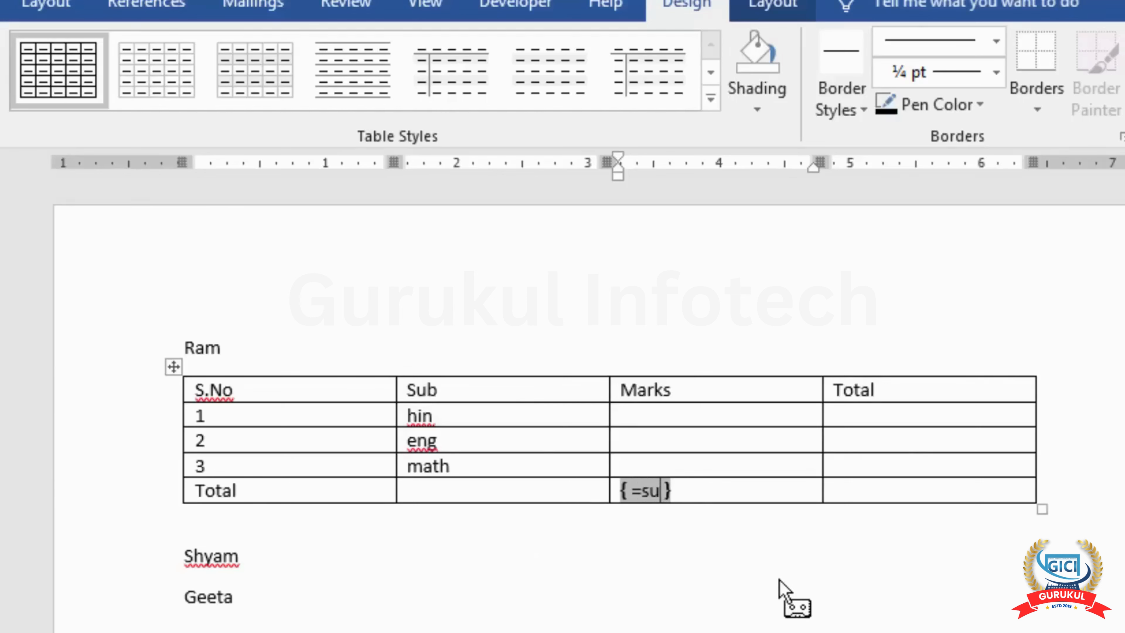
type("(above)")
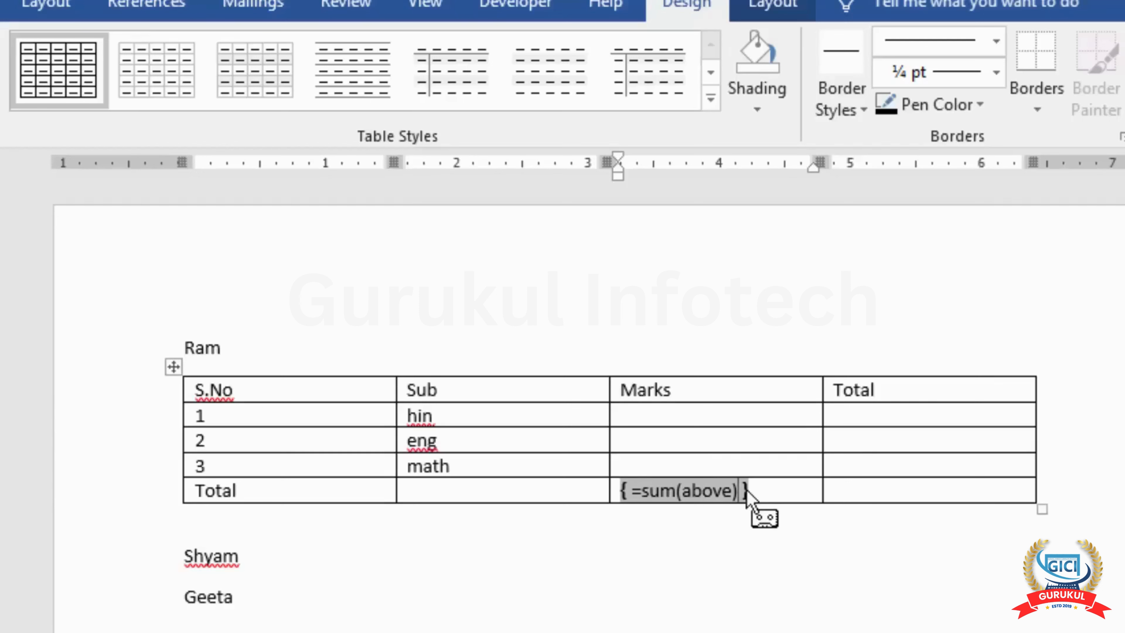
key("Delete")
key("Delete")
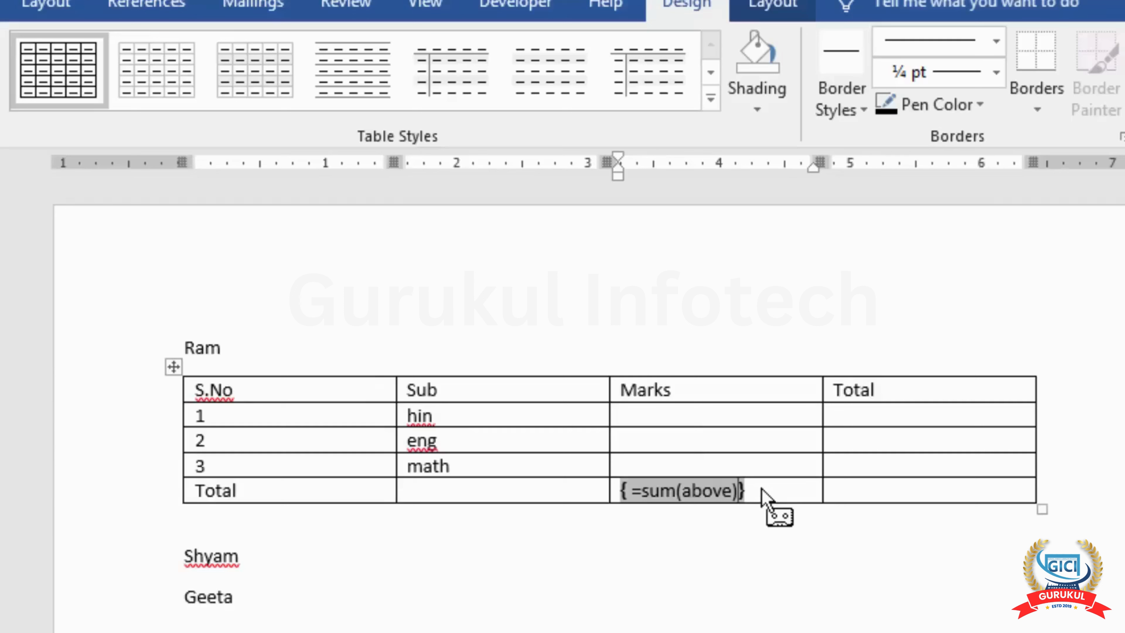
key("Delete")
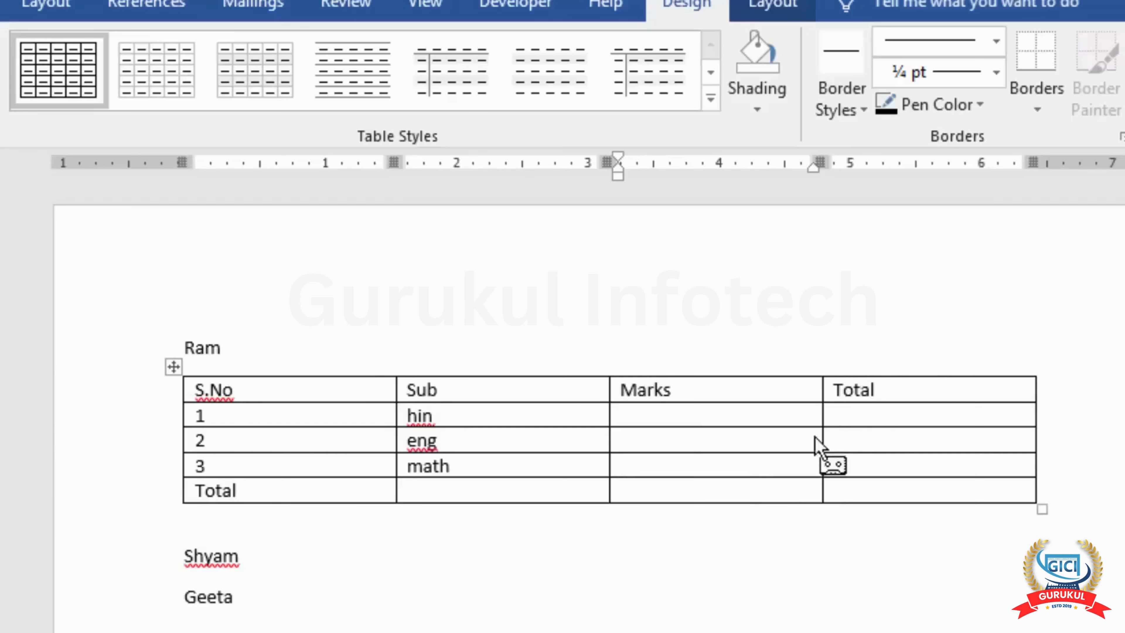
Fill the Total column with 100 for each of the three subjects and 300 in the Total row.
key("Tab")
key("Up")
key("Up")
key("Up")
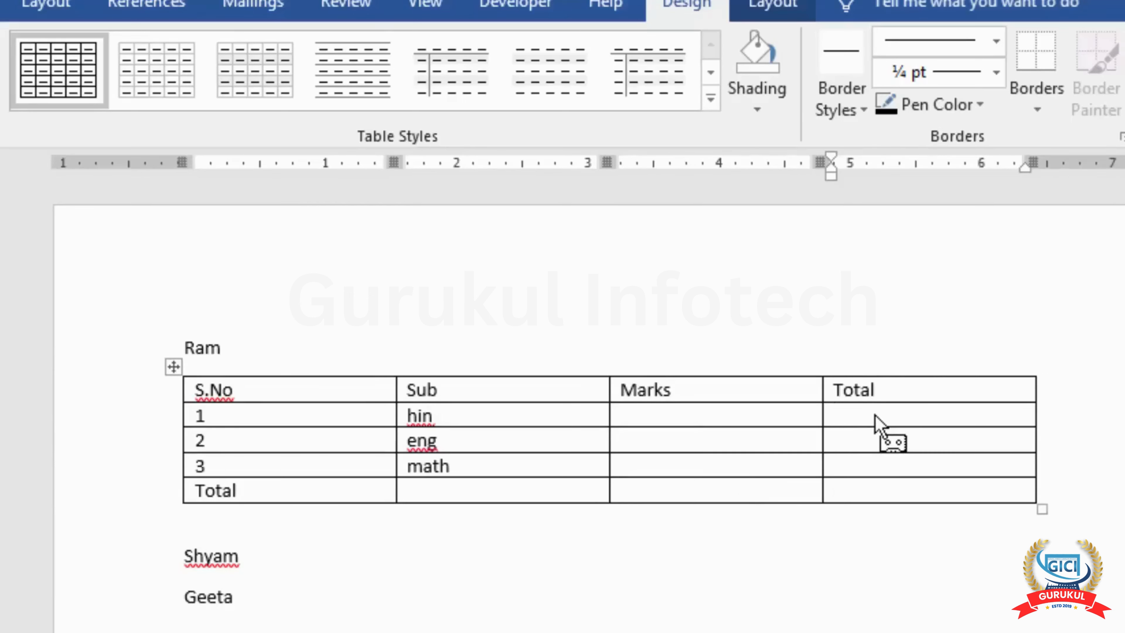
type("100")
key("Down")
type("100")
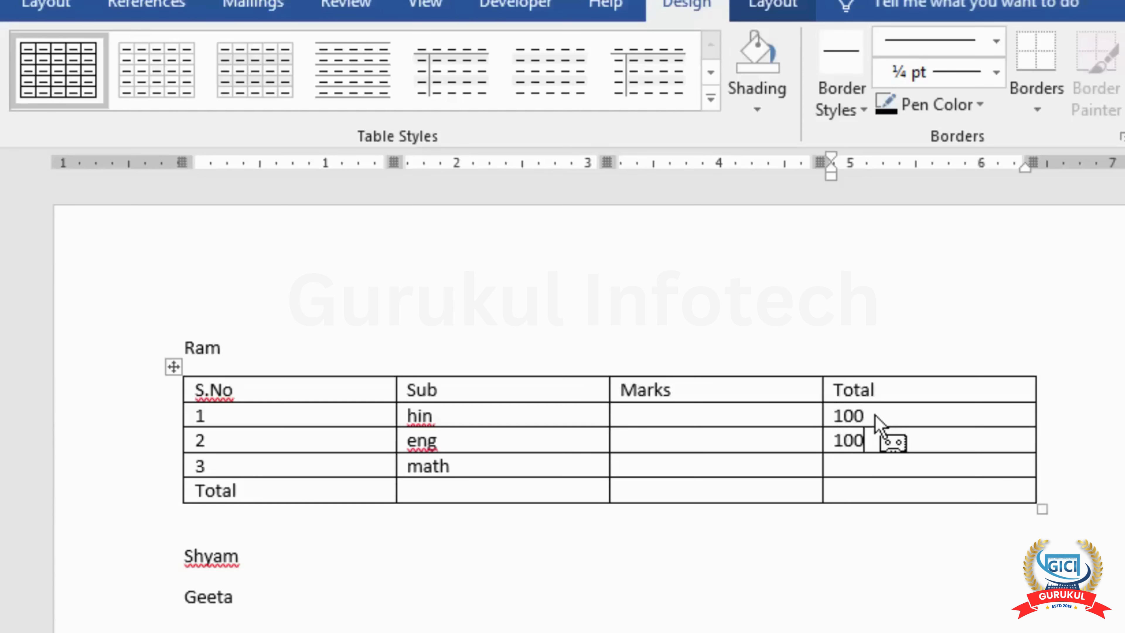
key("Down")
type("100")
key("Down")
type("300")
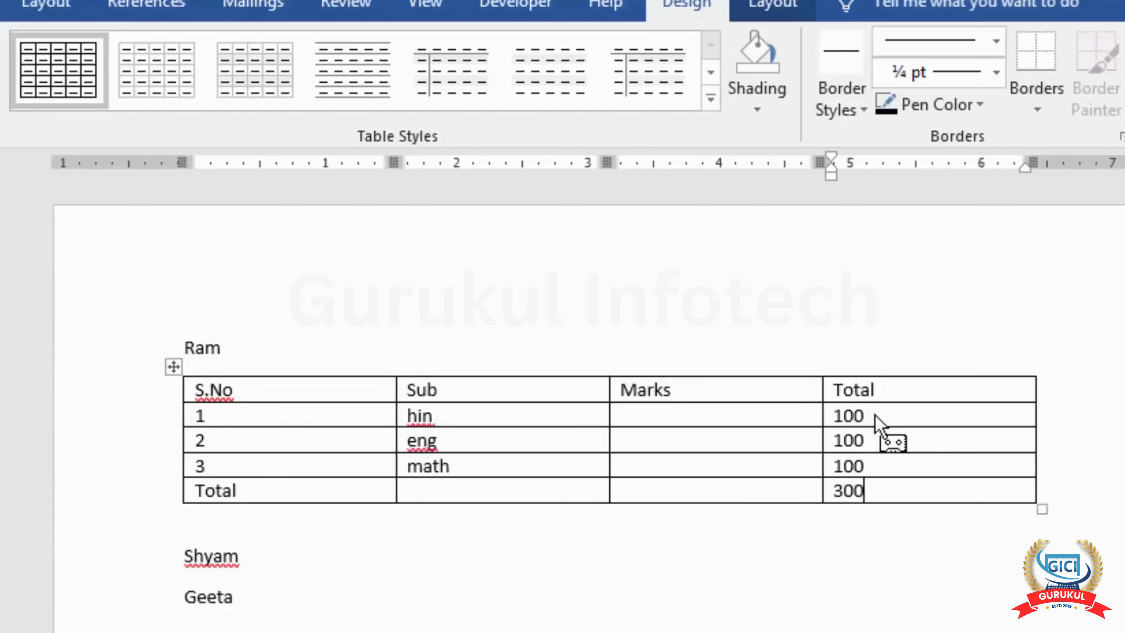
Make the entire Total row of the table bold.
key("shift+Left")
key("shift+Left")
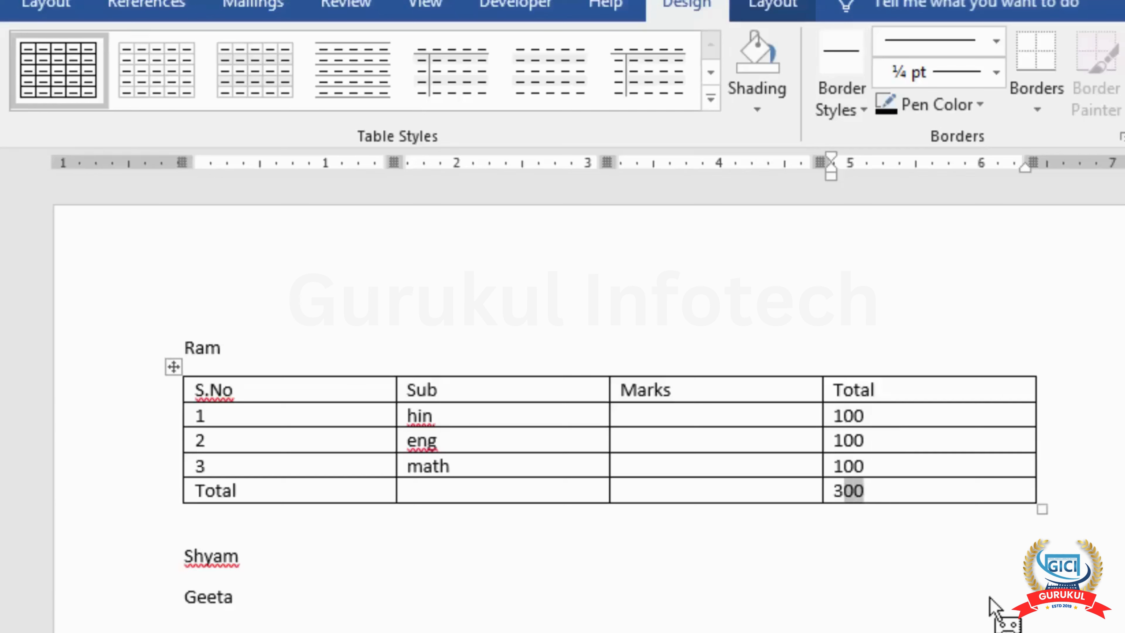
key("shift+Left")
key("shift+Left")
key("shift+Left")
key("shift+Left")
key("ctrl+b")
Make the header row from S.No to Total bold.
key("Up")
key("Up")
key("Up")
key("Up")
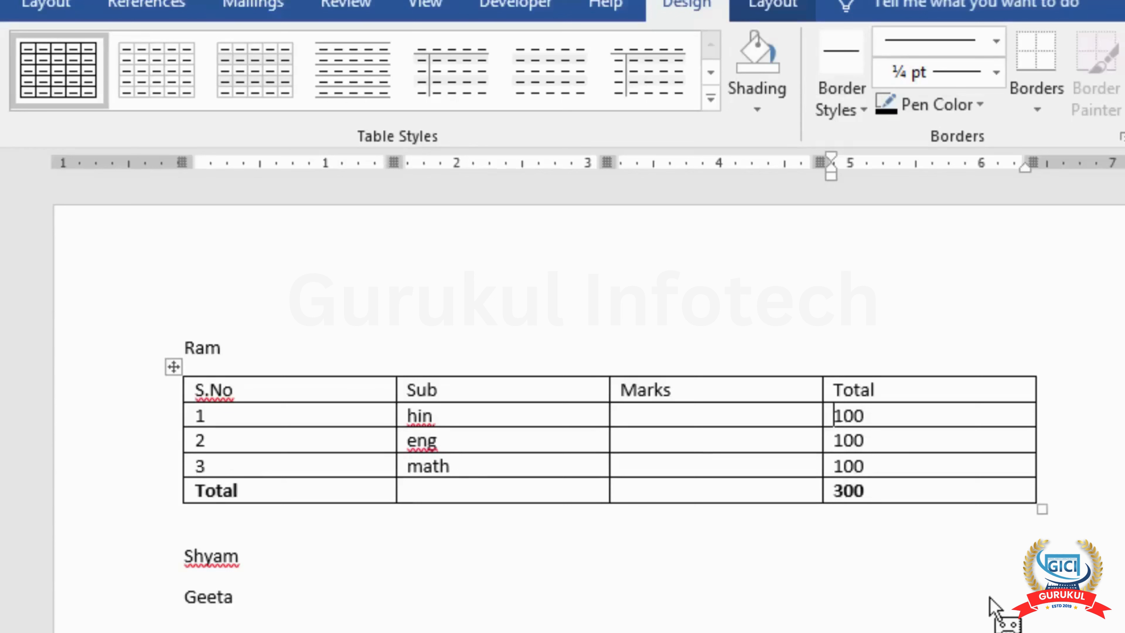
key("Left")
key("Left")
key("Left")
key("Left")
key("Left")
key("Left")
key("Left")
key("Left")
key("Left")
key("Left")
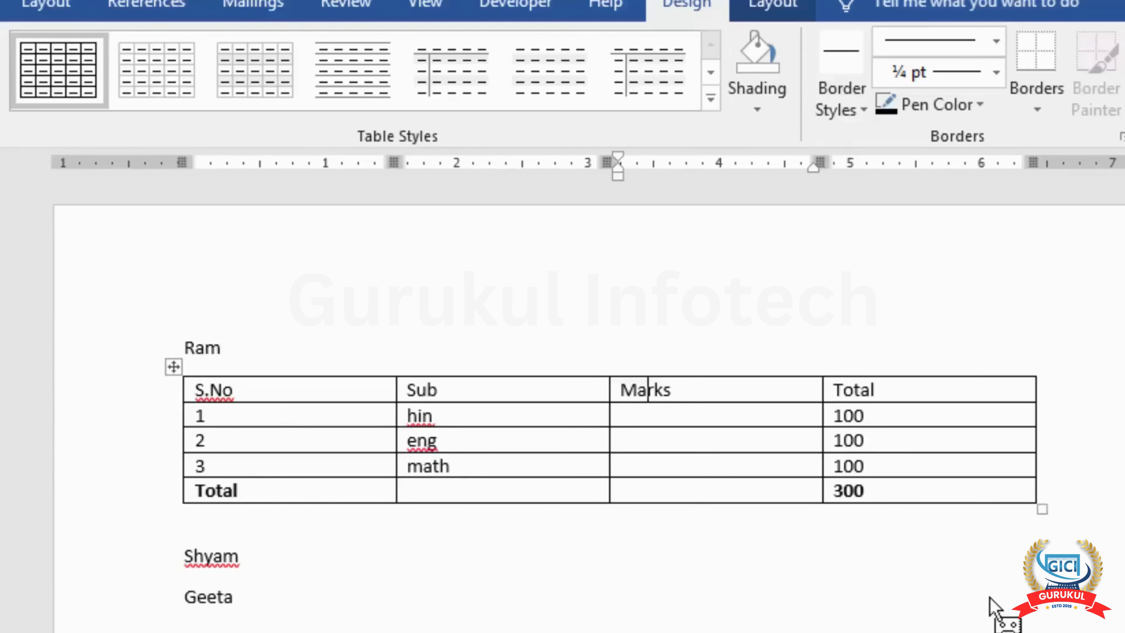
key("Left")
key("Left")
key("Left")
key("Left")
key("Left")
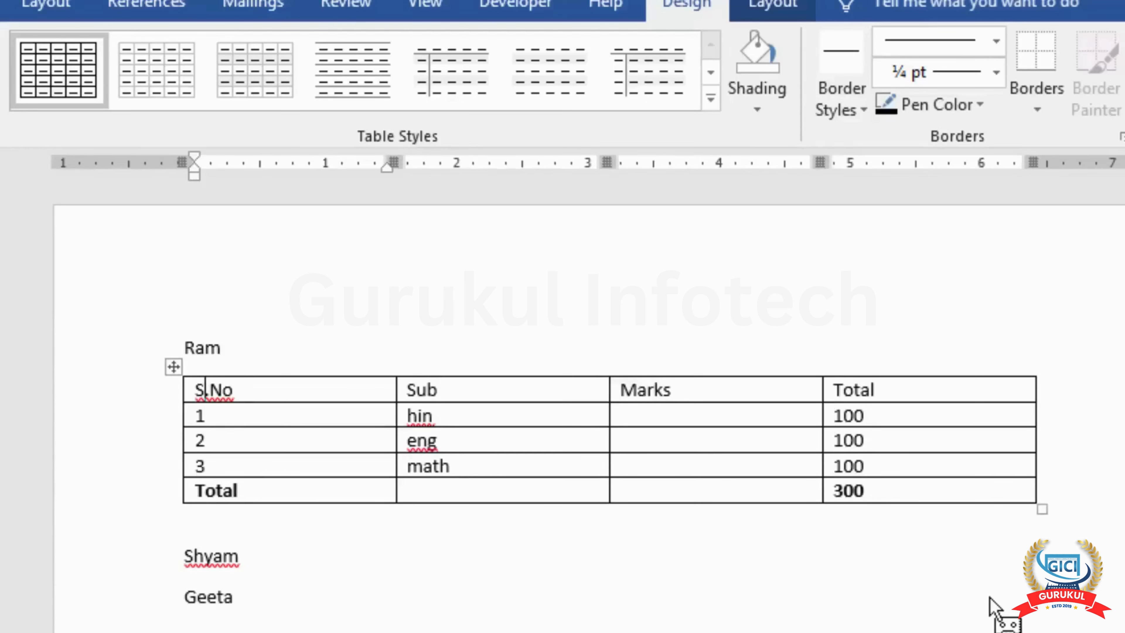
key("shift+Right")
key("shift+Right")
key("shift+Right")
key("shift+Right")
key("shift+Right")
key("shift+Right")
key("shift+Right")
key("shift+Right")
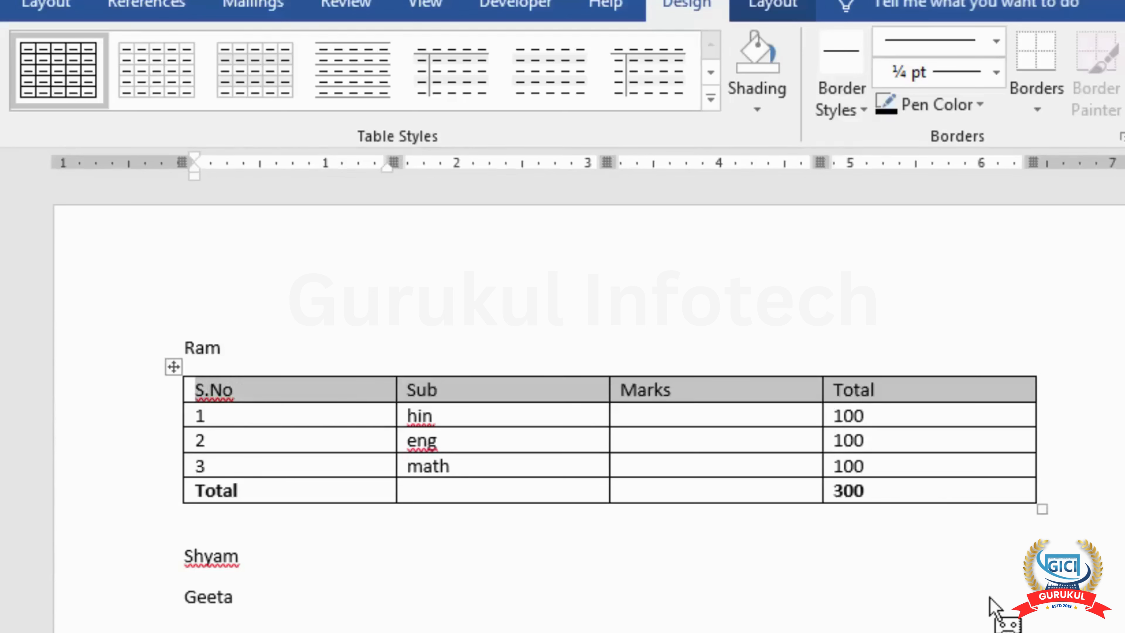
key("ctrl+b")
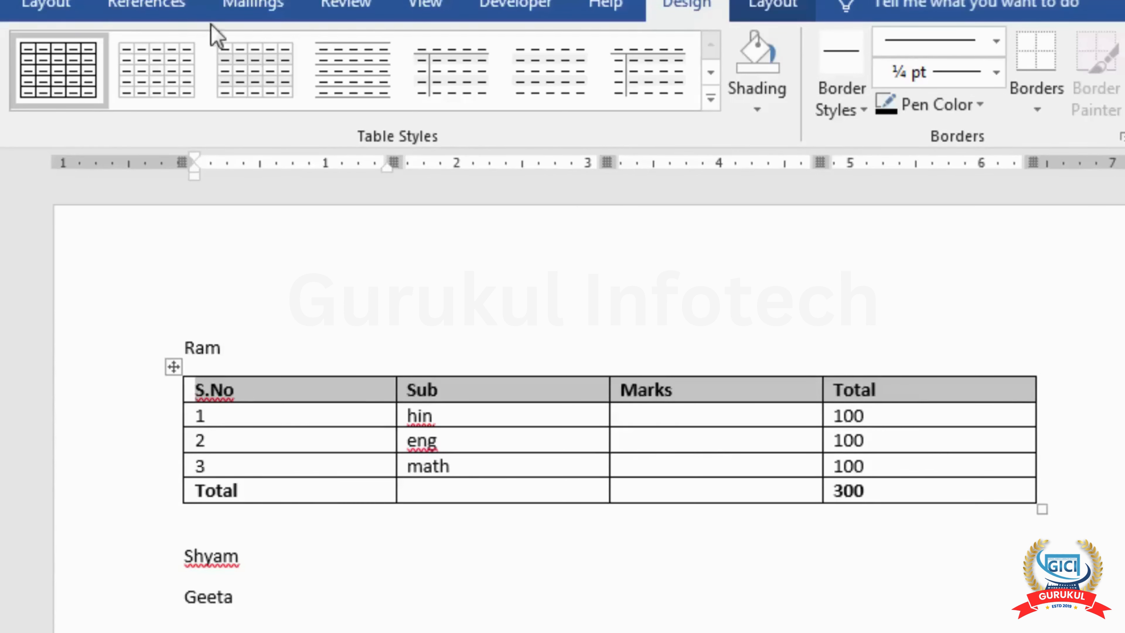
Shade the table's header row from S.No to Total light blue.
left_click(0, 4)
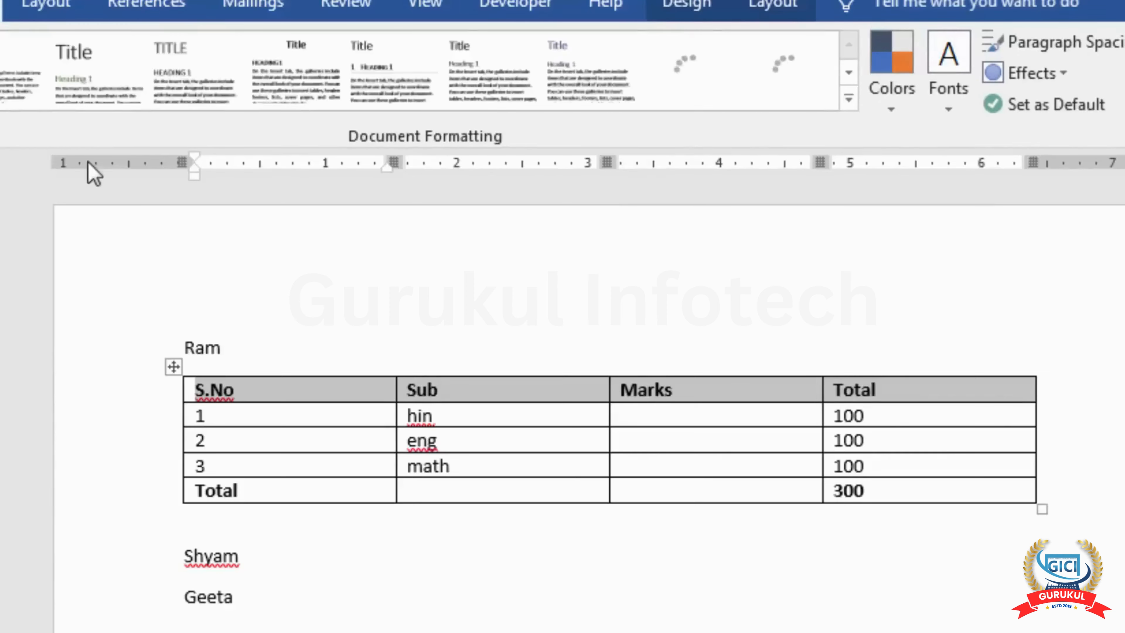
left_click(1, 5)
left_click(1, 4)
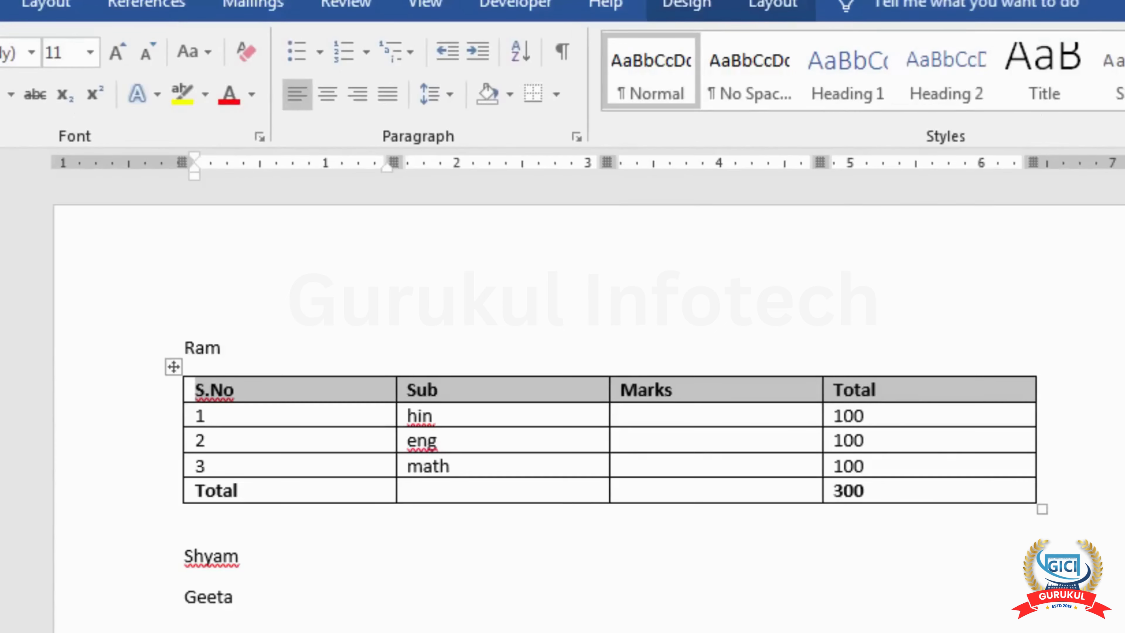
left_click(511, 96)
left_click(575, 183)
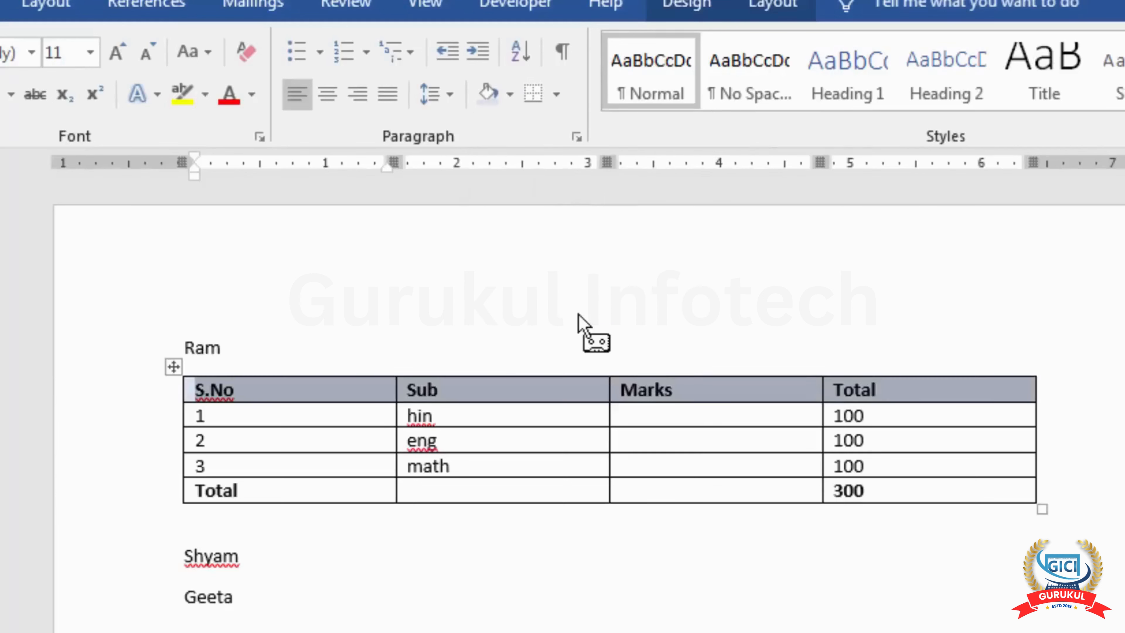
Move the insertion point down out of the table and delete the empty paragraph between the table and the second student's name.
key("Down")
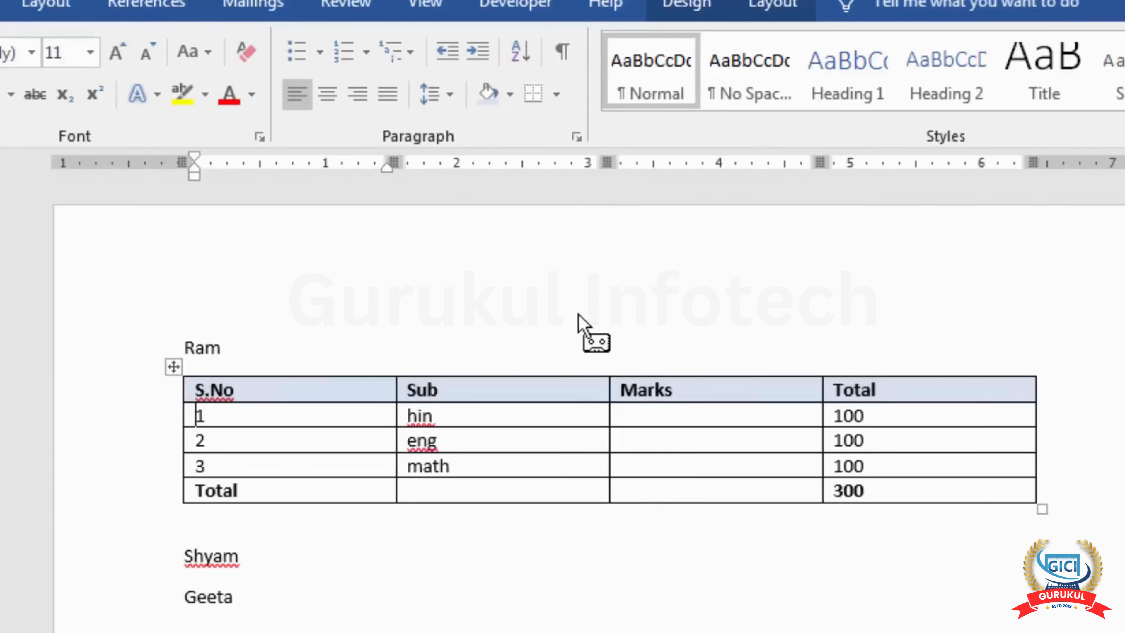
key("Down")
key("Down")
key("Down")
key("Down")
key("Down")
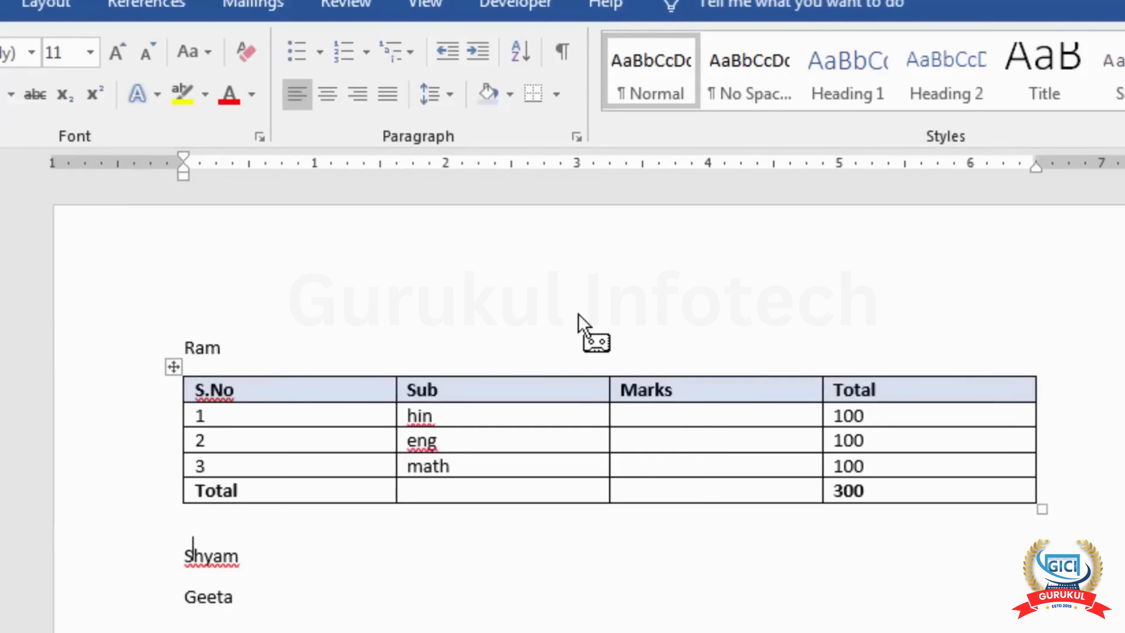
key("Up")
key("Delete")
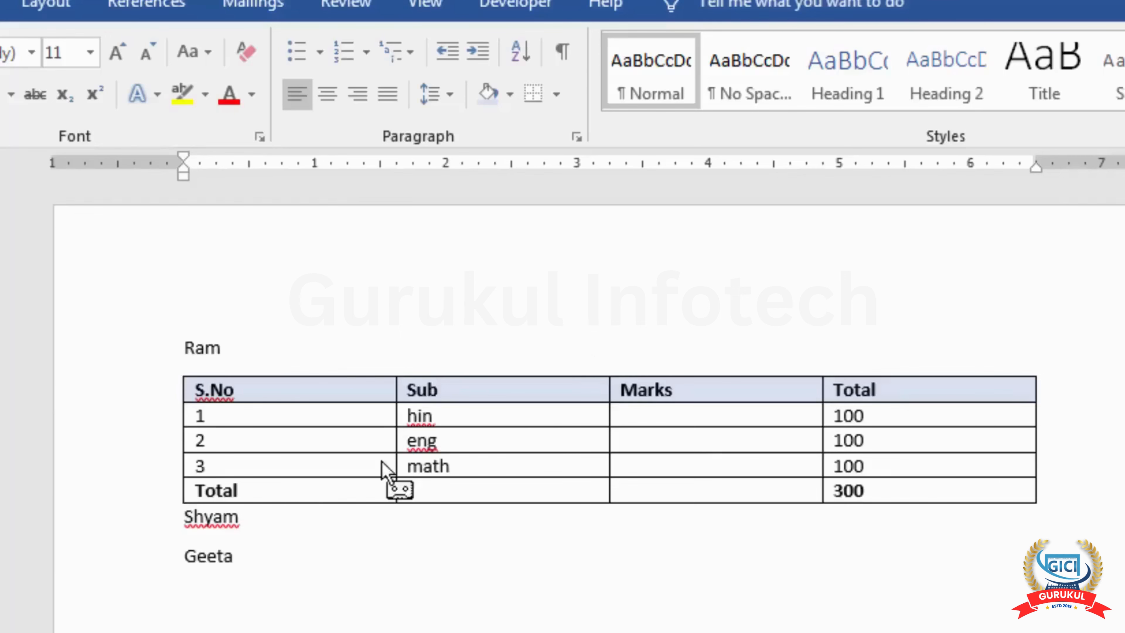
Stop recording the macro.
left_click_drag(381, 463, 853, 224)
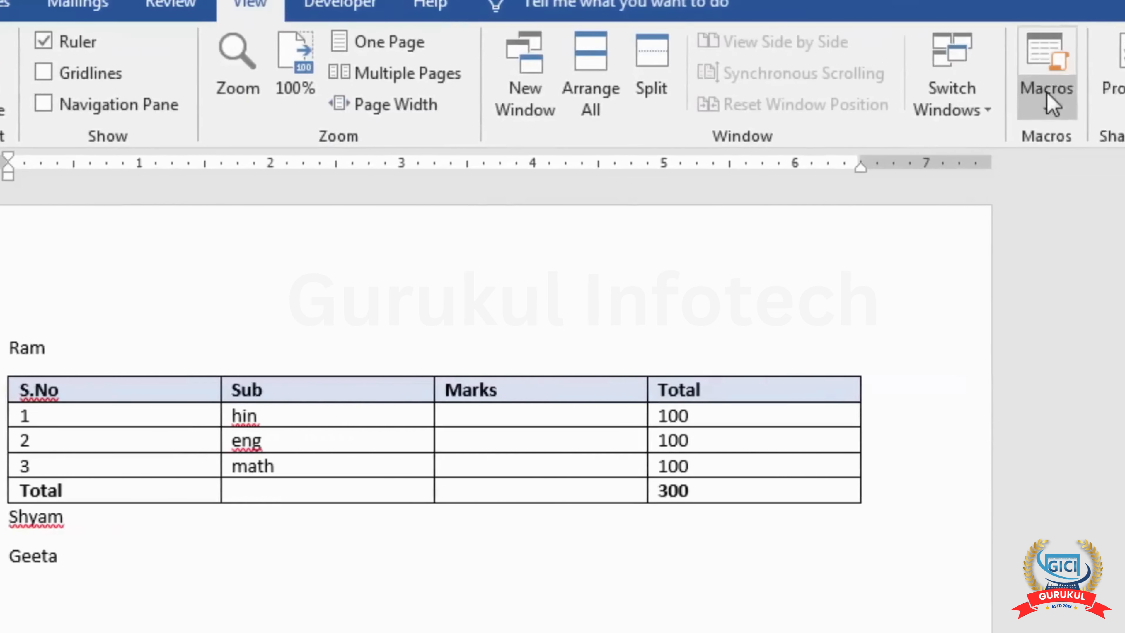
left_click(1049, 98)
left_click(1014, 174)
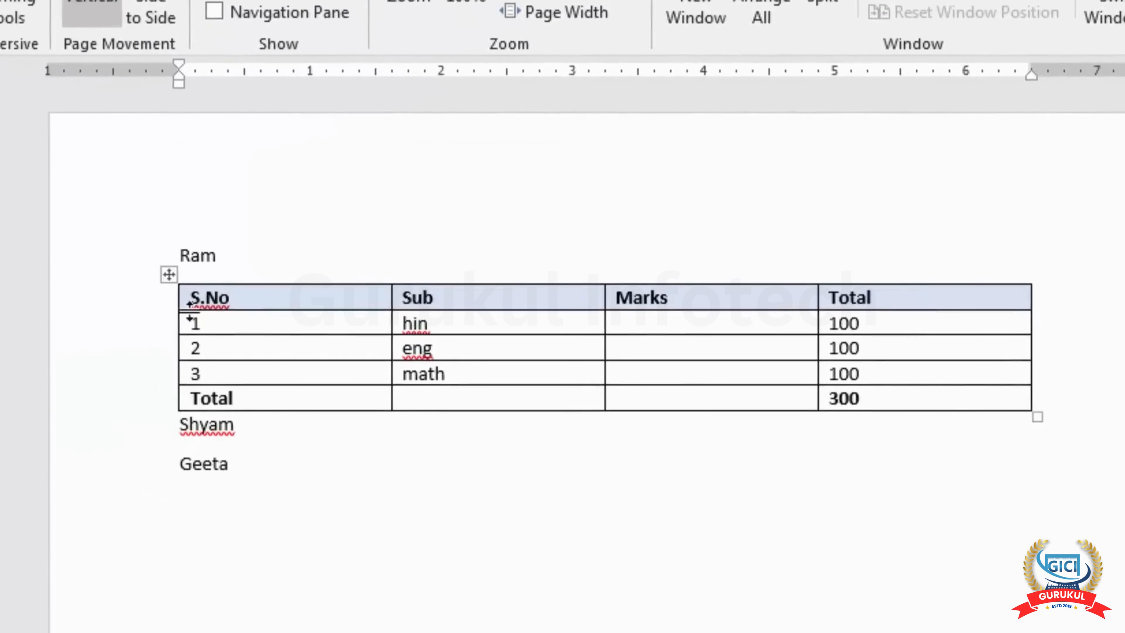
Select the whole marks table and remove it so only the three student names remain.
left_click(172, 274)
key("ctrl+c")
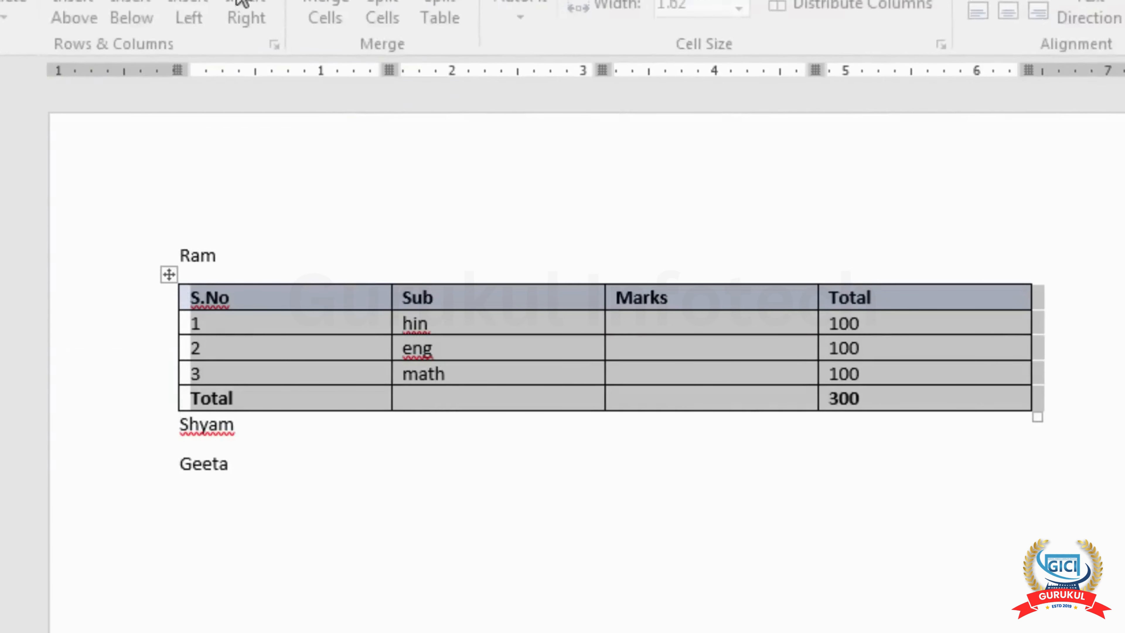
left_click(13, 18)
left_click(57, 145)
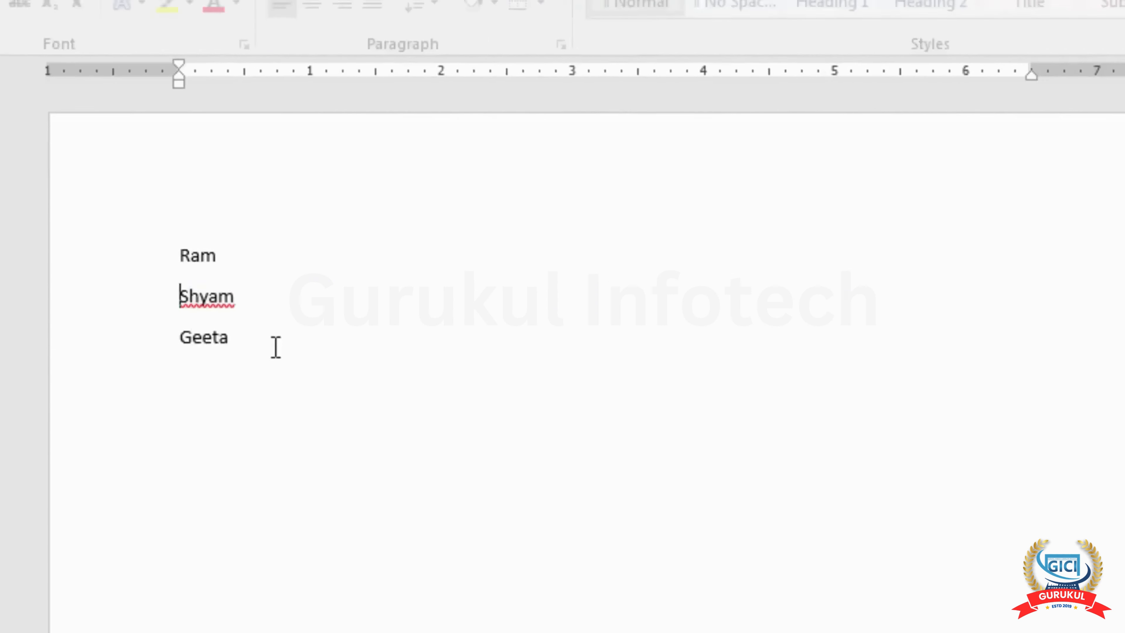
Run the recorded table macro after each of the three student names to insert a marks table under each one.
left_click(321, 347)
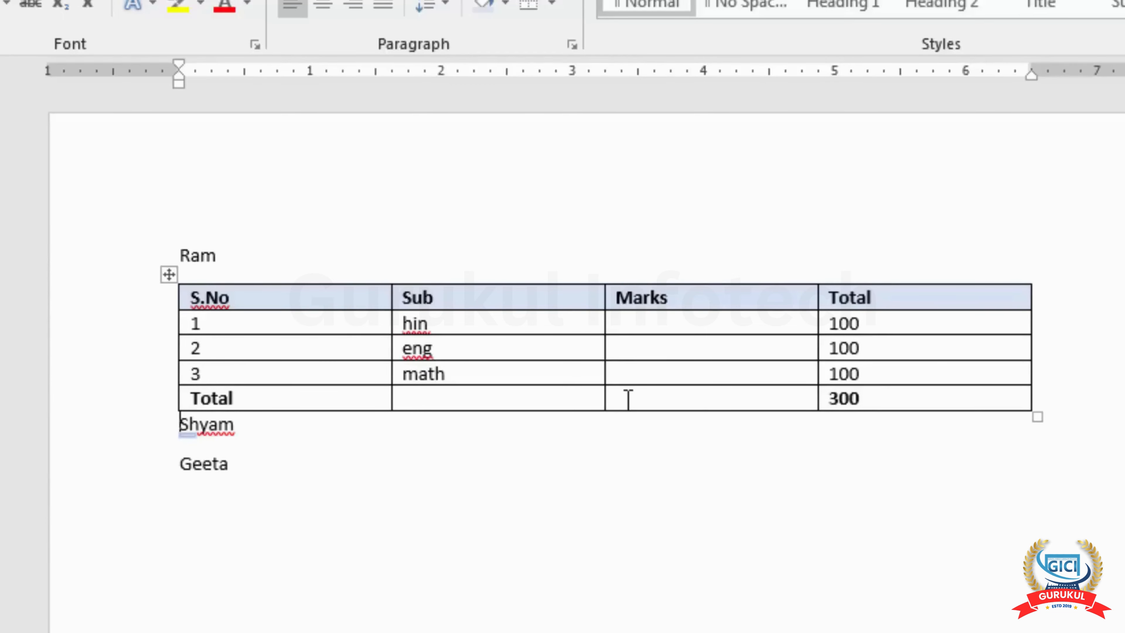
key("ctrl+v")
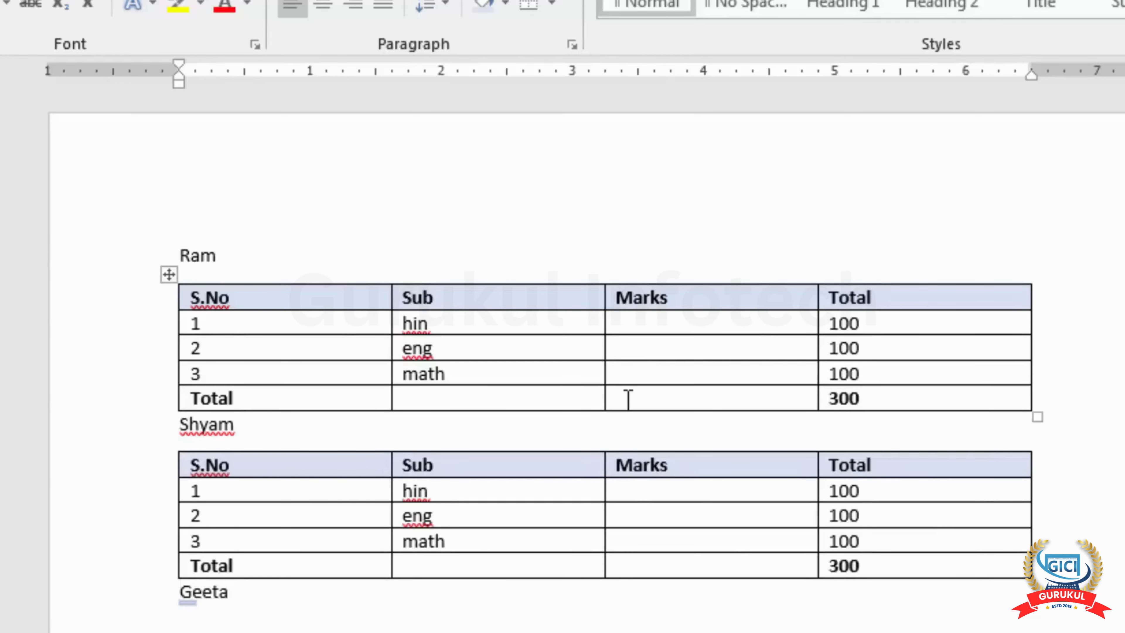
key("End")
key("ctrl+v")
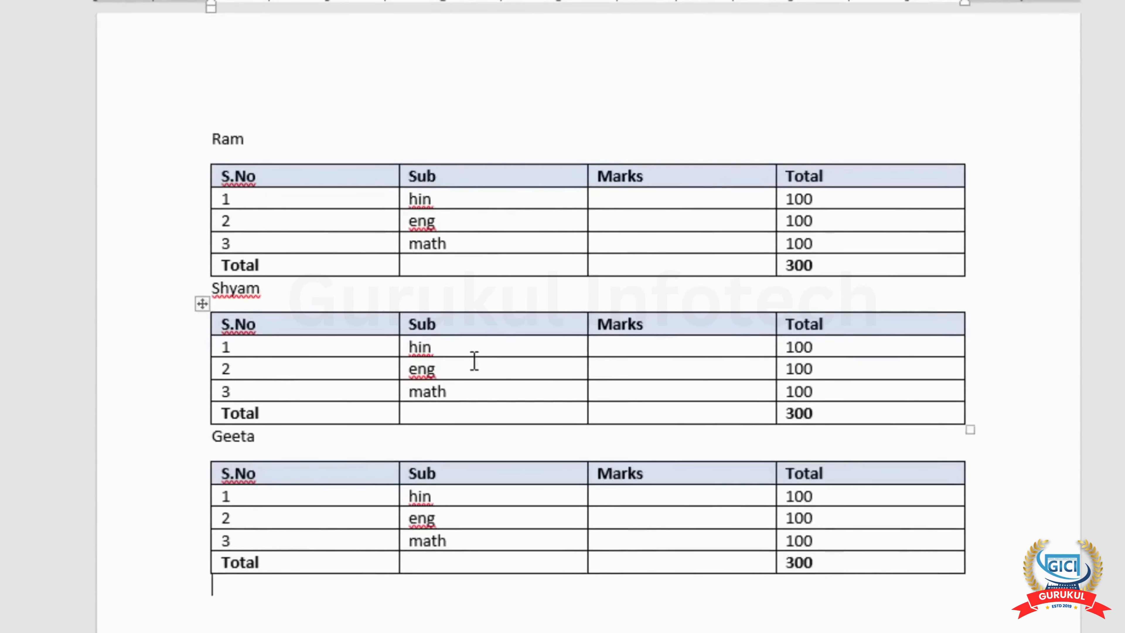
Add a fourth student's name below the last table and run the recorded macro to insert a marks table under it.
scroll(474, 361, "down", 4)
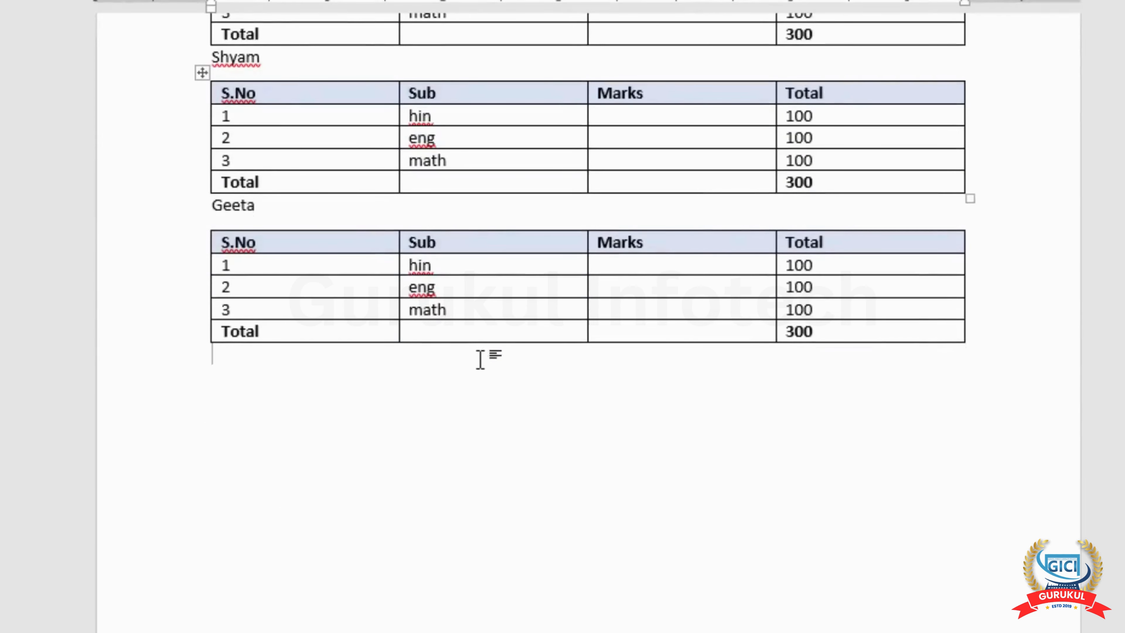
type("Mao")
key("BackSpace")
type("noj")
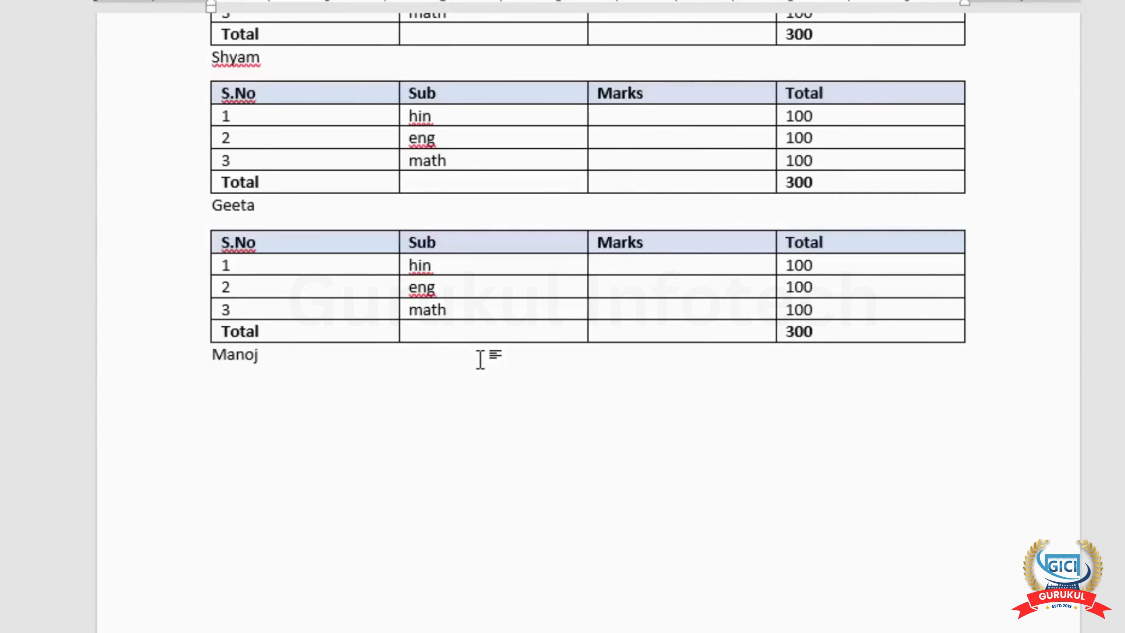
key("End")
key("ctrl+v")
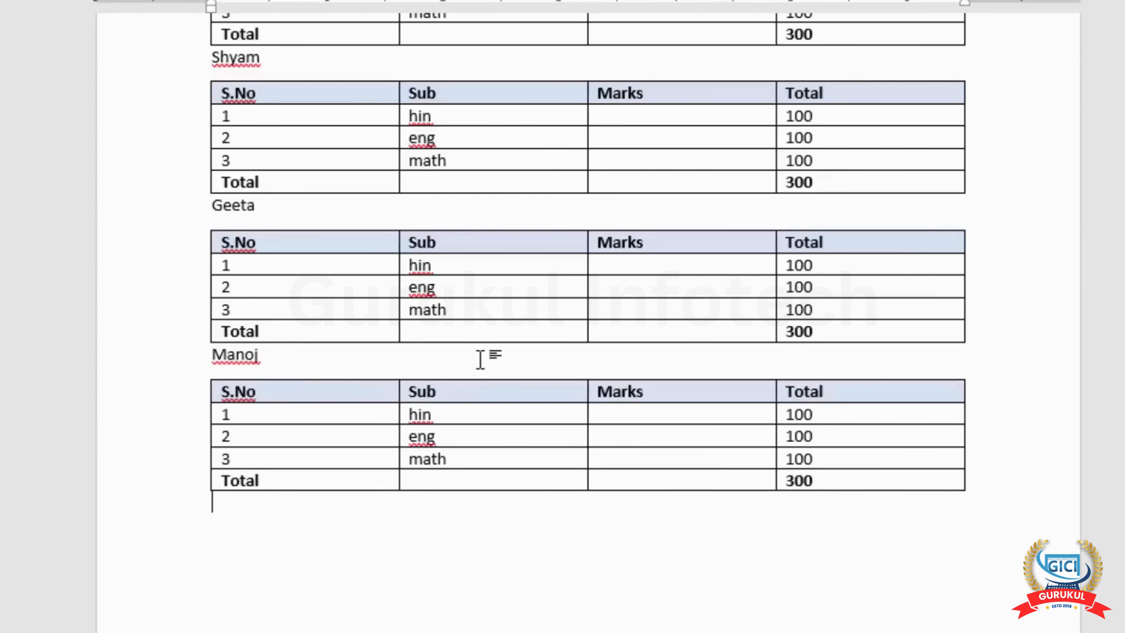
Close the document without saving it and create a new blank document.
scroll(660, 437, "up", 4)
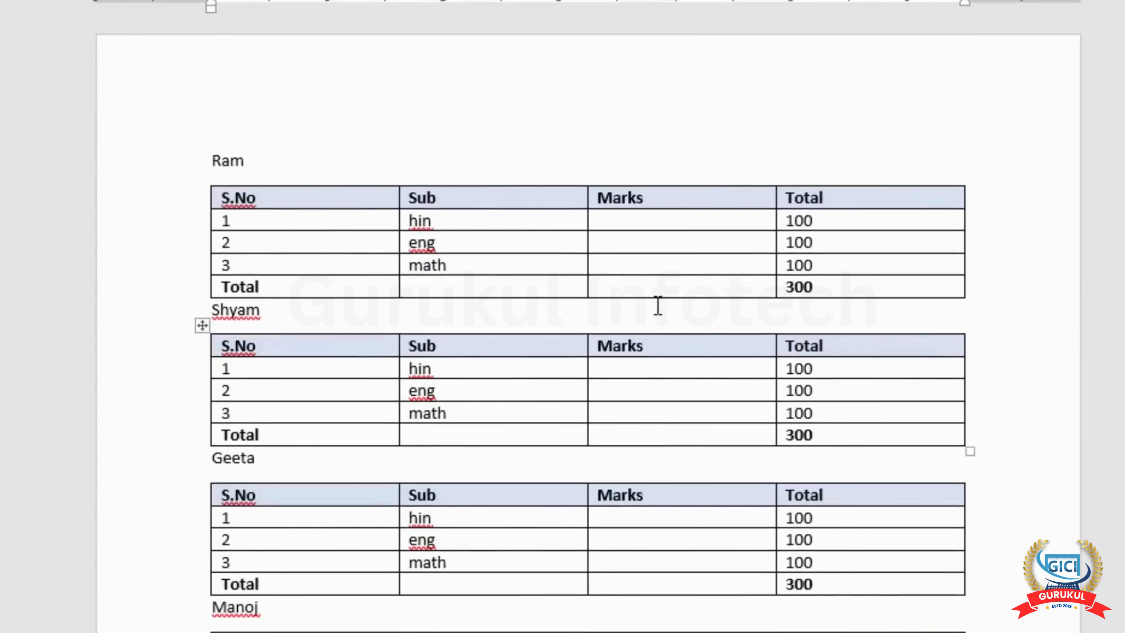
scroll(658, 249, "down", 1)
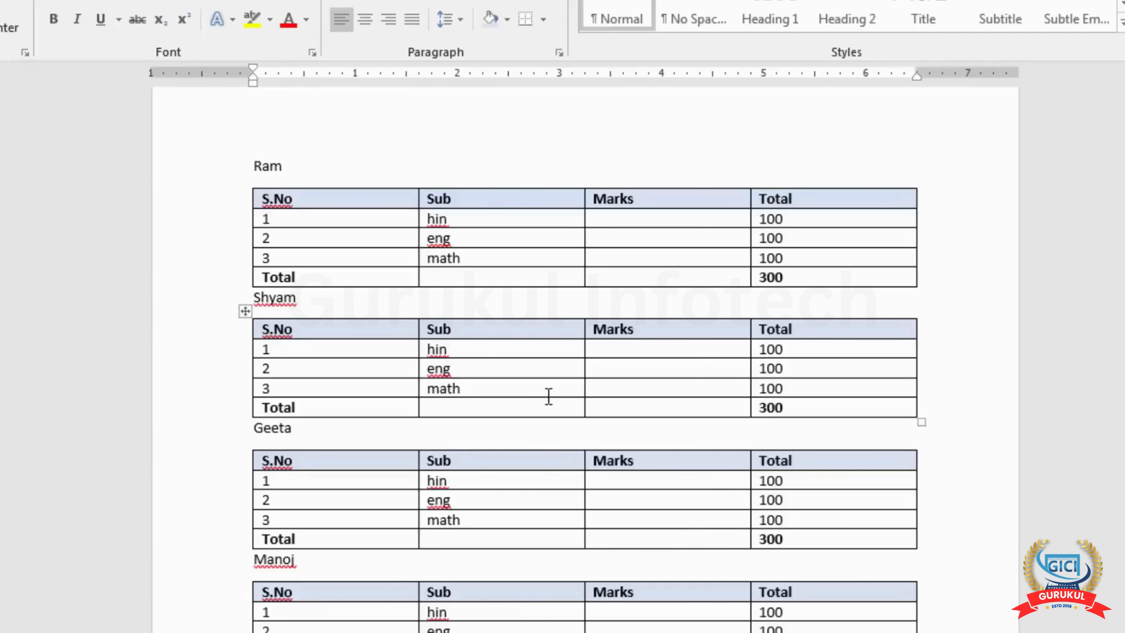
scroll(548, 397, "down", 3)
scroll(566, 404, "up", 2)
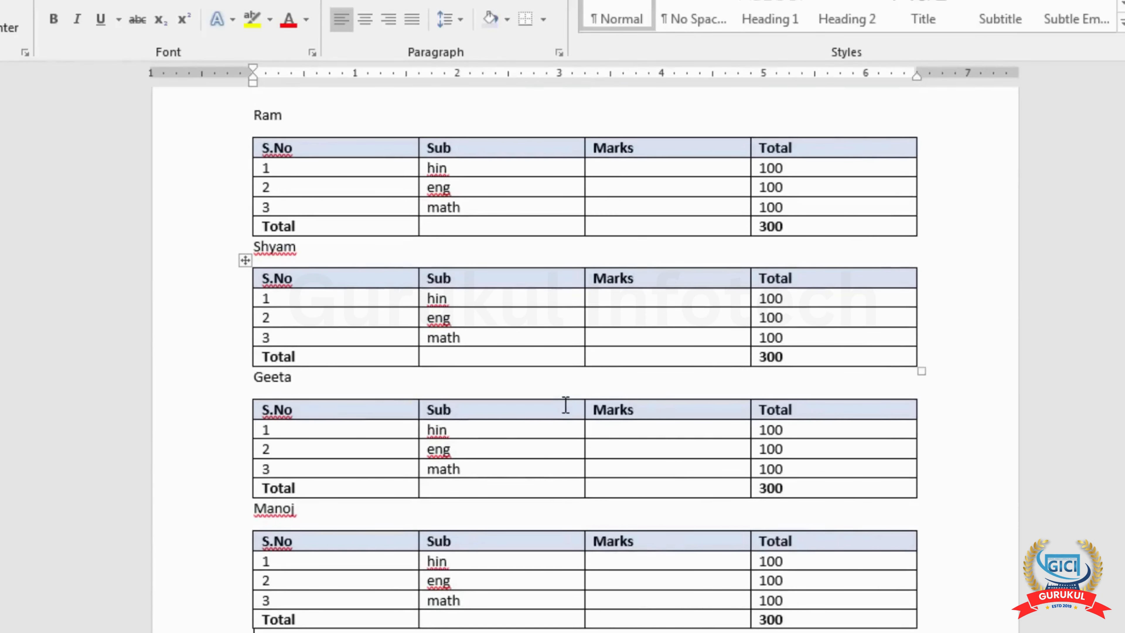
key("alt+F4")
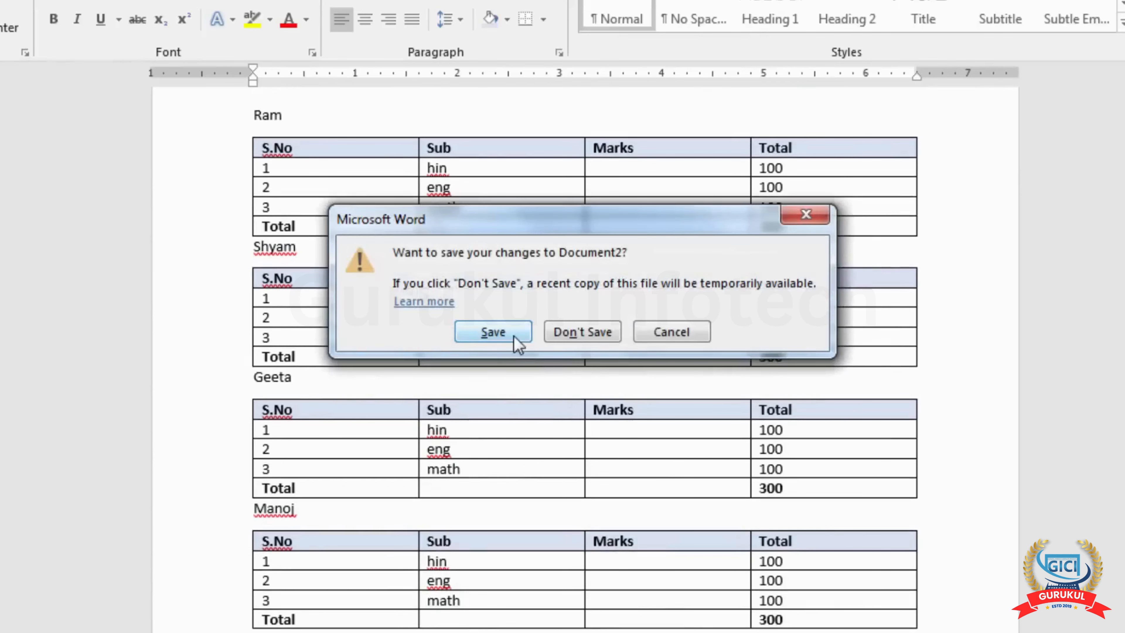
left_click(573, 334)
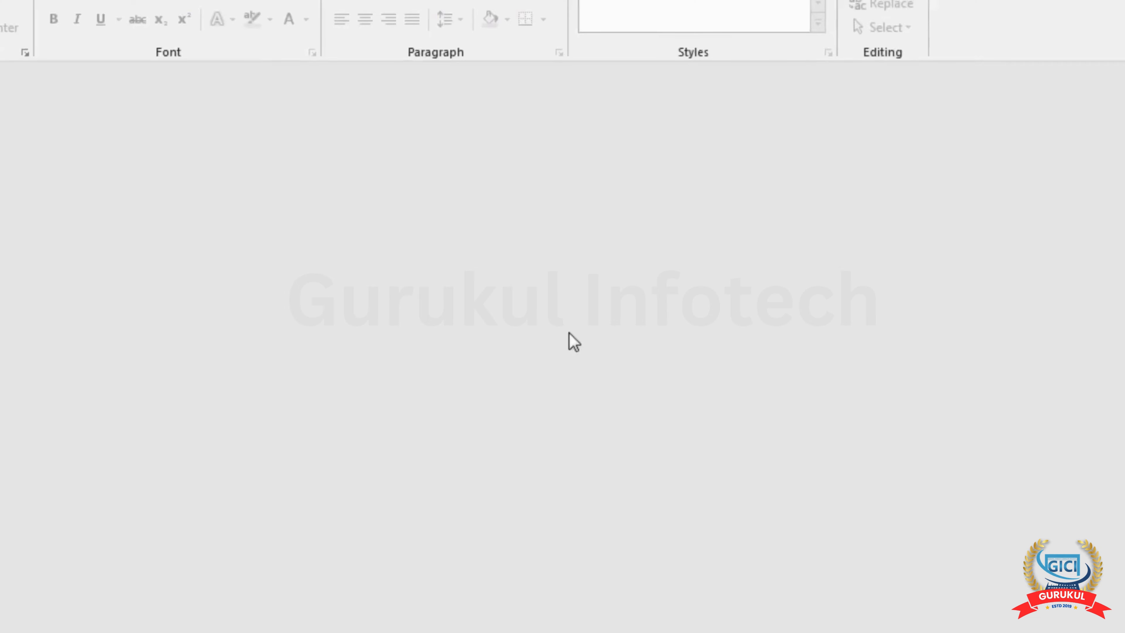
key("ctrl+n")
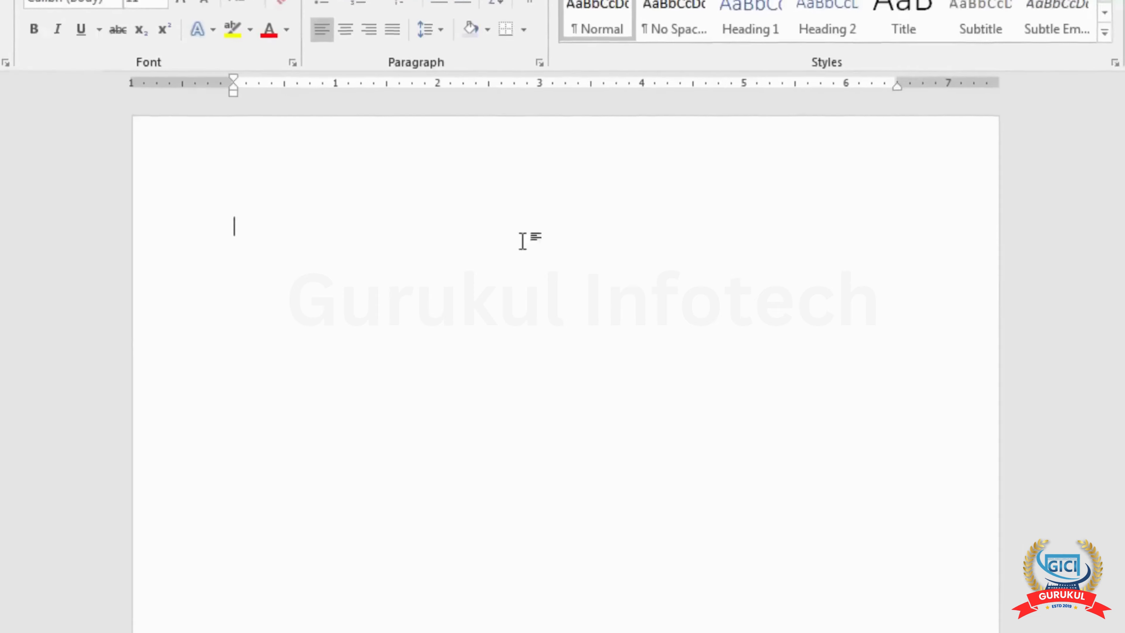
Run Macro2 from the list of saved macros in the blank document.
left_click(303, 20)
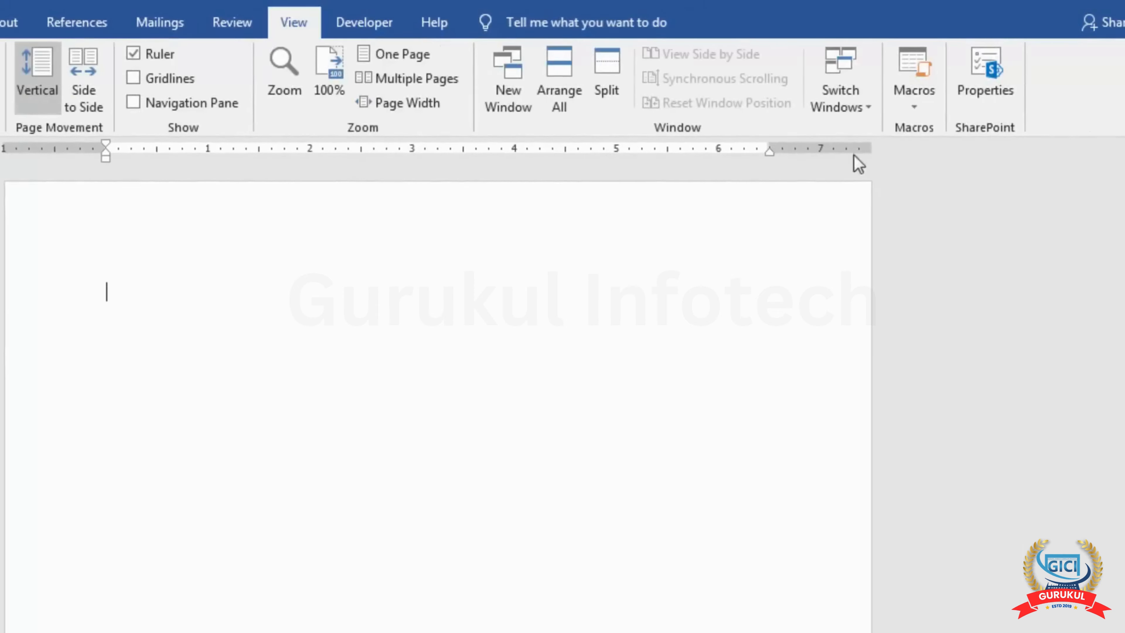
left_click(912, 108)
left_click(1002, 133)
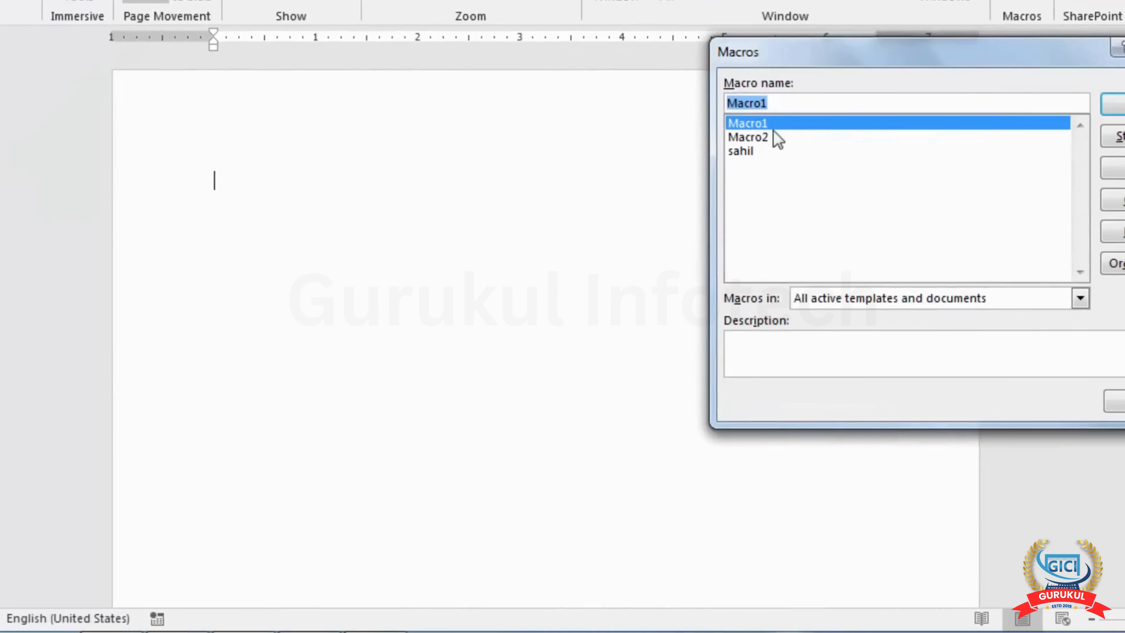
left_click(770, 137)
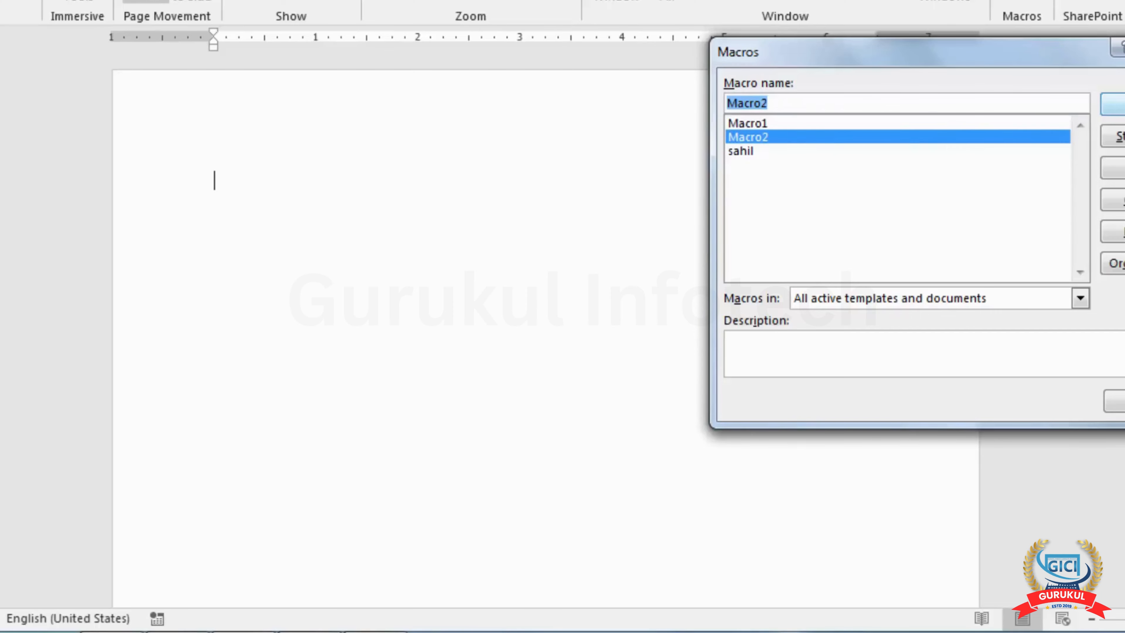
left_click(1114, 104)
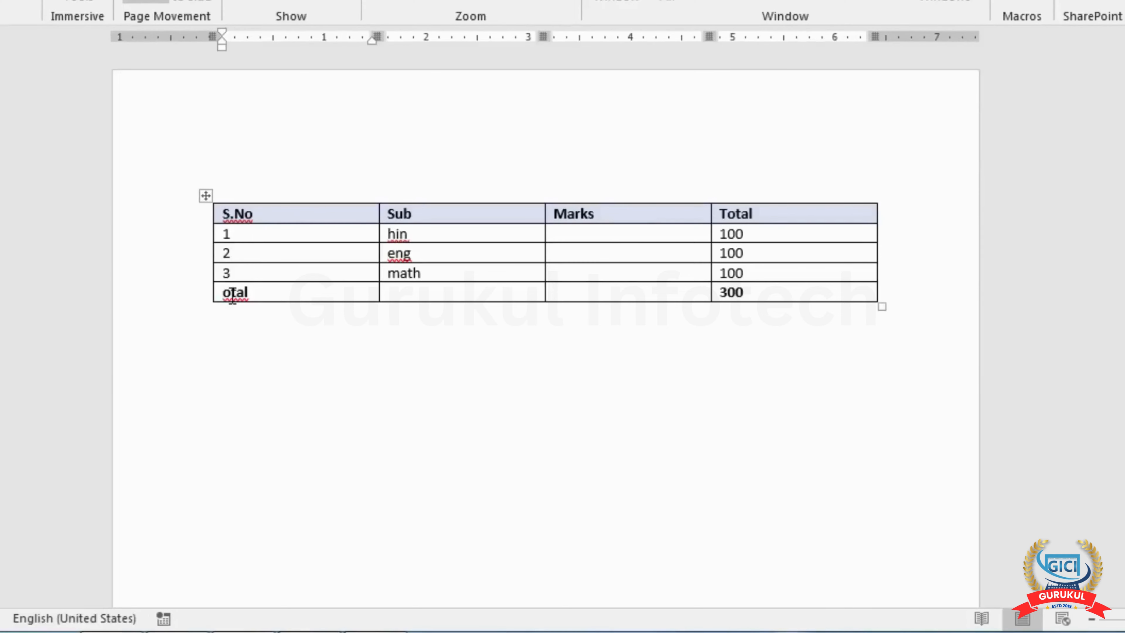
Enter a student's name below the table and run the recorded macro to insert another marks table under it.
left_click(296, 332)
type("ram")
key("Return")
key("Up")
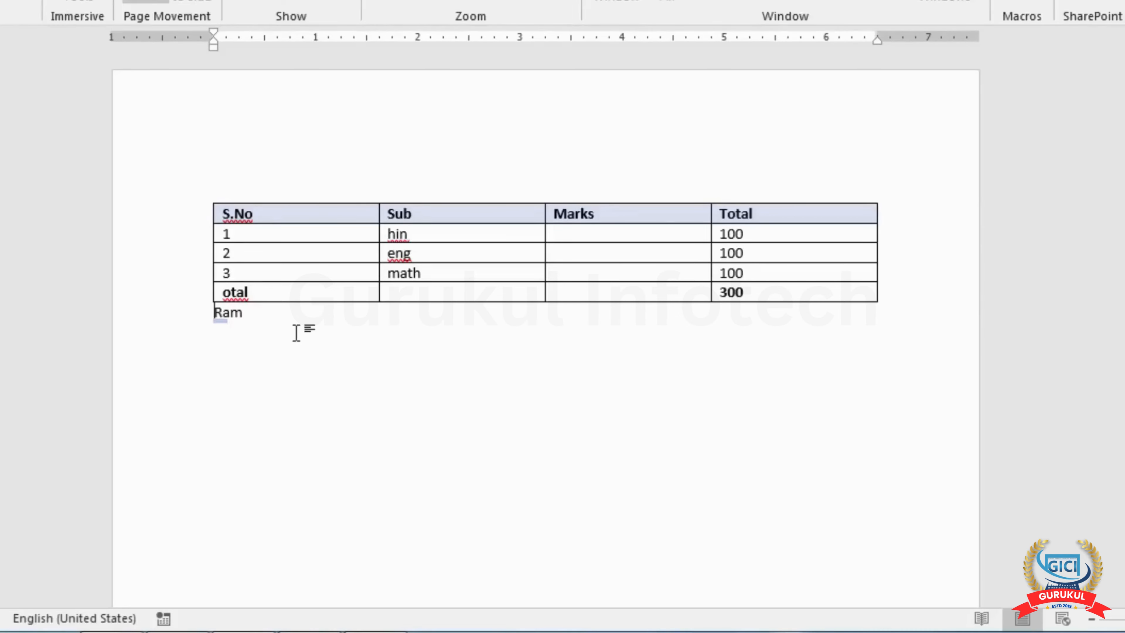
key("ctrl+v")
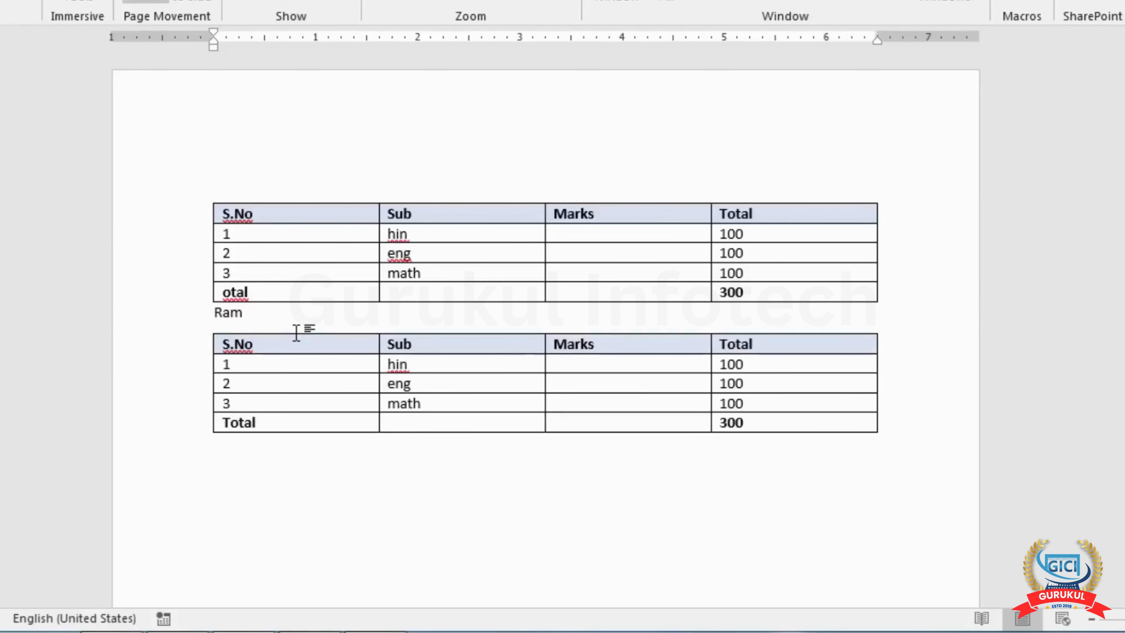